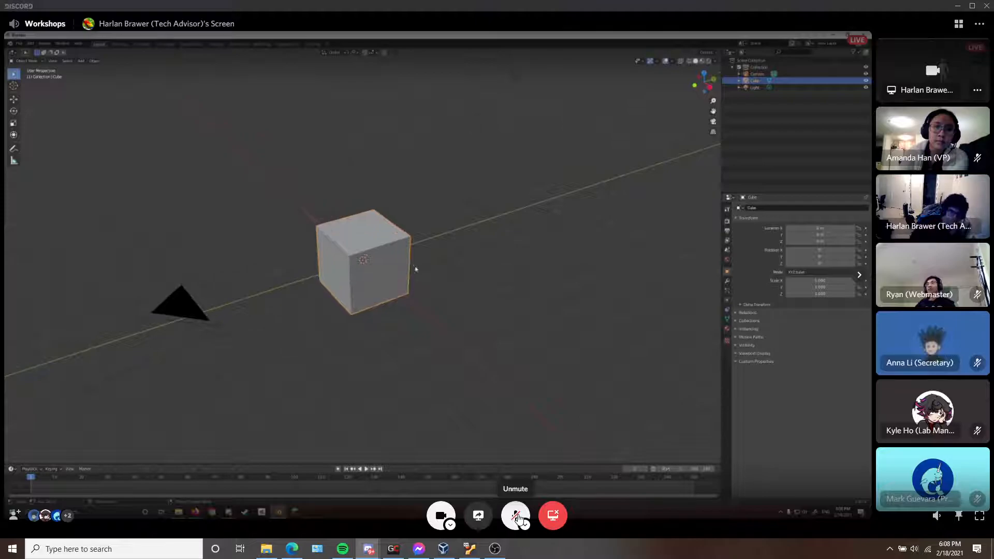
{"action": "left_click", "coordinate": [518, 518]}
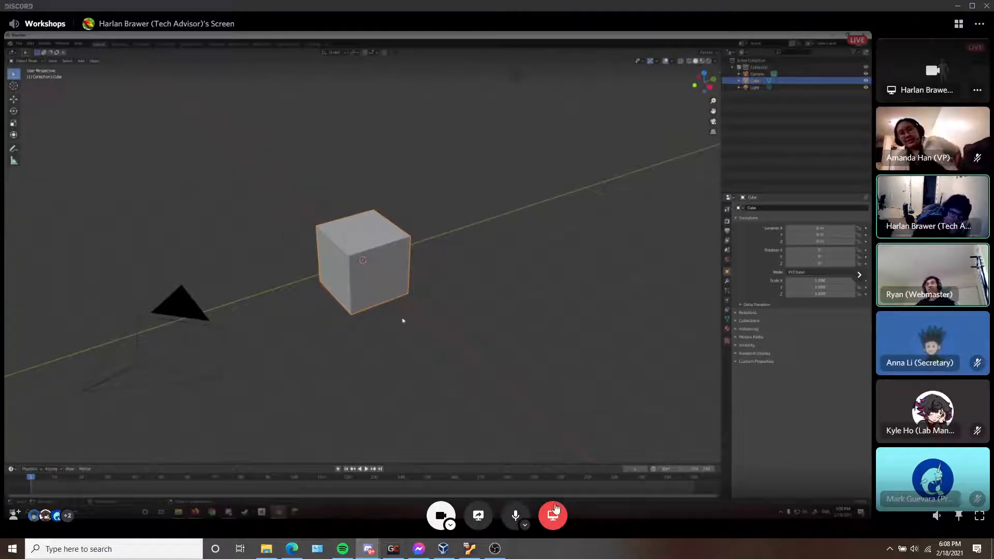
{"action": "left_click", "coordinate": [516, 516]}
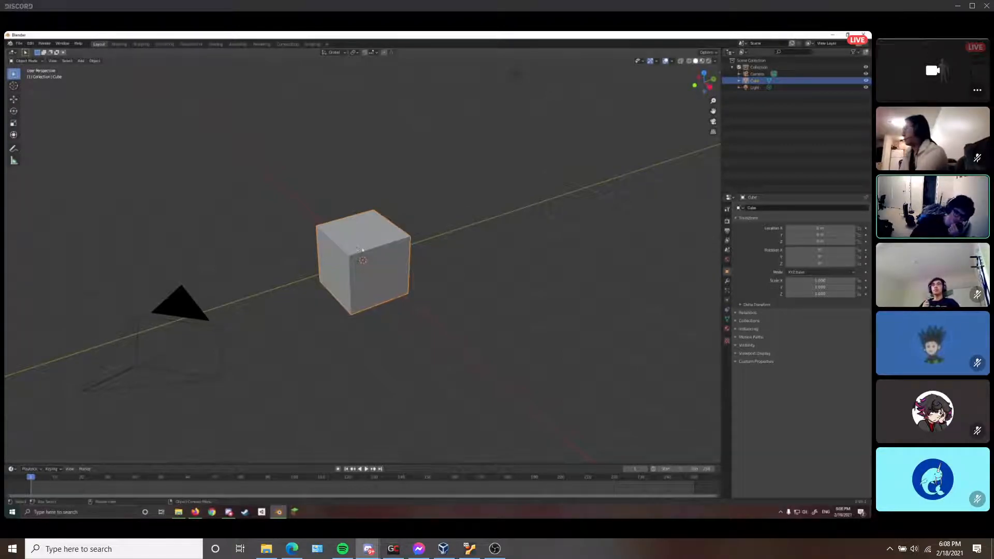
Delete the default cube from the scene
{"action": "middle_click_drag", "start_coordinate": [306, 333], "coordinate": [318, 326]}
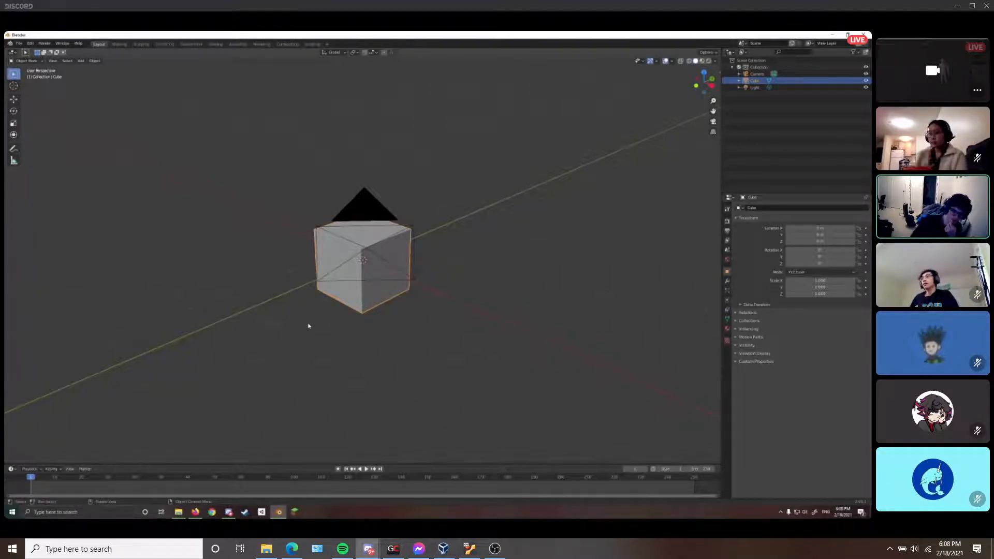
{"action": "scroll", "coordinate": [289, 301], "scroll_direction": "down", "scroll_amount": 1}
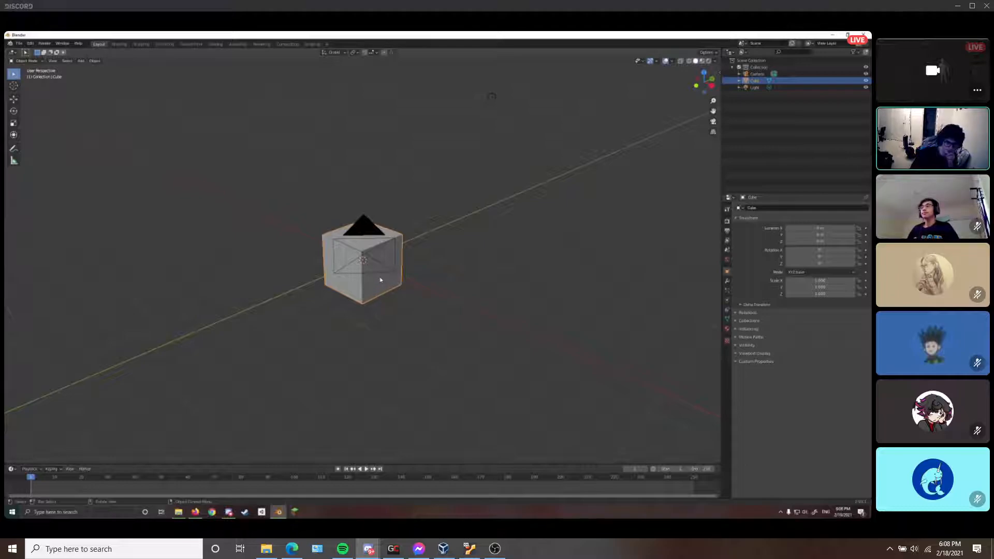
{"action": "middle_click_drag", "start_coordinate": [396, 285], "coordinate": [391, 287]}
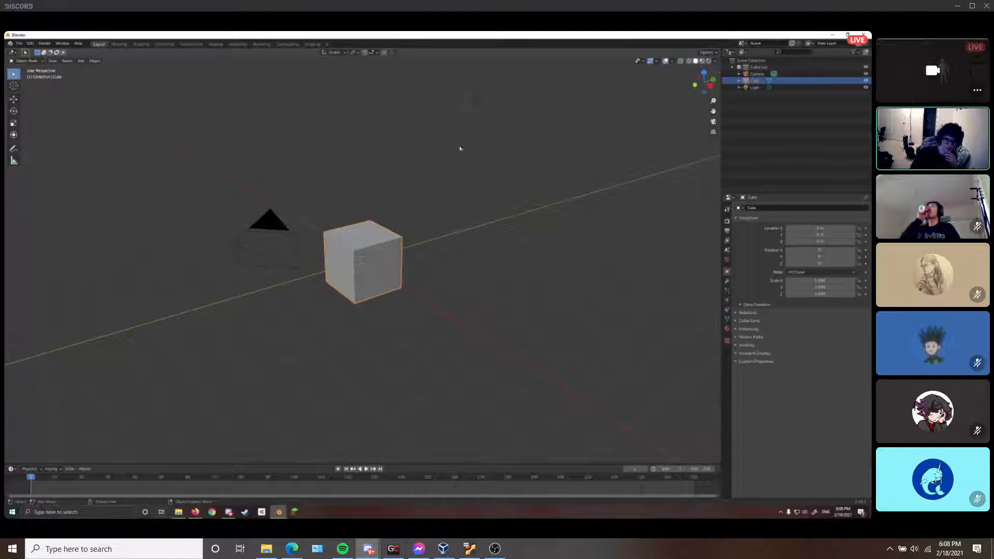
{"action": "key", "text": "x"}
{"action": "left_click", "coordinate": [380, 232]}
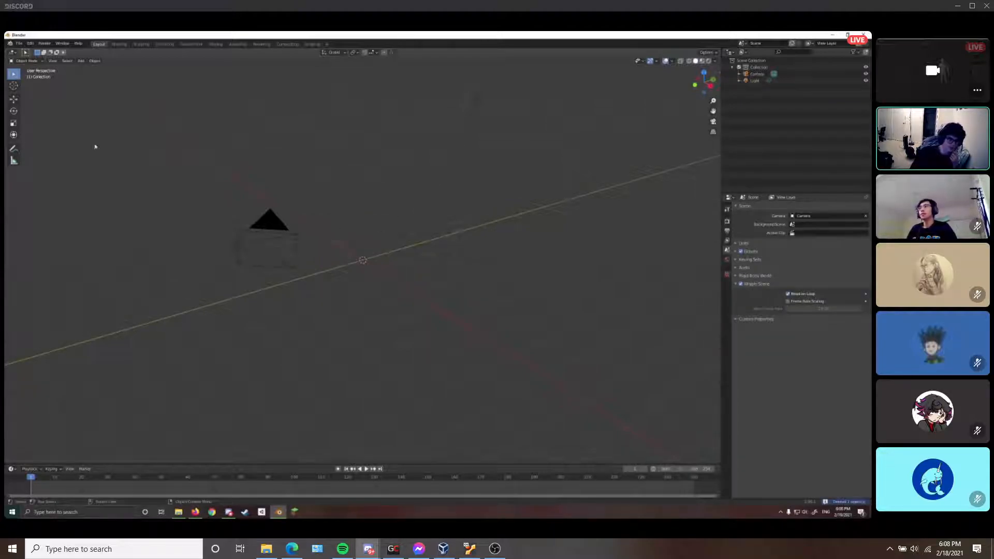
Import the low_poly_mark.stl body mesh from the subfolder in Downloads and fit the whole figure in the viewport
{"action": "left_click", "coordinate": [18, 43]}
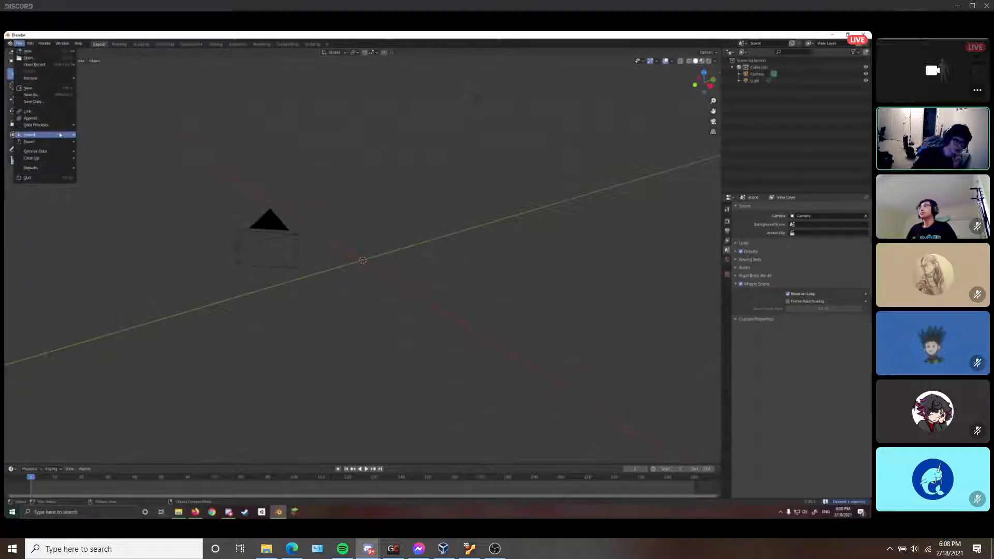
{"action": "mouse_move", "coordinate": [48, 140]}
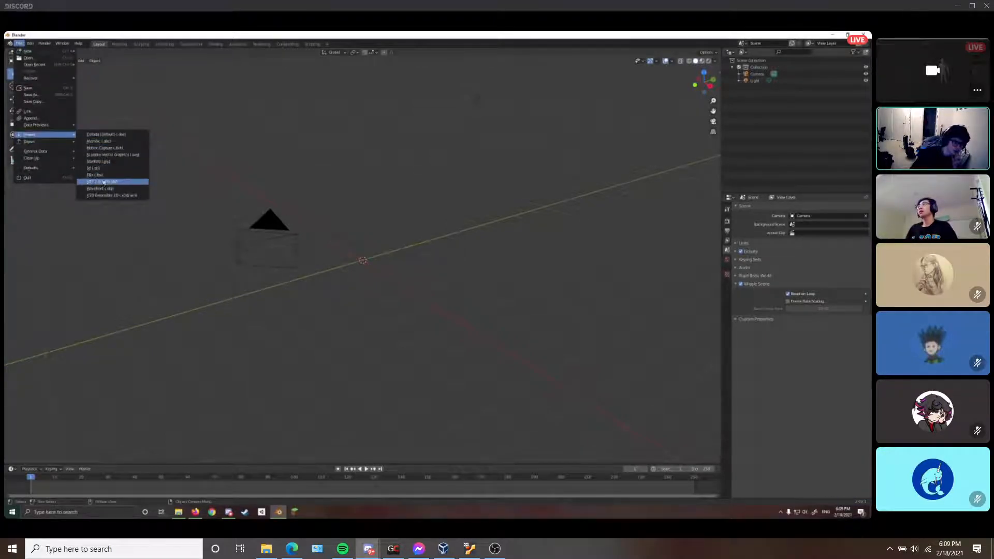
{"action": "left_click", "coordinate": [105, 171]}
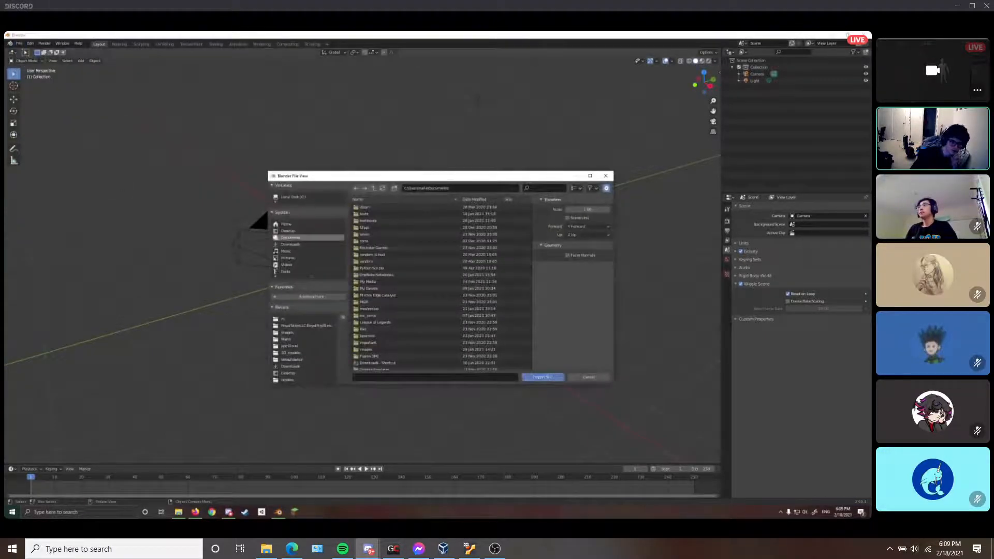
{"action": "left_click", "coordinate": [289, 245]}
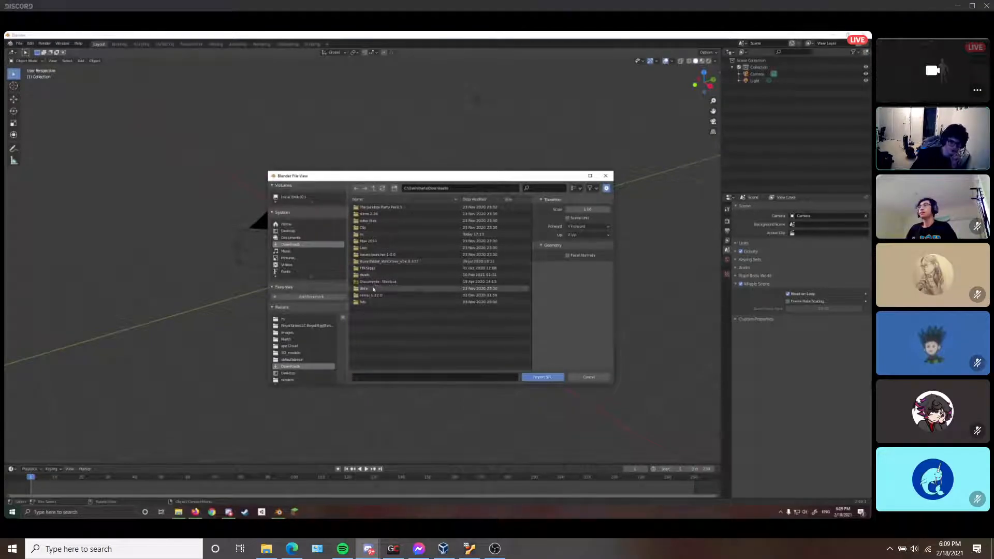
{"action": "left_click", "coordinate": [382, 235]}
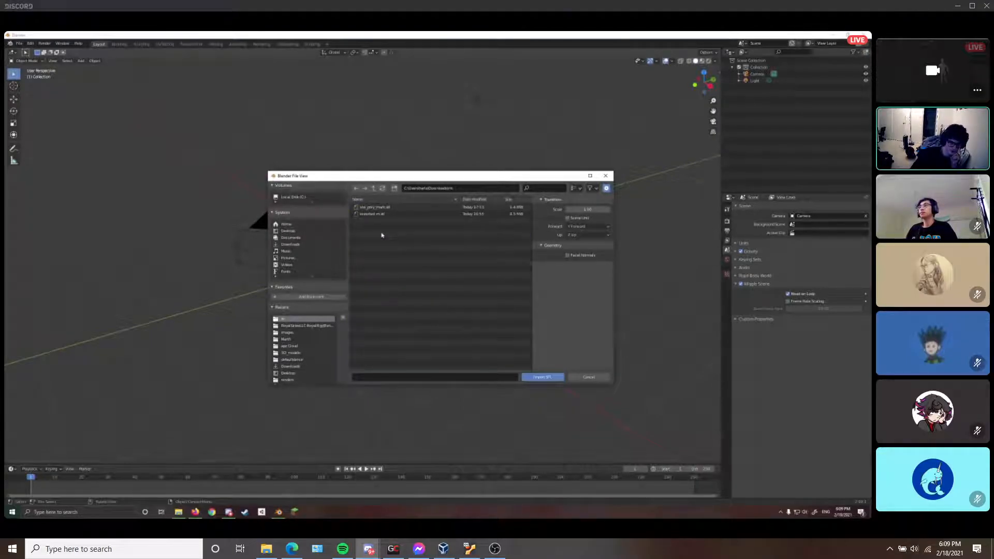
{"action": "left_click", "coordinate": [375, 207]}
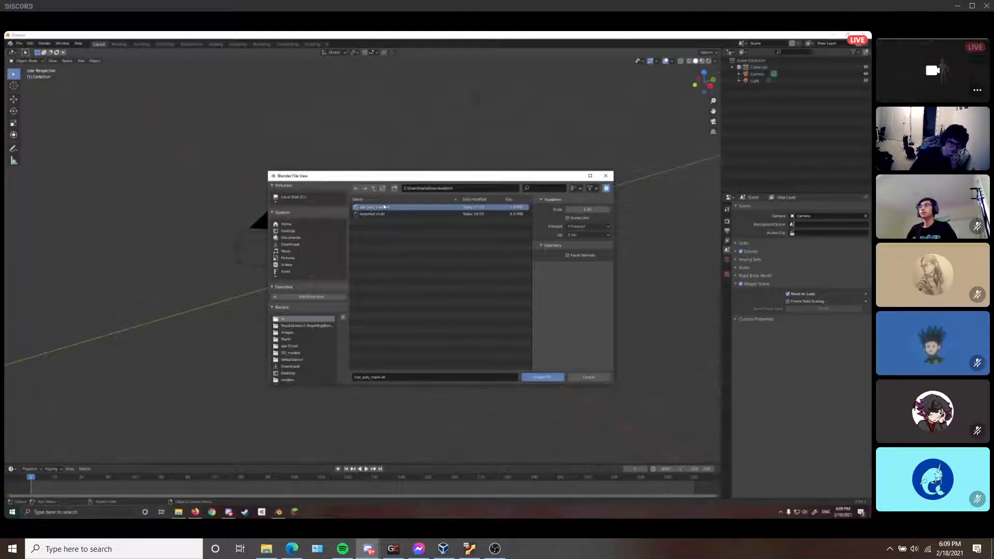
{"action": "left_click", "coordinate": [552, 378]}
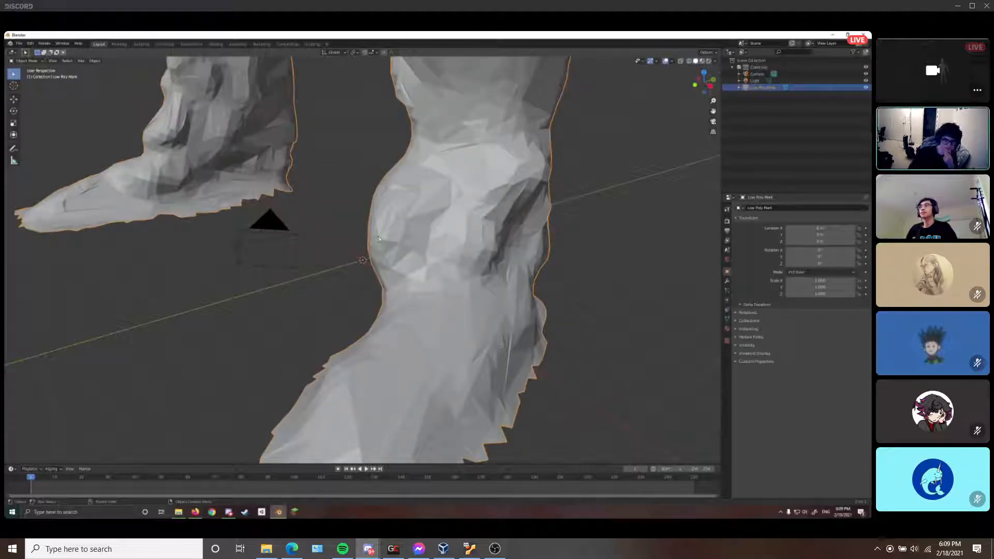
{"action": "scroll", "coordinate": [352, 237], "scroll_direction": "down", "scroll_amount": 5}
{"action": "scroll", "coordinate": [351, 237], "scroll_direction": "down", "scroll_amount": 4}
{"action": "middle_click_drag", "start_coordinate": [390, 150], "coordinate": [380, 261]}
{"action": "scroll", "coordinate": [409, 178], "scroll_direction": "up", "scroll_amount": 5}
{"action": "scroll", "coordinate": [409, 178], "scroll_direction": "down", "scroll_amount": 5}
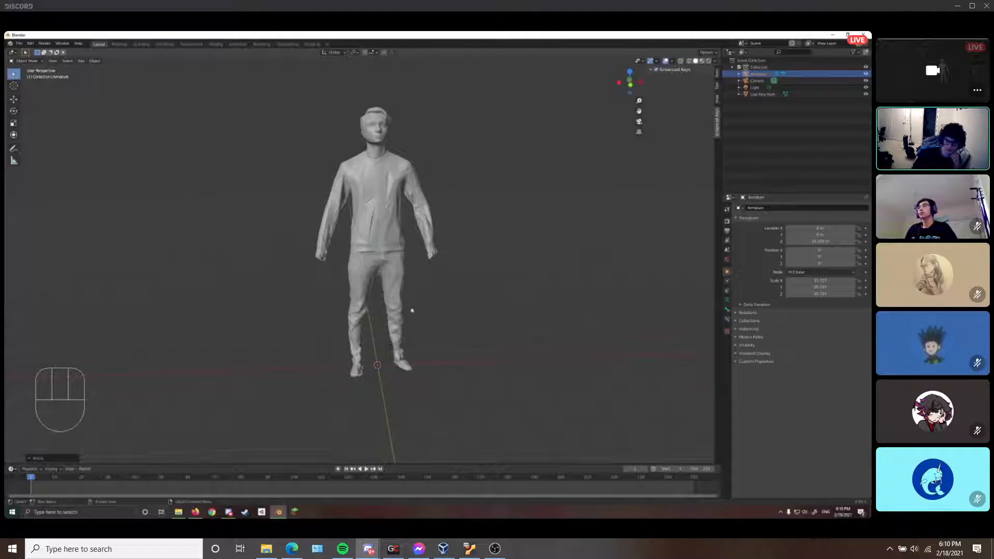
Enable the In Front viewport display option for the armature so its bone draws over the body mesh
{"action": "left_click", "coordinate": [728, 301]}
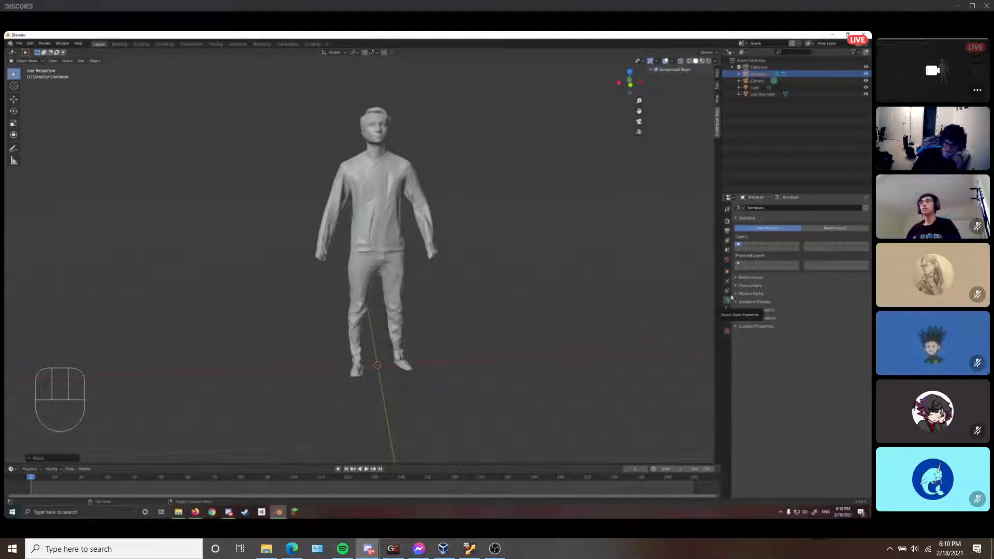
{"action": "left_click", "coordinate": [739, 303]}
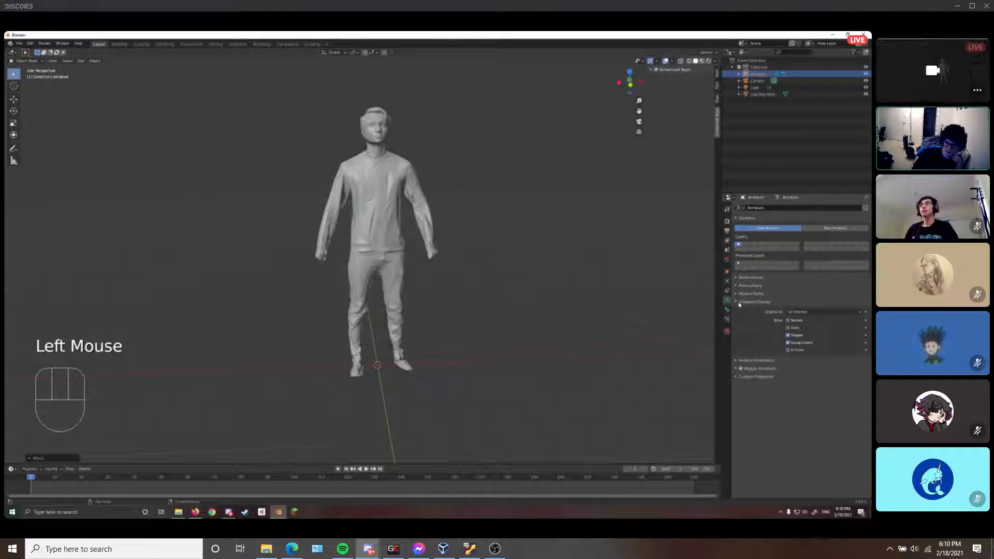
{"action": "left_click", "coordinate": [787, 351]}
Select the armature's bone inside the torso in the front orthographic view
{"action": "middle_click_drag", "start_coordinate": [385, 243], "coordinate": [373, 222]}
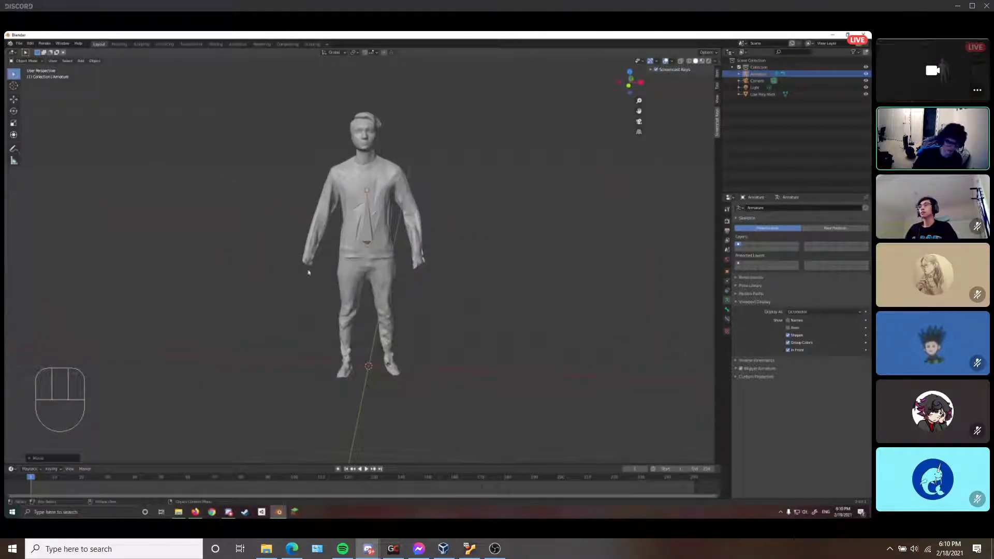
{"action": "key", "text": "KP_1"}
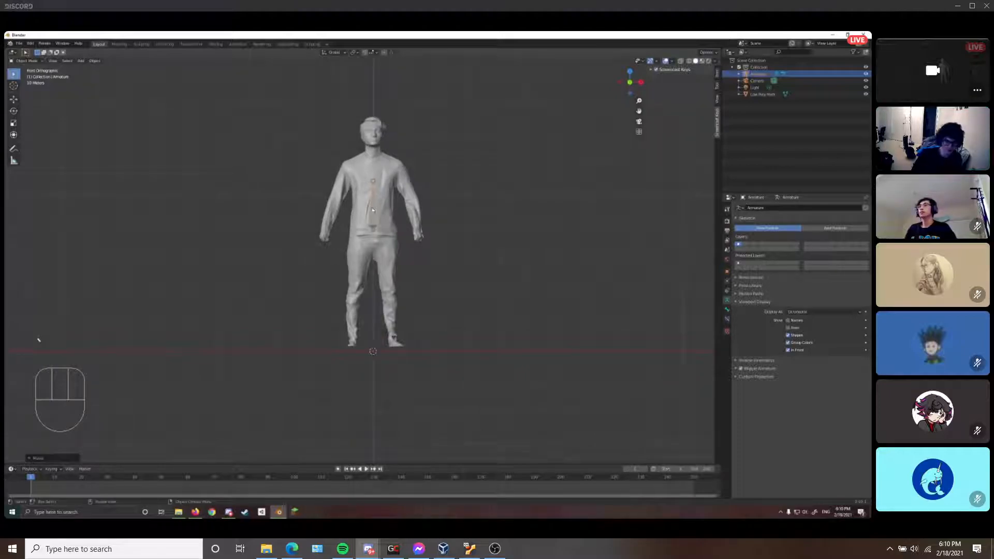
{"action": "middle_click_drag", "start_coordinate": [373, 210], "coordinate": [379, 274], "text": "shift"}
{"action": "scroll", "coordinate": [407, 276], "scroll_direction": "up", "scroll_amount": 2}
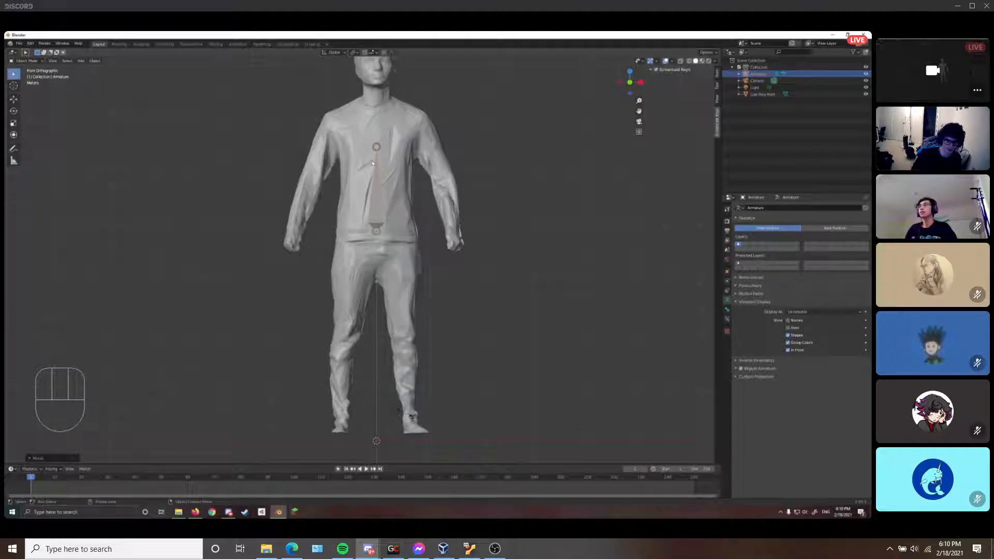
{"action": "left_click", "coordinate": [376, 199]}
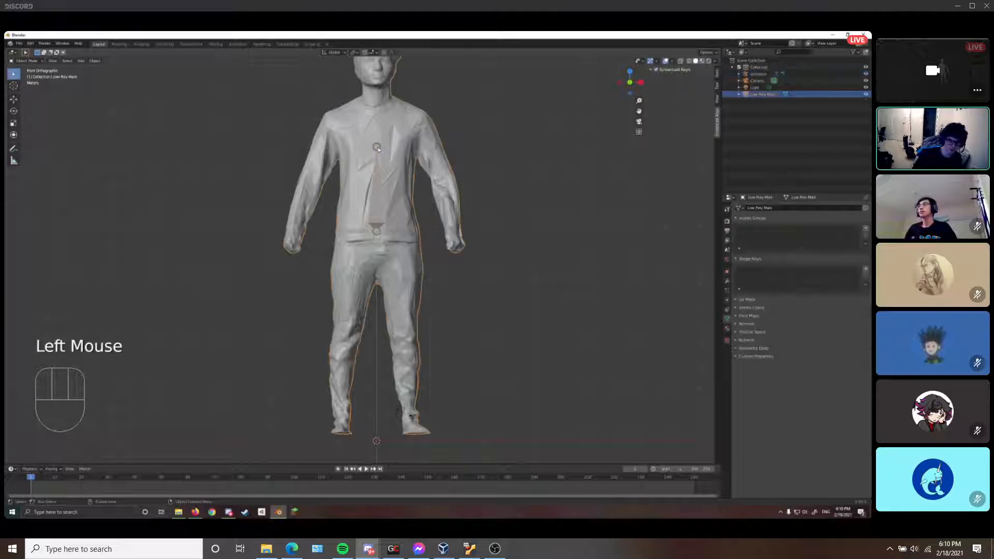
{"action": "left_click", "coordinate": [376, 198]}
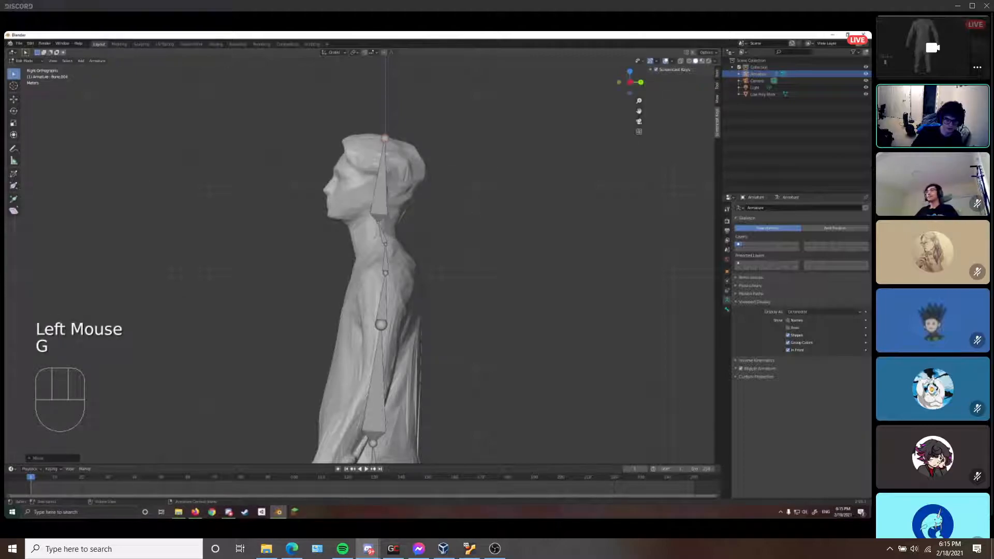
Select the bone joint at the upper chest, just below the neck bones, in the front orthographic view
{"action": "scroll", "coordinate": [349, 344], "scroll_direction": "down", "scroll_amount": 2}
{"action": "key", "text": "grave"}
{"action": "left_click", "coordinate": [311, 320]}
{"action": "scroll", "coordinate": [312, 320], "scroll_direction": "up", "scroll_amount": 1, "text": "shift"}
{"action": "scroll", "coordinate": [312, 320], "scroll_direction": "up", "scroll_amount": 2}
{"action": "middle_click_drag", "start_coordinate": [312, 320], "coordinate": [346, 291], "text": "shift"}
{"action": "left_click", "coordinate": [307, 258]}
{"action": "left_click", "coordinate": [307, 258]}
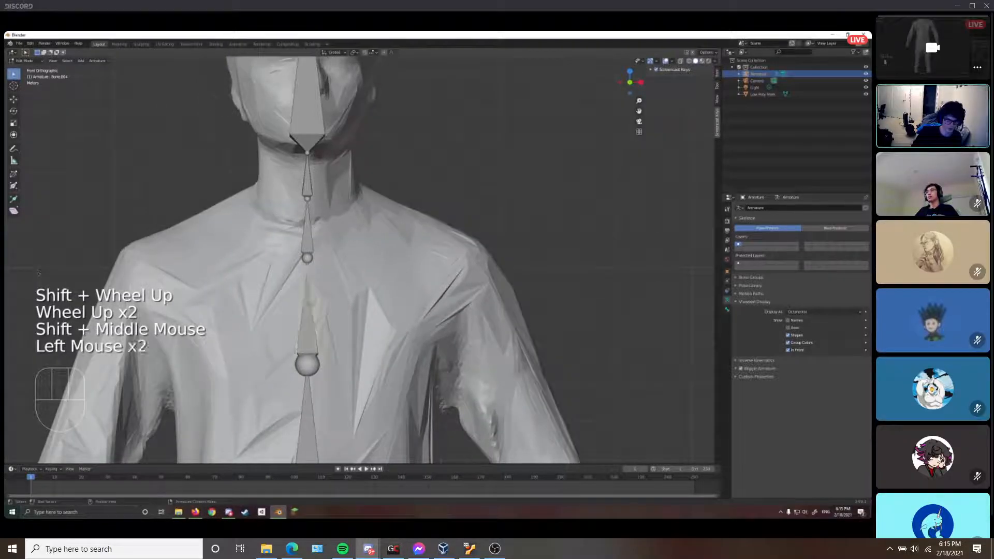
{"action": "key", "text": "e"}
{"action": "left_click", "coordinate": [307, 258]}
{"action": "key", "text": "ctrl+z"}
Extrude a nearly horizontal bone from the upper-chest joint toward the figure's left shoulder
{"action": "left_click", "coordinate": [308, 258]}
{"action": "key", "text": "e"}
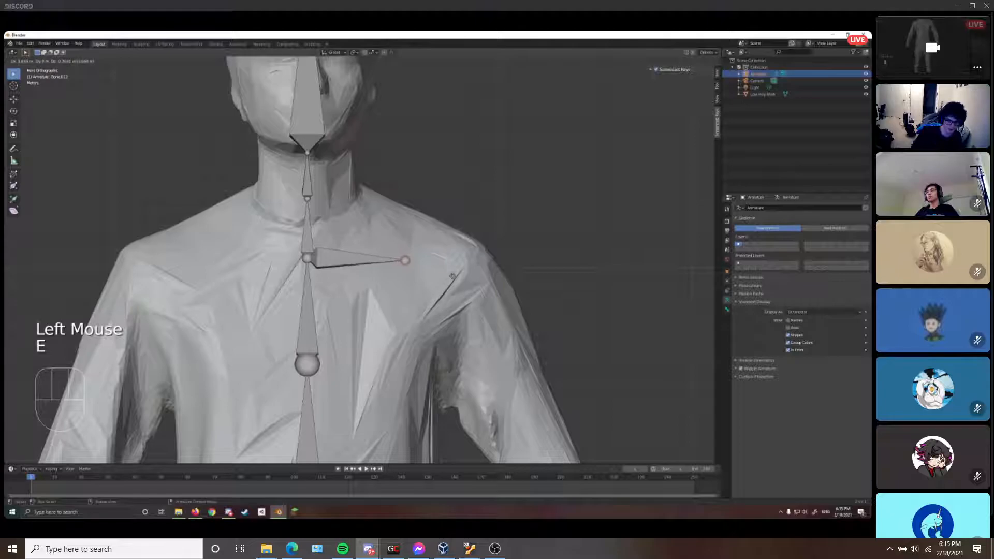
{"action": "left_click", "coordinate": [406, 260]}
Detach the new horizontal chest bone from the spine with Clear Parent
{"action": "left_click", "coordinate": [357, 259]}
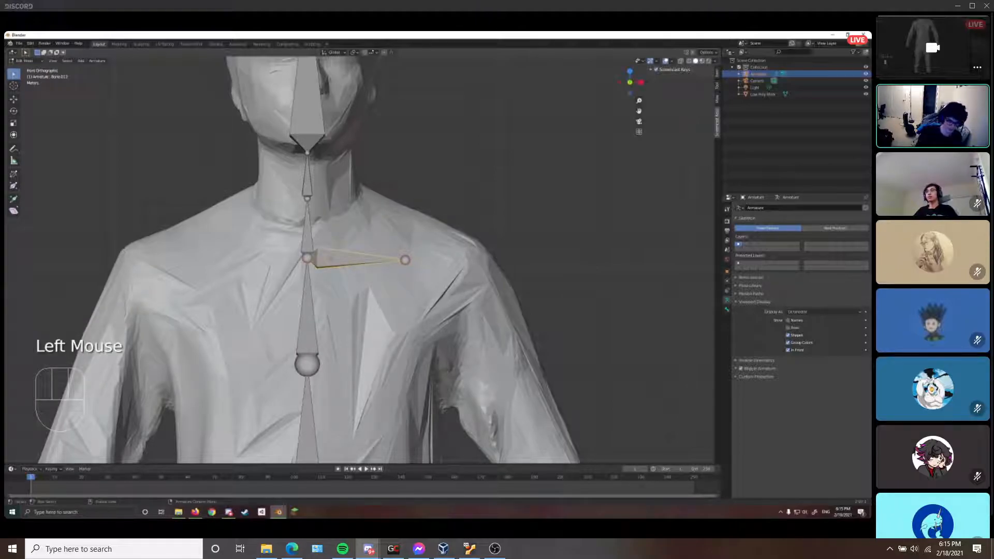
{"action": "key", "text": "alt"}
{"action": "key", "text": "alt+p"}
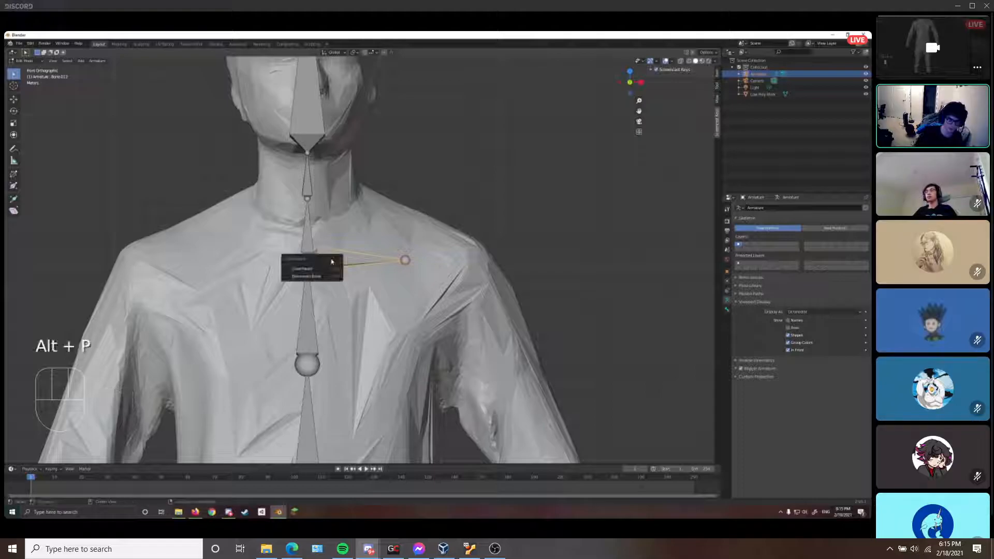
{"action": "left_click", "coordinate": [326, 272]}
Move the detached bone outward so its base sits at the figure's left shoulder, and select its outer tip
{"action": "left_click", "coordinate": [336, 262]}
{"action": "key", "text": "g"}
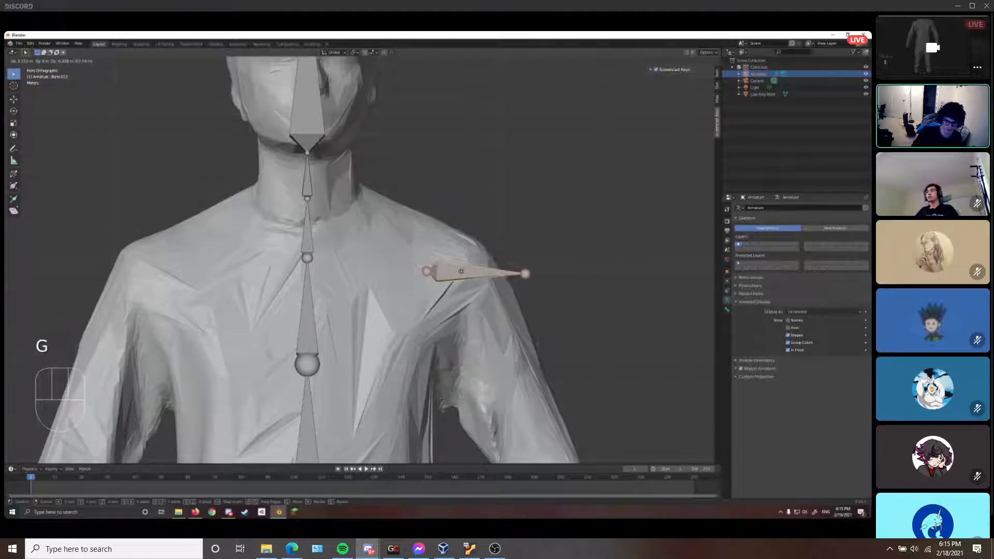
{"action": "left_click", "coordinate": [477, 271]}
{"action": "middle_click_drag", "start_coordinate": [477, 272], "coordinate": [368, 244], "text": "shift"}
{"action": "scroll", "coordinate": [368, 244], "scroll_direction": "down", "scroll_amount": 2}
{"action": "right_click", "coordinate": [368, 244]}
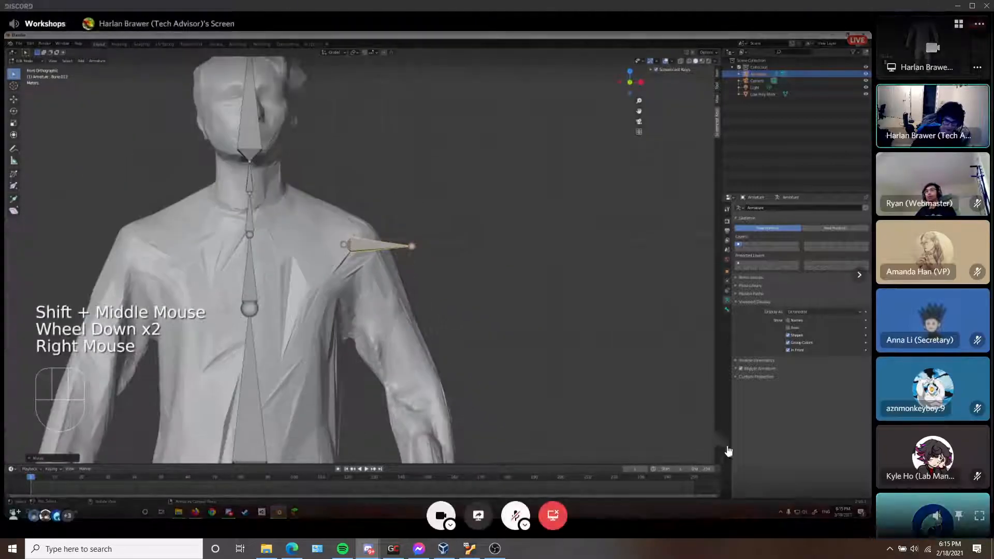
{"action": "left_click", "coordinate": [412, 246]}
{"action": "left_click", "coordinate": [412, 246]}
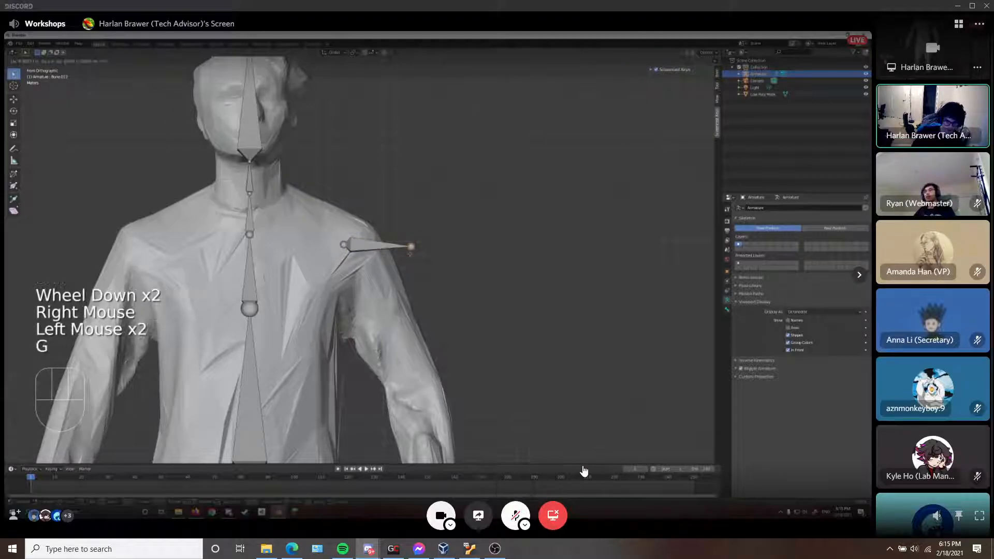
{"action": "left_click", "coordinate": [516, 518]}
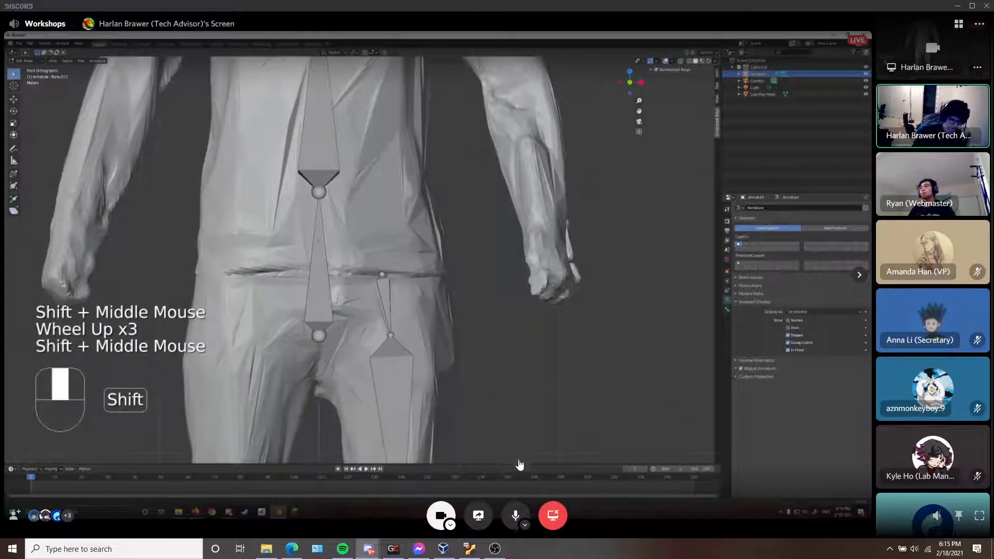
{"action": "left_click", "coordinate": [516, 515]}
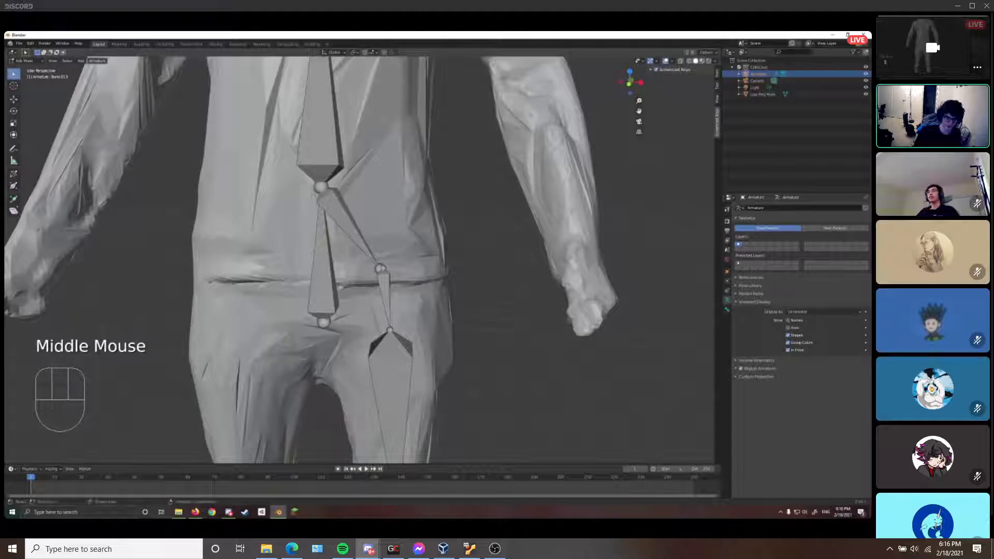
{"action": "mouse_move", "coordinate": [559, 463]}
{"action": "left_click", "coordinate": [514, 515]}
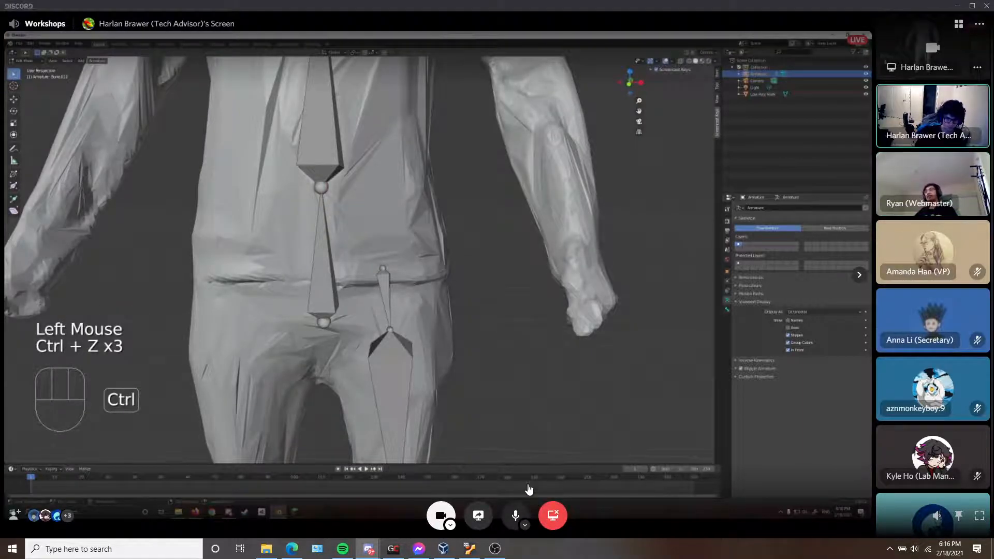
{"action": "left_click", "coordinate": [514, 516]}
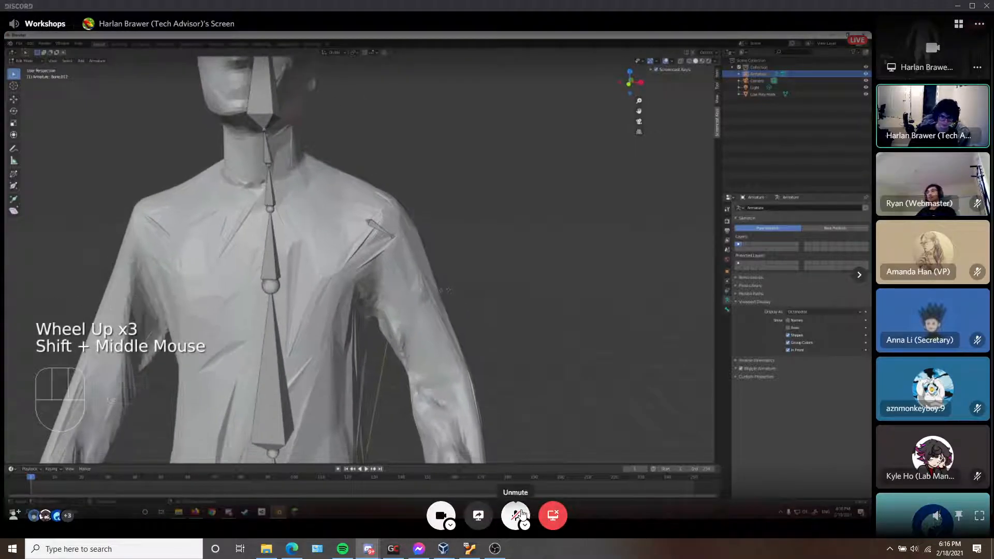
{"action": "left_click", "coordinate": [521, 515]}
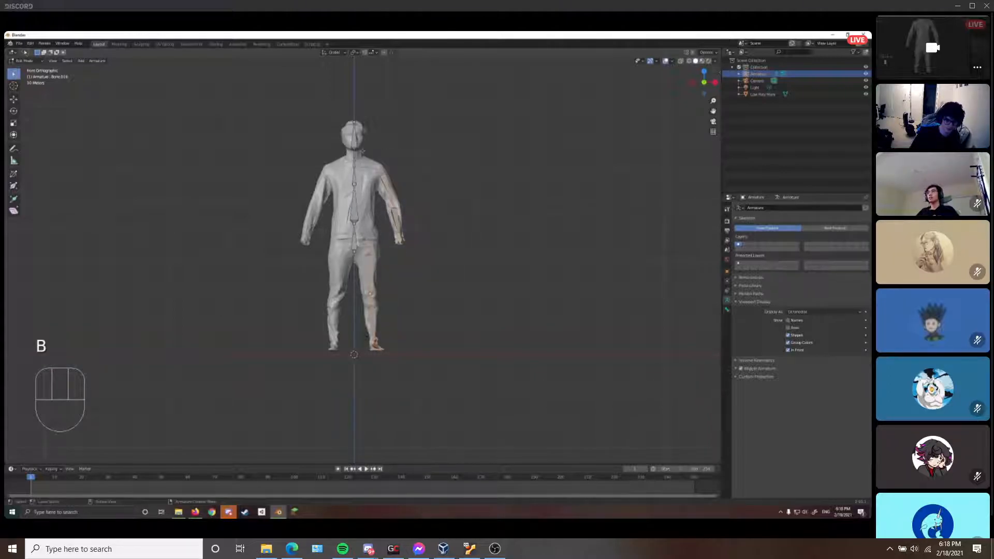
Apply AutoName Left/Right to the selected arm and leg bones and open the bone properties
{"action": "scroll", "coordinate": [382, 185], "scroll_direction": "up", "scroll_amount": 2}
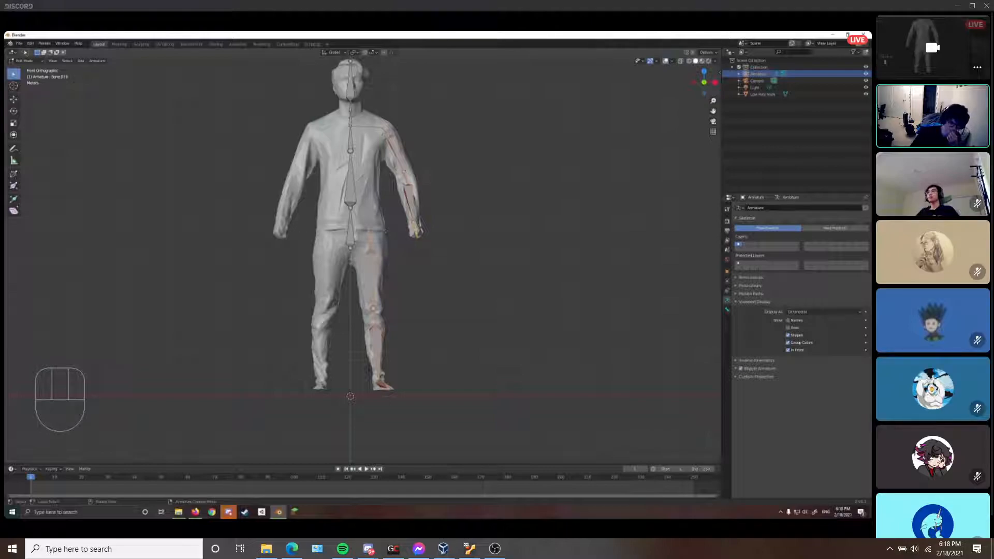
{"action": "right_click", "coordinate": [427, 281]}
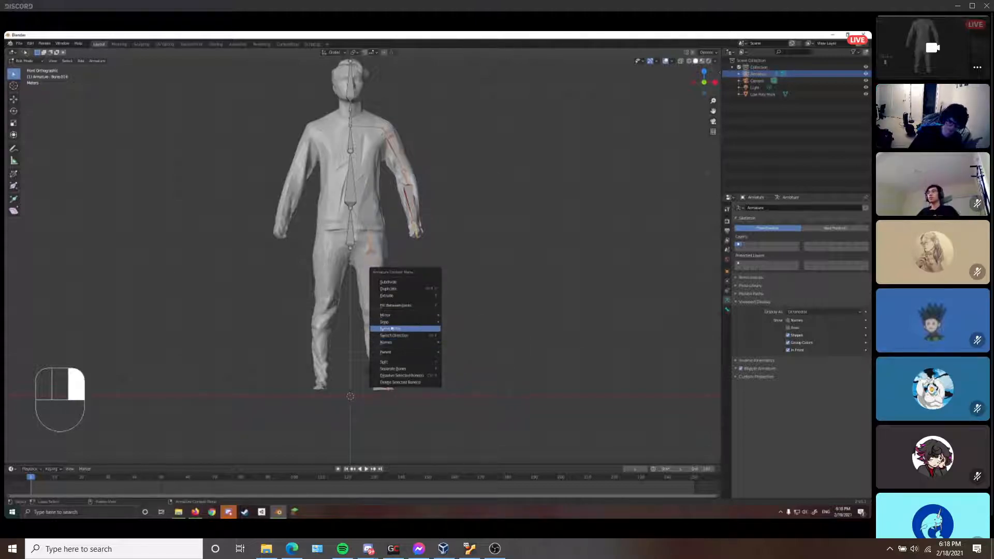
{"action": "mouse_move", "coordinate": [399, 344]}
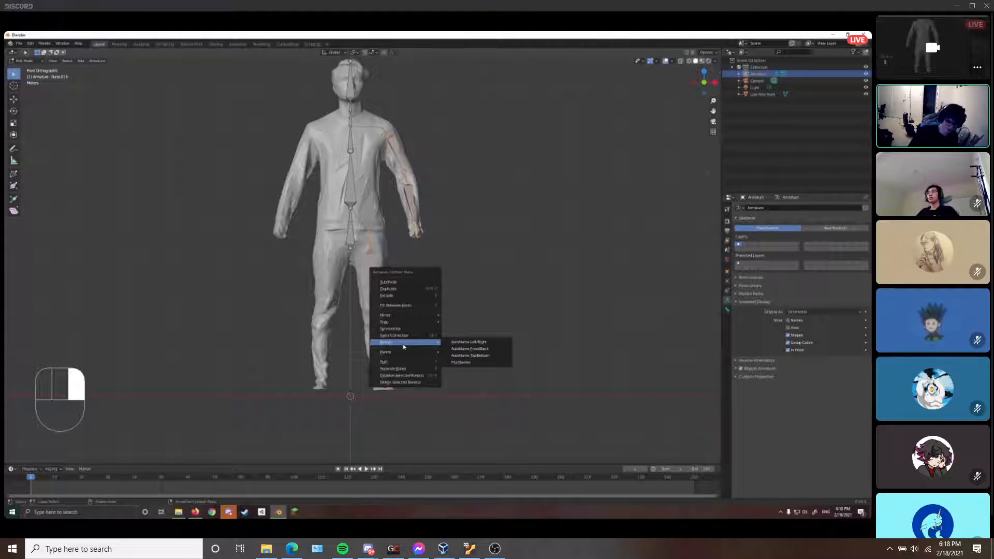
{"action": "left_click", "coordinate": [476, 342]}
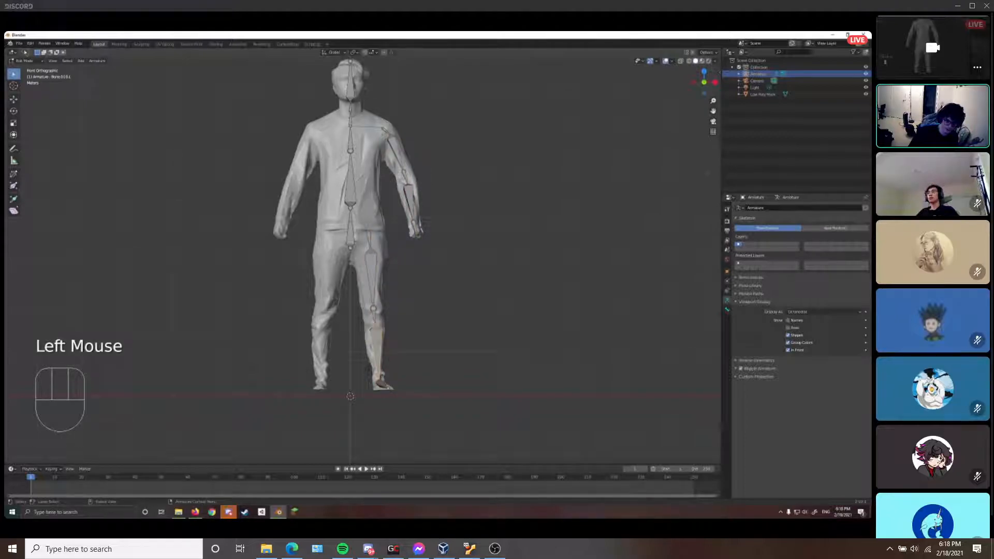
{"action": "left_click", "coordinate": [727, 309]}
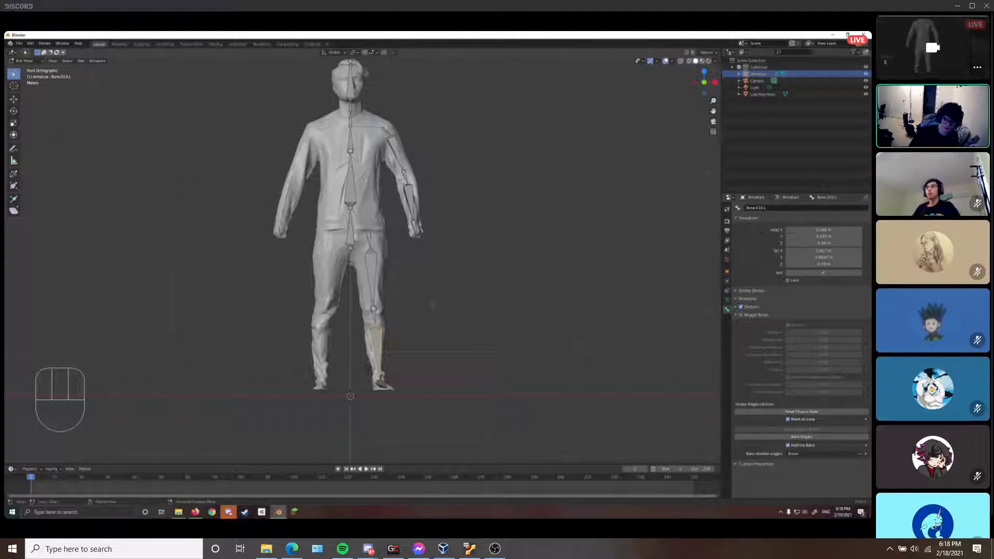
Box-select the figure's left arm and leg bones and symmetrize them onto the opposite side
{"action": "mouse_move", "coordinate": [492, 414]}
{"action": "left_mouse_down"}
{"action": "mouse_move", "coordinate": [367, 202]}
{"action": "mouse_move", "coordinate": [438, 155]}
{"action": "mouse_move", "coordinate": [466, 227]}
{"action": "left_mouse_up"}
{"action": "left_click", "coordinate": [466, 228]}
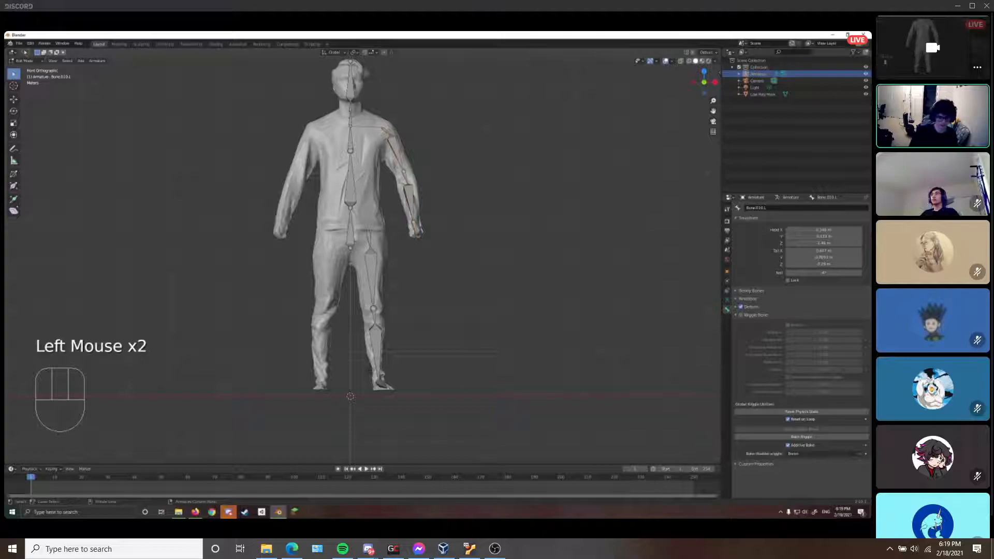
{"action": "key", "text": "v"}
{"action": "key", "text": "b"}
{"action": "left_click_drag", "start_coordinate": [487, 414], "coordinate": [370, 93]}
{"action": "right_click", "coordinate": [404, 287]}
{"action": "mouse_move", "coordinate": [426, 289]}
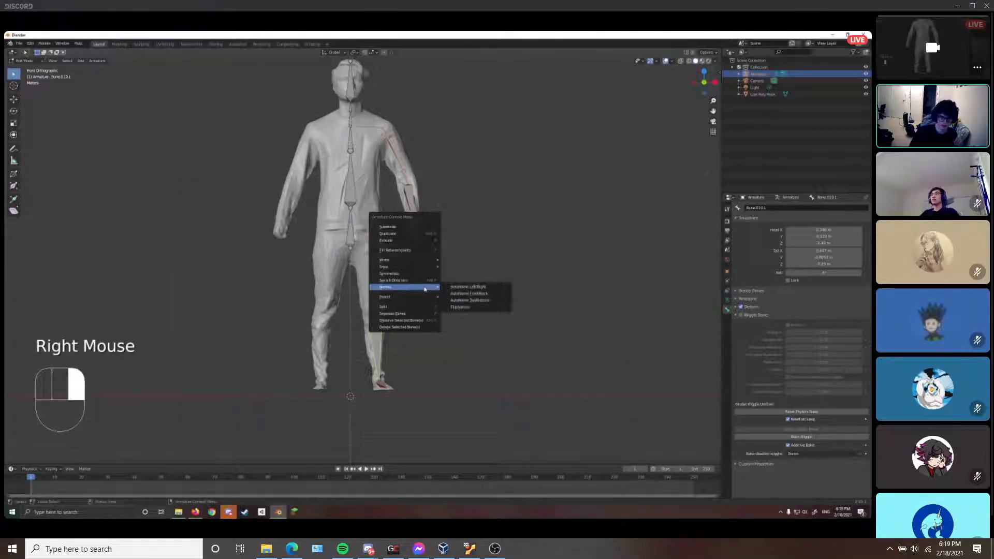
{"action": "left_click", "coordinate": [390, 274]}
{"action": "left_click", "coordinate": [330, 276]}
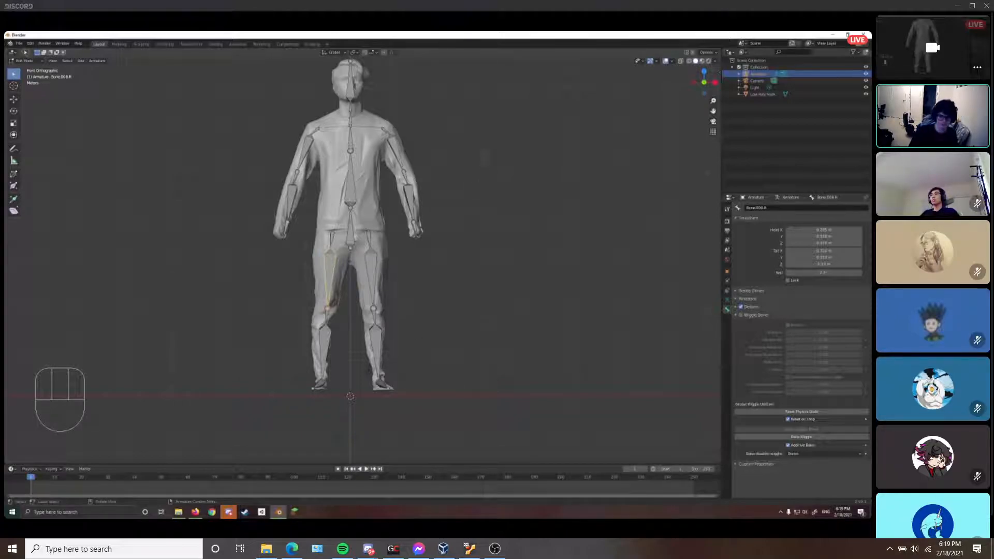
Subdivide the long middle spine bone of the torso
{"action": "key", "text": "shift"}
{"action": "middle_click_drag", "start_coordinate": [350, 233], "coordinate": [372, 249], "text": "shift"}
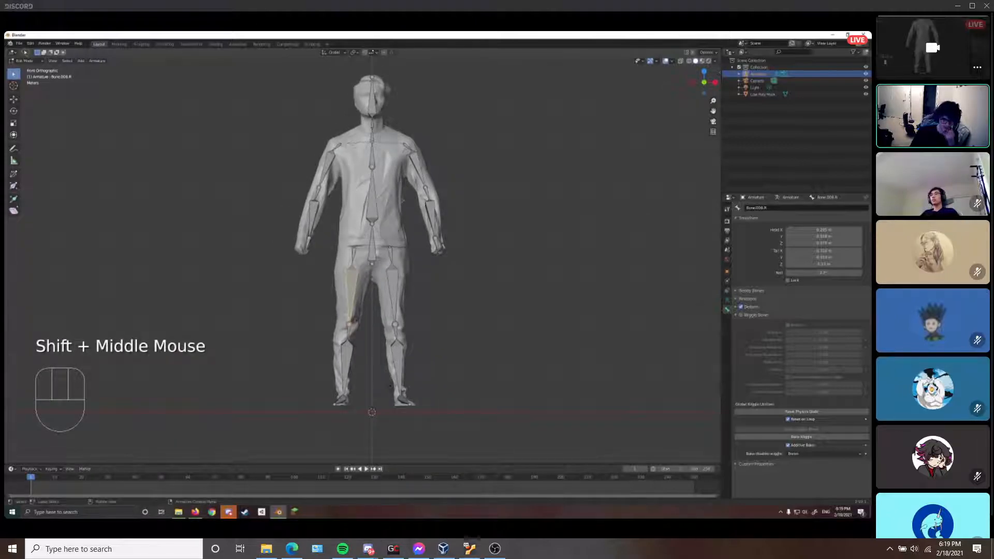
{"action": "left_click", "coordinate": [405, 309]}
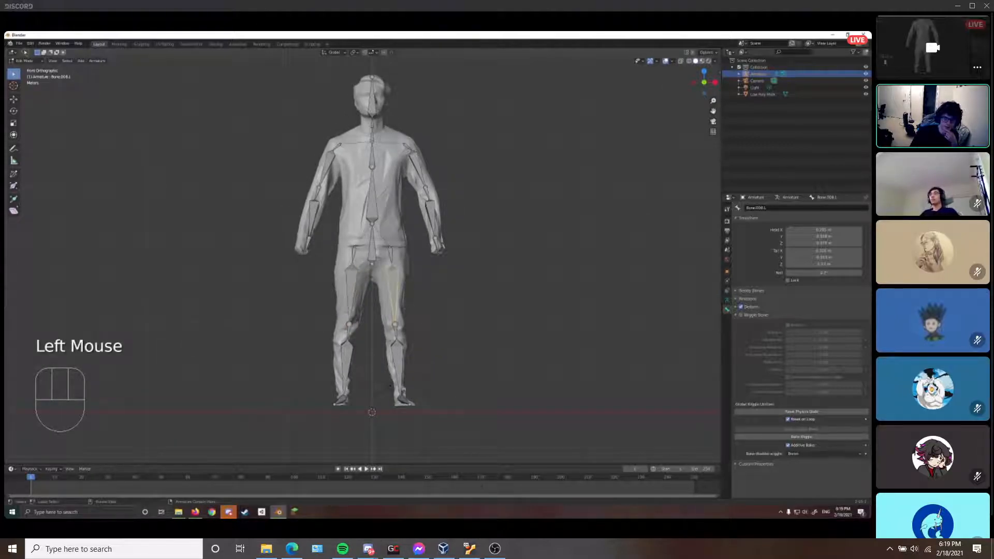
{"action": "left_click", "coordinate": [372, 203]}
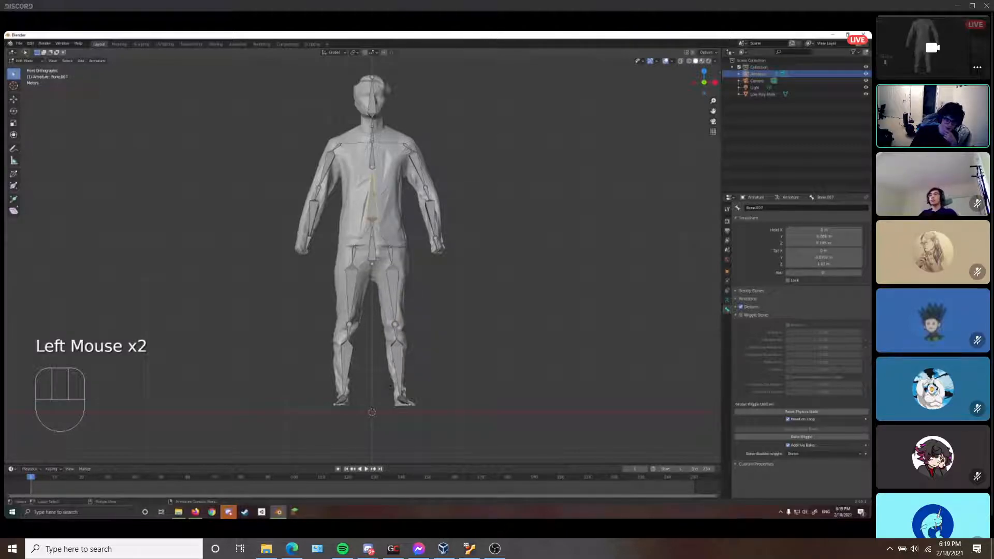
{"action": "right_click", "coordinate": [368, 199]}
{"action": "left_click", "coordinate": [369, 150]}
{"action": "left_click", "coordinate": [373, 195]}
{"action": "middle_click_drag", "start_coordinate": [391, 385], "coordinate": [468, 294]}
{"action": "scroll", "coordinate": [468, 295], "scroll_direction": "down", "scroll_amount": 2}
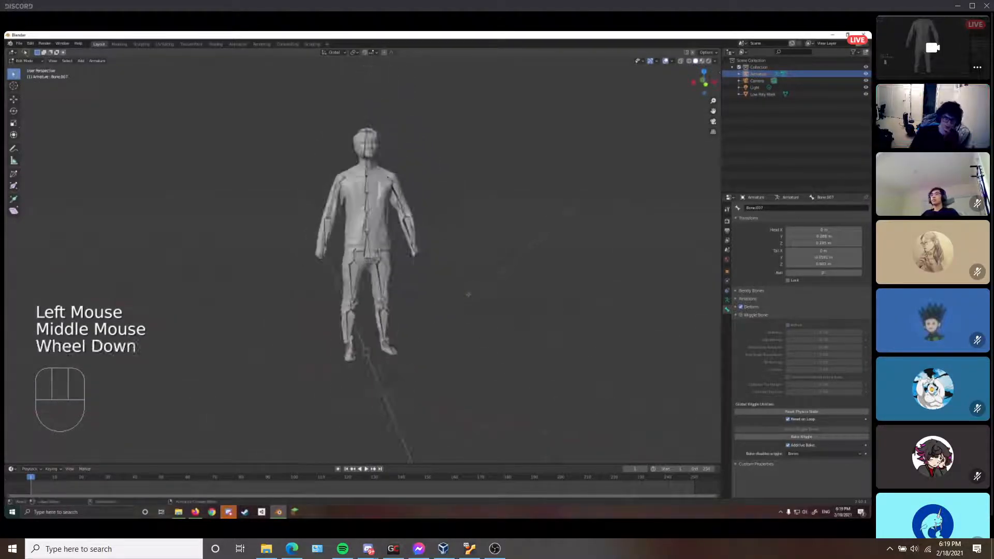
{"action": "scroll", "coordinate": [468, 294], "scroll_direction": "up", "scroll_amount": 2}
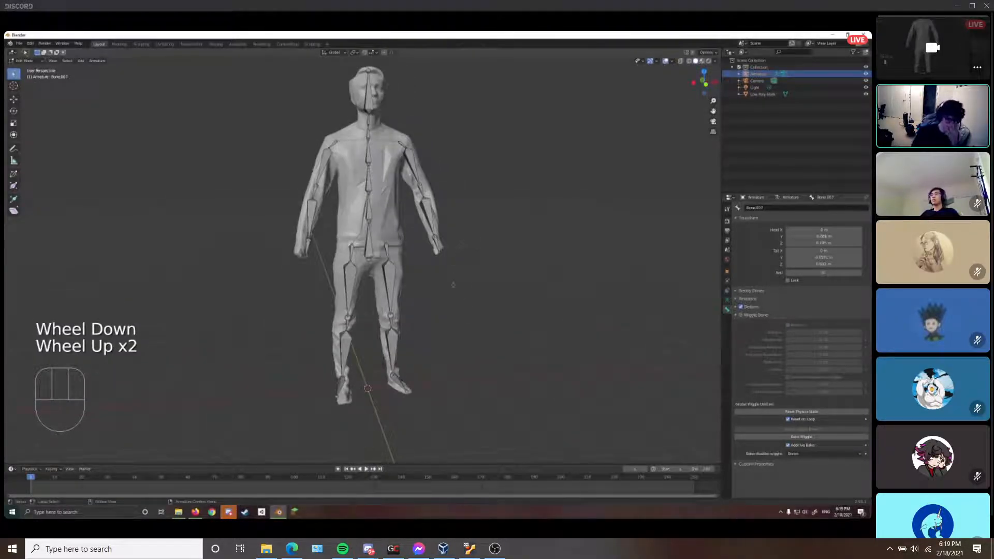
{"action": "left_click", "coordinate": [455, 285]}
{"action": "left_click", "coordinate": [456, 285]}
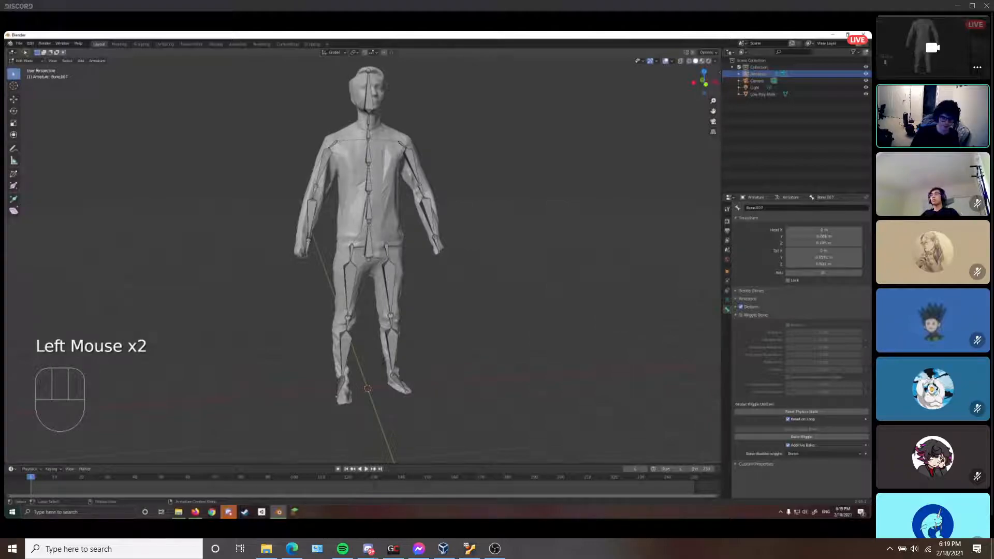
Leave Edit Mode so the armature is in Object Mode
{"action": "key", "text": "Tab"}
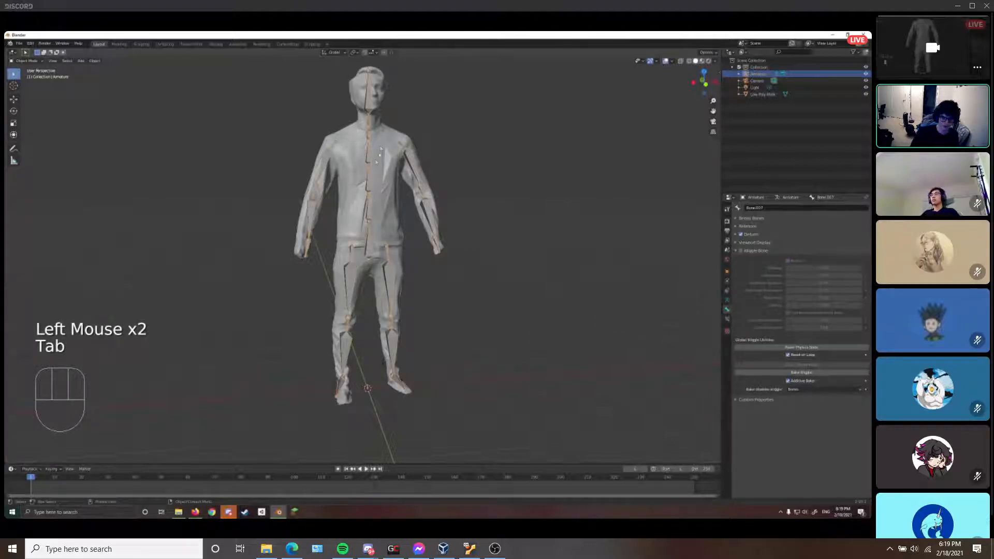
{"action": "key", "text": "Tab"}
{"action": "key", "text": "Tab"}
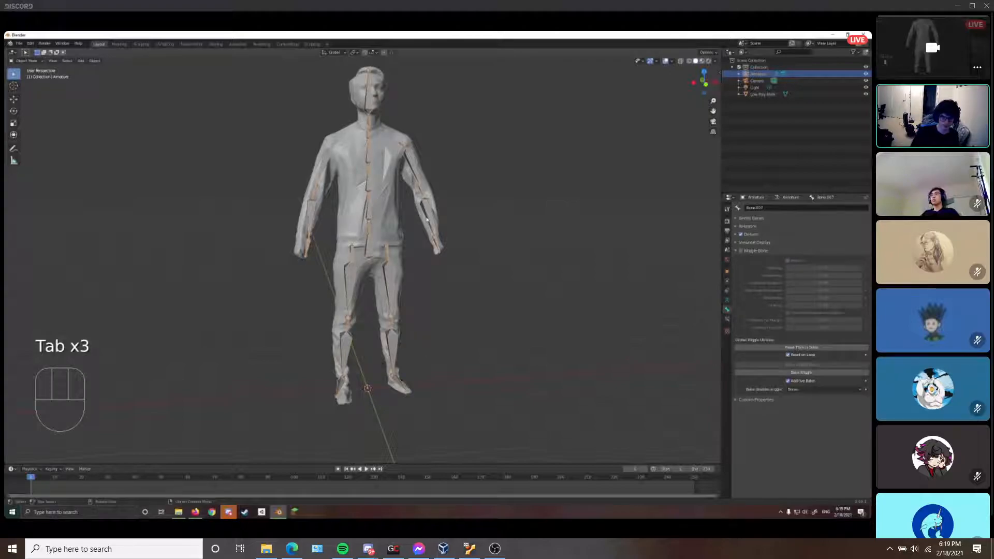
{"action": "left_click", "coordinate": [455, 231]}
{"action": "left_click", "coordinate": [456, 231]}
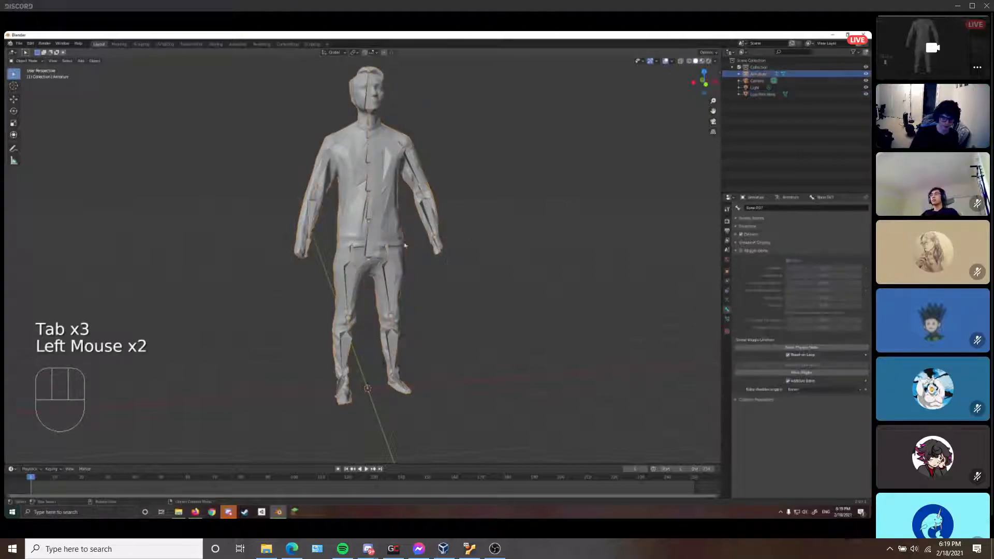
Try moving the figure's left forearm bone in Pose Mode
{"action": "left_click", "coordinate": [27, 61]}
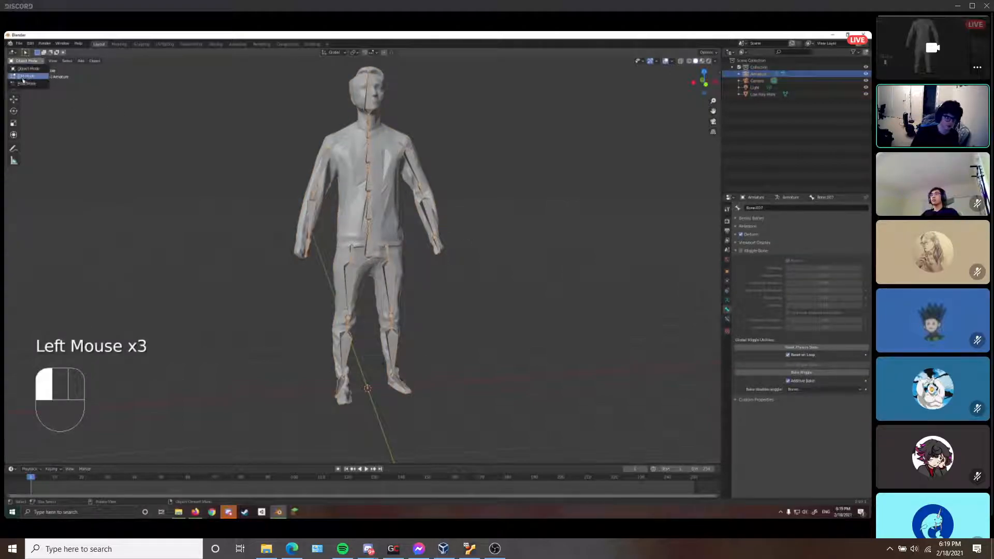
{"action": "left_click", "coordinate": [453, 150]}
{"action": "left_click", "coordinate": [368, 155]}
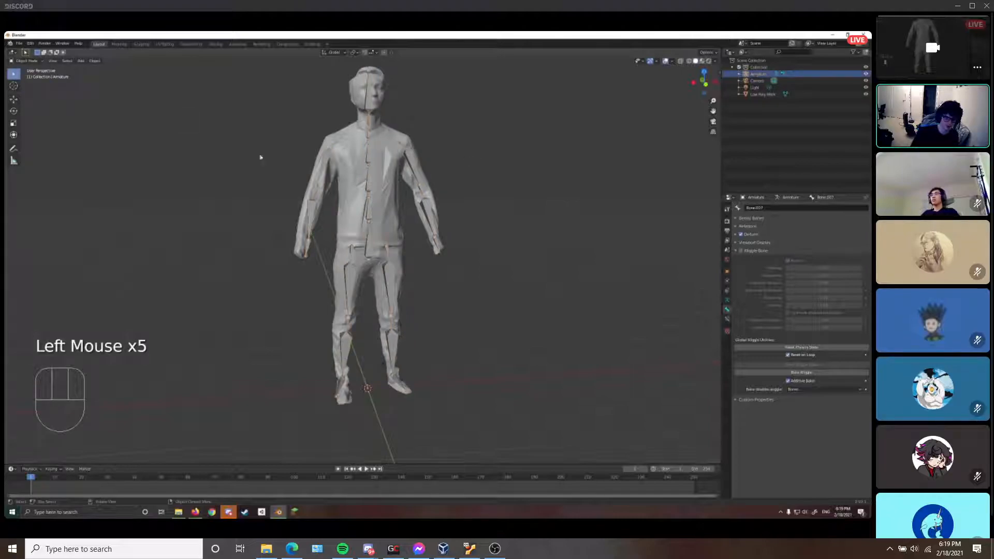
{"action": "left_click", "coordinate": [31, 60]}
{"action": "left_click", "coordinate": [26, 81]}
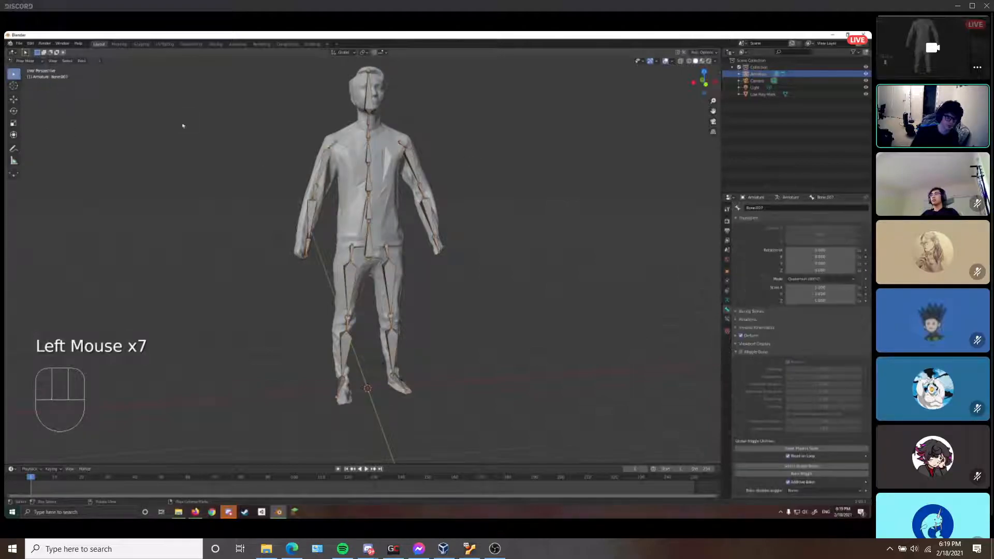
{"action": "left_click", "coordinate": [417, 209]}
{"action": "key", "text": "g"}
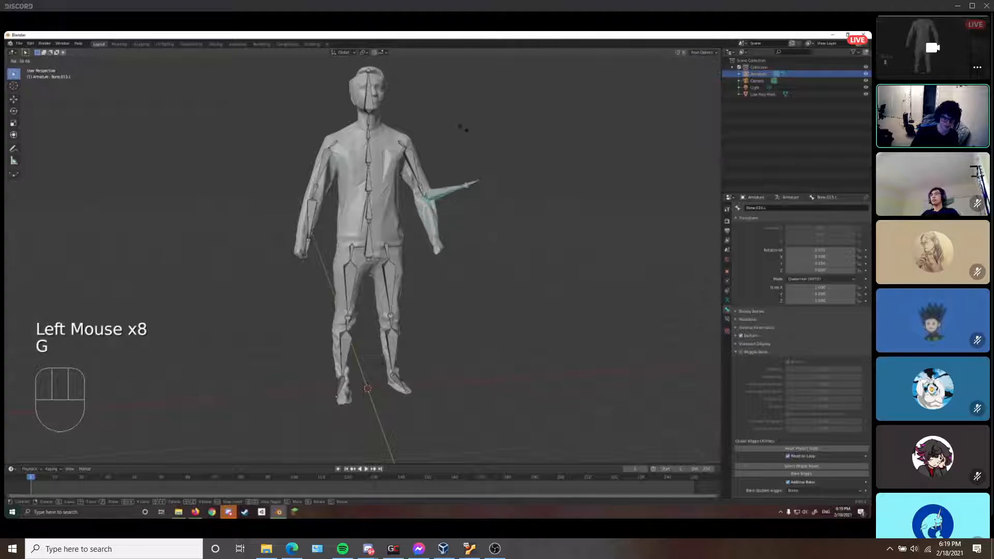
{"action": "right_click", "coordinate": [467, 246]}
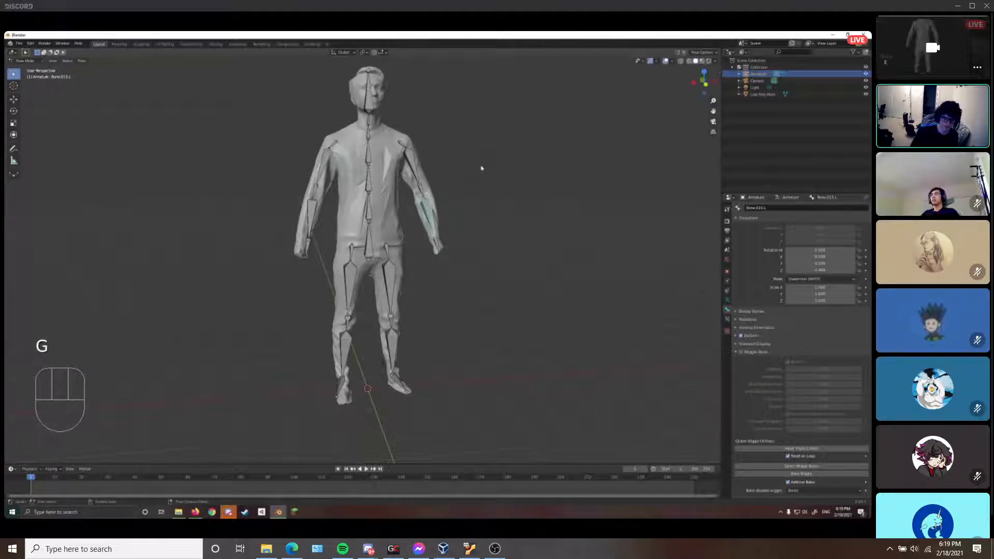
{"action": "left_click", "coordinate": [493, 226]}
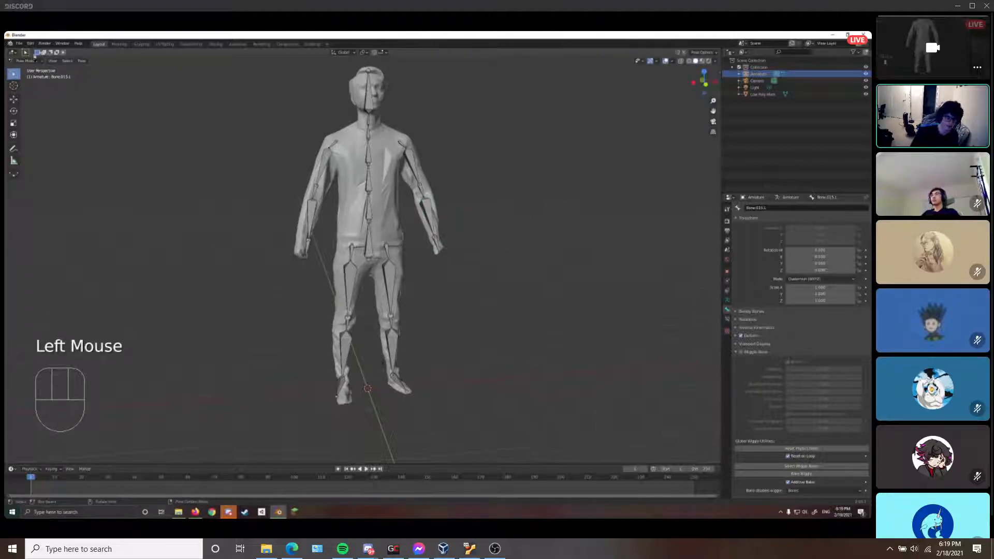
Return to Object Mode and select the human mesh, adding the armature last as the active object
{"action": "left_click", "coordinate": [32, 61]}
{"action": "left_click", "coordinate": [33, 68]}
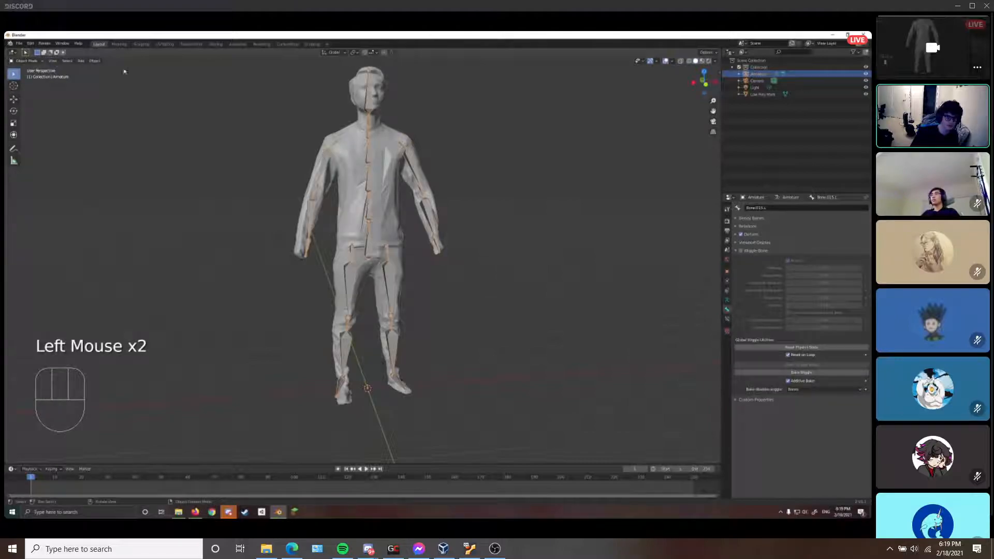
{"action": "left_click", "coordinate": [469, 152]}
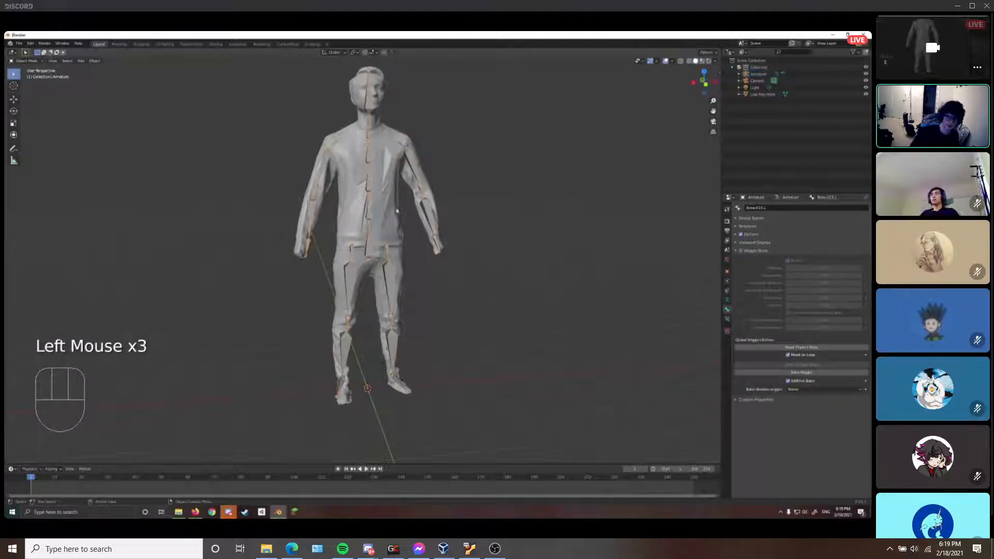
{"action": "left_click", "coordinate": [387, 175]}
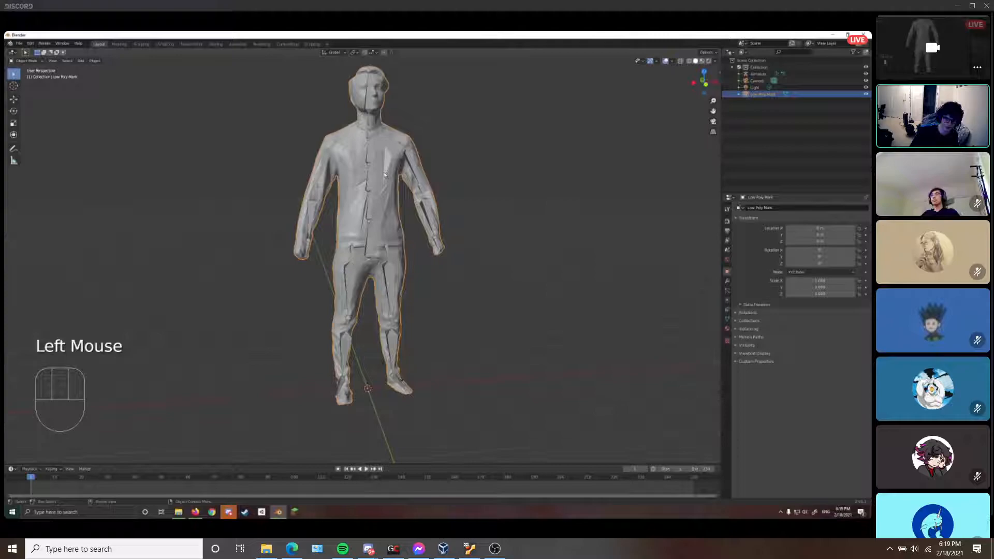
{"action": "left_click", "coordinate": [441, 221], "text": "shift"}
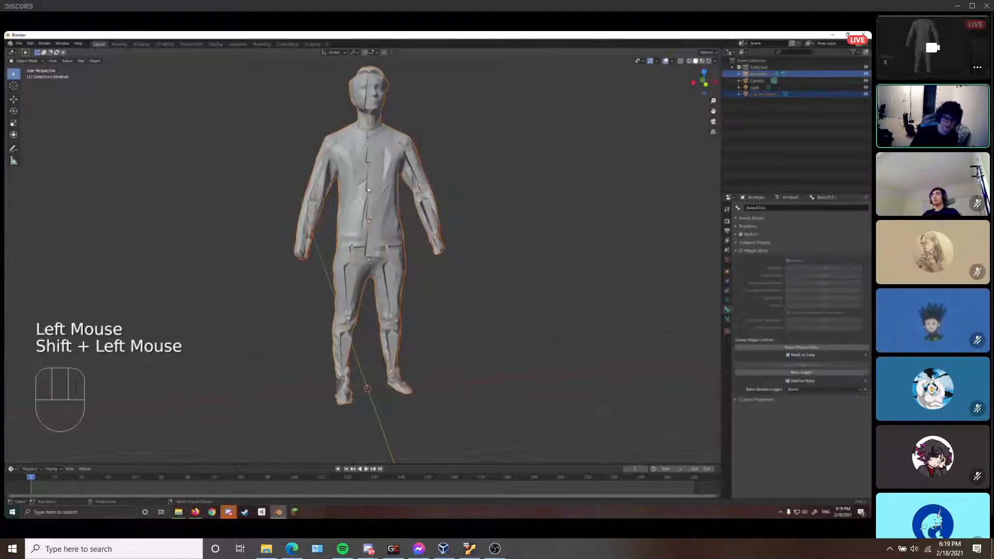
Parent the human mesh to the armature using Armature Deform With Automatic Weights
{"action": "middle_click_drag", "start_coordinate": [441, 222], "coordinate": [461, 211]}
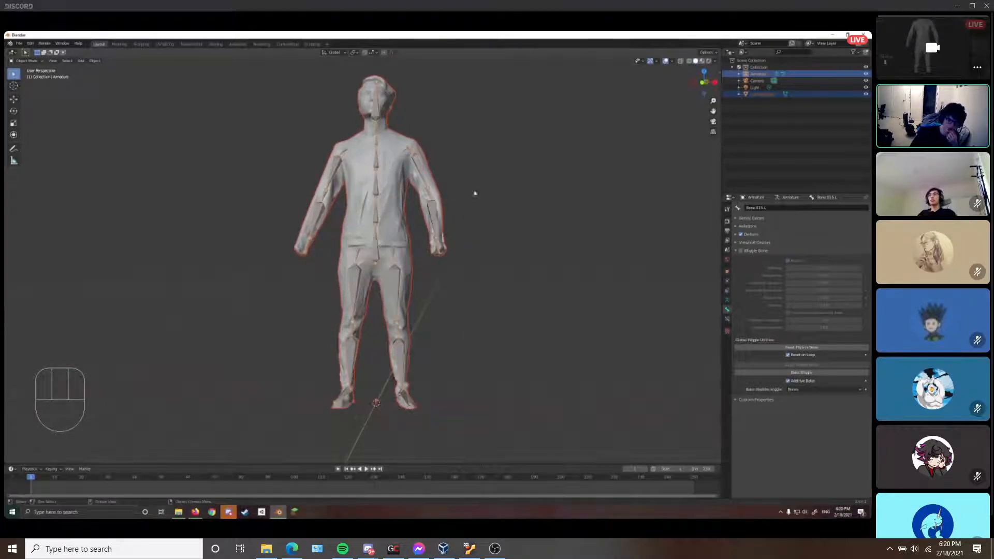
{"action": "middle_click_drag", "start_coordinate": [328, 133], "coordinate": [350, 142]}
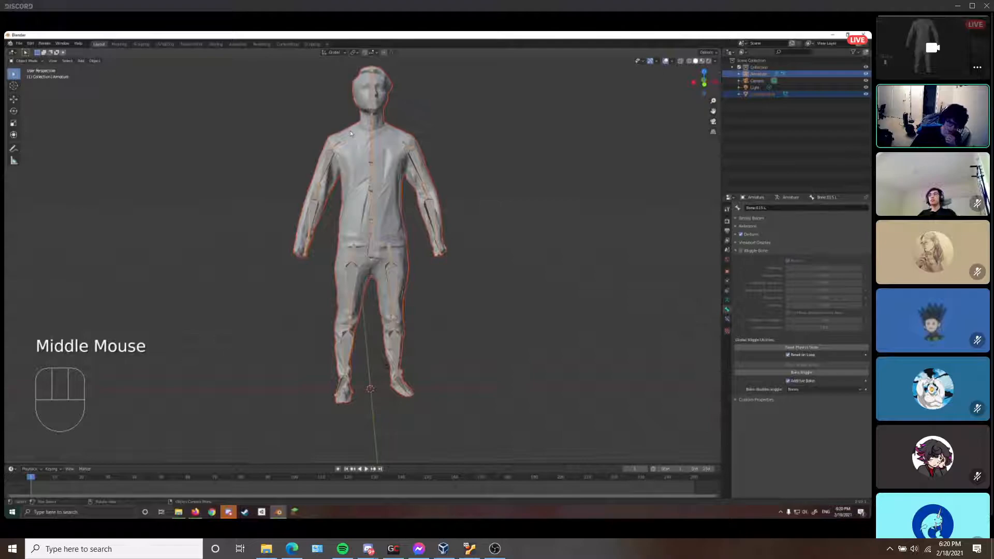
{"action": "right_click", "coordinate": [243, 195]}
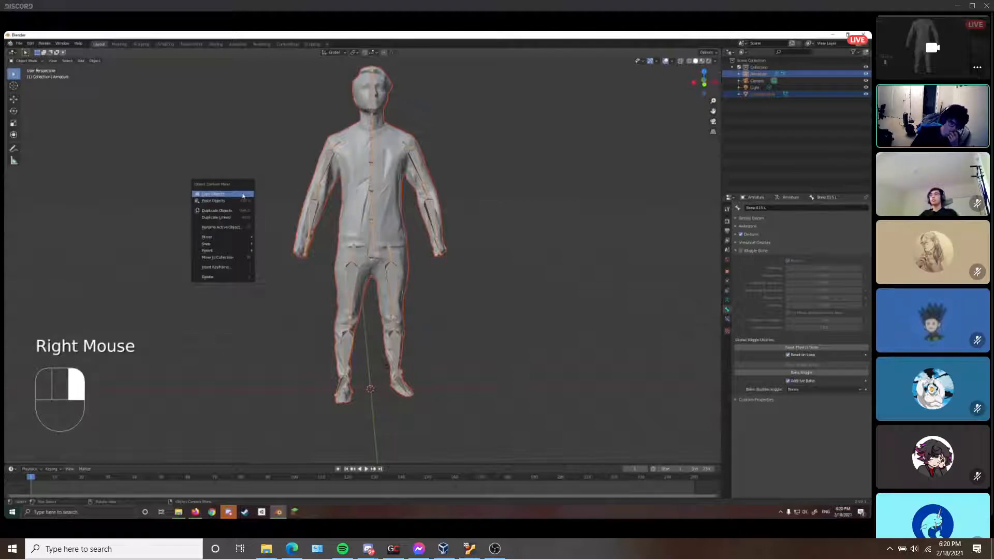
{"action": "mouse_move", "coordinate": [241, 252]}
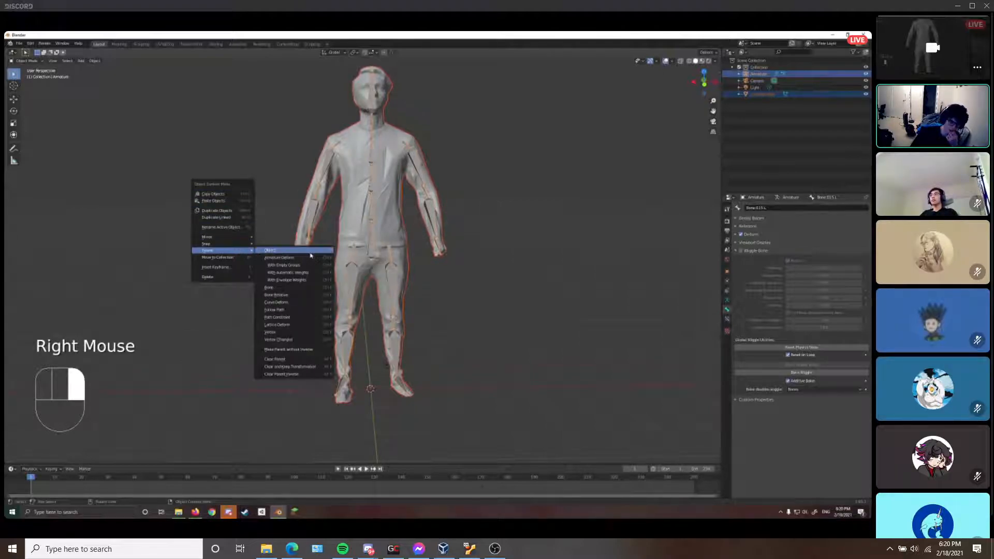
{"action": "left_click", "coordinate": [312, 273]}
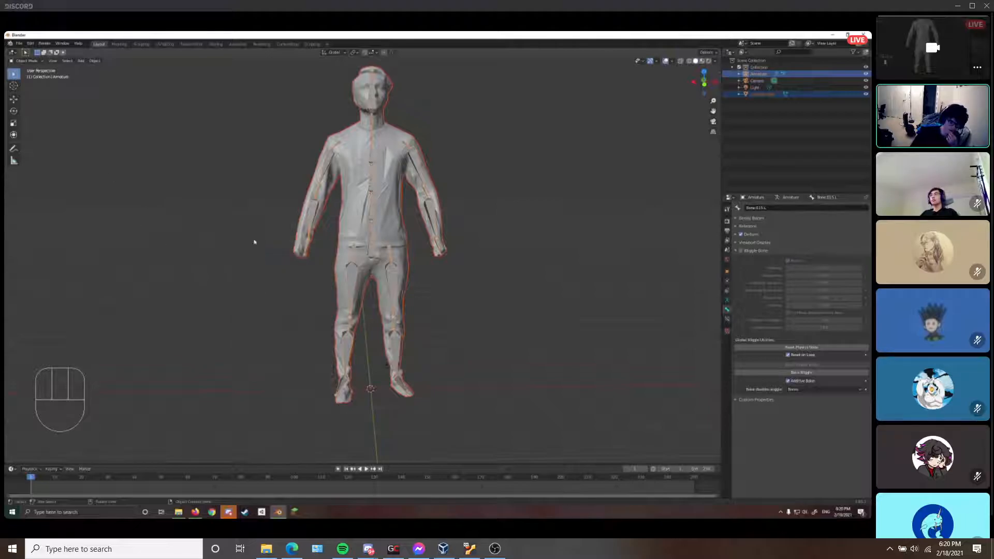
{"action": "right_click", "coordinate": [254, 242]}
{"action": "mouse_move", "coordinate": [249, 309]}
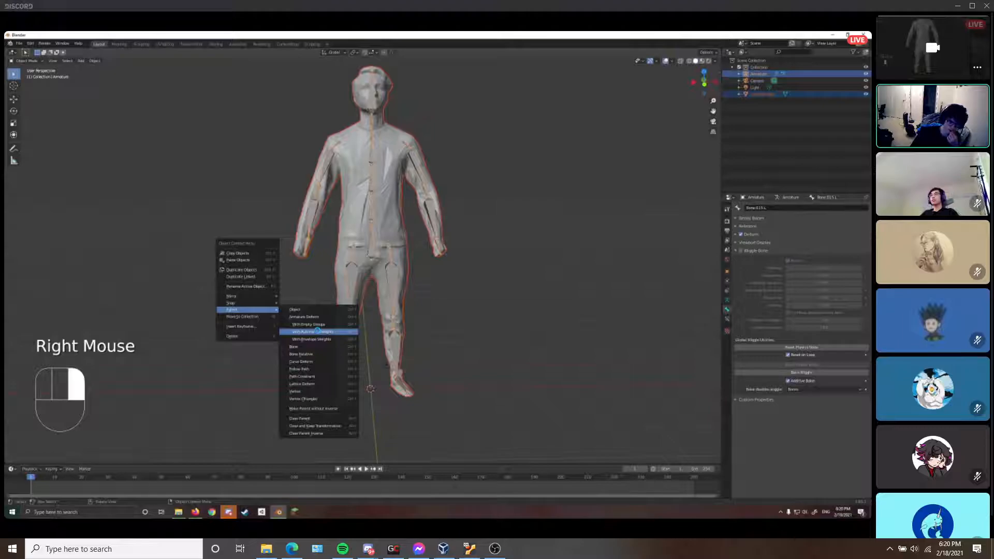
{"action": "left_click", "coordinate": [318, 331]}
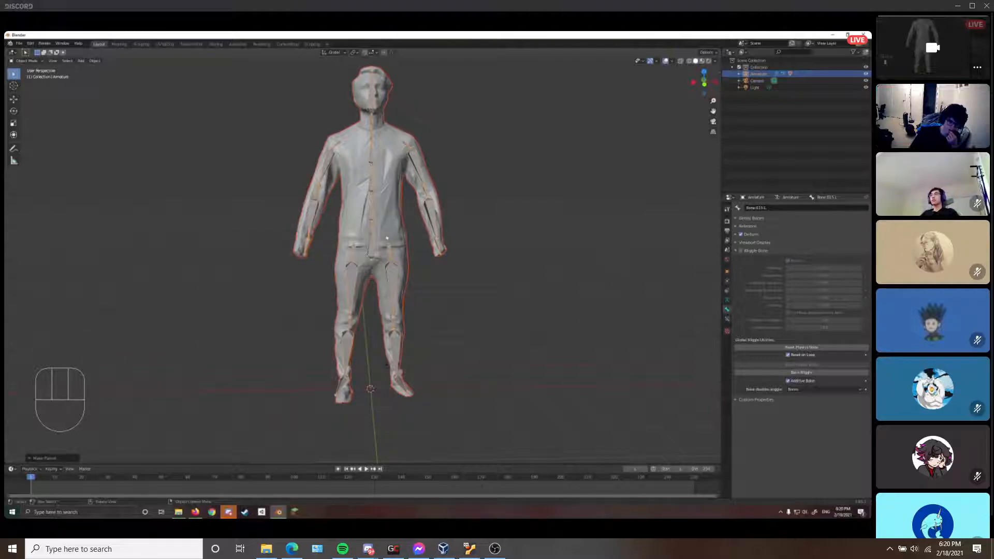
{"action": "left_click", "coordinate": [471, 155]}
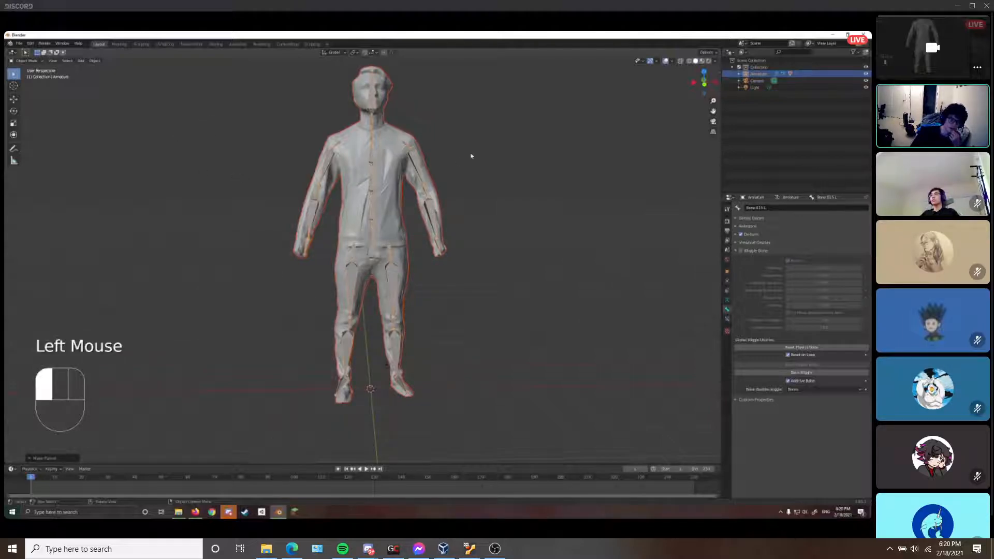
Make the armature the only selected object and switch it to Pose Mode
{"action": "left_click", "coordinate": [416, 159]}
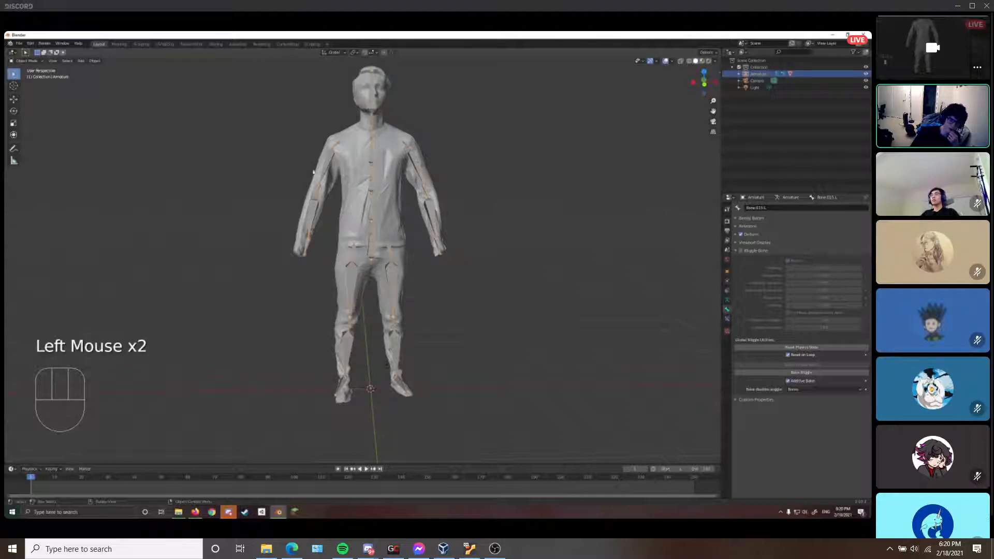
{"action": "left_click", "coordinate": [27, 61]}
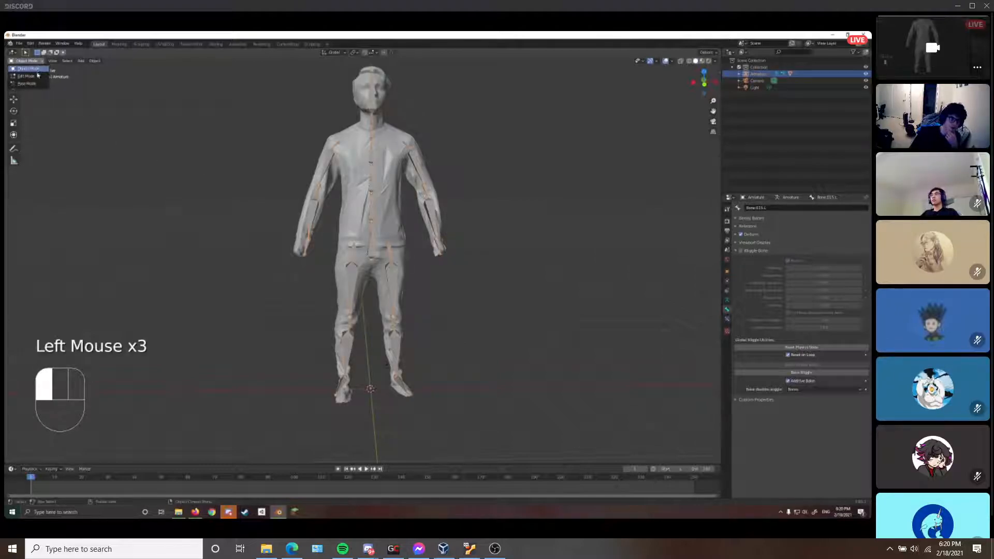
{"action": "left_click", "coordinate": [34, 83]}
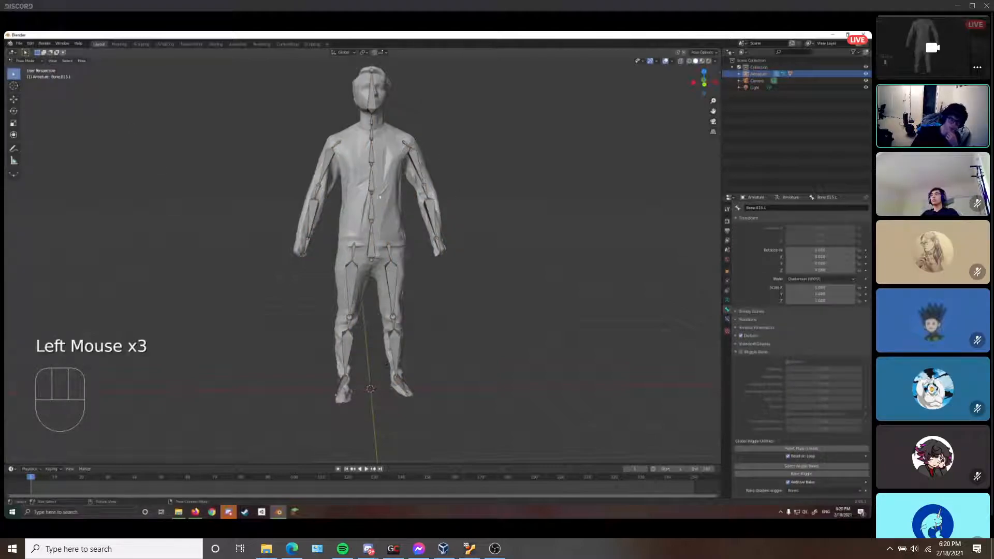
Try rotating the figure's left forearm bone to test how the mesh follows it
{"action": "left_click", "coordinate": [435, 216]}
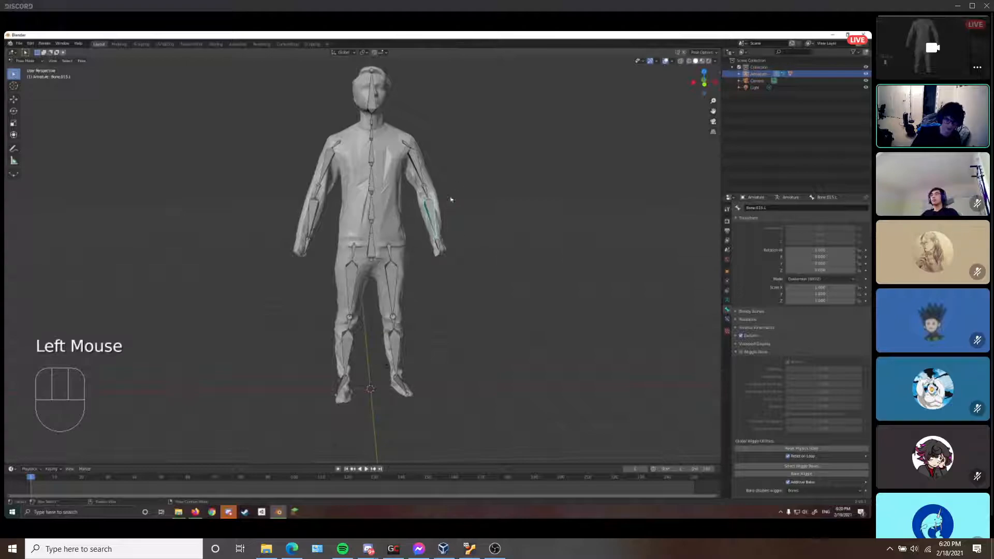
{"action": "left_click", "coordinate": [372, 218]}
{"action": "left_click", "coordinate": [428, 224], "text": "shift"}
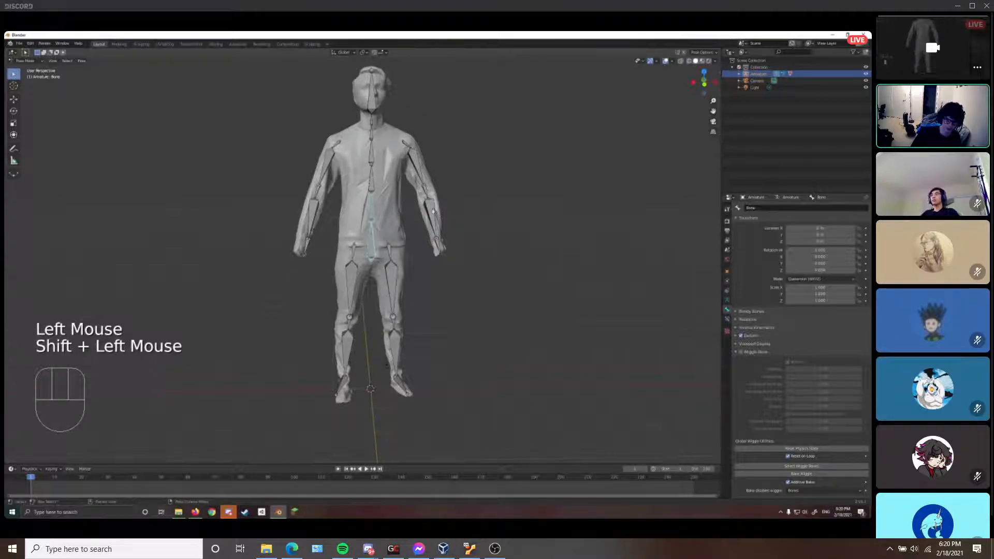
{"action": "left_click", "coordinate": [433, 211]}
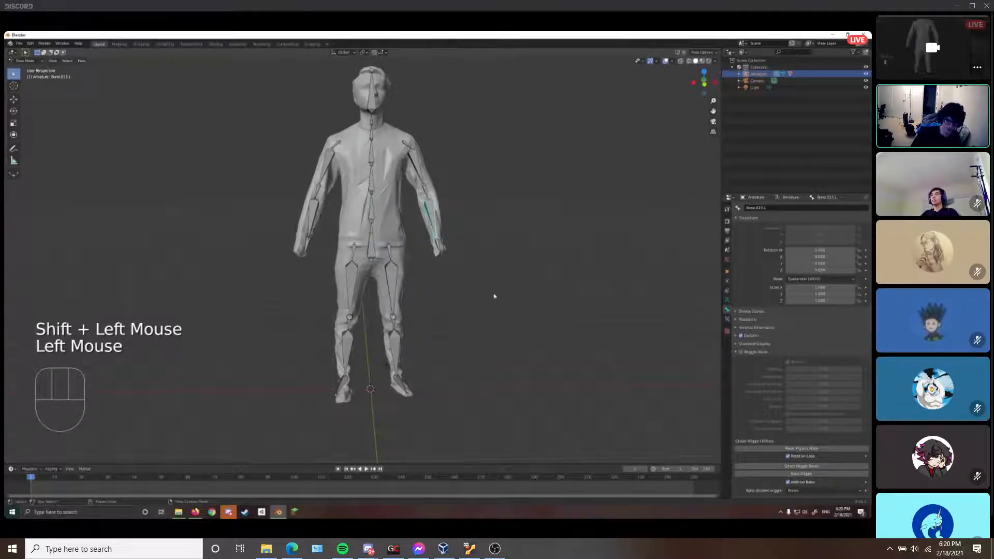
{"action": "key", "text": "g"}
{"action": "key", "text": "r"}
{"action": "right_click", "coordinate": [496, 249]}
{"action": "middle_click_drag", "start_coordinate": [505, 218], "coordinate": [497, 247]}
{"action": "scroll", "coordinate": [453, 230], "scroll_direction": "up", "scroll_amount": 2}
{"action": "key", "text": "r"}
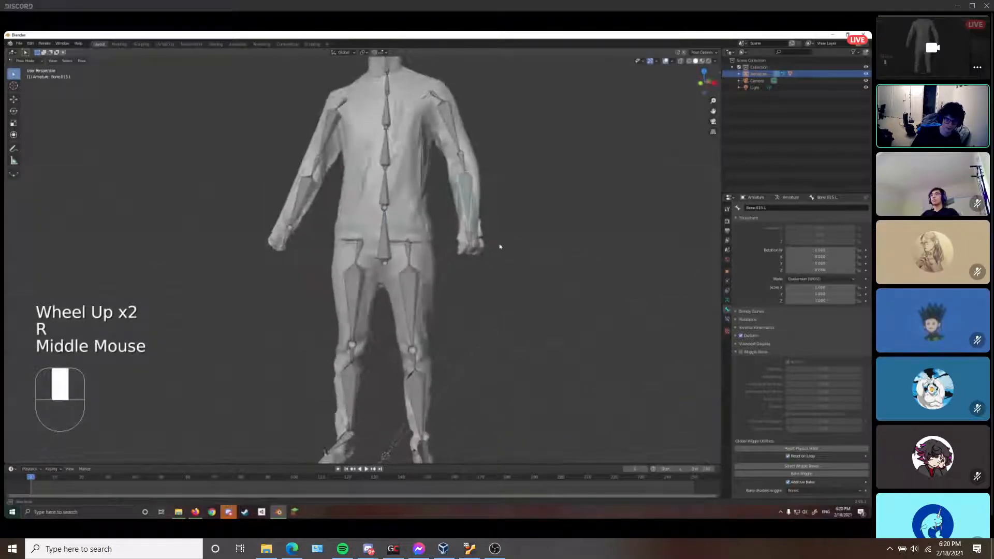
{"action": "scroll", "coordinate": [491, 228], "scroll_direction": "down", "scroll_amount": 1}
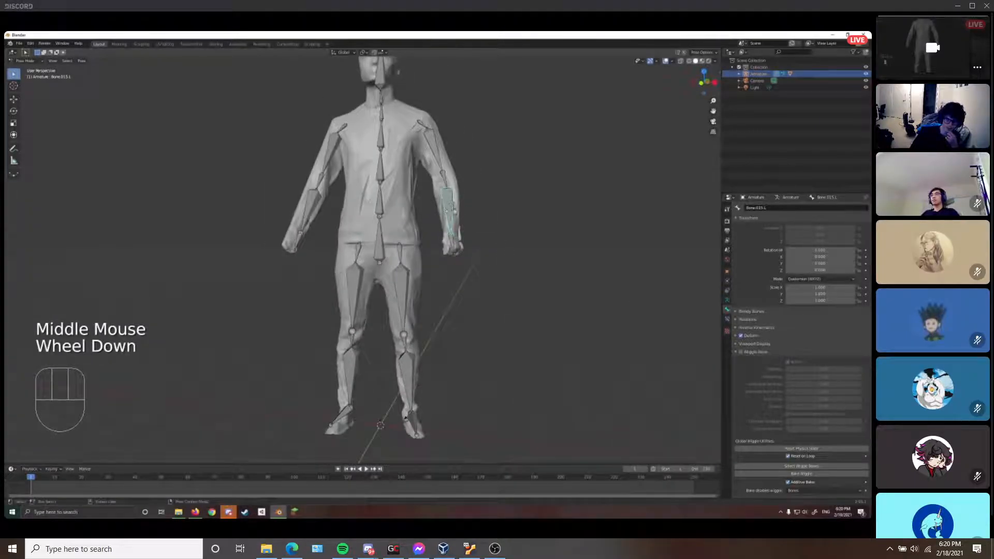
{"action": "mouse_move", "coordinate": [461, 224]}
{"action": "middle_mouse_down"}
{"action": "mouse_move", "coordinate": [454, 229]}
{"action": "mouse_move", "coordinate": [481, 218]}
{"action": "mouse_move", "coordinate": [472, 217]}
{"action": "middle_mouse_up"}
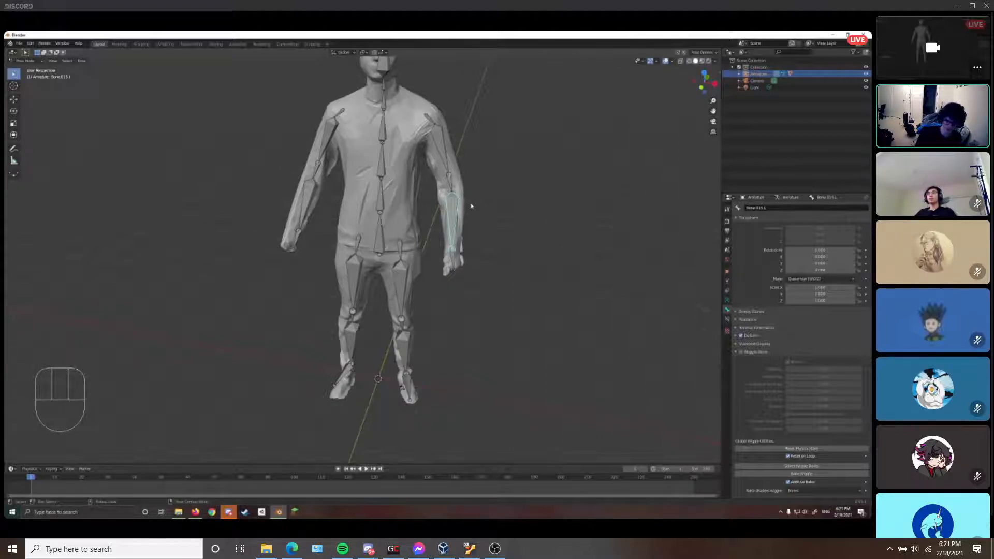
Try swinging the figure's left forearm bone outward, and test the left hand bone the same way
{"action": "key", "text": "g"}
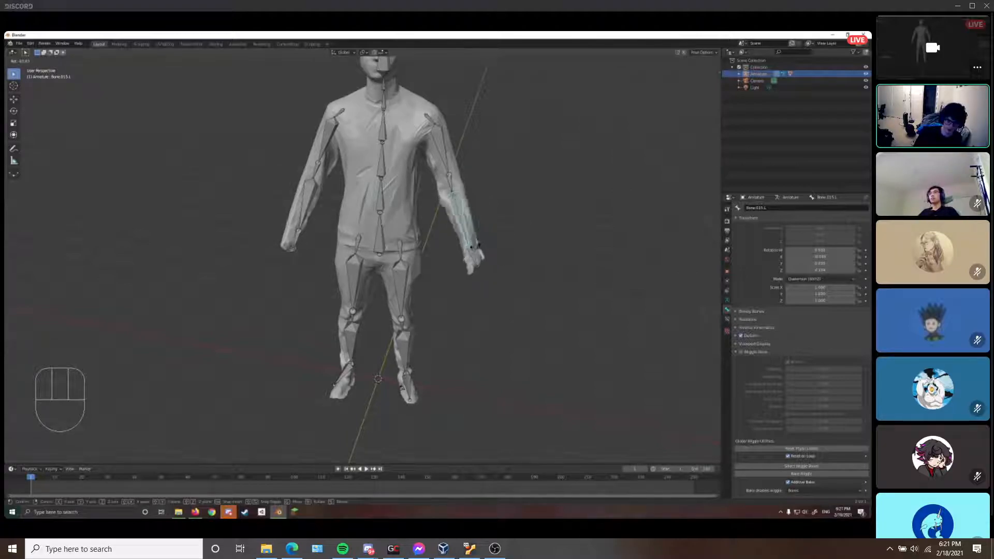
{"action": "left_click", "coordinate": [476, 250]}
{"action": "left_click", "coordinate": [466, 253]}
{"action": "key", "text": "g"}
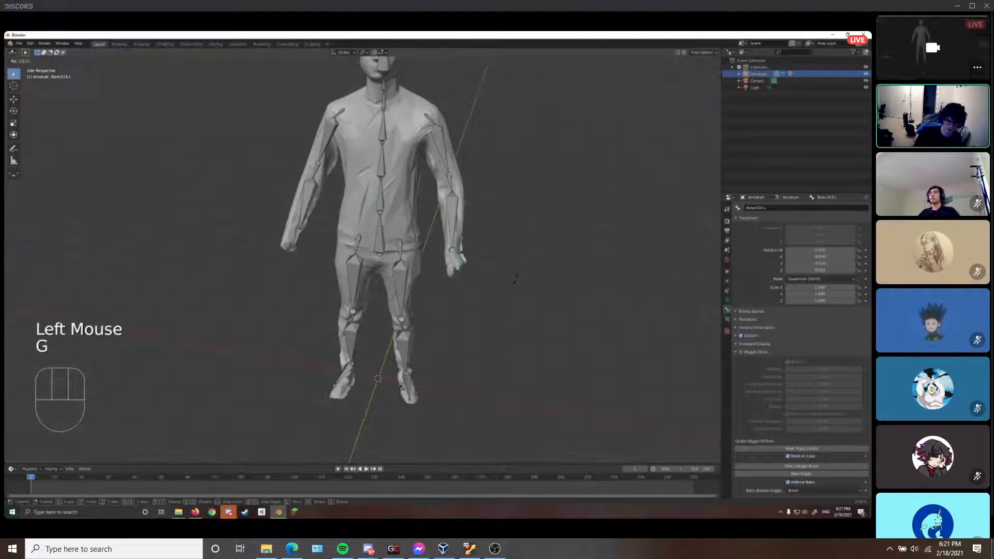
{"action": "left_click", "coordinate": [496, 288]}
Try swinging the figure's left upper arm bone outward, followed by the forearm bone, to check the shoulder and elbow deformation
{"action": "middle_click_drag", "start_coordinate": [487, 159], "coordinate": [410, 151], "text": "shift"}
{"action": "scroll", "coordinate": [482, 166], "scroll_direction": "up", "scroll_amount": 2}
{"action": "scroll", "coordinate": [456, 155], "scroll_direction": "up", "scroll_amount": 1}
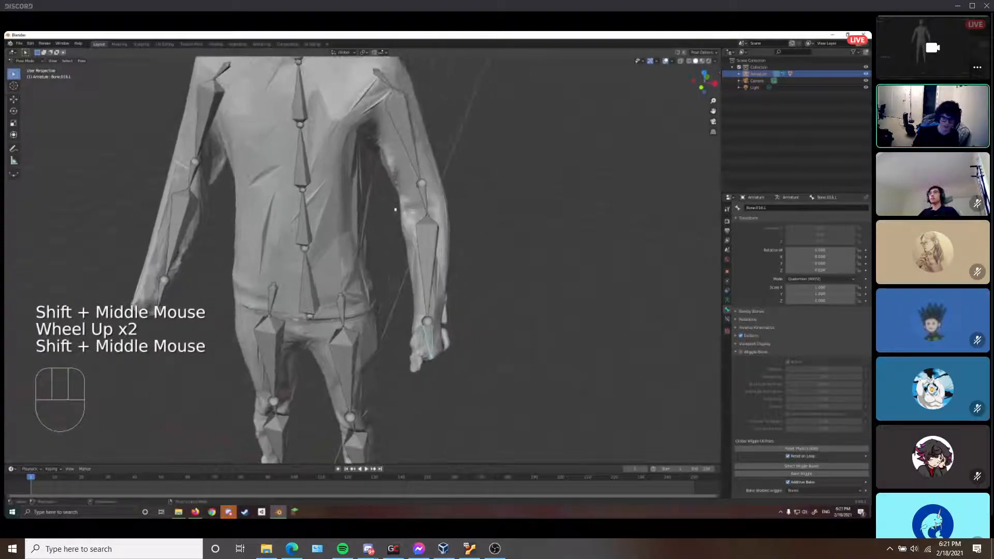
{"action": "left_click", "coordinate": [410, 150]}
{"action": "key", "text": "g"}
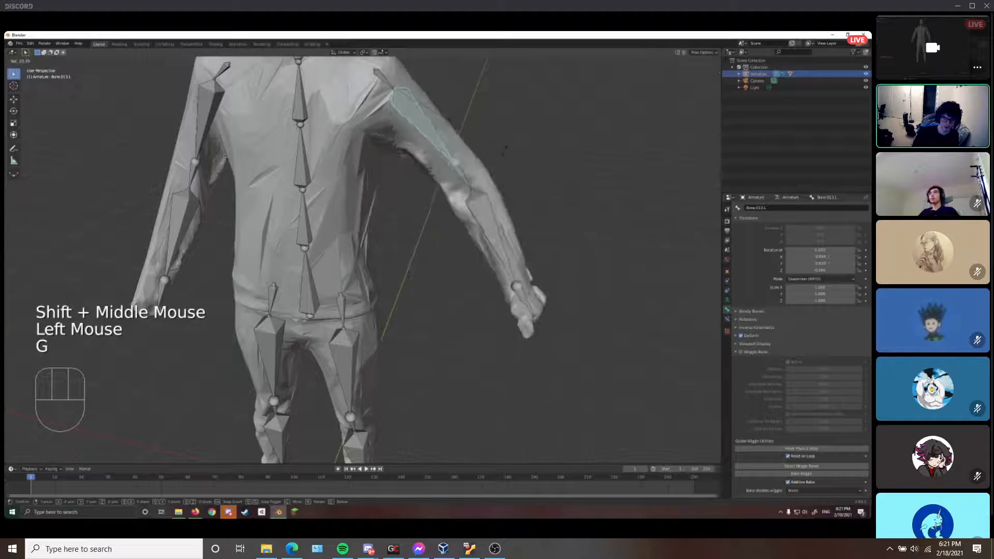
{"action": "left_click", "coordinate": [424, 163]}
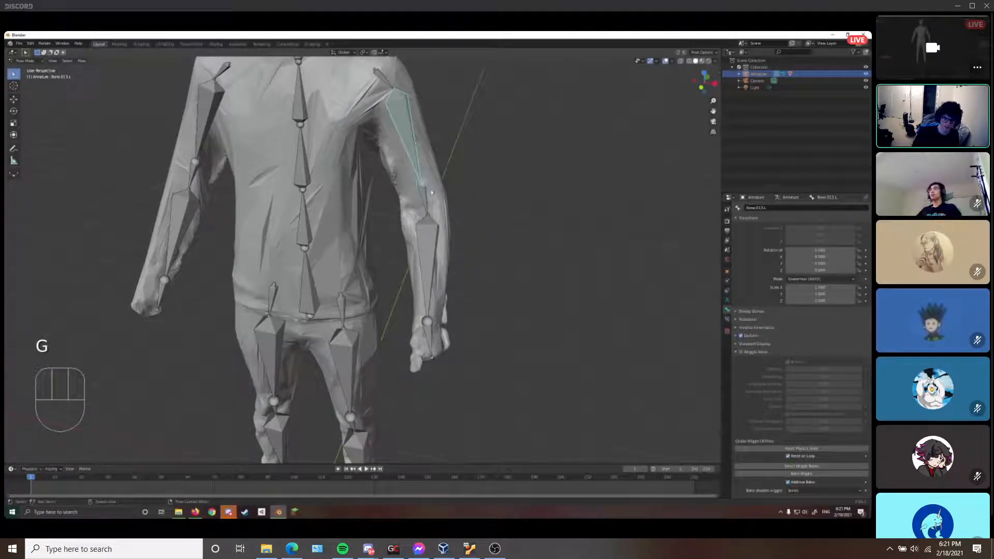
{"action": "left_click", "coordinate": [428, 285]}
{"action": "key", "text": "g"}
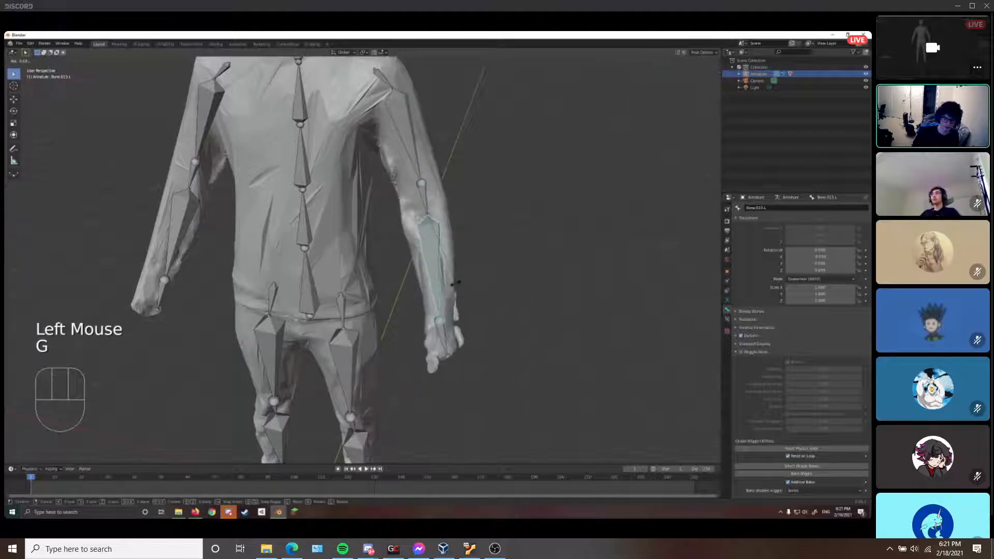
{"action": "right_click", "coordinate": [511, 233]}
Bend the figure's left forearm bone forward at the elbow in front of the torso
{"action": "middle_click_drag", "start_coordinate": [413, 174], "coordinate": [535, 178], "text": "shift"}
{"action": "scroll", "coordinate": [537, 177], "scroll_direction": "down", "scroll_amount": 3}
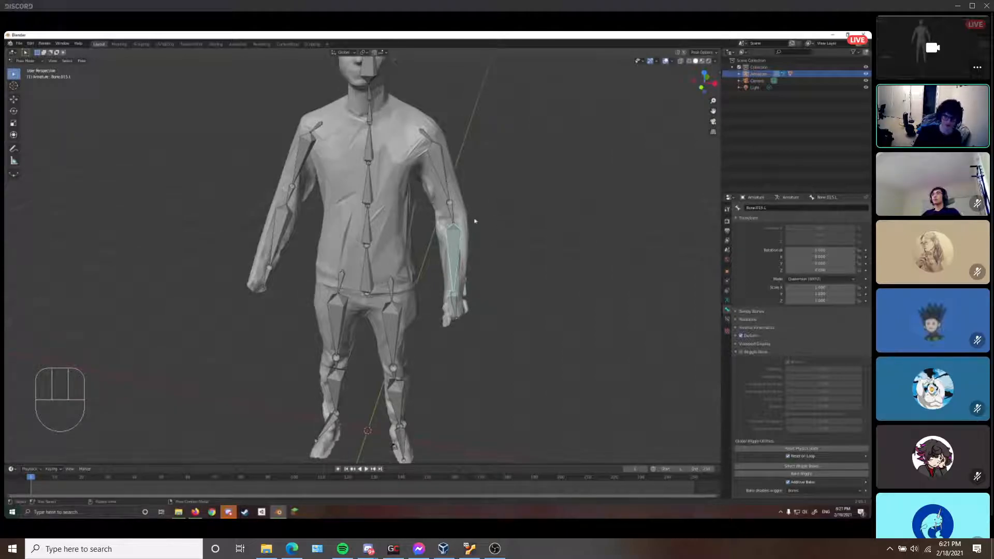
{"action": "middle_click_drag", "start_coordinate": [444, 350], "coordinate": [332, 290]}
{"action": "scroll", "coordinate": [331, 290], "scroll_direction": "down", "scroll_amount": 2}
{"action": "middle_click_drag", "start_coordinate": [281, 147], "coordinate": [497, 357], "text": "shift"}
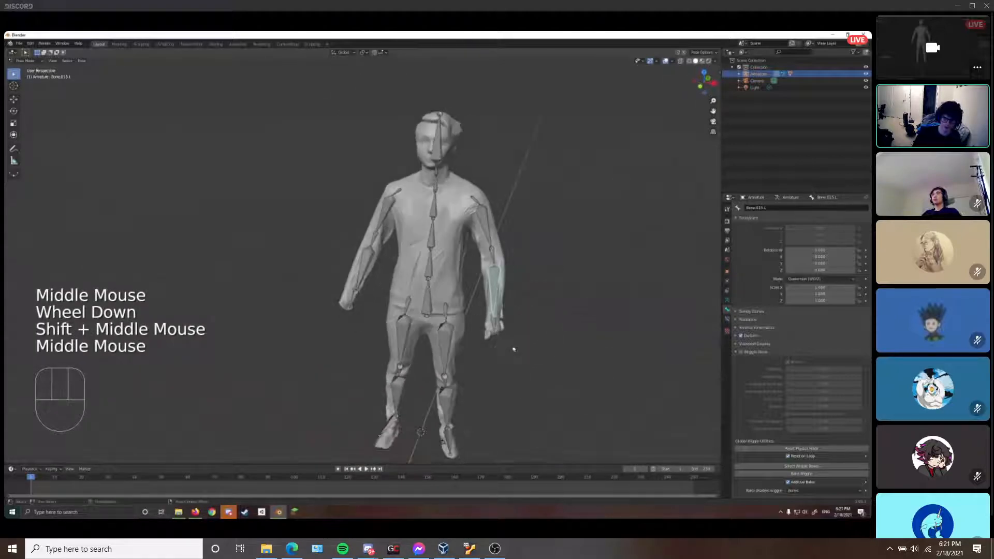
{"action": "left_click", "coordinate": [494, 327]}
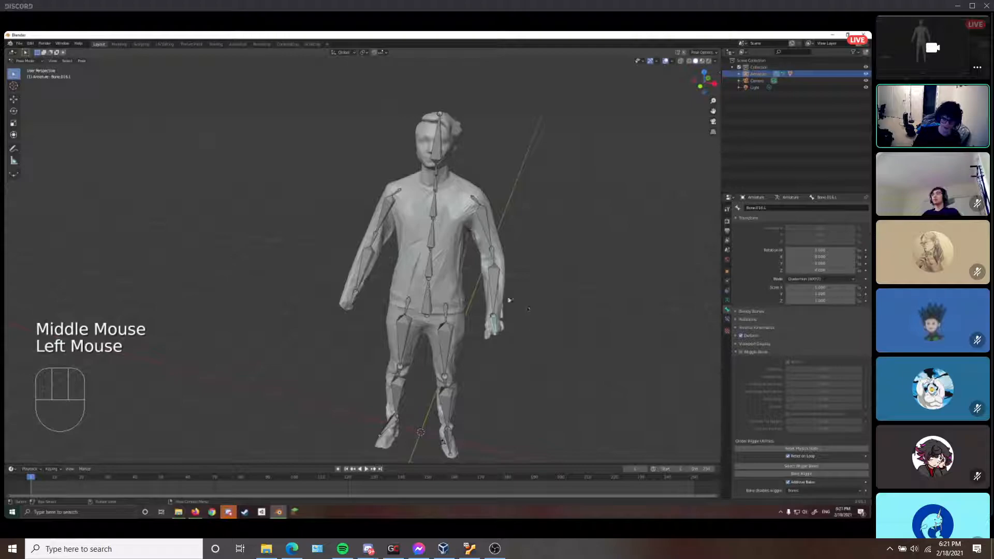
{"action": "middle_click_drag", "start_coordinate": [519, 348], "coordinate": [474, 294], "text": "shift"}
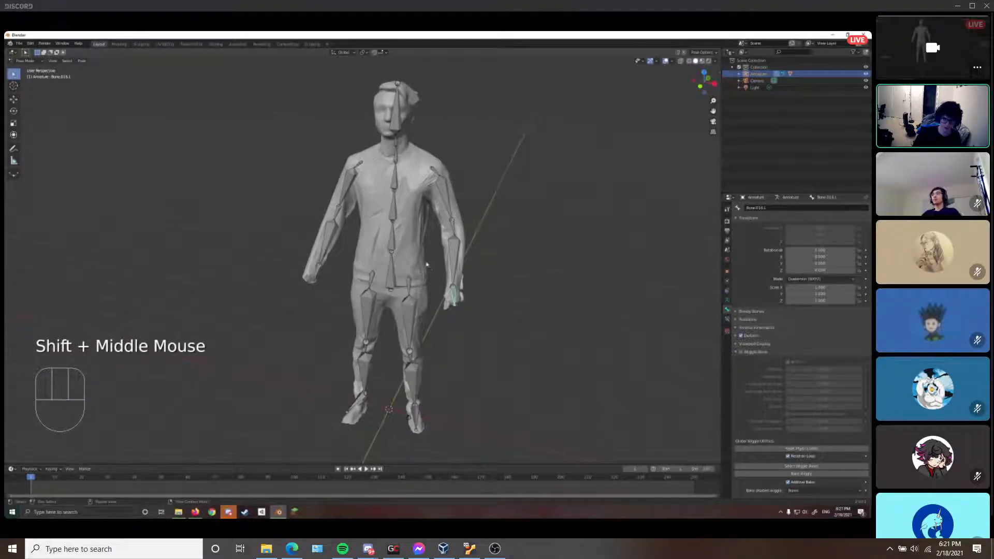
{"action": "middle_click_drag", "start_coordinate": [450, 349], "coordinate": [414, 256]}
{"action": "scroll", "coordinate": [476, 322], "scroll_direction": "up", "scroll_amount": 2}
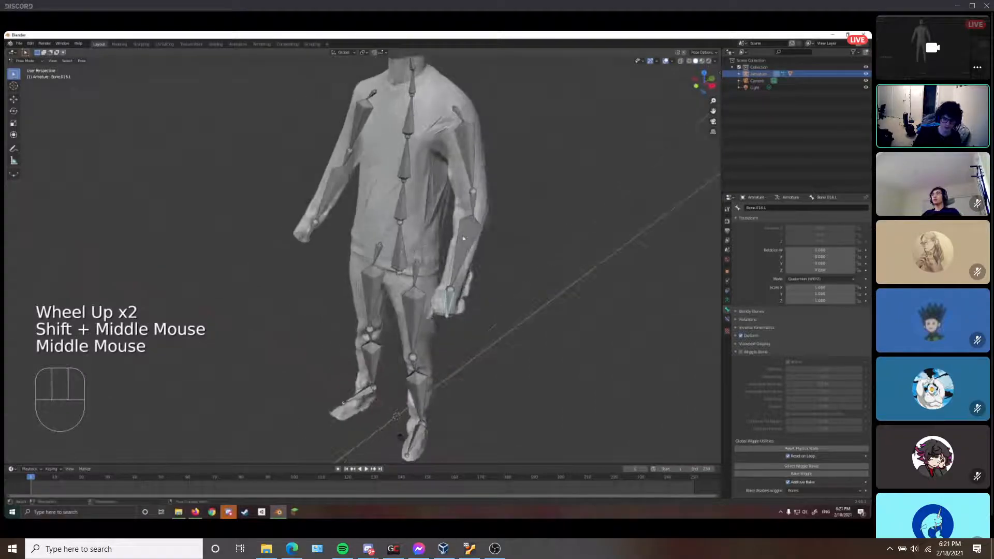
{"action": "left_click", "coordinate": [466, 264]}
{"action": "scroll", "coordinate": [466, 264], "scroll_direction": "down", "scroll_amount": 1}
{"action": "key", "text": "r"}
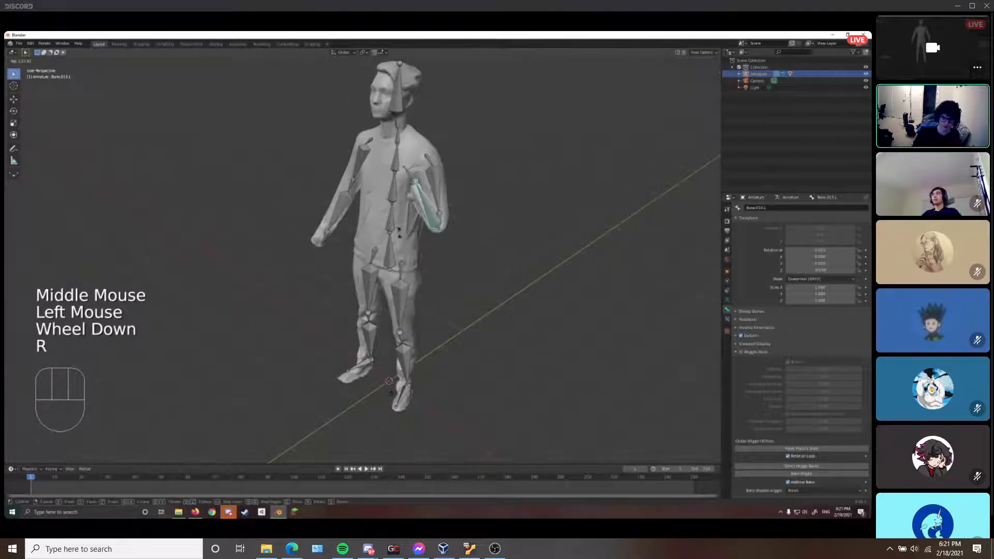
{"action": "left_click", "coordinate": [430, 255]}
Rotate the figure's left upper arm bone so the bent forearm lies across the chest
{"action": "double_click", "coordinate": [435, 204]}
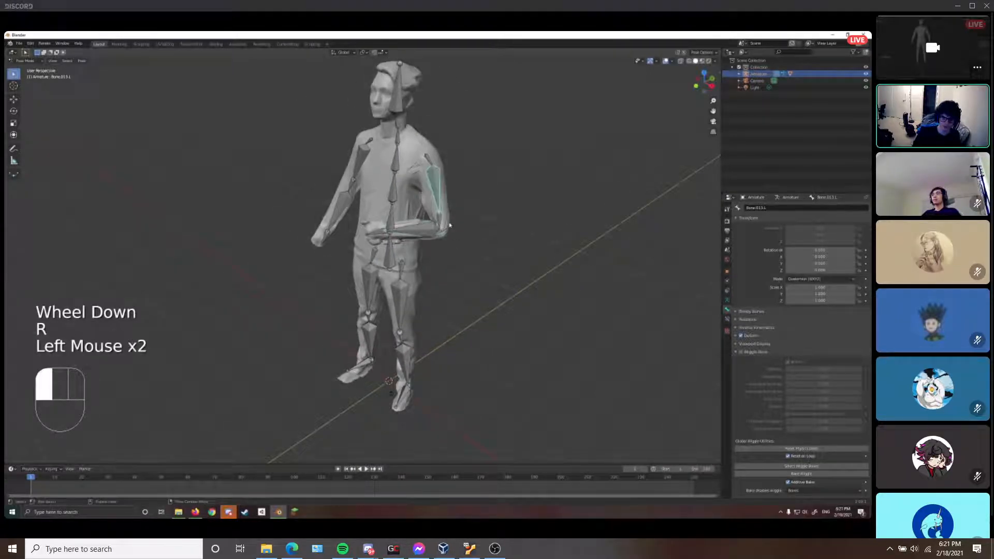
{"action": "key", "text": "r"}
{"action": "left_click", "coordinate": [437, 194]}
{"action": "key", "text": "r"}
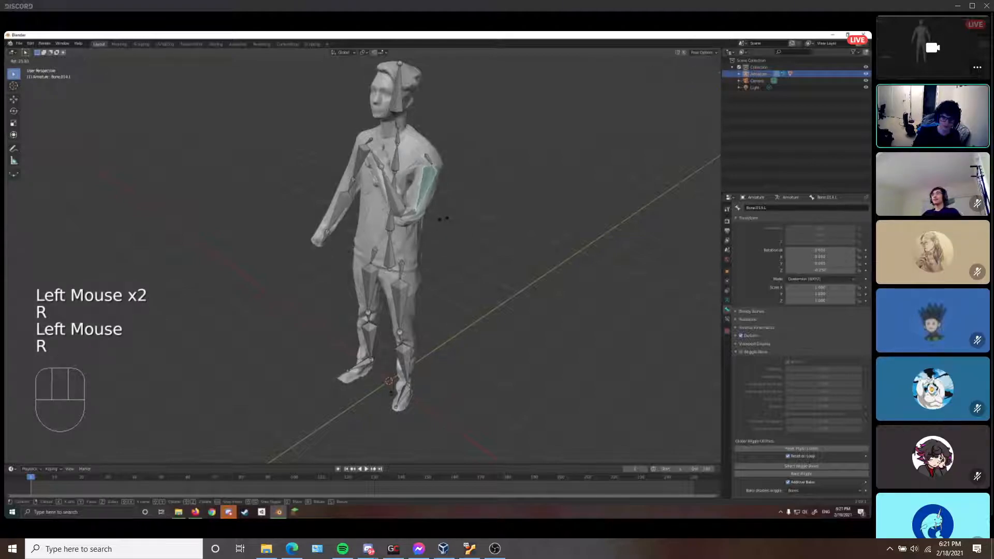
{"action": "left_click", "coordinate": [451, 226]}
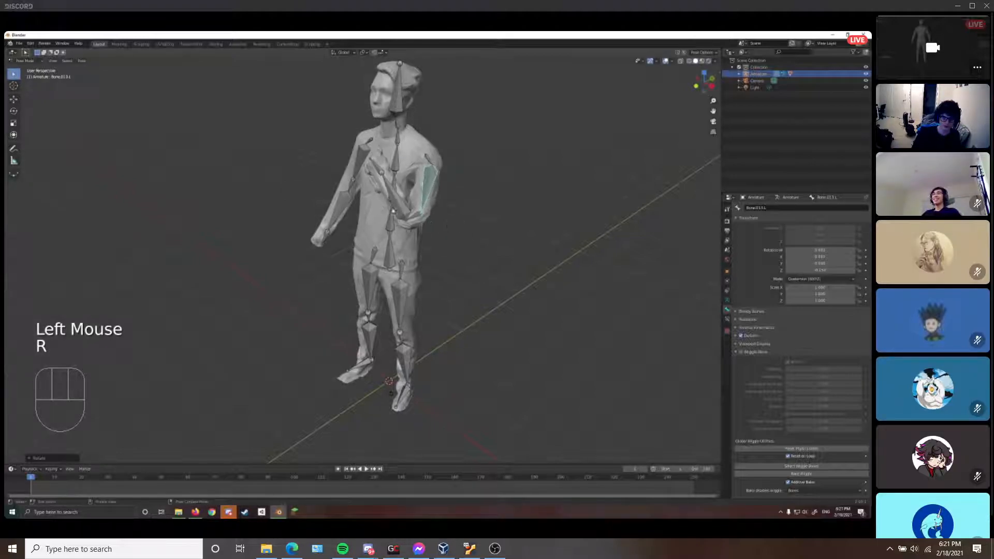
Try rotating the figure's right upper arm bone from the side and from the front
{"action": "middle_click_drag", "start_coordinate": [347, 217], "coordinate": [495, 210]}
{"action": "left_click", "coordinate": [259, 233]}
{"action": "key", "text": "r"}
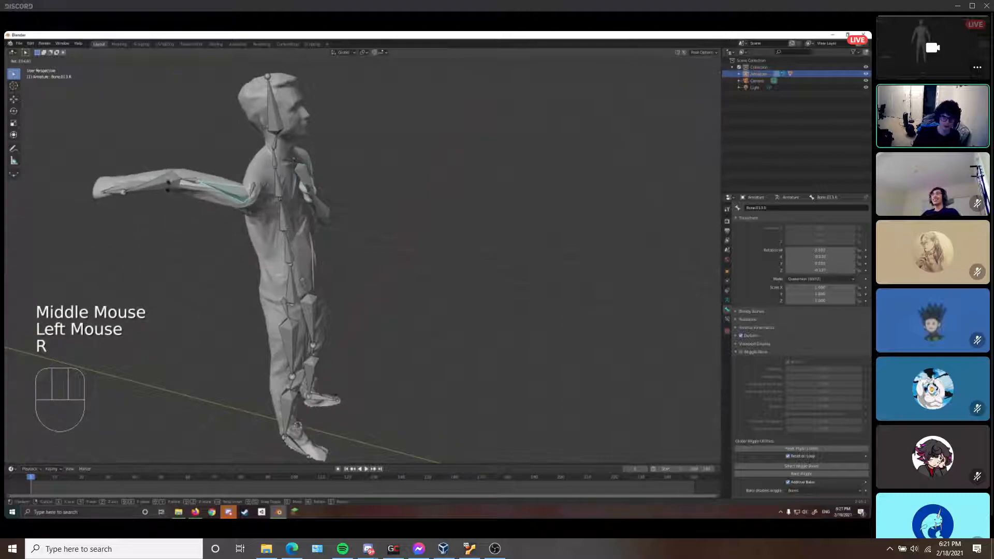
{"action": "right_click", "coordinate": [340, 224]}
{"action": "middle_click_drag", "start_coordinate": [339, 224], "coordinate": [451, 267]}
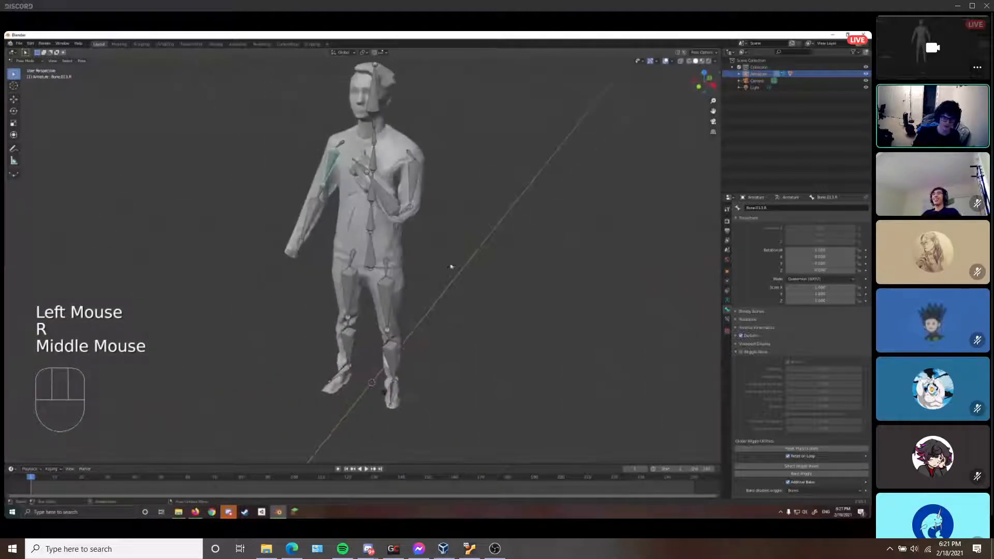
{"action": "key", "text": "r"}
{"action": "left_click", "coordinate": [320, 221]}
Undo the test rotations of both arms to return the figure to its rest pose
{"action": "middle_click_drag", "start_coordinate": [305, 81], "coordinate": [364, 133]}
{"action": "middle_click_drag", "start_coordinate": [290, 270], "coordinate": [368, 217], "text": "shift"}
{"action": "scroll", "coordinate": [435, 204], "scroll_direction": "up", "scroll_amount": 2}
{"action": "scroll", "coordinate": [368, 218], "scroll_direction": "down", "scroll_amount": 1}
{"action": "key", "text": "ctrl+z"}
{"action": "key", "text": "ctrl+z"}
{"action": "key", "text": "ctrl+z"}
{"action": "key", "text": "ctrl+z"}
{"action": "key", "text": "ctrl+z"}
{"action": "key", "text": "ctrl+z"}
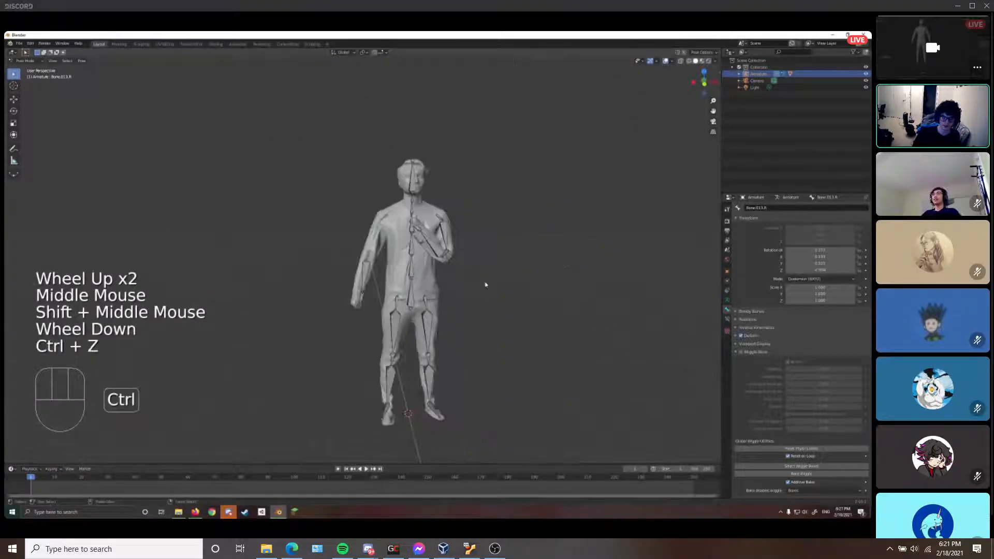
{"action": "key", "text": "ctrl+z"}
{"action": "key", "text": "ctrl+z"}
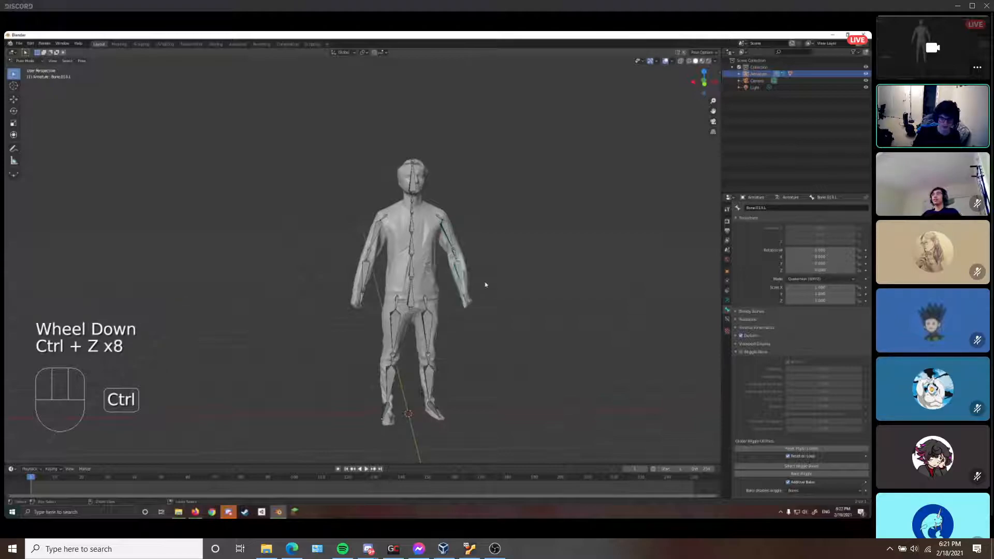
{"action": "key", "text": "ctrl+shift+z"}
{"action": "left_click", "coordinate": [492, 318]}
Switch the armature to Edit Mode and select the ankle joint of the figure's left leg
{"action": "middle_click_drag", "start_coordinate": [493, 318], "coordinate": [458, 300]}
{"action": "scroll", "coordinate": [487, 328], "scroll_direction": "up", "scroll_amount": 2}
{"action": "mouse_move", "coordinate": [428, 386]}
{"action": "middle_mouse_down"}
{"action": "mouse_move", "coordinate": [405, 379]}
{"action": "mouse_move", "coordinate": [424, 414]}
{"action": "mouse_move", "coordinate": [417, 380]}
{"action": "middle_mouse_up"}
{"action": "scroll", "coordinate": [417, 379], "scroll_direction": "up", "scroll_amount": 1}
{"action": "middle_click_drag", "start_coordinate": [443, 137], "coordinate": [458, 317], "text": "shift"}
{"action": "middle_click_drag", "start_coordinate": [484, 409], "coordinate": [453, 158], "text": "shift"}
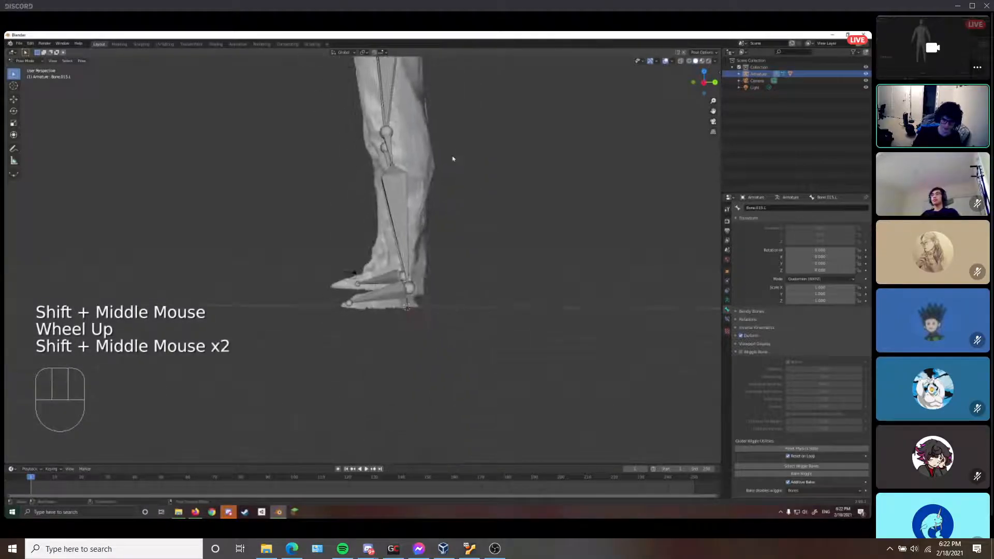
{"action": "scroll", "coordinate": [451, 341], "scroll_direction": "up", "scroll_amount": 2}
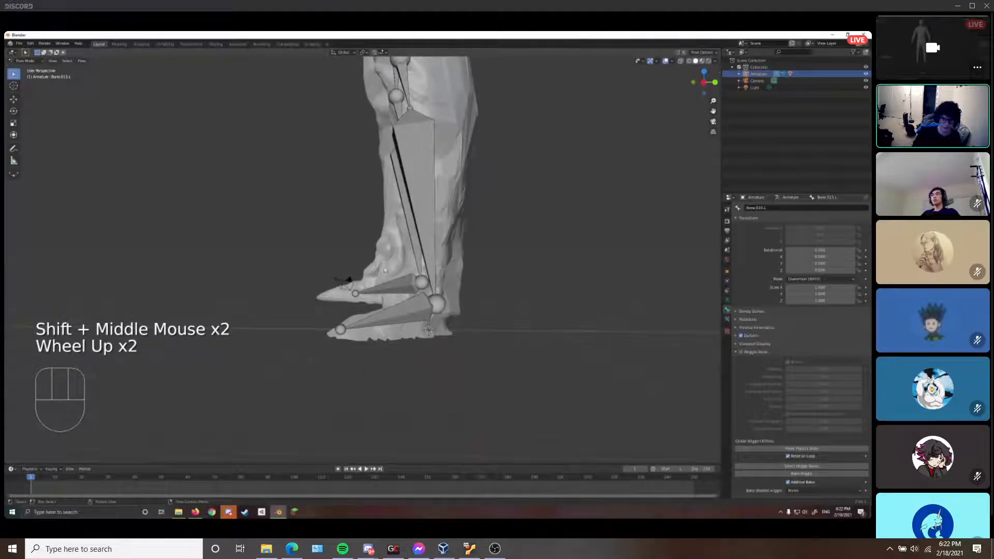
{"action": "left_click", "coordinate": [27, 61]}
{"action": "left_click", "coordinate": [27, 77]}
{"action": "left_click", "coordinate": [437, 304]}
Extrude a new bone backward from the left ankle joint, roughly horizontal and extending behind the heel in the right side view
{"action": "middle_click_drag", "start_coordinate": [515, 371], "coordinate": [451, 315], "text": "shift"}
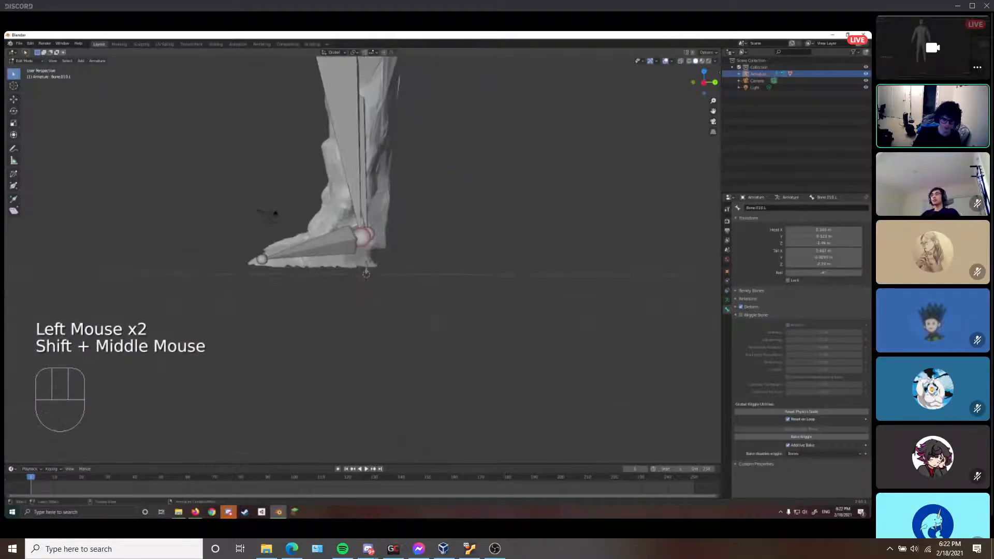
{"action": "key", "text": "grave"}
{"action": "left_click", "coordinate": [362, 290]}
{"action": "middle_click_drag", "start_coordinate": [525, 249], "coordinate": [271, 229]}
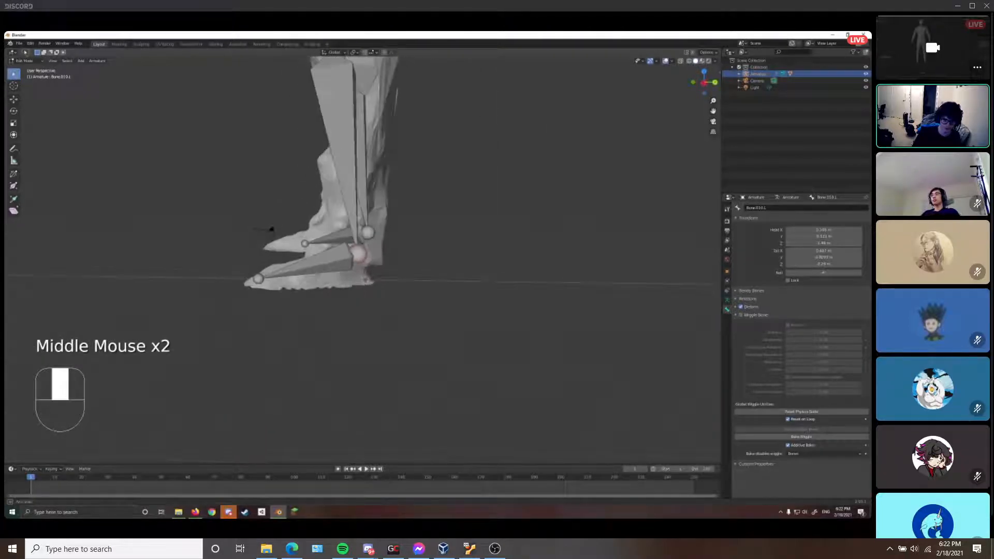
{"action": "middle_click_drag", "start_coordinate": [378, 301], "coordinate": [383, 300]}
{"action": "key", "text": "grave"}
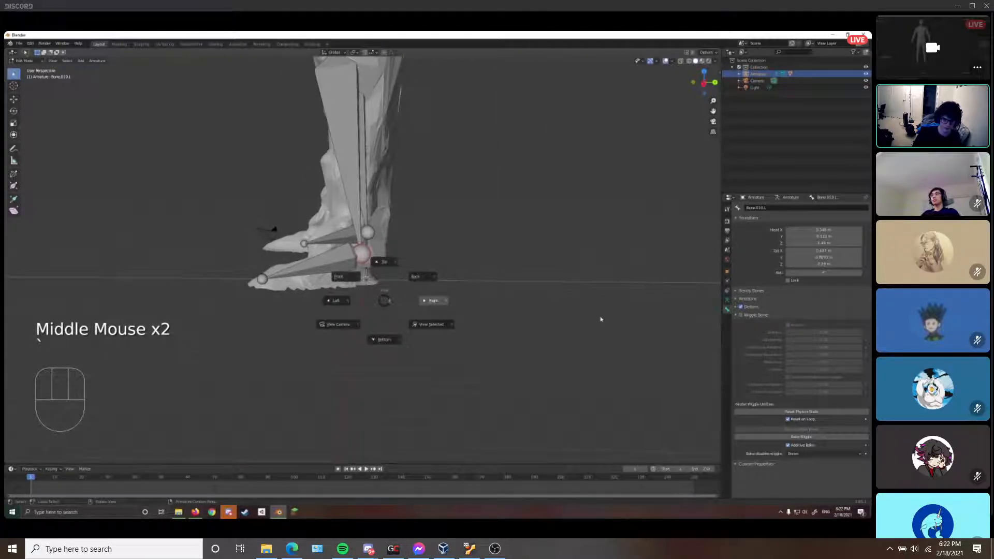
{"action": "left_click", "coordinate": [434, 300]}
{"action": "middle_click_drag", "start_coordinate": [39, 339], "coordinate": [404, 272], "text": "shift"}
{"action": "key", "text": "e"}
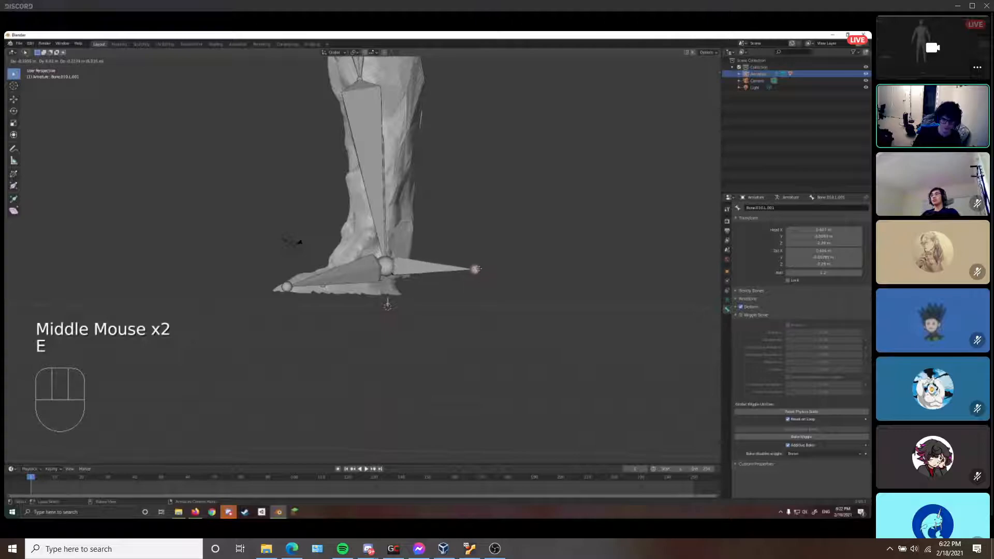
{"action": "left_click", "coordinate": [299, 242]}
{"action": "middle_click_drag", "start_coordinate": [300, 240], "coordinate": [310, 305], "text": "shift"}
{"action": "scroll", "coordinate": [333, 299], "scroll_direction": "down", "scroll_amount": 1}
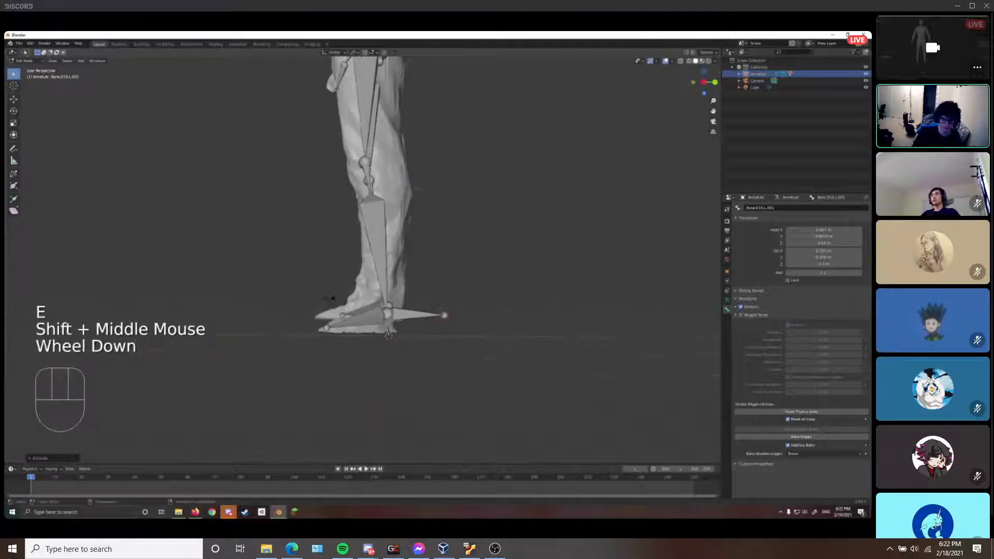
{"action": "left_click", "coordinate": [332, 299]}
{"action": "key", "text": "e"}
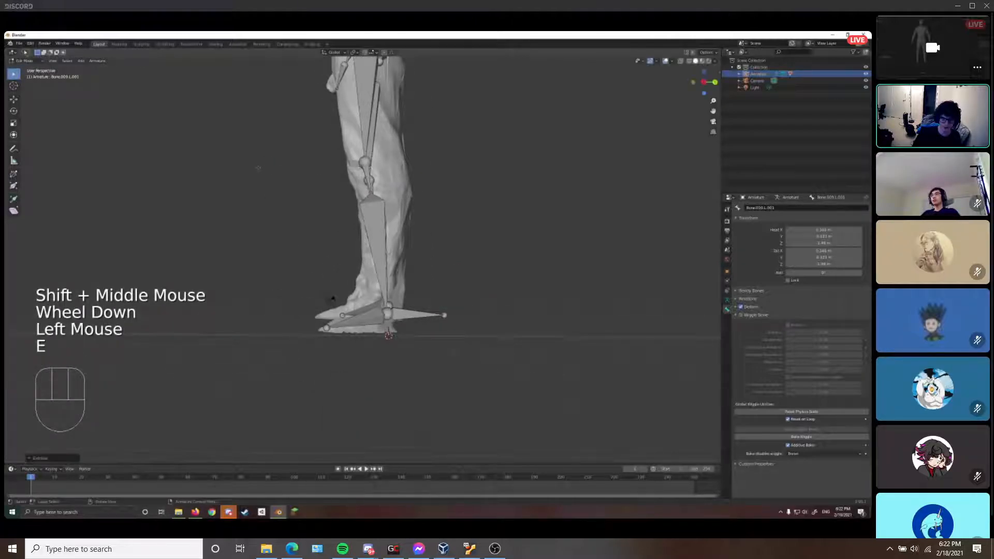
{"action": "key", "text": "ctrl+z"}
{"action": "key", "text": "ctrl+z"}
Extrude a new bone forward from the left knee joint, roughly horizontal and extending in front of the leg
{"action": "left_click", "coordinate": [333, 298]}
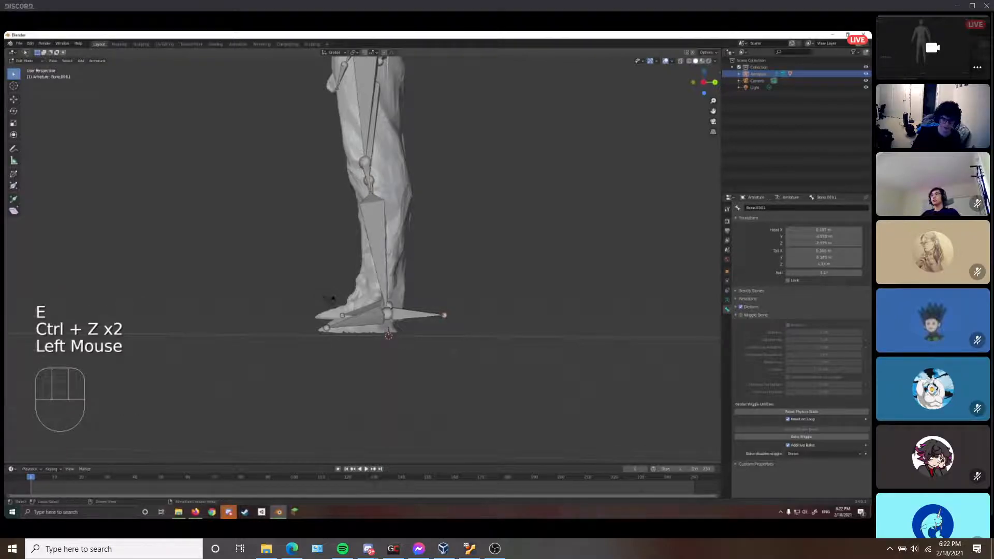
{"action": "key", "text": "e"}
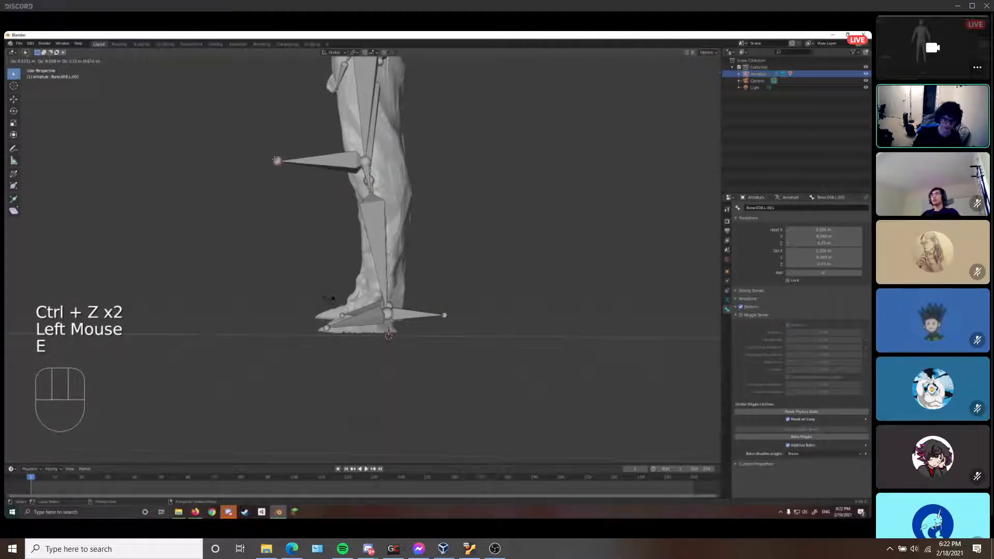
{"action": "left_click", "coordinate": [284, 165]}
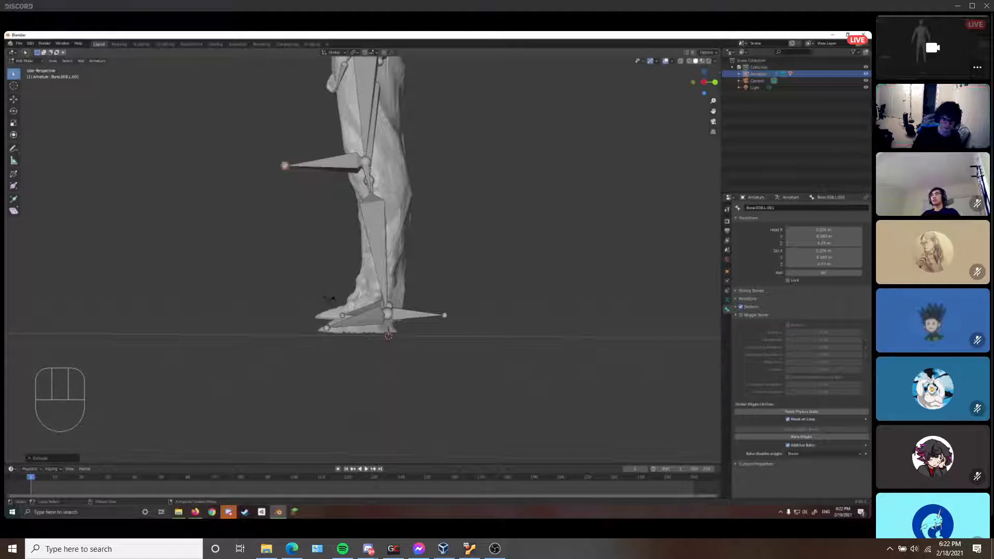
Clear the parent of both extra bones, the one behind the left heel and the one in front of the left knee
{"action": "left_click", "coordinate": [411, 303]}
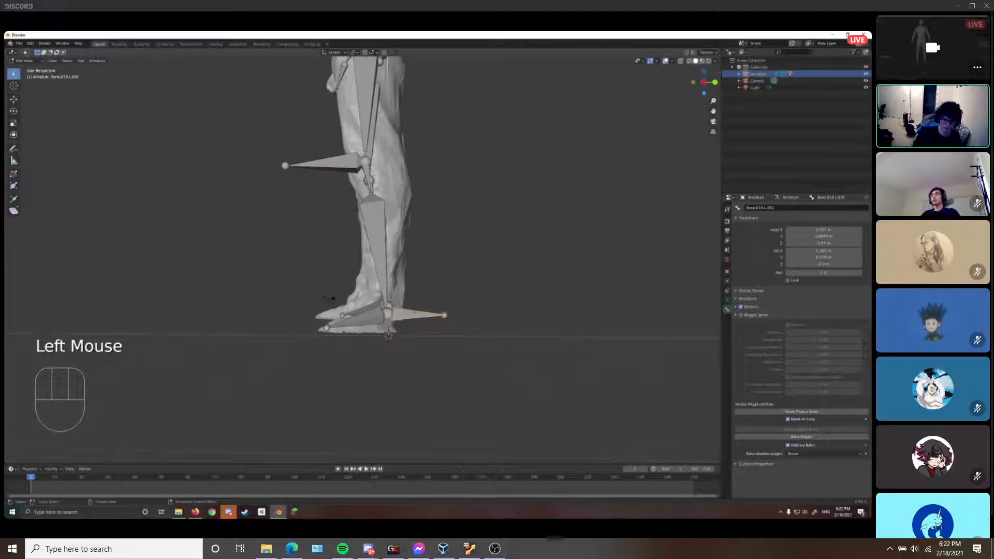
{"action": "left_click", "coordinate": [321, 165], "text": "shift"}
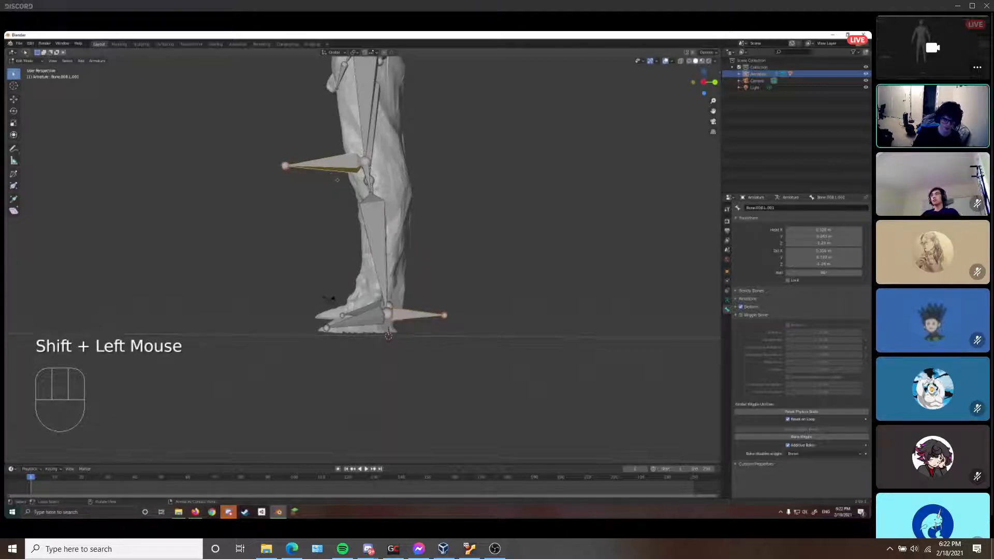
{"action": "key", "text": "alt+p"}
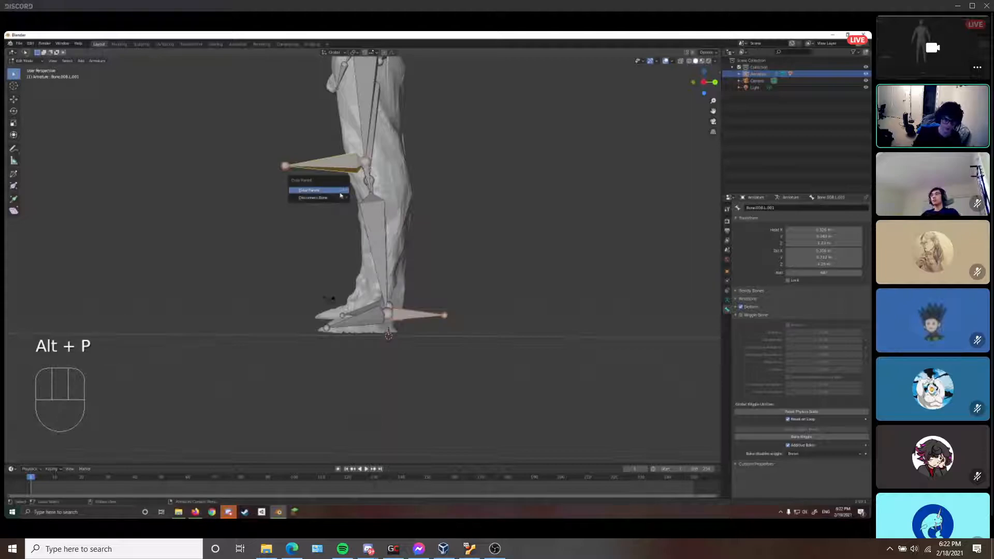
{"action": "left_click", "coordinate": [331, 190]}
Try moving the unparented bone behind the left heel
{"action": "left_click", "coordinate": [320, 160]}
{"action": "left_click", "coordinate": [415, 314]}
{"action": "key", "text": "g"}
{"action": "right_click", "coordinate": [536, 319]}
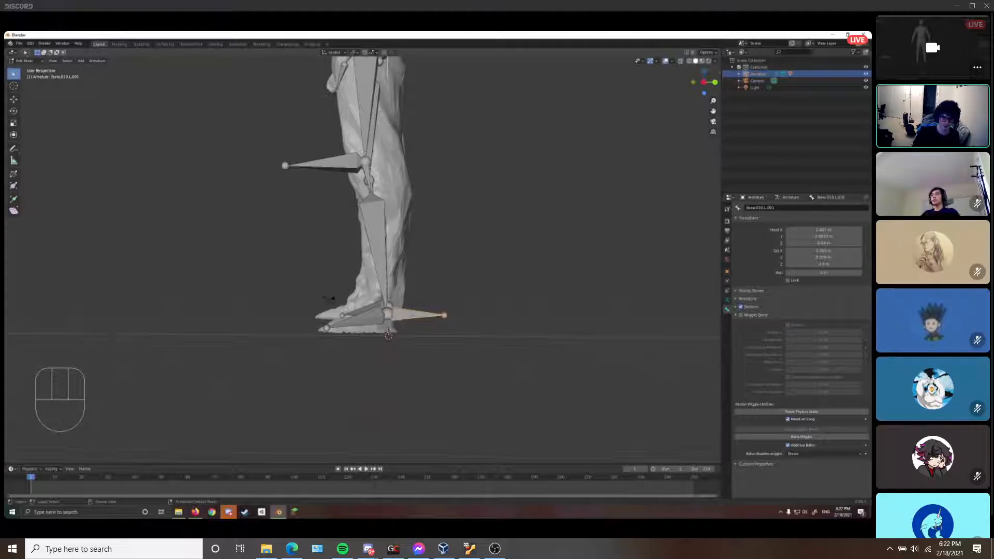
Move the unparented knee bone forward so it floats a short distance in front of the left knee
{"action": "left_click", "coordinate": [346, 170]}
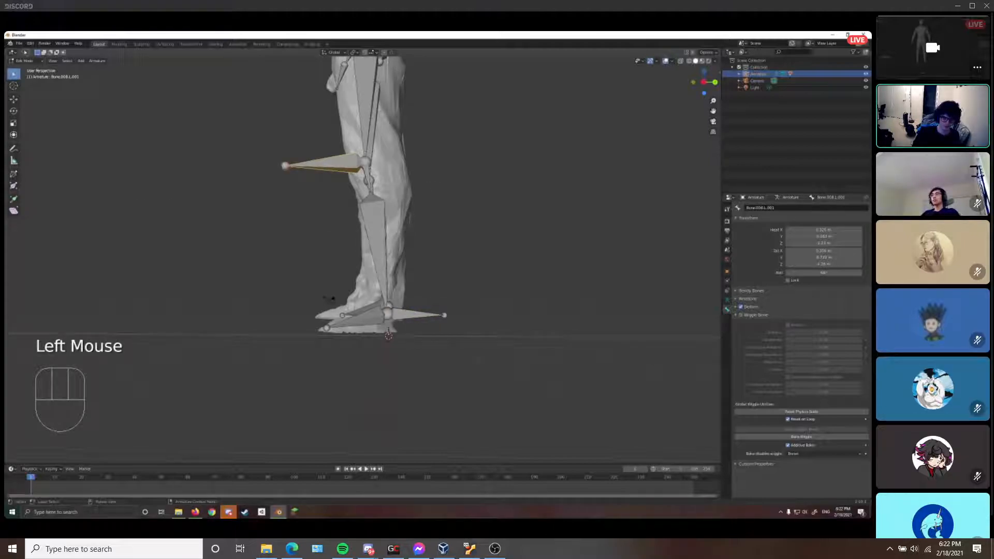
{"action": "key", "text": "g"}
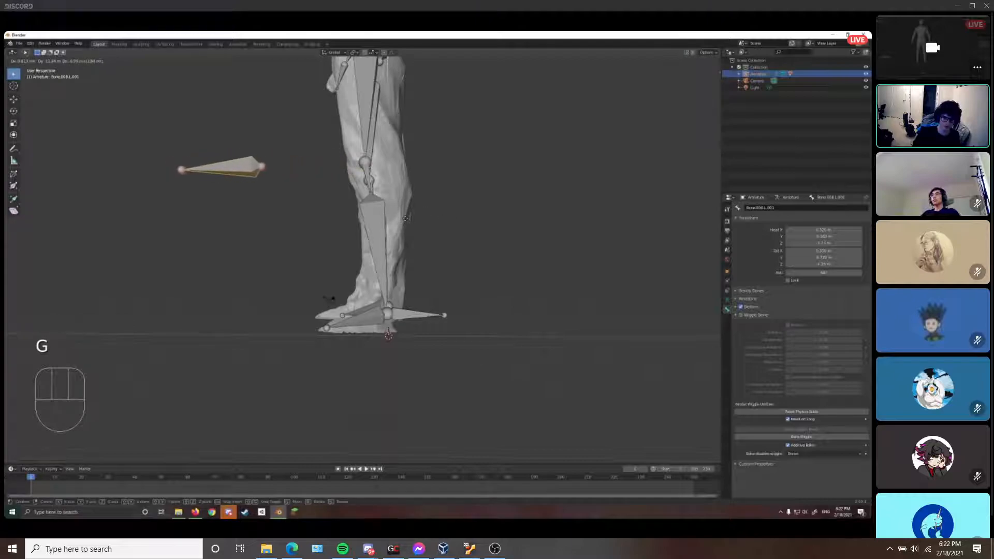
{"action": "left_click", "coordinate": [405, 219]}
{"action": "key", "text": "g"}
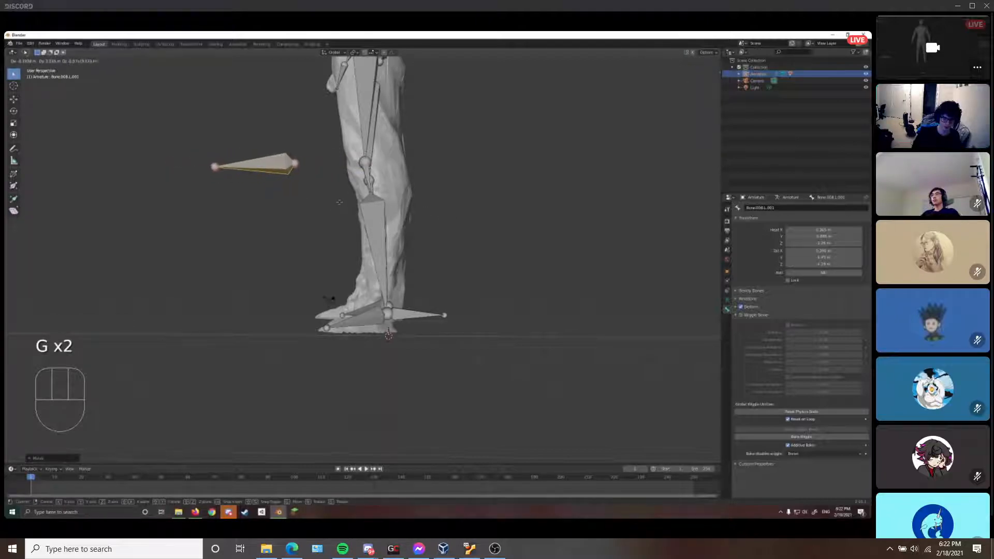
{"action": "left_click", "coordinate": [410, 223]}
Examine the placement of the heel and knee control bones relative to the left leg from several angles
{"action": "left_click", "coordinate": [409, 320]}
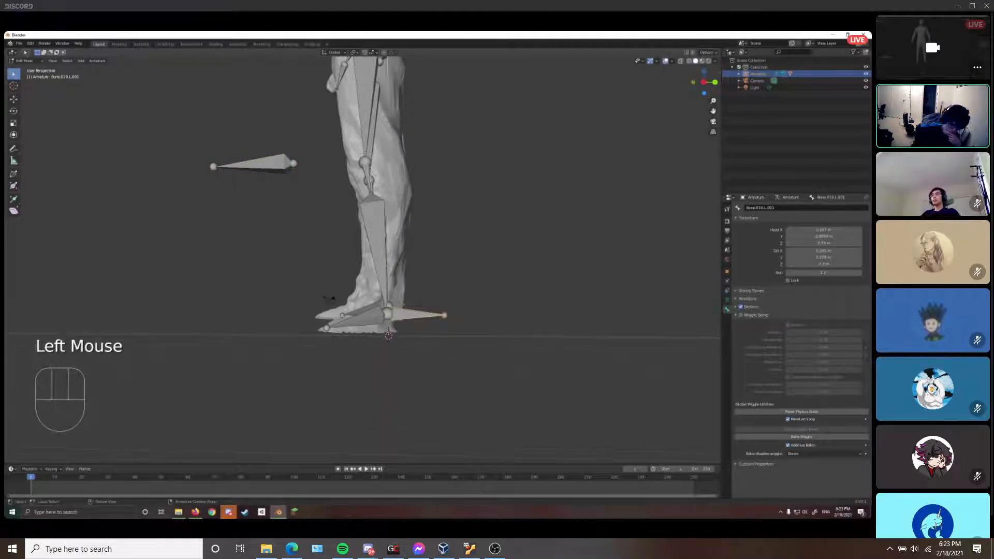
{"action": "middle_click_drag", "start_coordinate": [404, 339], "coordinate": [467, 321]}
{"action": "scroll", "coordinate": [465, 319], "scroll_direction": "down", "scroll_amount": 1}
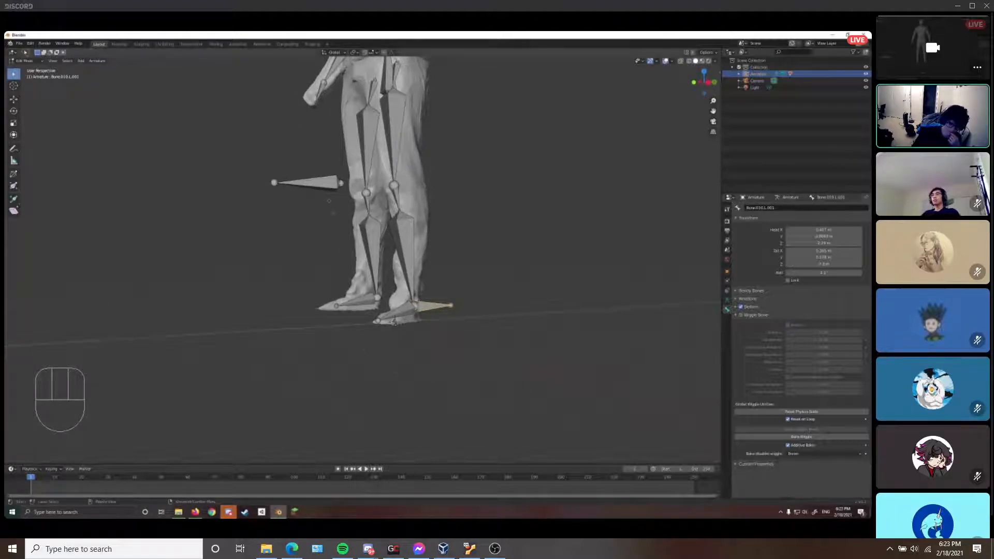
{"action": "left_click", "coordinate": [327, 187]}
{"action": "middle_click_drag", "start_coordinate": [327, 188], "coordinate": [328, 191]}
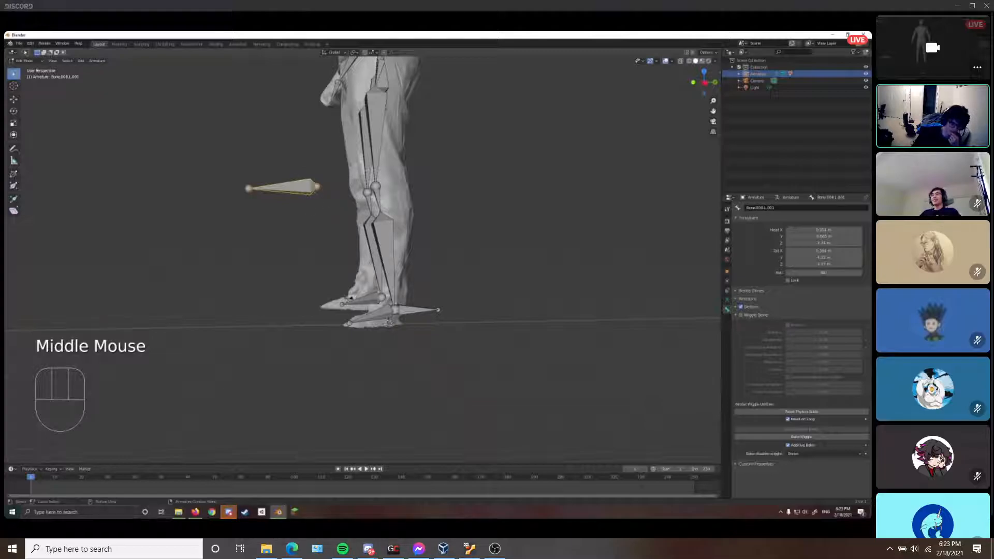
{"action": "middle_click_drag", "start_coordinate": [328, 191], "coordinate": [331, 192]}
{"action": "scroll", "coordinate": [332, 193], "scroll_direction": "up", "scroll_amount": 2}
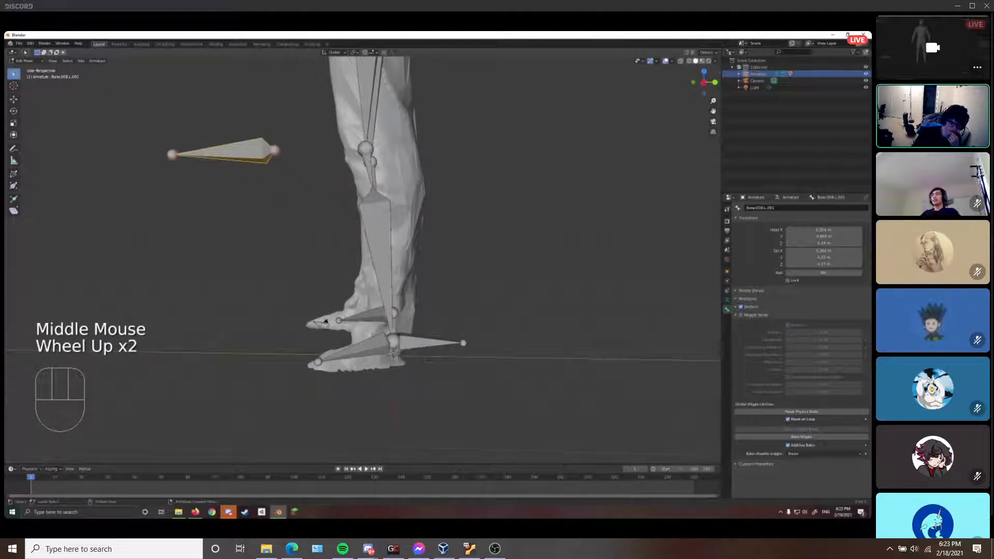
{"action": "left_click", "coordinate": [228, 513]}
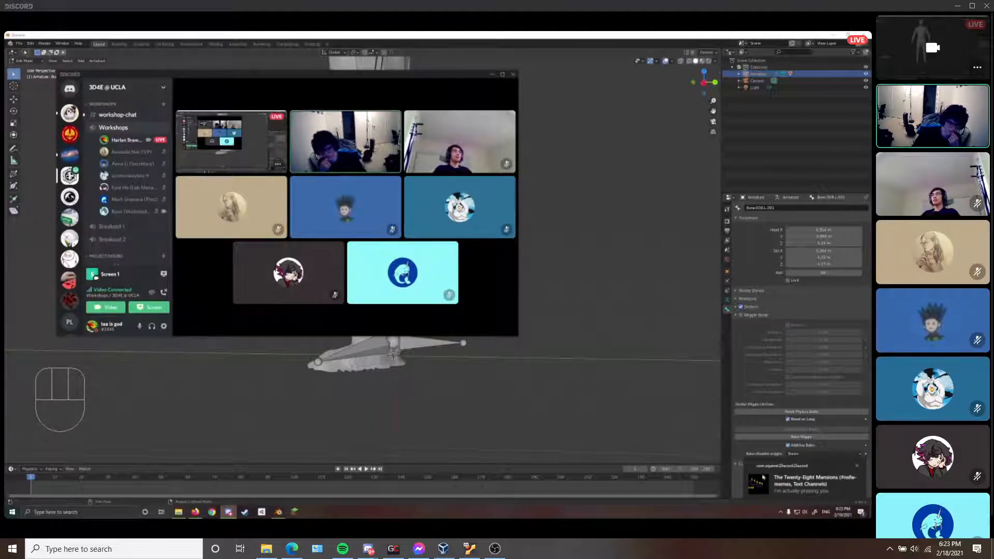
{"action": "left_click", "coordinate": [34, 400]}
{"action": "left_click", "coordinate": [253, 150]}
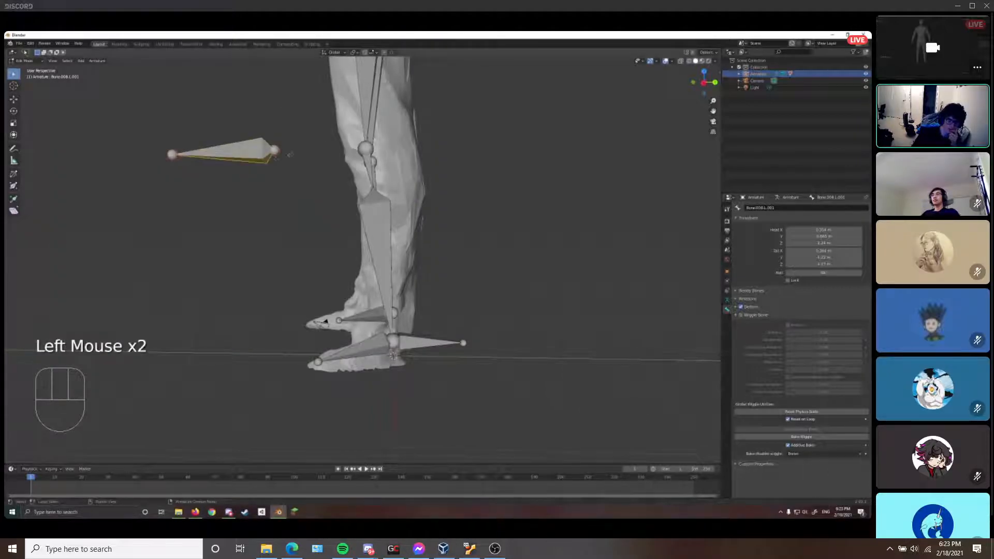
Switch the armature to Pose Mode with the figure's left shin bone selected
{"action": "scroll", "coordinate": [313, 162], "scroll_direction": "down", "scroll_amount": 2}
{"action": "middle_click_drag", "start_coordinate": [313, 162], "coordinate": [326, 197]}
{"action": "scroll", "coordinate": [329, 171], "scroll_direction": "down", "scroll_amount": 1}
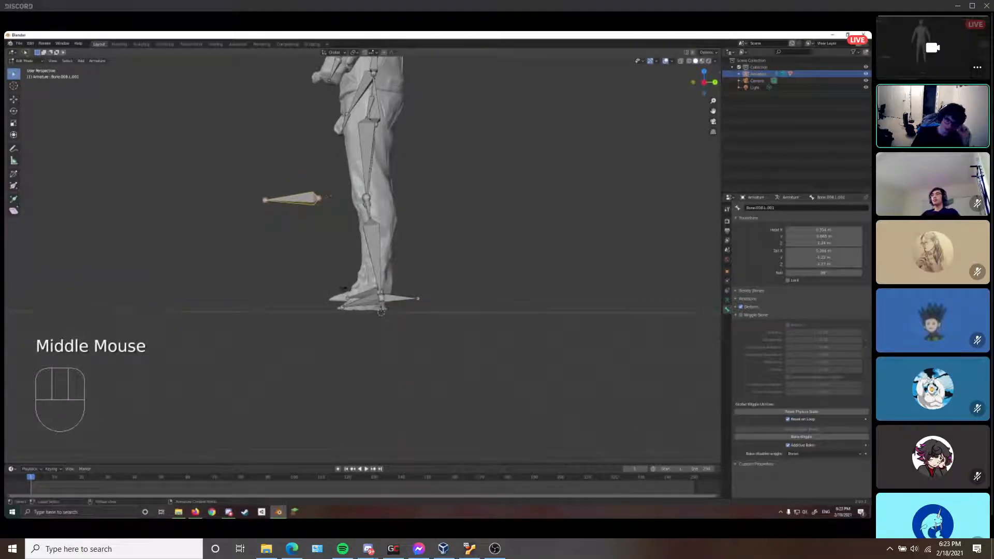
{"action": "middle_click_drag", "start_coordinate": [326, 197], "coordinate": [425, 225]}
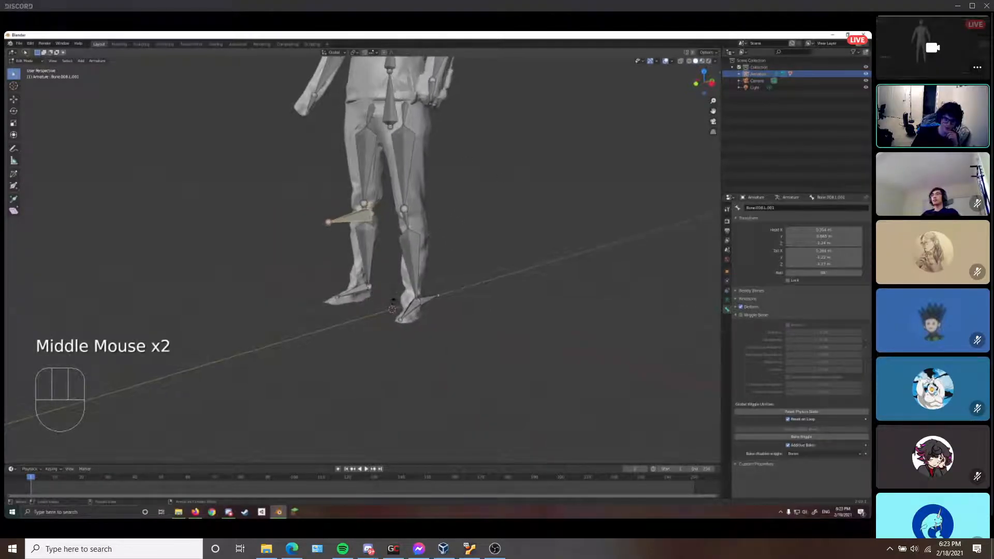
{"action": "middle_click_drag", "start_coordinate": [479, 209], "coordinate": [420, 278]}
{"action": "scroll", "coordinate": [420, 279], "scroll_direction": "up", "scroll_amount": 1}
{"action": "left_click", "coordinate": [381, 243]}
{"action": "middle_click_drag", "start_coordinate": [462, 244], "coordinate": [453, 259]}
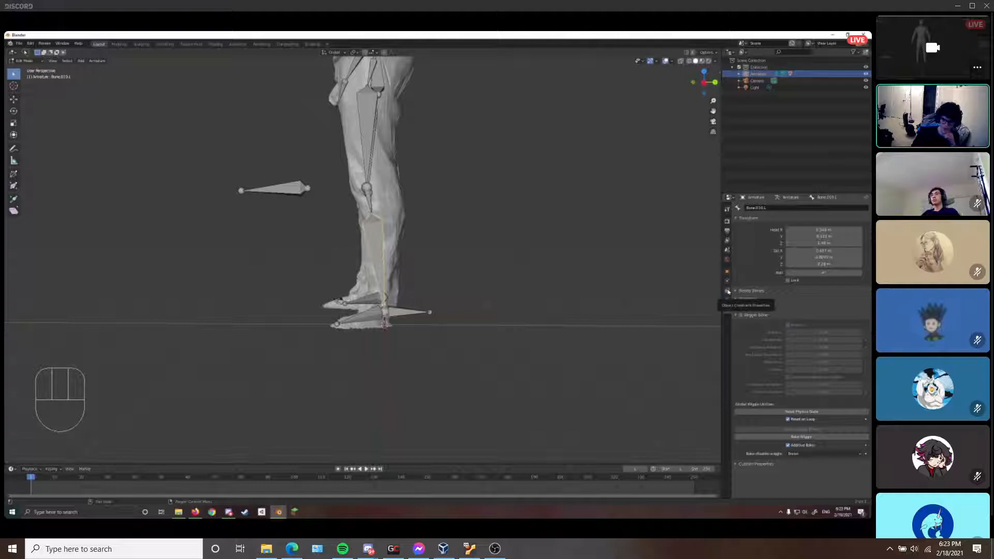
{"action": "left_click", "coordinate": [41, 61]}
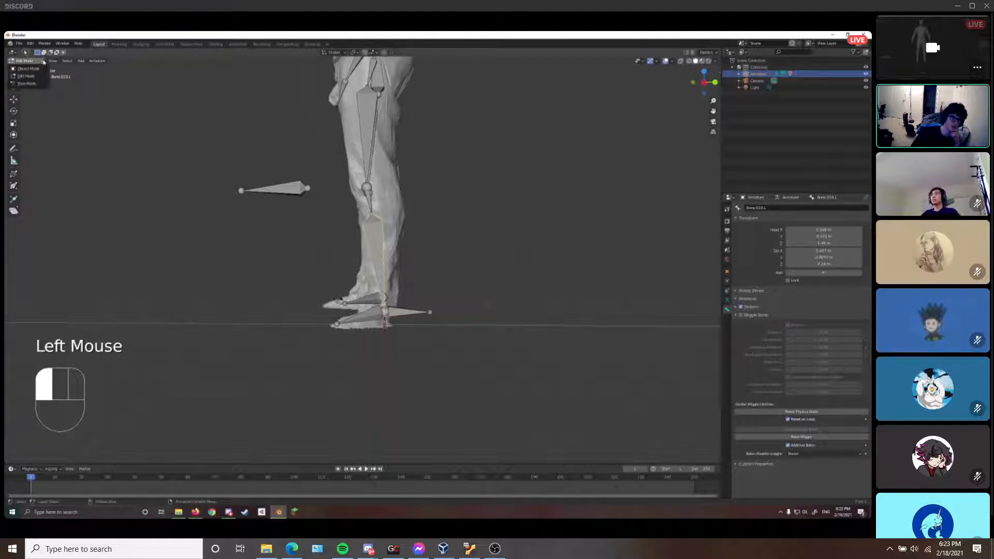
{"action": "left_click", "coordinate": [29, 84]}
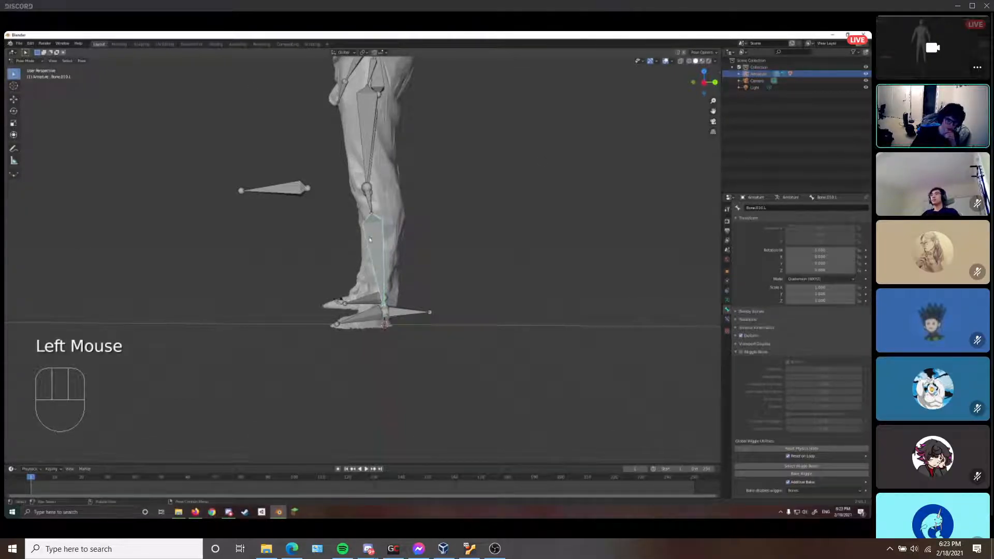
{"action": "left_click", "coordinate": [378, 240]}
{"action": "left_click", "coordinate": [377, 242]}
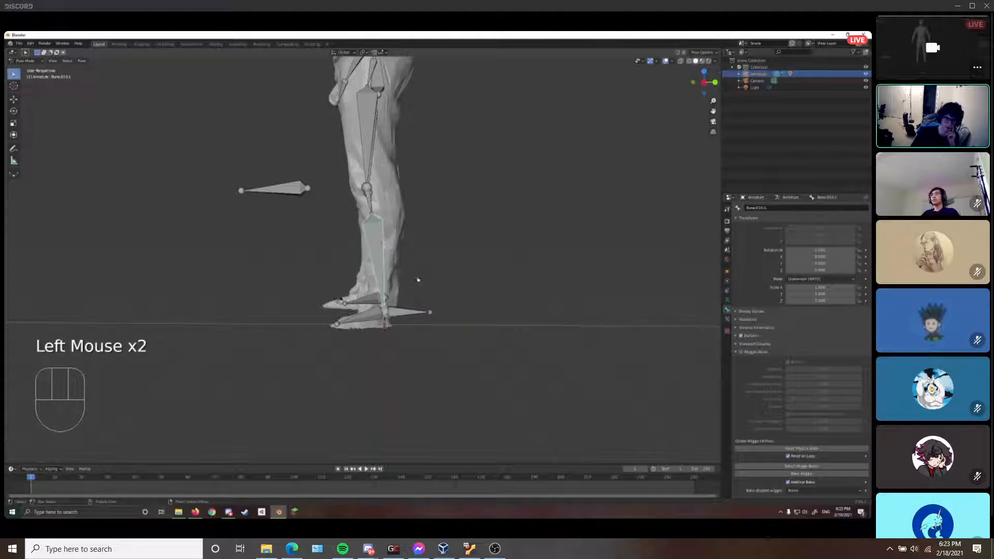
Add an Inverse Kinematics bone constraint to the left shin bone and set its target to the armature
{"action": "left_click", "coordinate": [726, 320]}
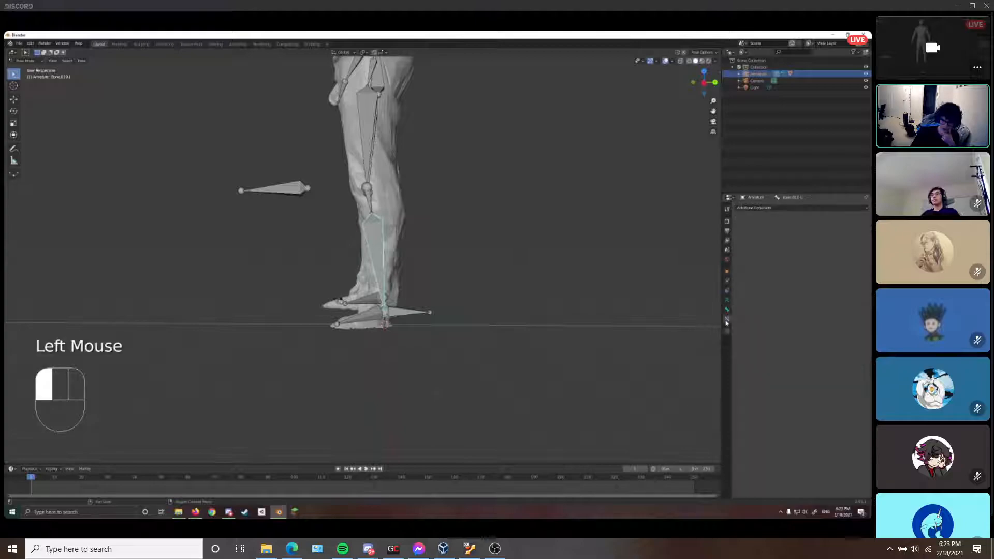
{"action": "left_click", "coordinate": [782, 212]}
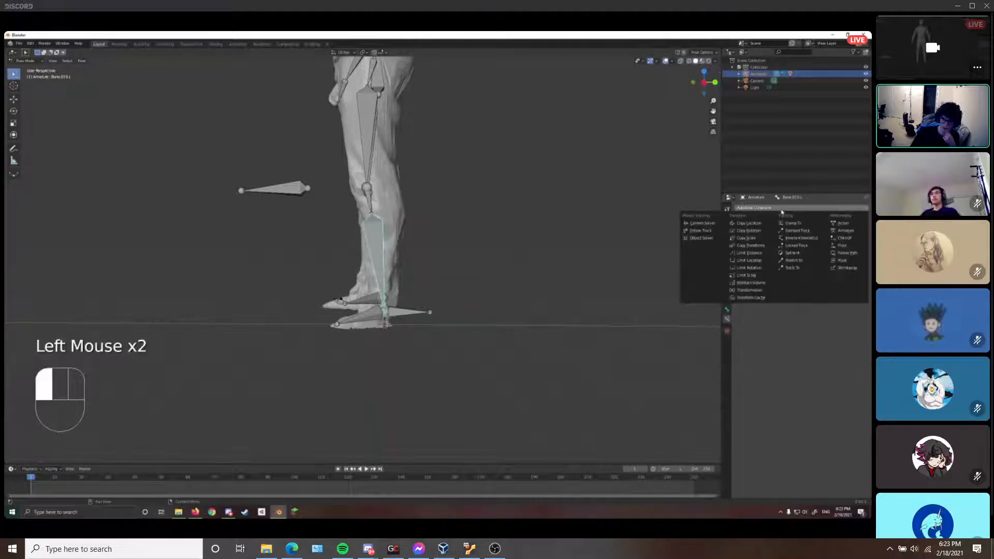
{"action": "left_click", "coordinate": [807, 239]}
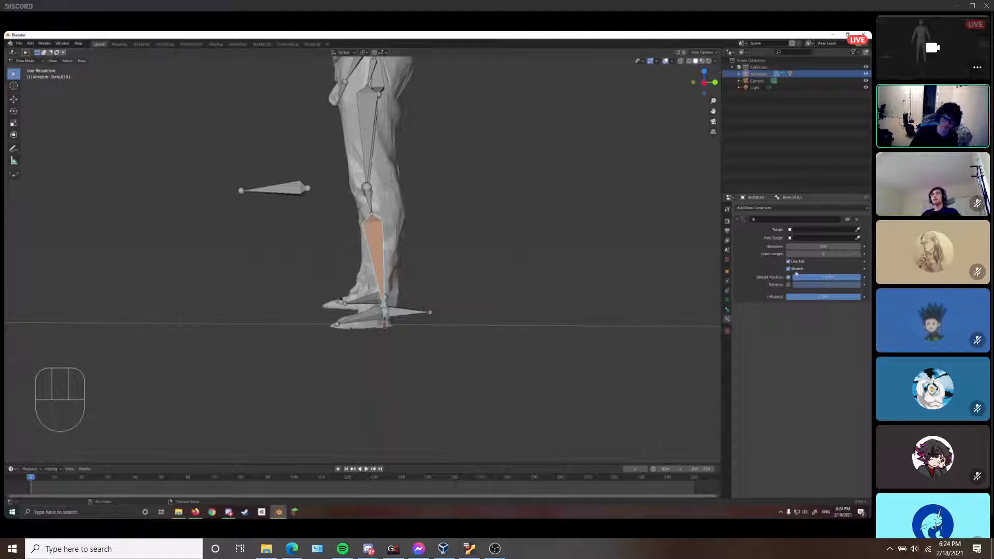
{"action": "left_click", "coordinate": [859, 230]}
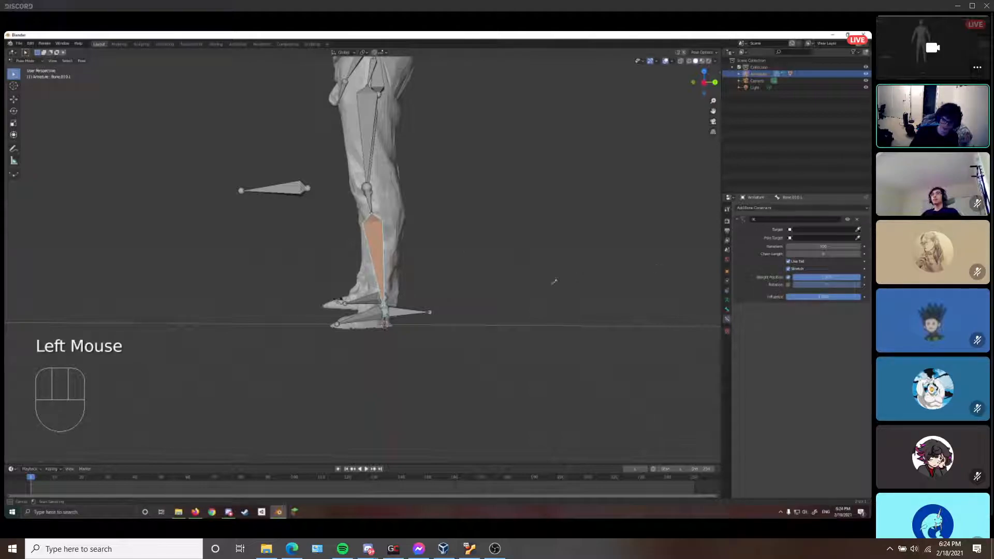
{"action": "left_click", "coordinate": [404, 311]}
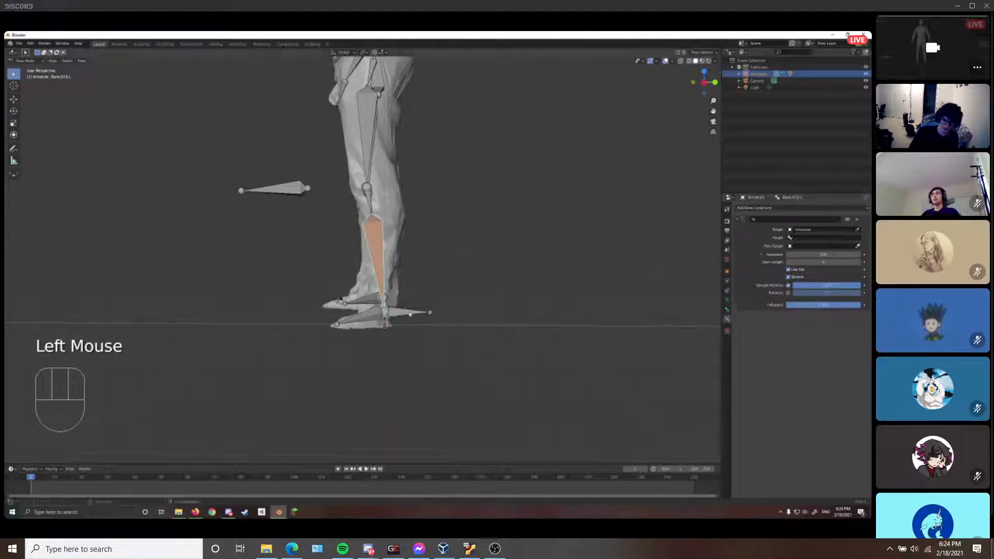
Identify the control bone behind the left heel and assign it as the target bone of the shin's IK constraint
{"action": "left_click", "coordinate": [796, 238]}
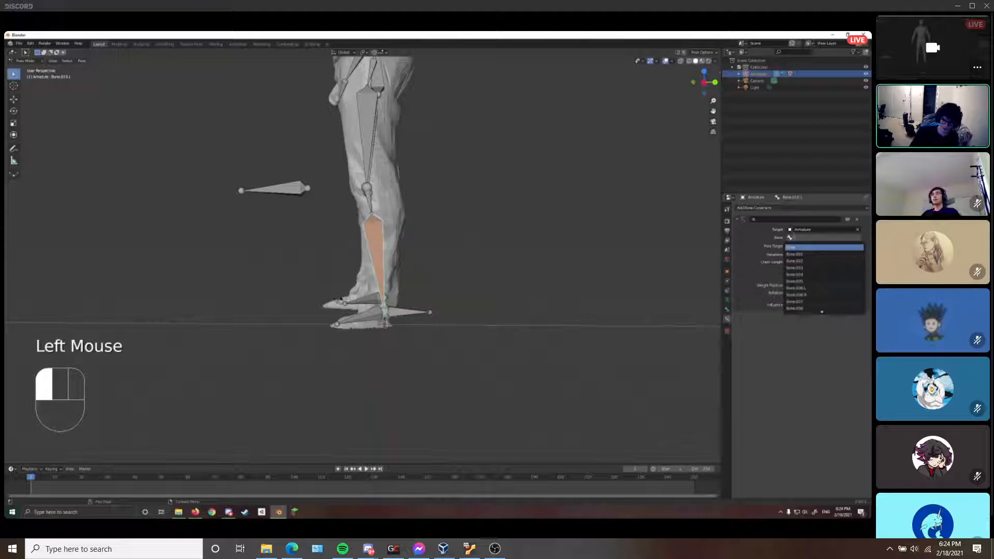
{"action": "left_click", "coordinate": [399, 315]}
{"action": "left_click", "coordinate": [399, 316]}
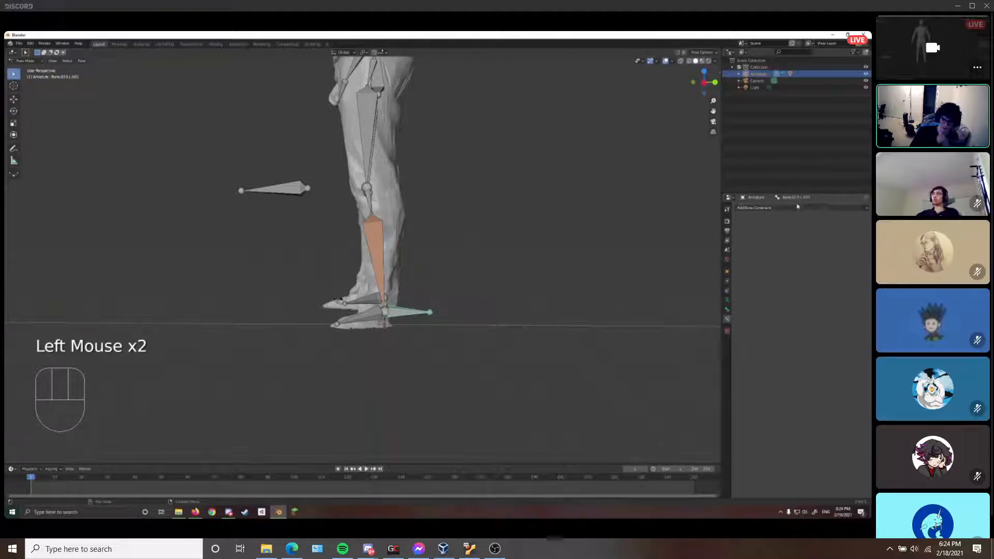
{"action": "left_click", "coordinate": [376, 253]}
{"action": "left_click", "coordinate": [377, 254]}
{"action": "left_click", "coordinate": [823, 238]}
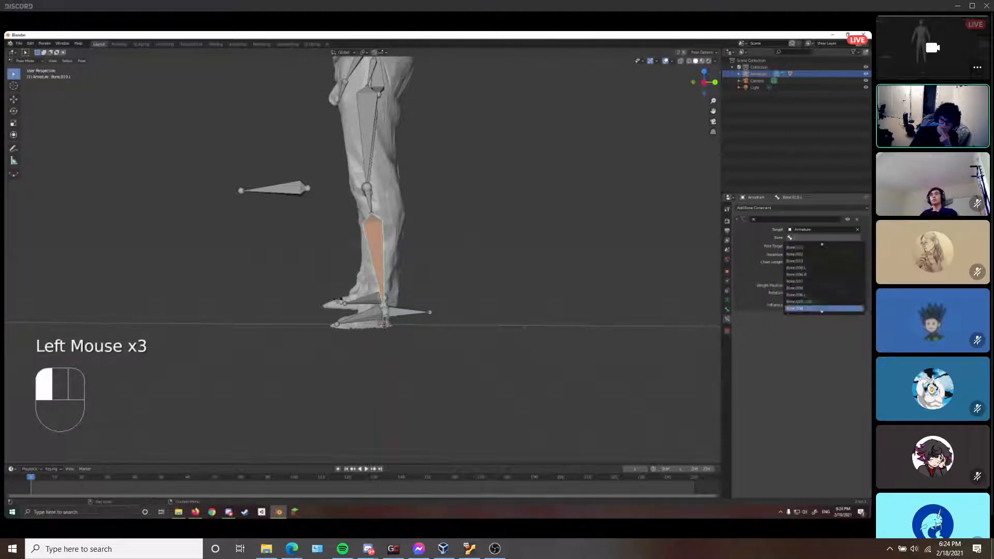
{"action": "left_click", "coordinate": [818, 302]}
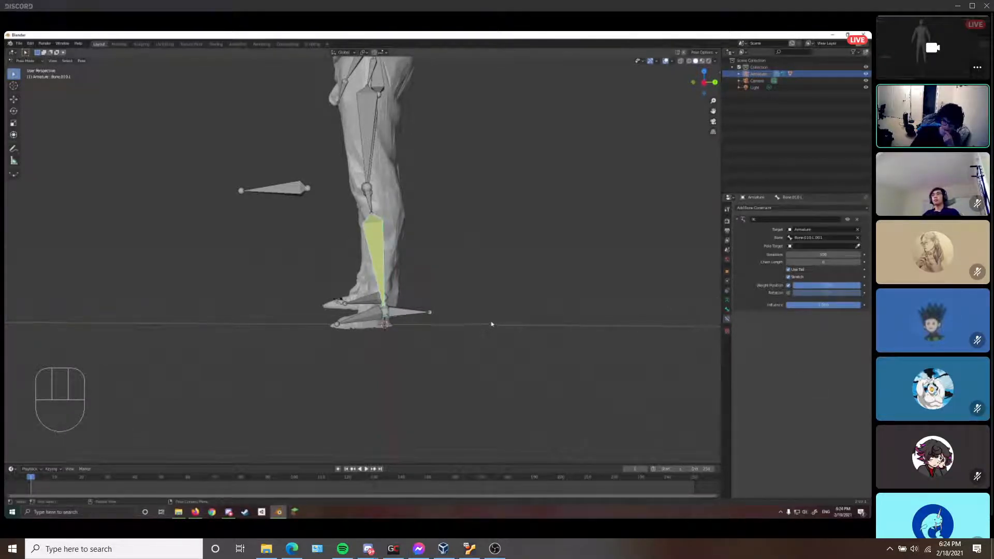
Try moving the control bone behind the left heel to test how the IK constraint bends the leg
{"action": "middle_click_drag", "start_coordinate": [462, 224], "coordinate": [378, 310]}
{"action": "left_click", "coordinate": [427, 317]}
{"action": "scroll", "coordinate": [430, 313], "scroll_direction": "down", "scroll_amount": 2}
{"action": "left_click", "coordinate": [388, 305]}
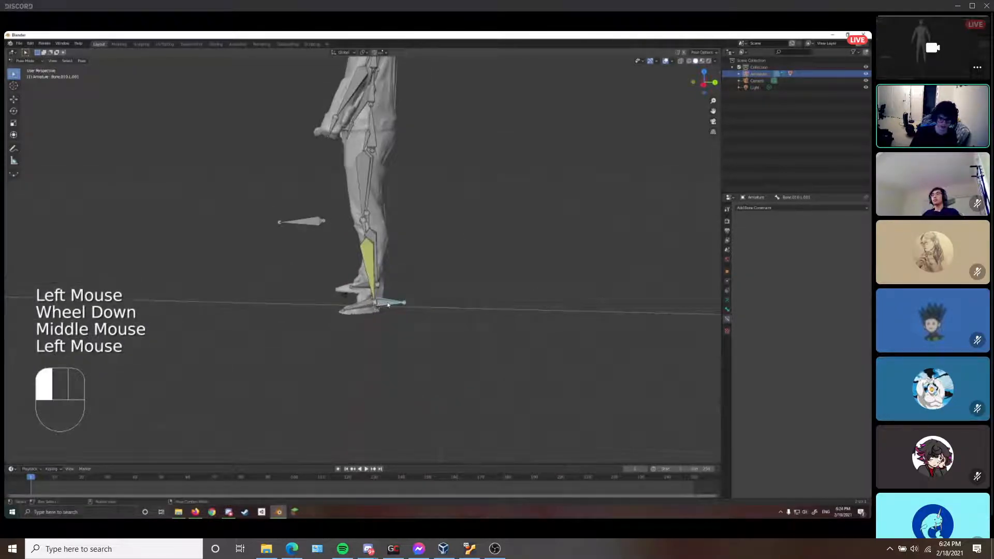
{"action": "key", "text": "g"}
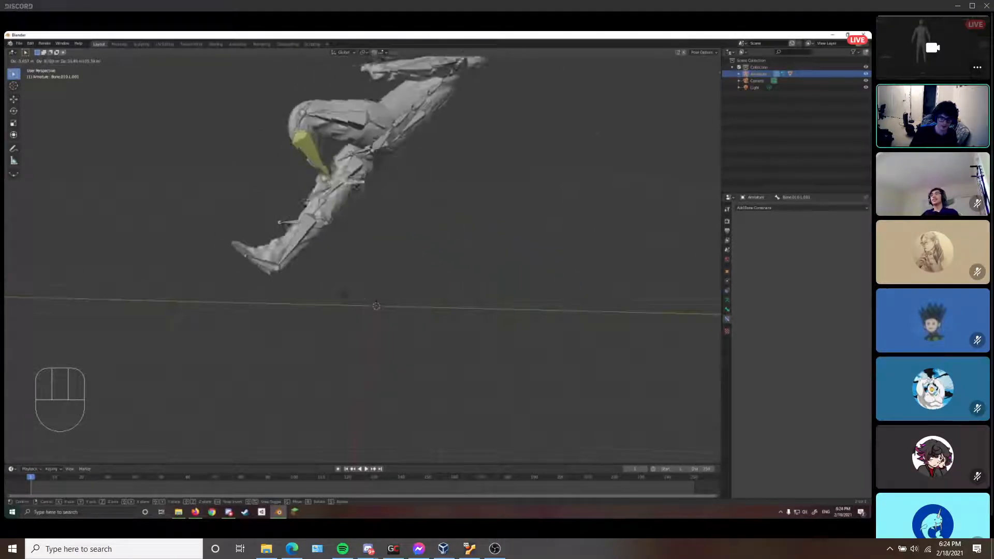
{"action": "key", "text": "Escape"}
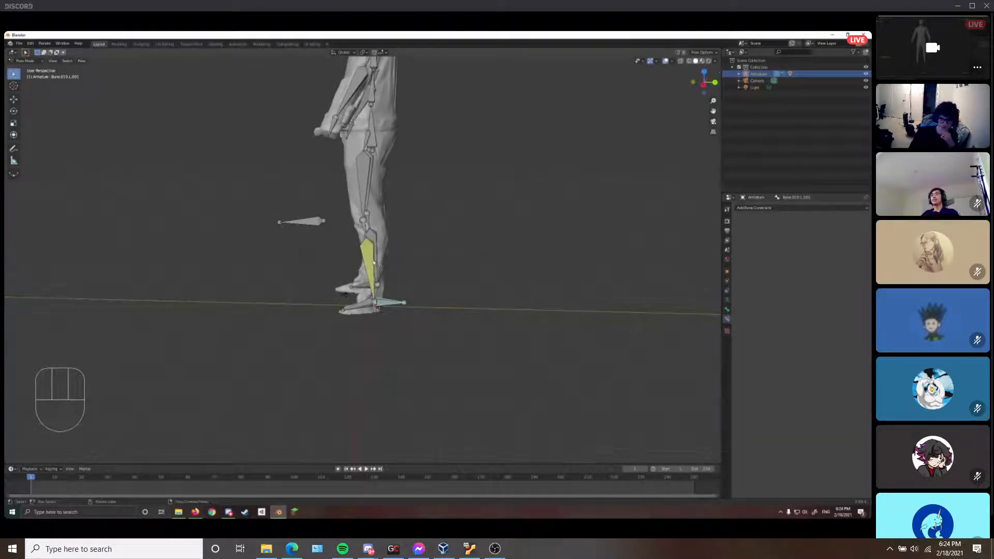
Select the left shin bone and examine the left leg's bone chain from the foot up to the hip
{"action": "left_click", "coordinate": [374, 263]}
{"action": "middle_click_drag", "start_coordinate": [396, 258], "coordinate": [432, 266]}
{"action": "scroll", "coordinate": [436, 268], "scroll_direction": "up", "scroll_amount": 2}
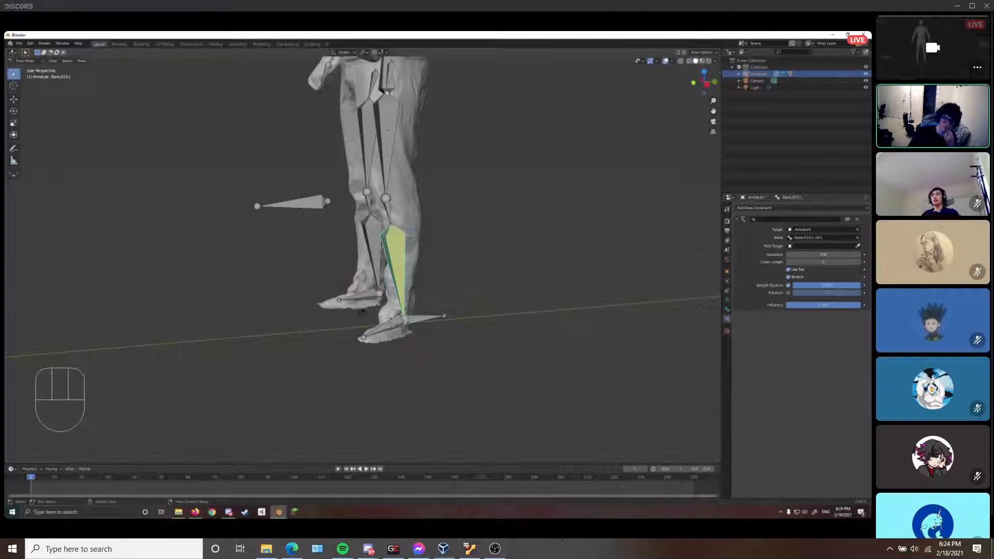
{"action": "middle_click_drag", "start_coordinate": [404, 136], "coordinate": [407, 104]}
{"action": "scroll", "coordinate": [407, 81], "scroll_direction": "down", "scroll_amount": 1}
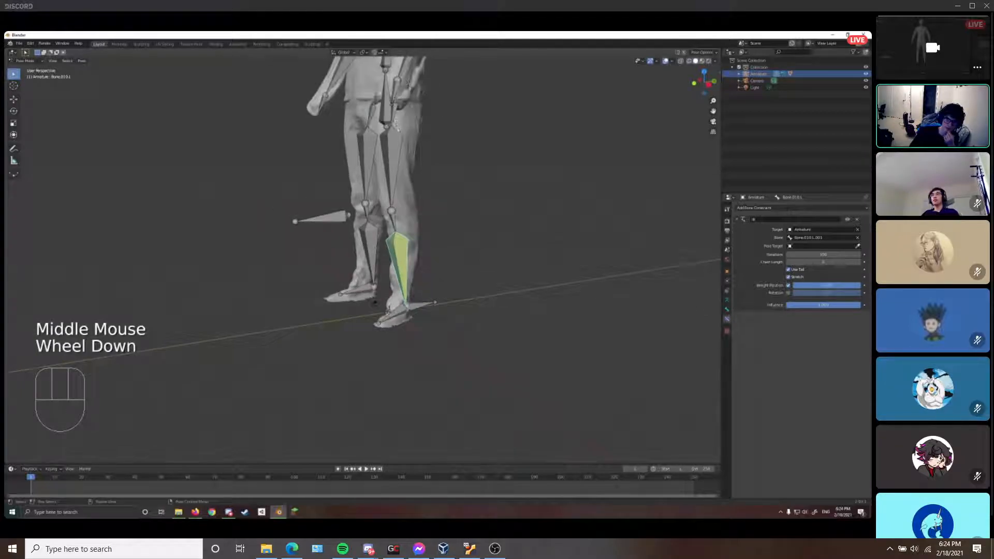
{"action": "middle_click_drag", "start_coordinate": [410, 267], "coordinate": [382, 226]}
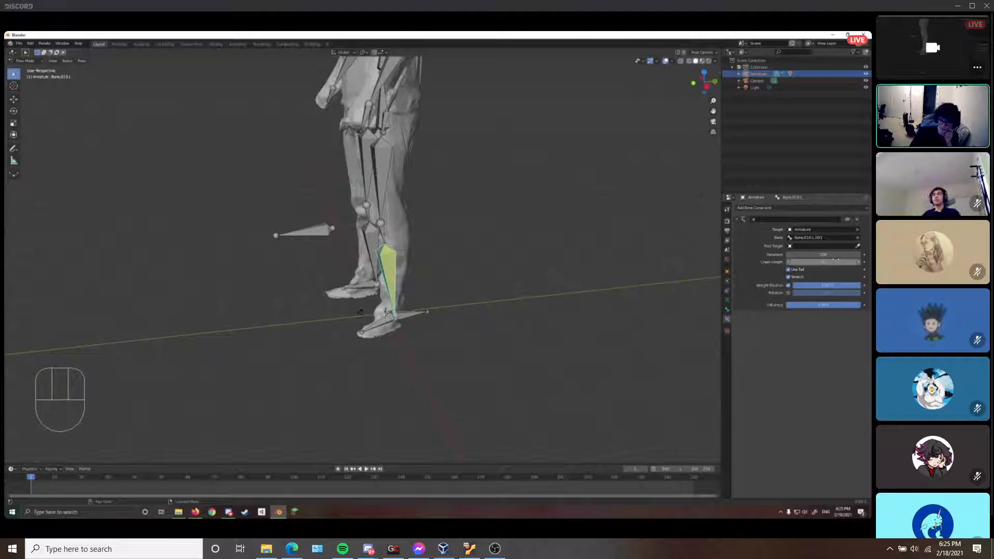
{"action": "scroll", "coordinate": [422, 115], "scroll_direction": "down", "scroll_amount": 2}
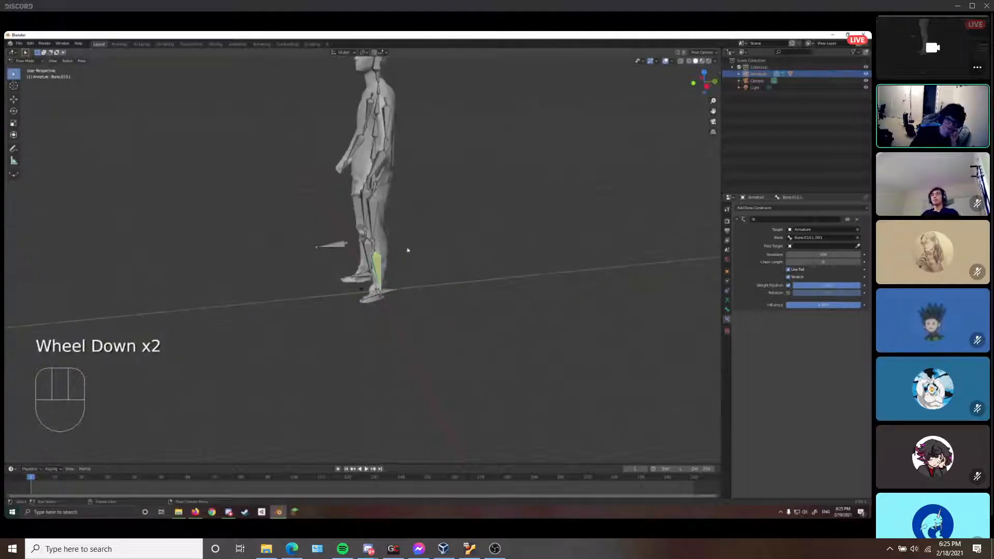
{"action": "scroll", "coordinate": [468, 259], "scroll_direction": "up", "scroll_amount": 2}
{"action": "middle_click_drag", "start_coordinate": [468, 260], "coordinate": [437, 261]}
{"action": "scroll", "coordinate": [453, 250], "scroll_direction": "up", "scroll_amount": 1}
{"action": "scroll", "coordinate": [437, 261], "scroll_direction": "up", "scroll_amount": 1}
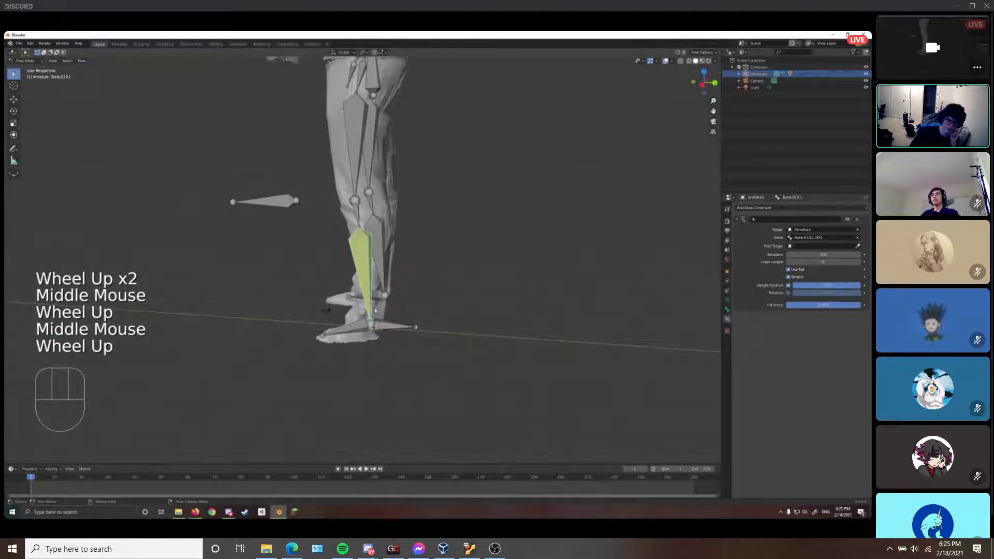
{"action": "middle_click_drag", "start_coordinate": [375, 104], "coordinate": [365, 278]}
Increase the chain length of the left shin's IK constraint to limit how many bones it affects
{"action": "left_click", "coordinate": [859, 265]}
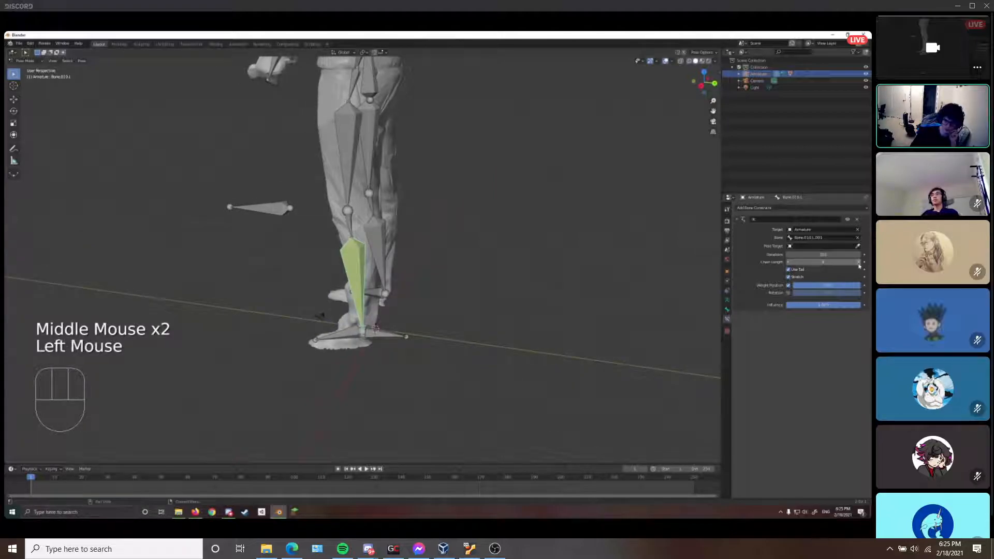
{"action": "left_click", "coordinate": [859, 265]}
{"action": "left_click", "coordinate": [859, 265]}
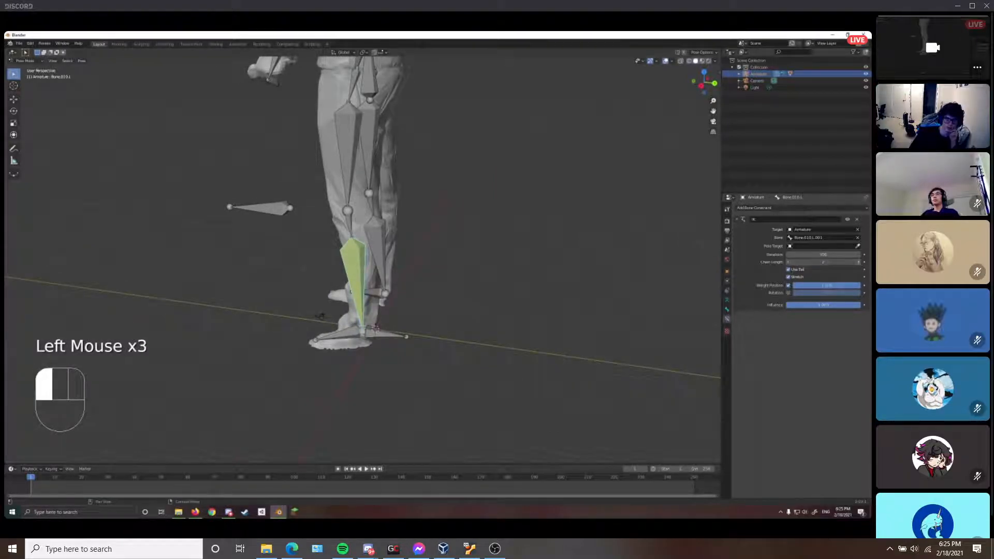
{"action": "left_click", "coordinate": [859, 265]}
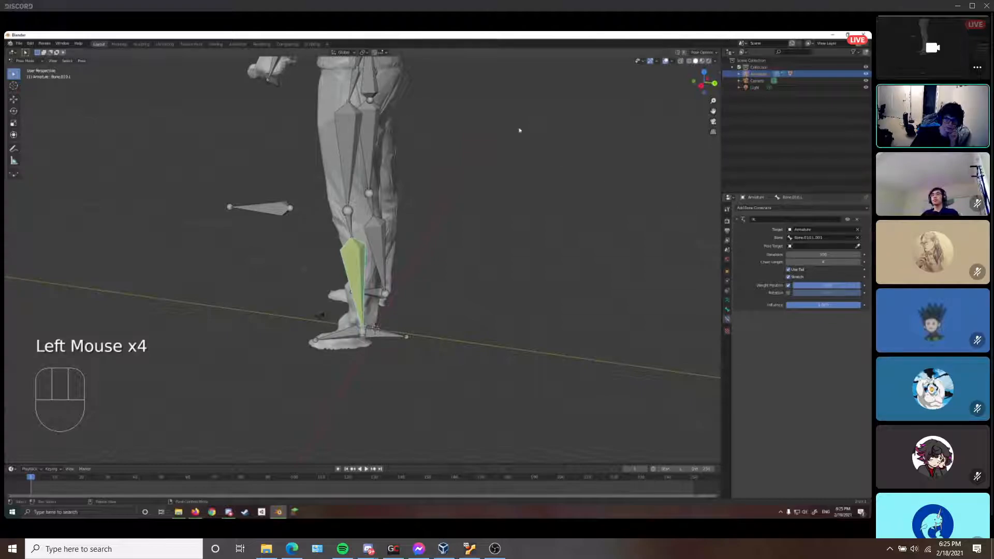
{"action": "middle_click_drag", "start_coordinate": [519, 129], "coordinate": [492, 138]}
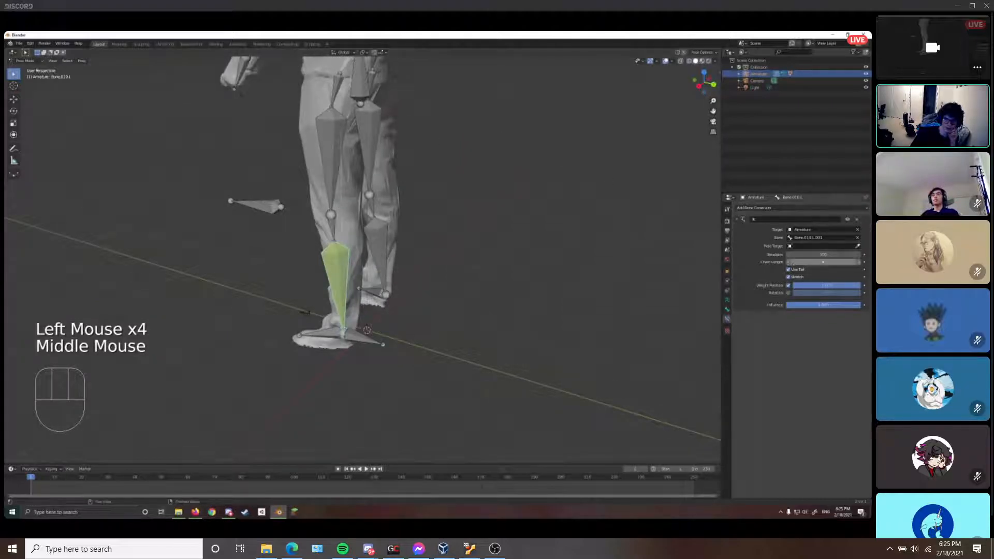
{"action": "left_click", "coordinate": [859, 263]}
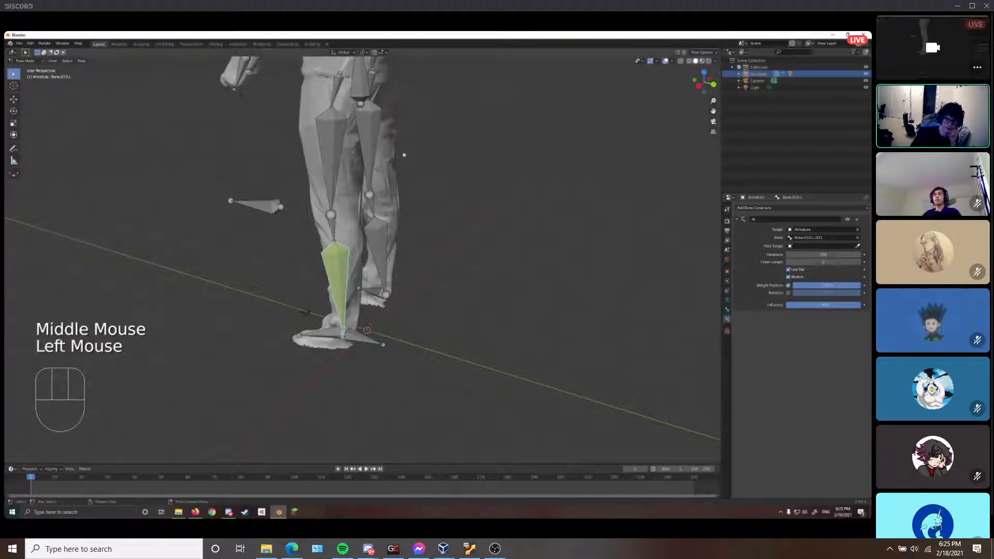
Try moving the control bone behind the left heel to test the leg's bend with the changed chain length
{"action": "left_click", "coordinate": [331, 109]}
{"action": "left_click", "coordinate": [339, 267]}
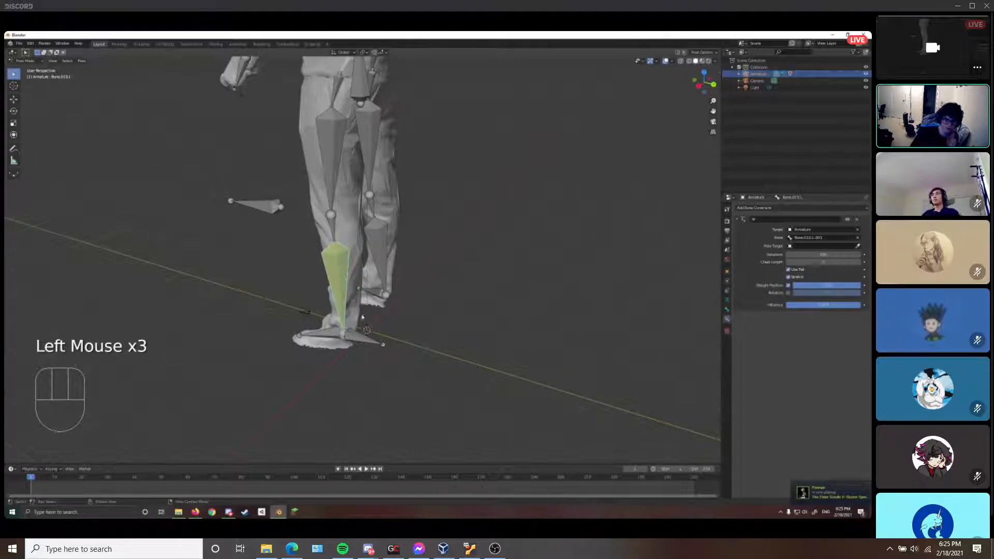
{"action": "key", "text": "g"}
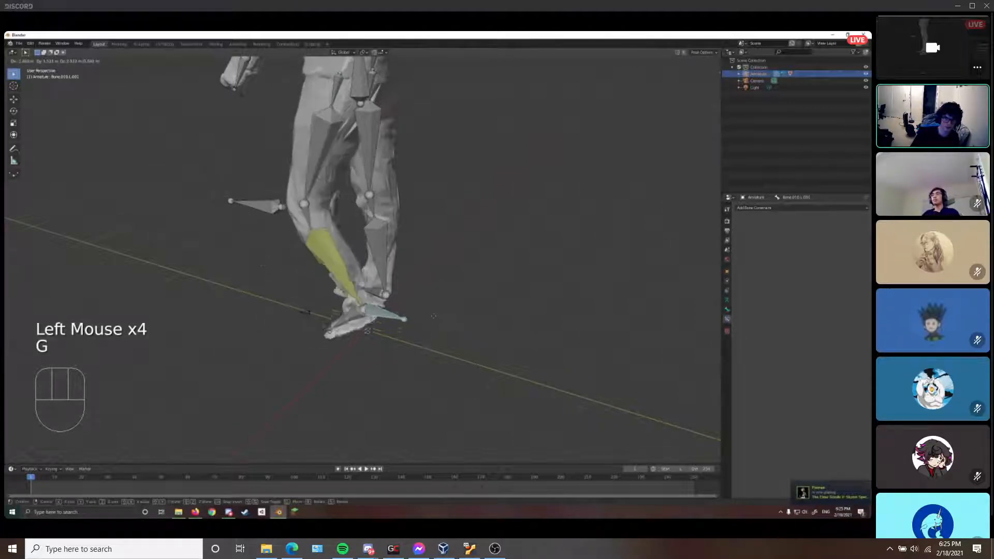
{"action": "right_click", "coordinate": [599, 266]}
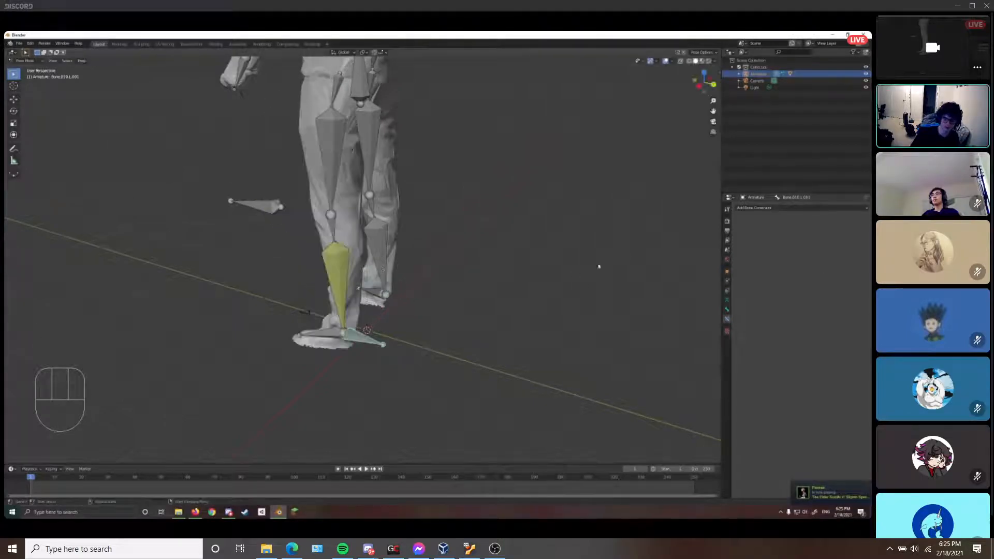
{"action": "left_click", "coordinate": [337, 283]}
{"action": "left_click", "coordinate": [338, 282]}
{"action": "left_click", "coordinate": [379, 342]}
{"action": "key", "text": "g"}
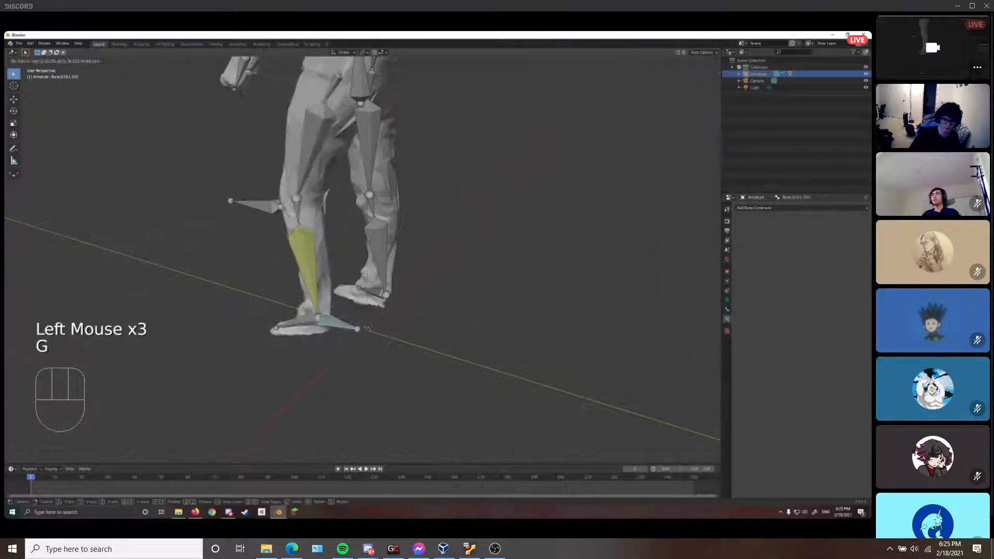
{"action": "right_click", "coordinate": [396, 336]}
Try pulling the left heel control bone beyond the foot's reach and swinging it across the other leg
{"action": "scroll", "coordinate": [506, 231], "scroll_direction": "down", "scroll_amount": 1}
{"action": "middle_click_drag", "start_coordinate": [420, 248], "coordinate": [473, 207]}
{"action": "key", "text": "g"}
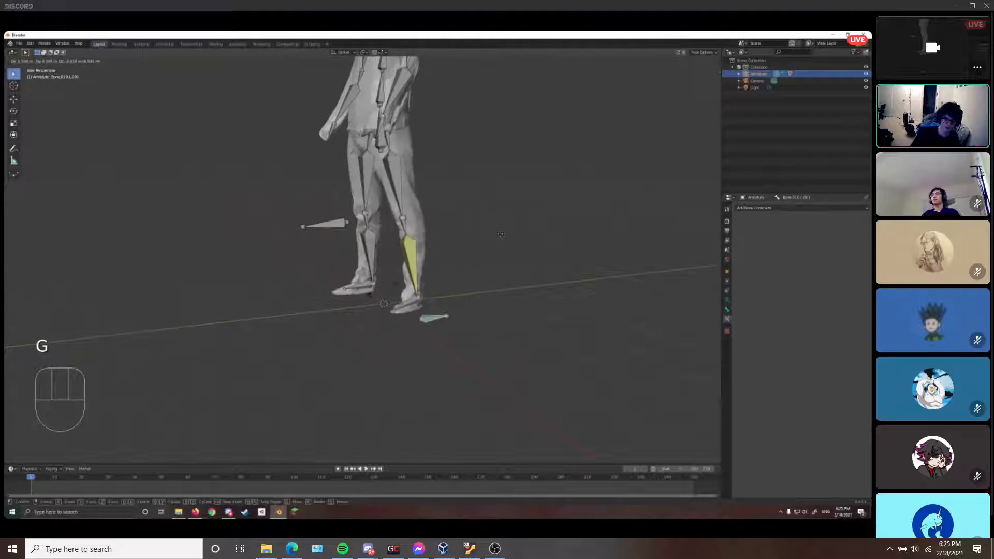
{"action": "right_click", "coordinate": [495, 205]}
{"action": "middle_click_drag", "start_coordinate": [496, 208], "coordinate": [536, 239]}
{"action": "key", "text": "g"}
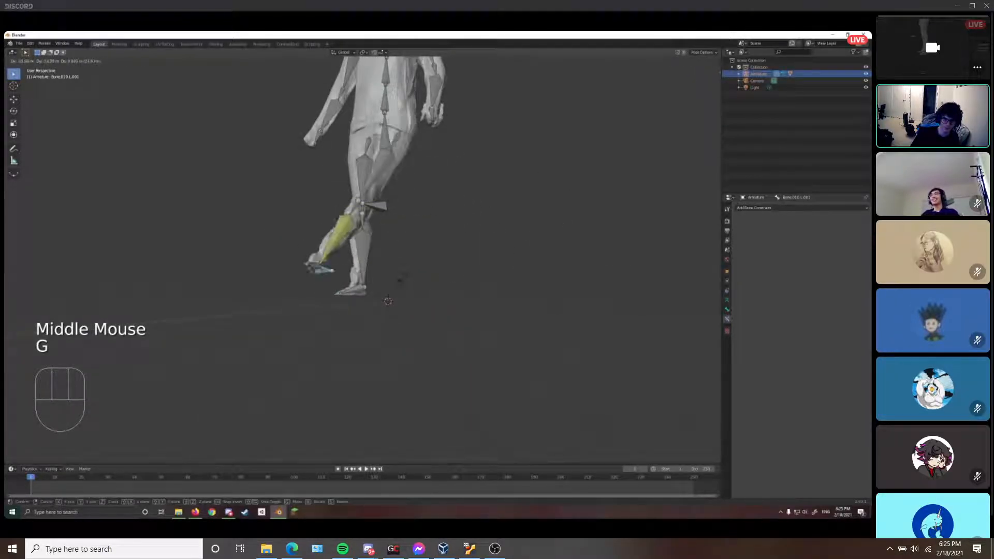
{"action": "right_click", "coordinate": [510, 221]}
Try raising the left heel control bone toward hip height, out to the side and straight forward, to test the leg's range
{"action": "middle_click_drag", "start_coordinate": [509, 224], "coordinate": [501, 321]}
{"action": "scroll", "coordinate": [467, 240], "scroll_direction": "up", "scroll_amount": 1}
{"action": "scroll", "coordinate": [456, 224], "scroll_direction": "up", "scroll_amount": 1}
{"action": "left_click", "coordinate": [394, 253]}
{"action": "left_click", "coordinate": [445, 306]}
{"action": "left_click", "coordinate": [433, 309]}
{"action": "left_click", "coordinate": [446, 304]}
{"action": "key", "text": "g"}
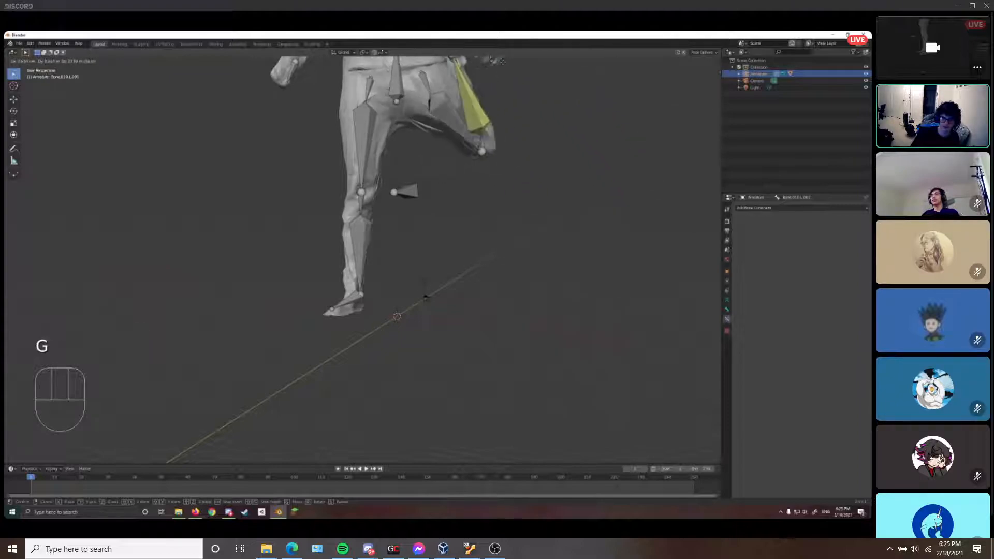
{"action": "right_click", "coordinate": [564, 144]}
{"action": "middle_click_drag", "start_coordinate": [470, 260], "coordinate": [450, 267]}
{"action": "scroll", "coordinate": [449, 267], "scroll_direction": "down", "scroll_amount": 2}
{"action": "key", "text": "g"}
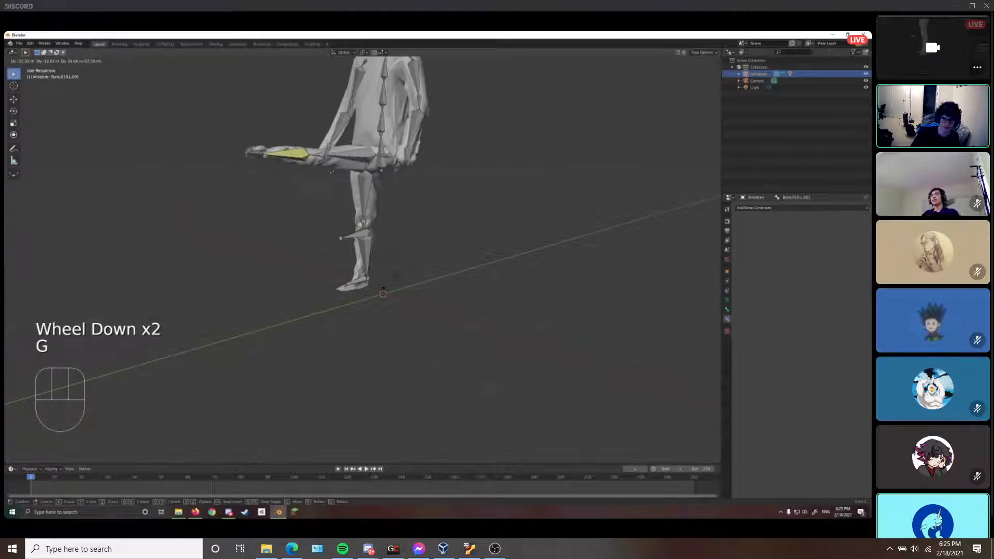
{"action": "right_click", "coordinate": [321, 145]}
{"action": "middle_click_drag", "start_coordinate": [428, 250], "coordinate": [409, 271]}
{"action": "key", "text": "g"}
{"action": "right_click", "coordinate": [441, 229]}
Set the pole target of the left shin's IK constraint to the armature
{"action": "scroll", "coordinate": [476, 256], "scroll_direction": "up", "scroll_amount": 1}
{"action": "left_click", "coordinate": [420, 250]}
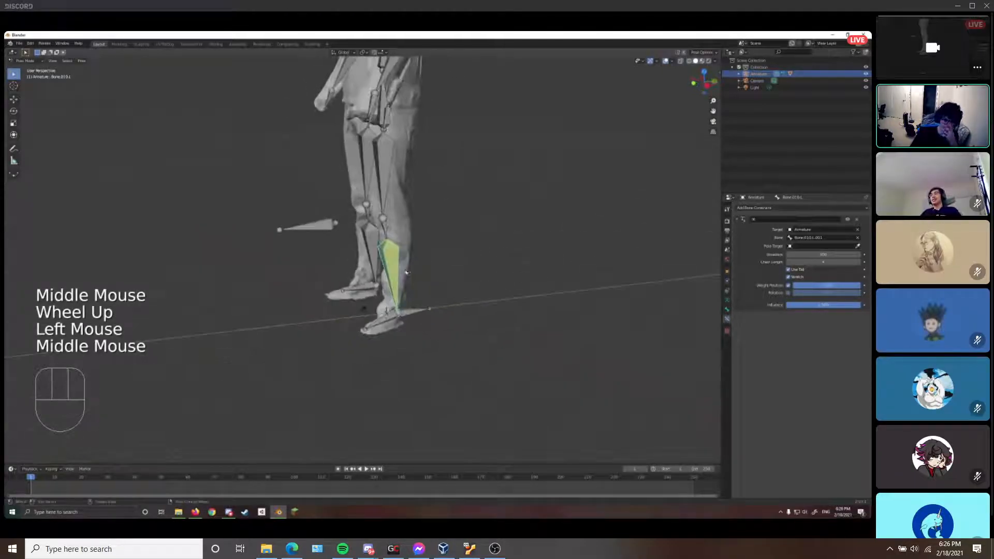
{"action": "middle_click_drag", "start_coordinate": [440, 213], "coordinate": [456, 200]}
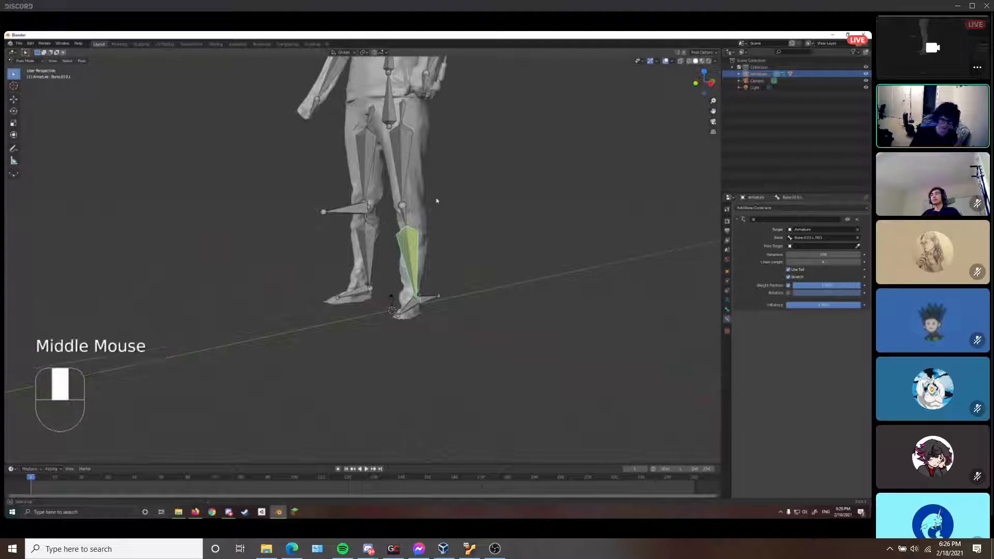
{"action": "middle_click_drag", "start_coordinate": [438, 201], "coordinate": [411, 218]}
{"action": "left_click", "coordinate": [410, 218]}
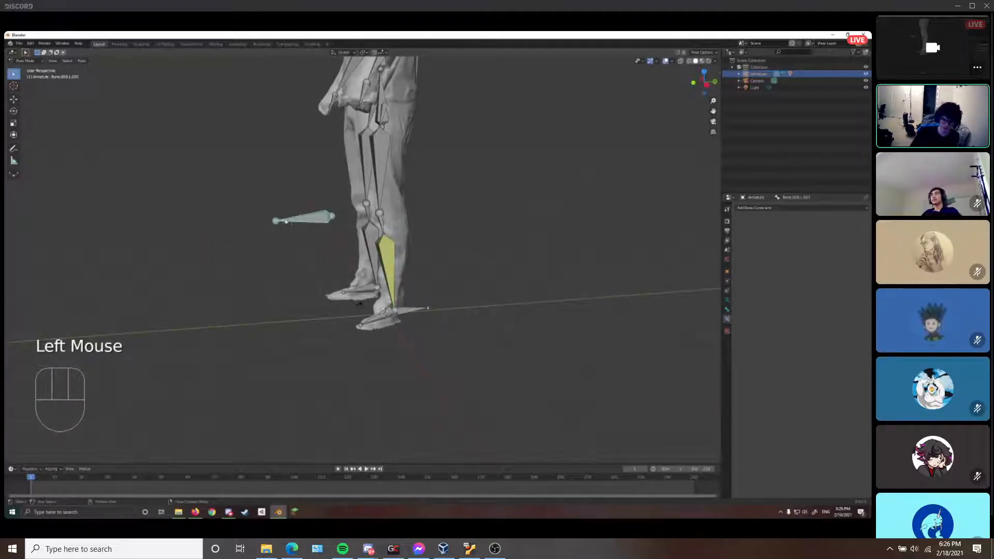
{"action": "left_click", "coordinate": [397, 306]}
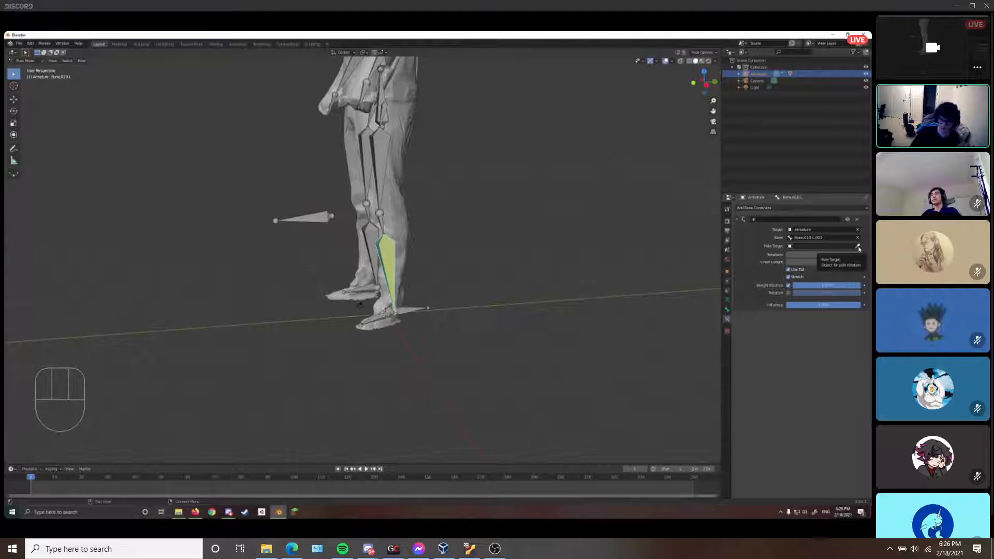
{"action": "left_click", "coordinate": [858, 247]}
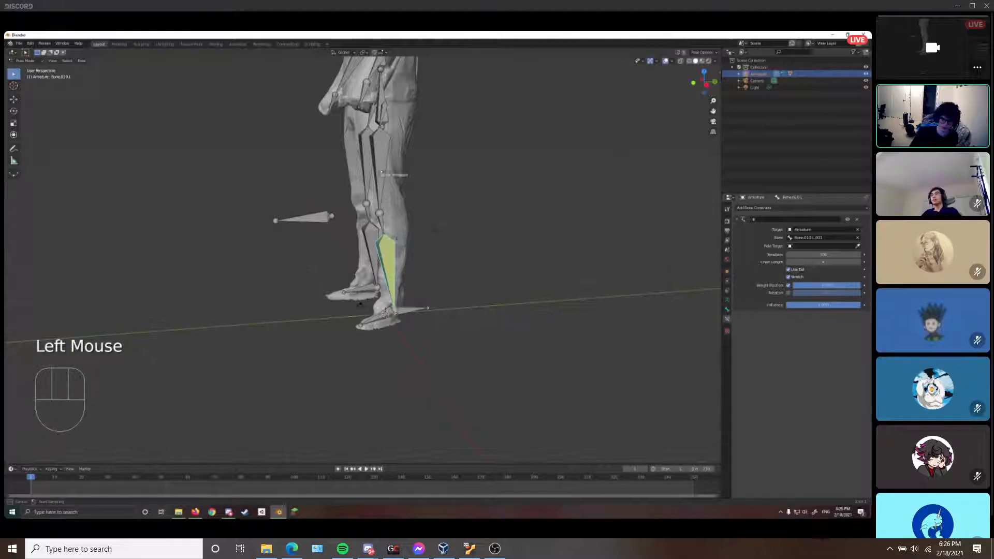
{"action": "left_click", "coordinate": [323, 212]}
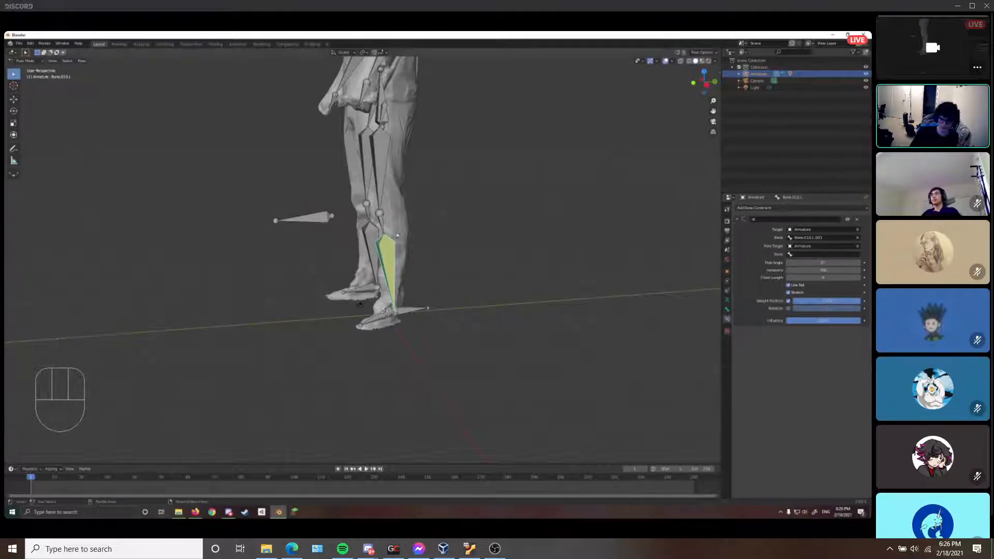
Identify the control bone in front of the left knee and assign it as the pole target bone of the shin's IK constraint
{"action": "left_click", "coordinate": [324, 222]}
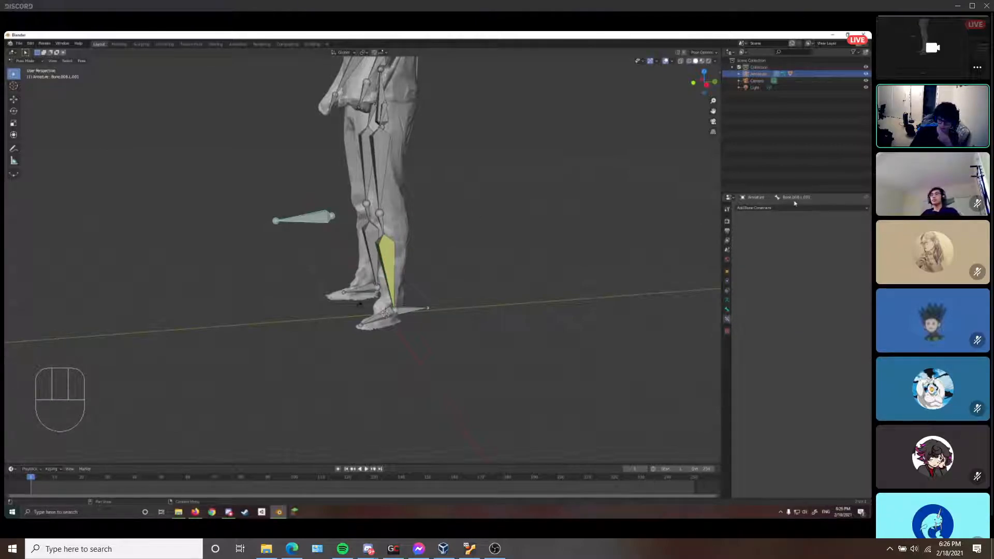
{"action": "left_click", "coordinate": [383, 261]}
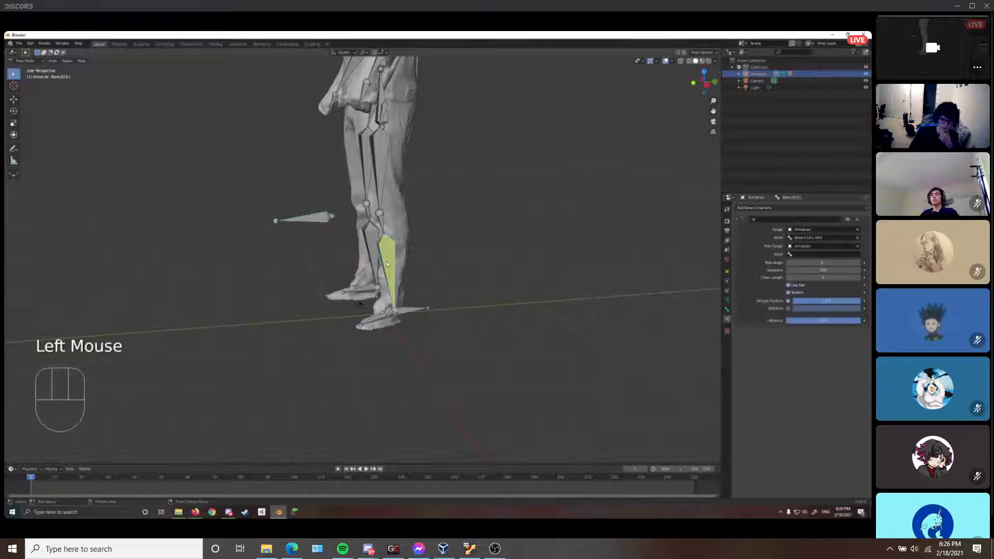
{"action": "left_click", "coordinate": [824, 254]}
{"action": "scroll", "coordinate": [808, 319], "scroll_direction": "down", "scroll_amount": 3}
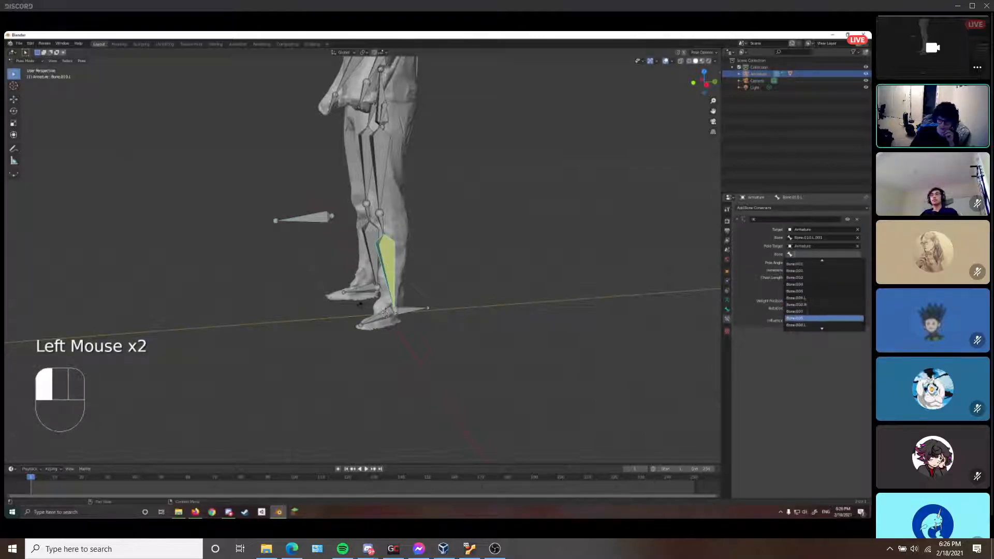
{"action": "left_click", "coordinate": [807, 319]}
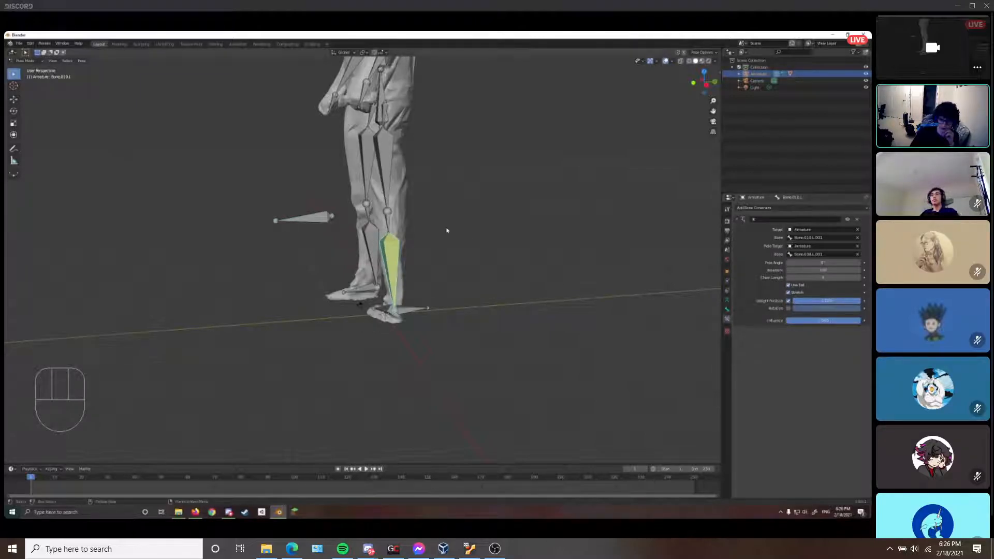
Set the pole angle of the left shin's IK constraint to 90° to correct the leg's twist
{"action": "middle_click_drag", "start_coordinate": [426, 256], "coordinate": [466, 269]}
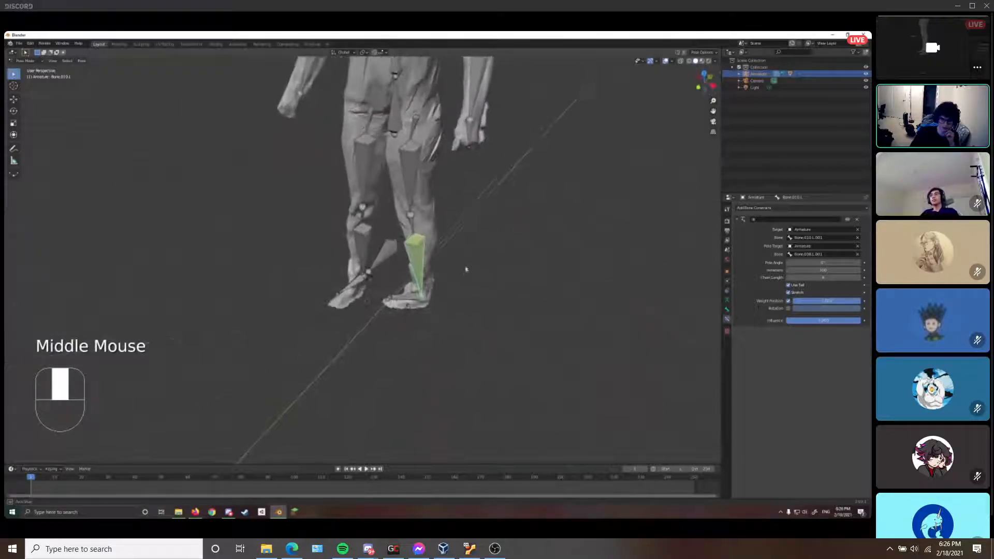
{"action": "scroll", "coordinate": [472, 277], "scroll_direction": "up", "scroll_amount": 3}
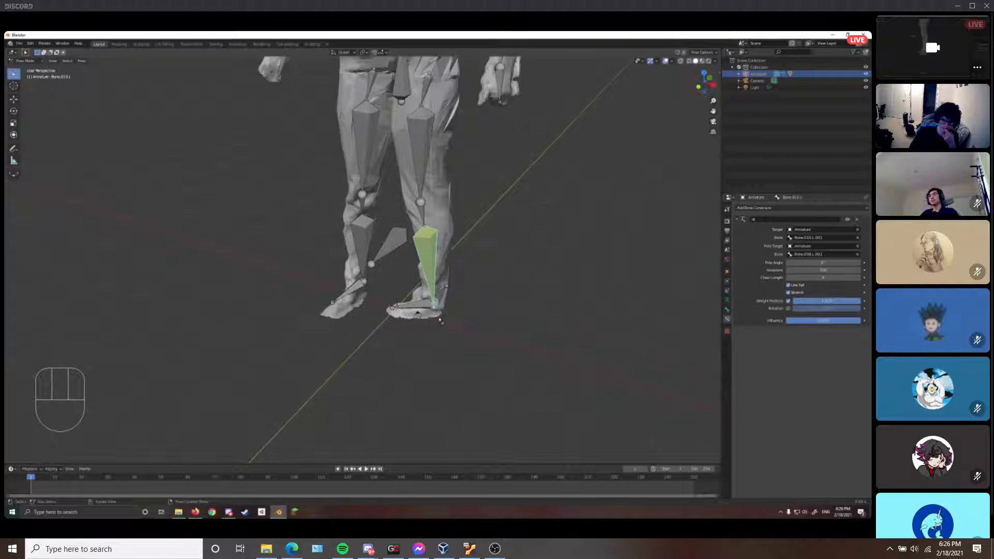
{"action": "scroll", "coordinate": [454, 264], "scroll_direction": "up", "scroll_amount": 2}
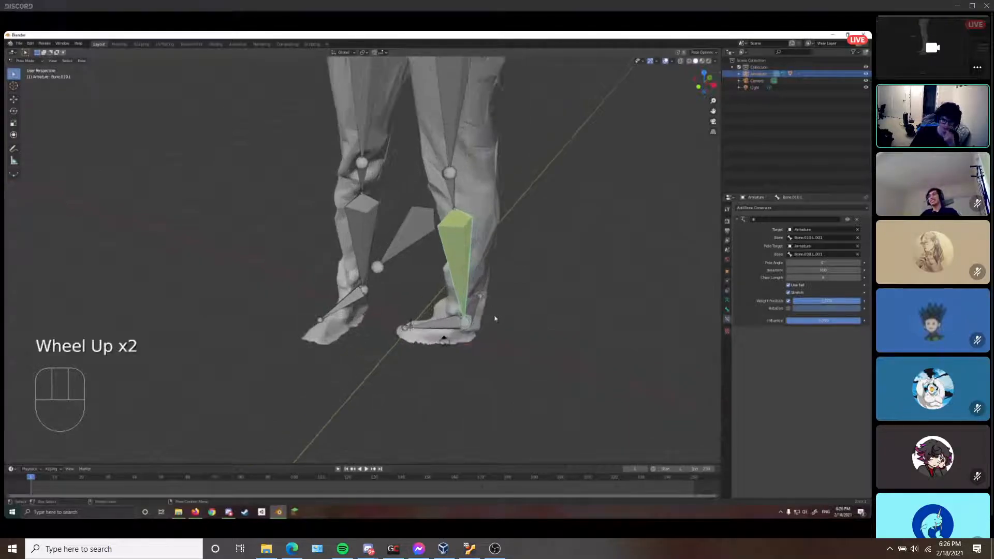
{"action": "middle_click_drag", "start_coordinate": [454, 264], "coordinate": [339, 242]}
{"action": "middle_click_drag", "start_coordinate": [491, 294], "coordinate": [453, 304]}
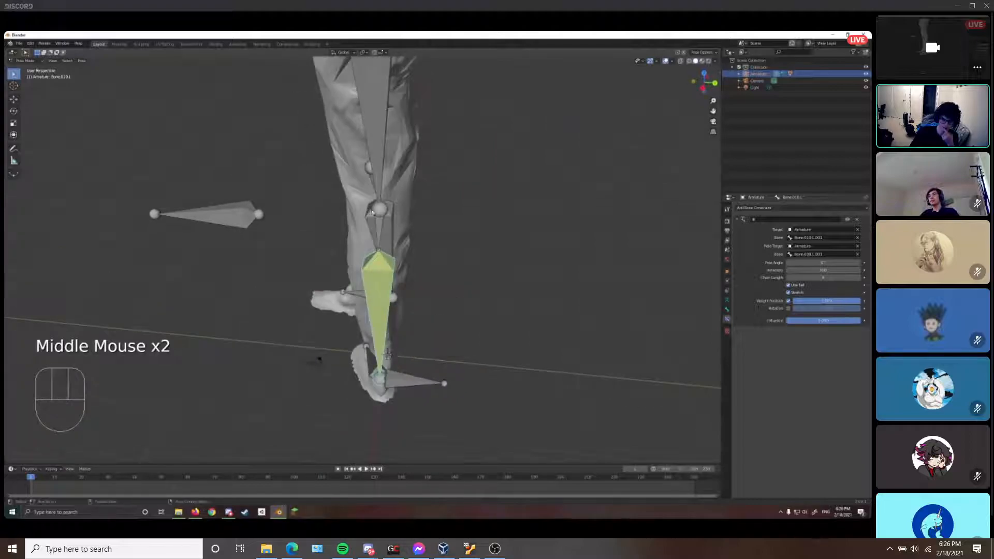
{"action": "middle_click_drag", "start_coordinate": [387, 353], "coordinate": [467, 312]}
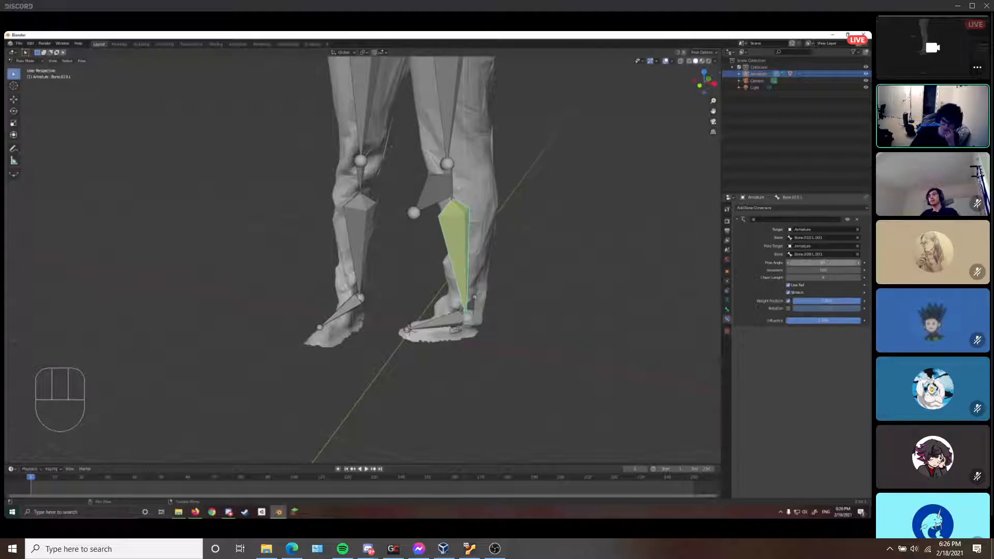
{"action": "mouse_move", "coordinate": [821, 263]}
{"action": "left_mouse_down"}
{"action": "mouse_move", "coordinate": [852, 263]}
{"action": "mouse_move", "coordinate": [822, 263]}
{"action": "left_mouse_up"}
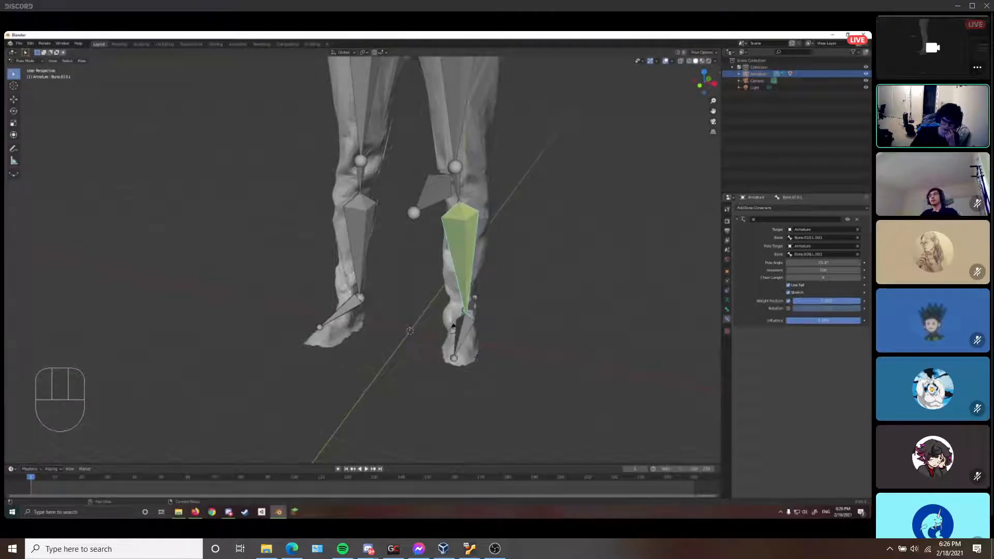
{"action": "left_click", "coordinate": [822, 262]}
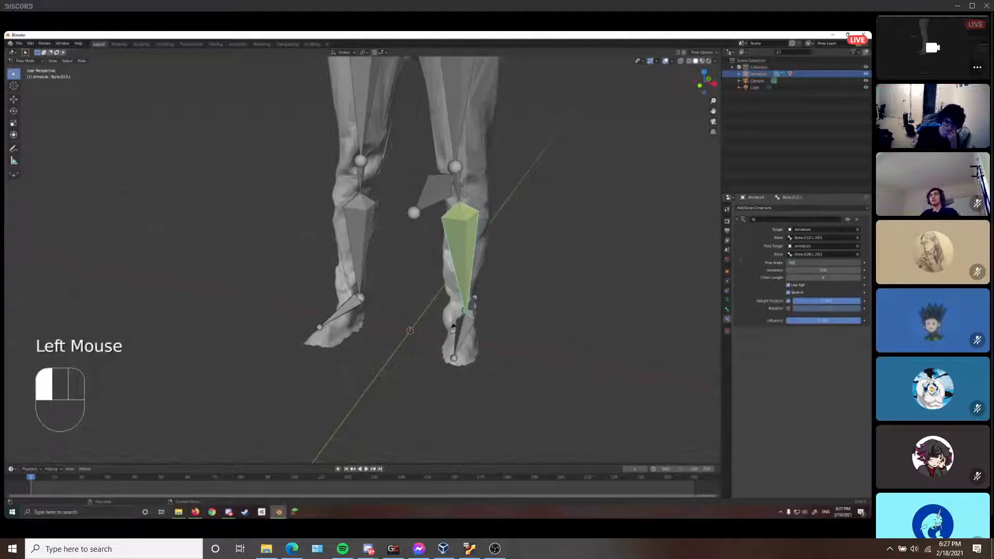
{"action": "key", "text": "Return"}
Try raising the left heel control bone to test how the knee bends, and undo the move
{"action": "middle_click_drag", "start_coordinate": [647, 243], "coordinate": [467, 230]}
{"action": "scroll", "coordinate": [643, 273], "scroll_direction": "down", "scroll_amount": 2}
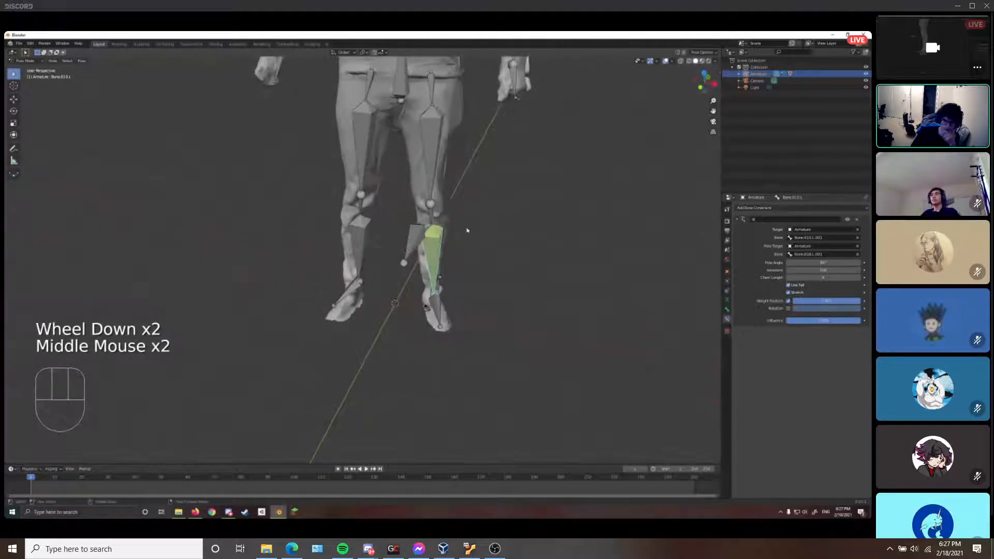
{"action": "middle_click_drag", "start_coordinate": [538, 246], "coordinate": [525, 288]}
{"action": "left_click", "coordinate": [430, 269]}
{"action": "key", "text": "g"}
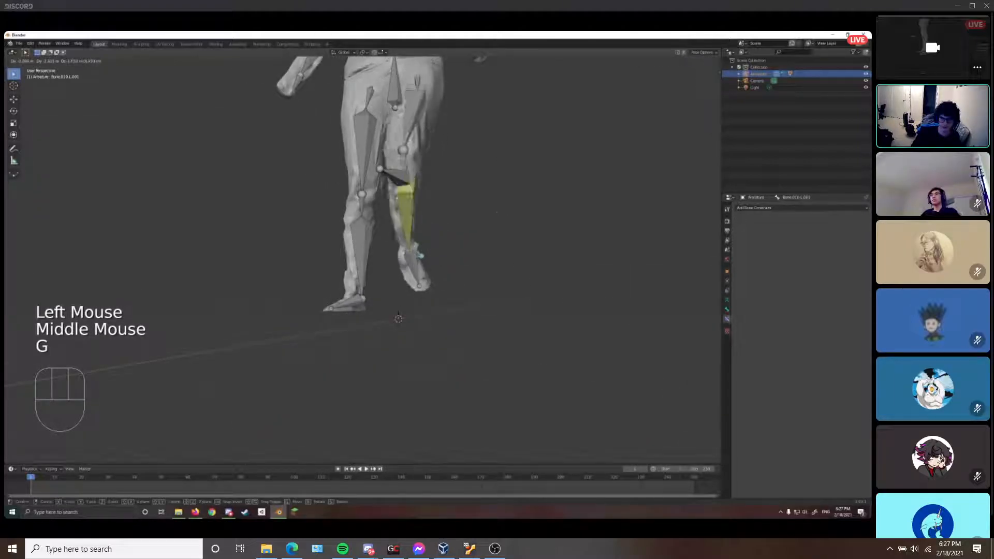
{"action": "right_click", "coordinate": [529, 225]}
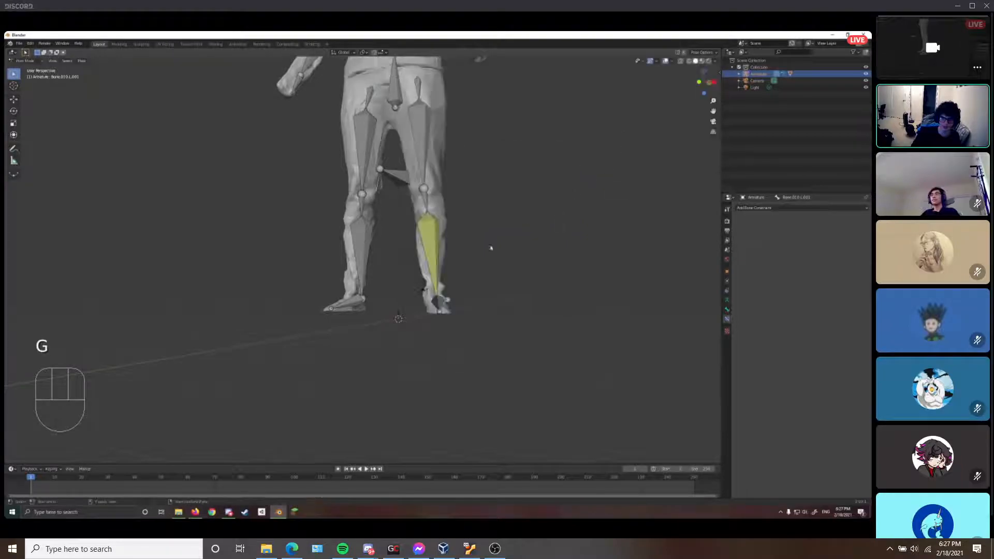
{"action": "key", "text": "g"}
{"action": "left_click", "coordinate": [588, 179]}
{"action": "middle_click_drag", "start_coordinate": [587, 179], "coordinate": [498, 196]}
{"action": "middle_click_drag", "start_coordinate": [334, 282], "coordinate": [536, 260]}
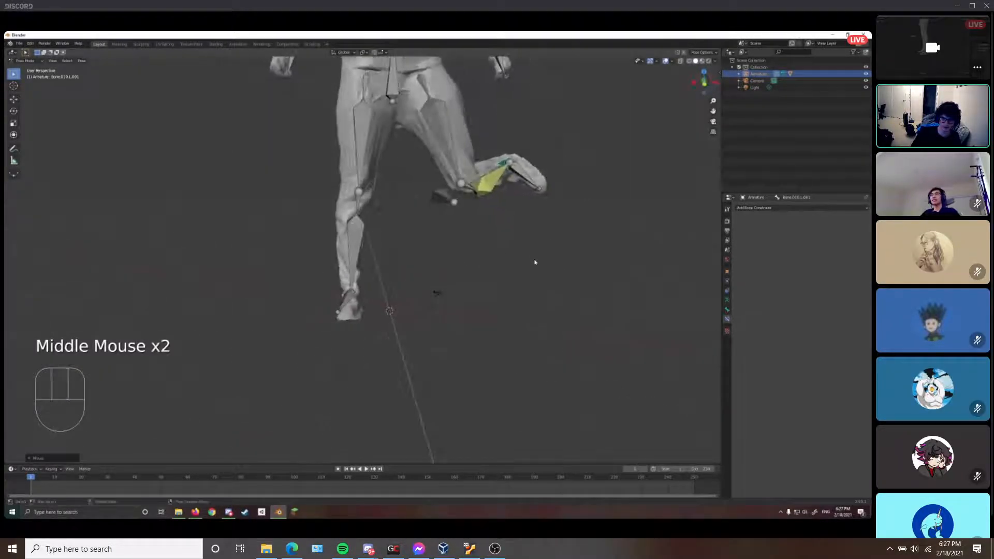
{"action": "key", "text": "ctrl+z"}
Try lifting the left heel control bone behind the body and moving the knee pole bone around, and undo both moves
{"action": "middle_click_drag", "start_coordinate": [533, 204], "coordinate": [336, 226]}
{"action": "left_click", "coordinate": [332, 217]}
{"action": "scroll", "coordinate": [424, 221], "scroll_direction": "down", "scroll_amount": 2}
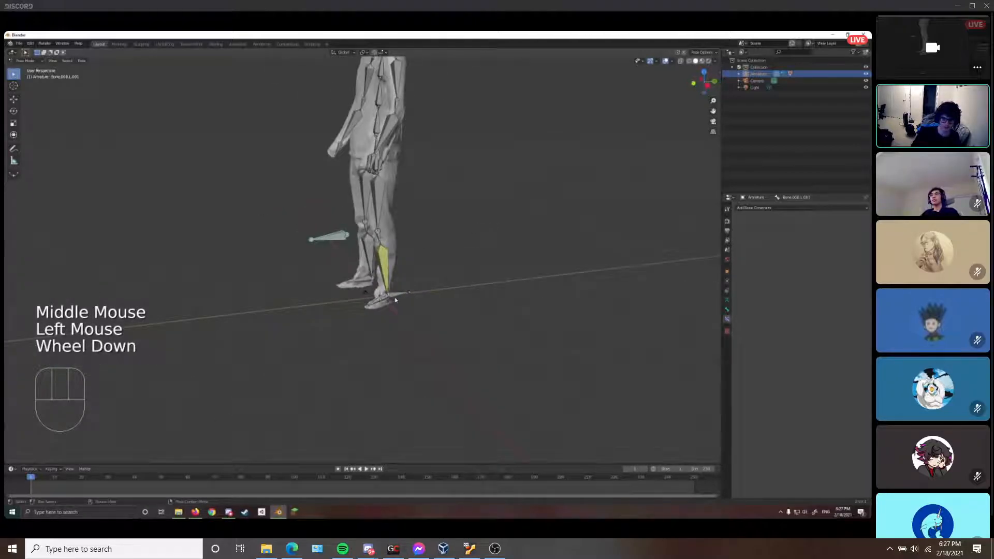
{"action": "left_click", "coordinate": [396, 300]}
{"action": "key", "text": "g"}
{"action": "left_click", "coordinate": [331, 242]}
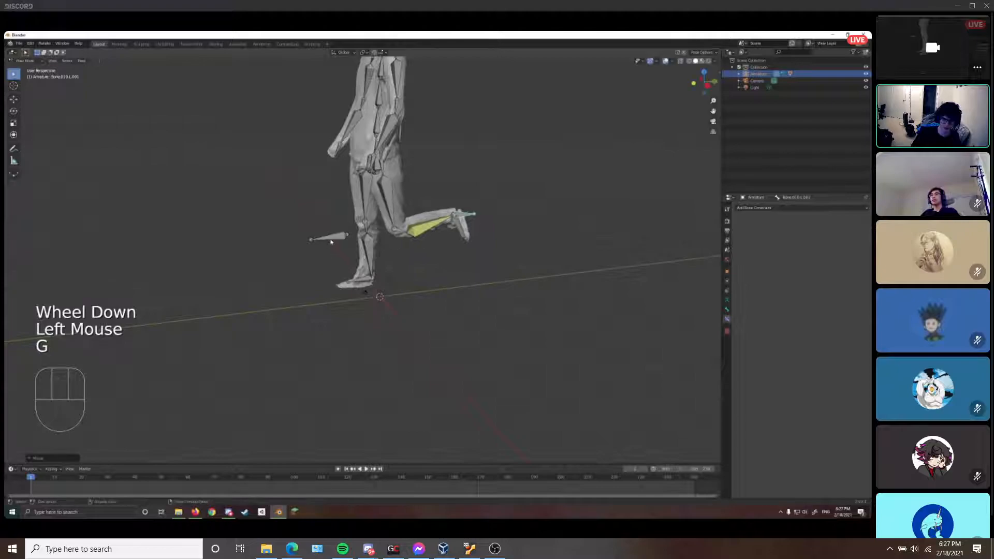
{"action": "left_click", "coordinate": [331, 242]}
{"action": "key", "text": "g"}
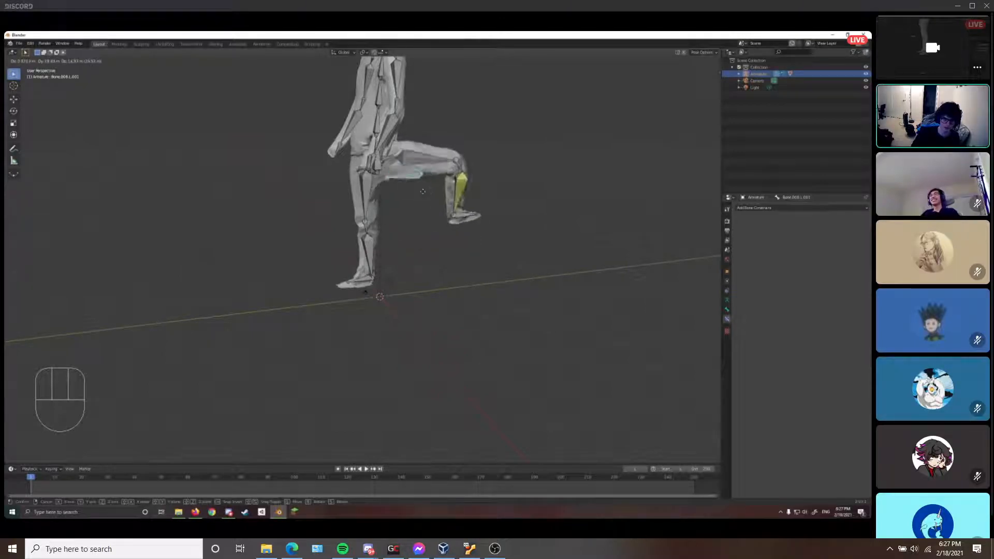
{"action": "left_click", "coordinate": [491, 253]}
{"action": "key", "text": "ctrl+z"}
{"action": "key", "text": "ctrl+z"}
Select the left hand bone and switch the armature to Edit Mode
{"action": "middle_click_drag", "start_coordinate": [459, 222], "coordinate": [440, 150]}
{"action": "scroll", "coordinate": [458, 175], "scroll_direction": "down", "scroll_amount": 2}
{"action": "left_click", "coordinate": [433, 153]}
{"action": "scroll", "coordinate": [428, 226], "scroll_direction": "up", "scroll_amount": 3}
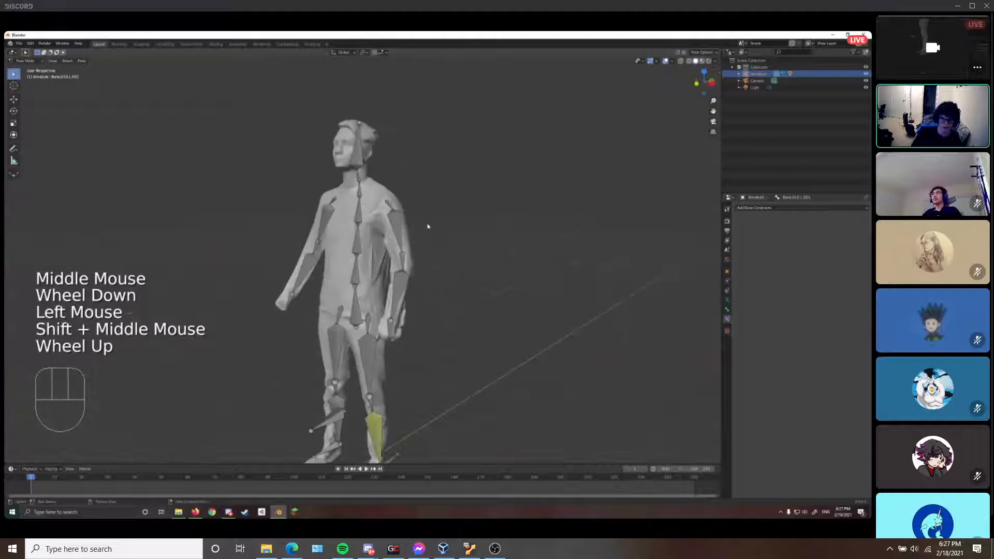
{"action": "scroll", "coordinate": [394, 309], "scroll_direction": "down", "scroll_amount": 1}
{"action": "left_click", "coordinate": [437, 248]}
{"action": "scroll", "coordinate": [430, 275], "scroll_direction": "up", "scroll_amount": 2}
{"action": "left_click", "coordinate": [401, 334]}
{"action": "scroll", "coordinate": [432, 350], "scroll_direction": "up", "scroll_amount": 1}
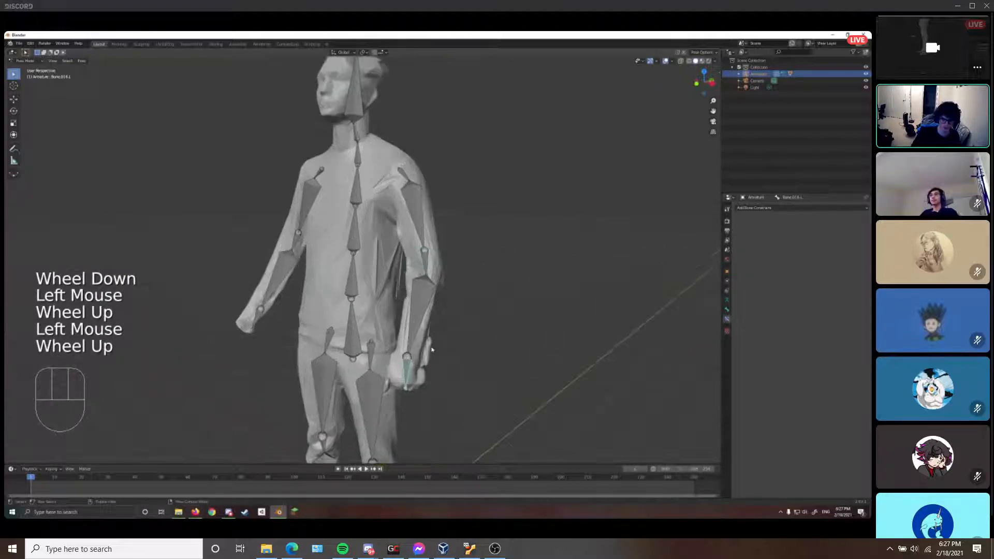
{"action": "left_click", "coordinate": [23, 61]}
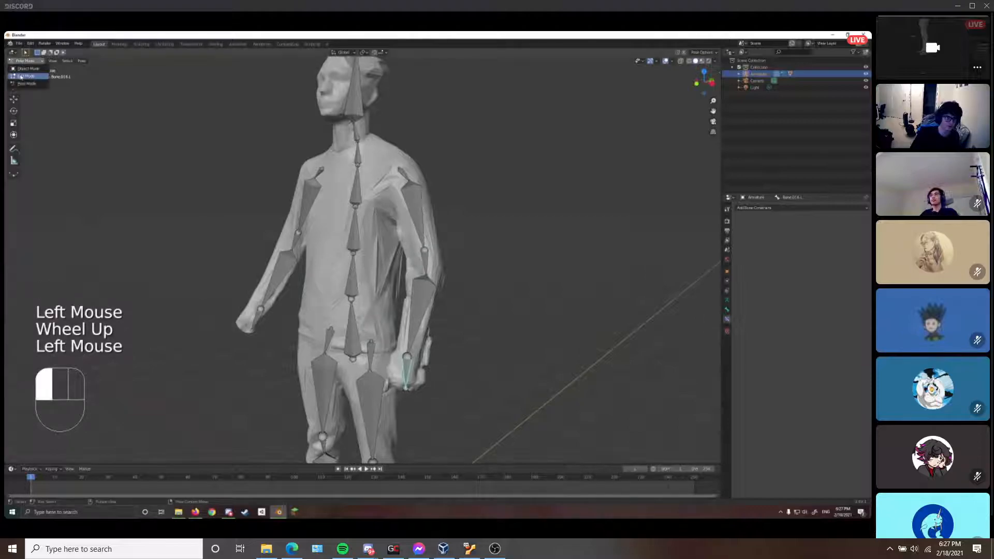
{"action": "left_click", "coordinate": [24, 76]}
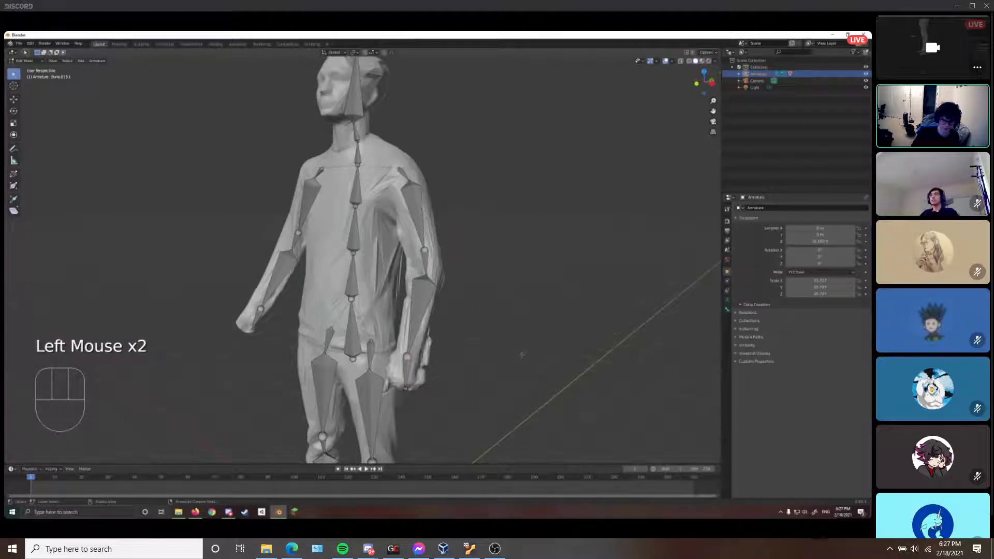
Extrude one control bone backward from the left wrist joint and another from the left elbow joint
{"action": "middle_click_drag", "start_coordinate": [521, 355], "coordinate": [483, 356]}
{"action": "scroll", "coordinate": [483, 356], "scroll_direction": "up", "scroll_amount": 1}
{"action": "key", "text": "e"}
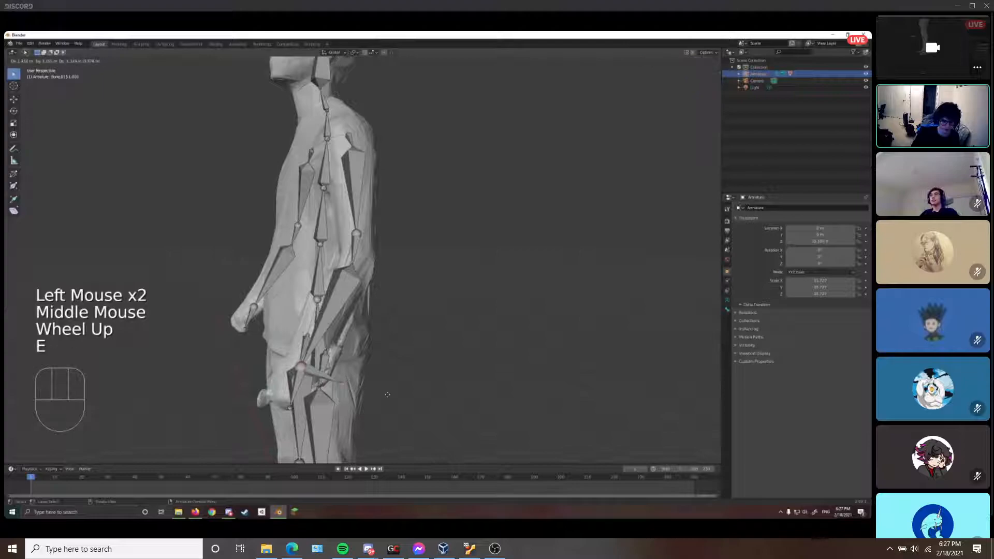
{"action": "left_click", "coordinate": [357, 234]}
{"action": "key", "text": "e"}
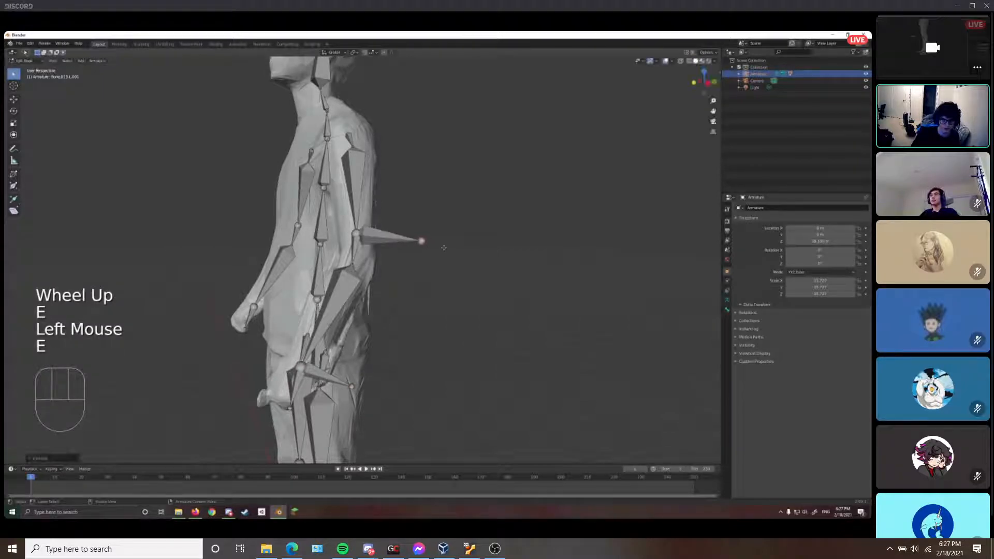
{"action": "left_click", "coordinate": [422, 241]}
Clear the parent of the new wrist and elbow control bones and move the elbow bone away behind the arm
{"action": "left_click", "coordinate": [327, 376], "text": "shift"}
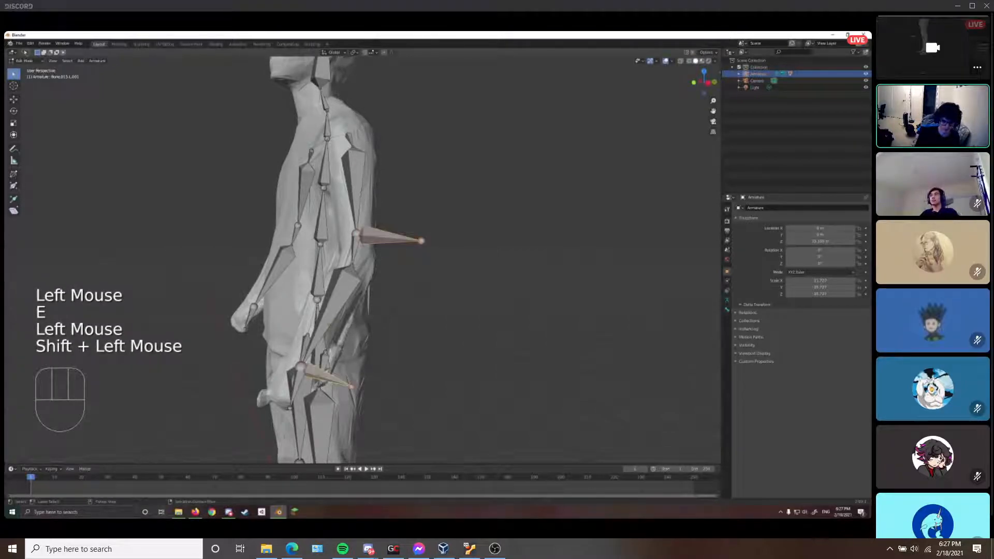
{"action": "key", "text": "alt+p"}
{"action": "left_click", "coordinate": [324, 375]}
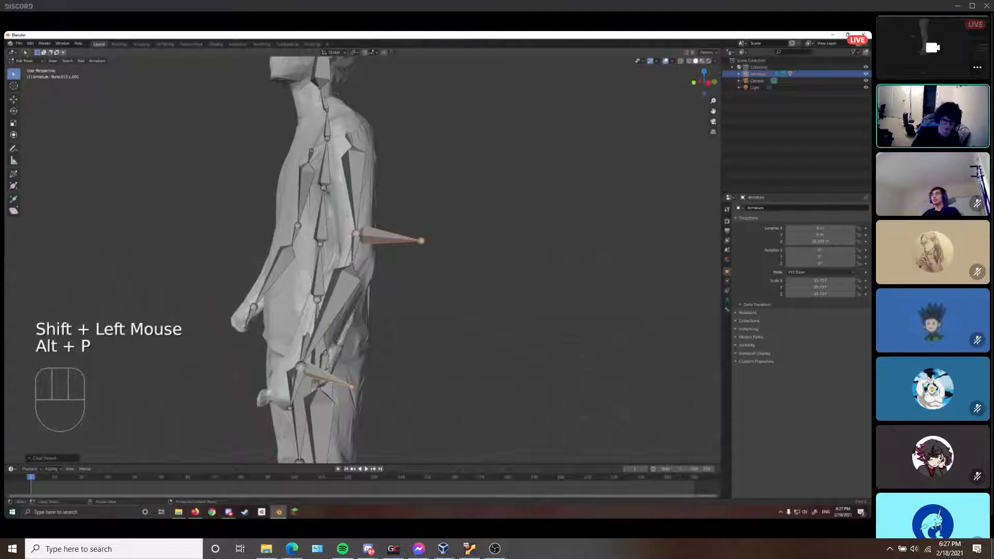
{"action": "key", "text": "g"}
{"action": "left_click", "coordinate": [397, 380]}
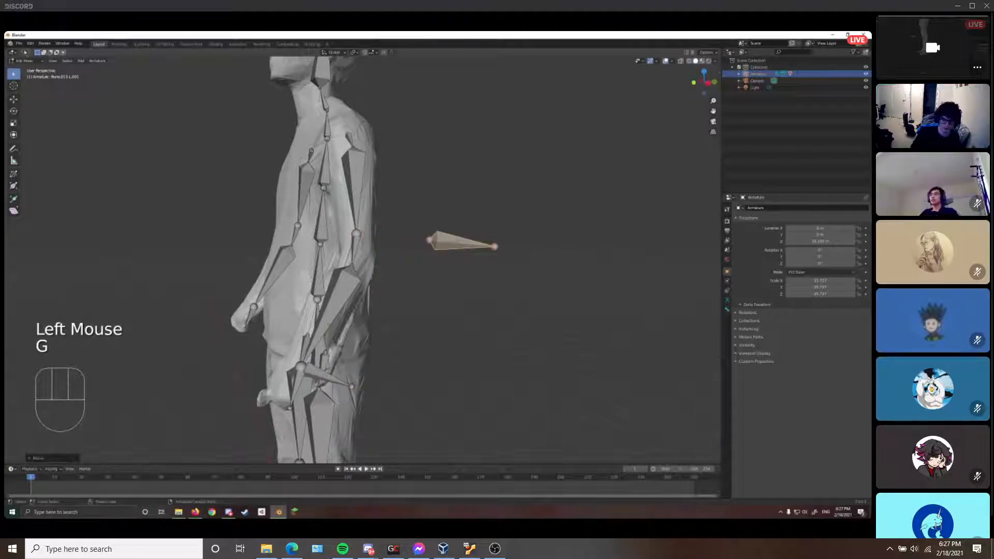
Switch the armature to Pose Mode and add an Inverse Kinematics constraint to the left hand bone
{"action": "left_click", "coordinate": [334, 315]}
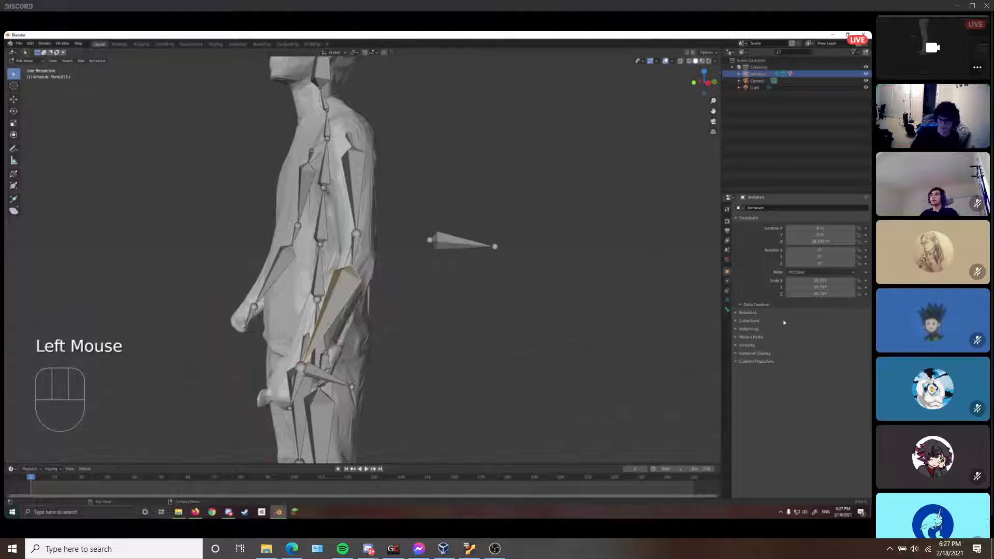
{"action": "left_click", "coordinate": [295, 387]}
{"action": "middle_click_drag", "start_coordinate": [294, 387], "coordinate": [335, 390]}
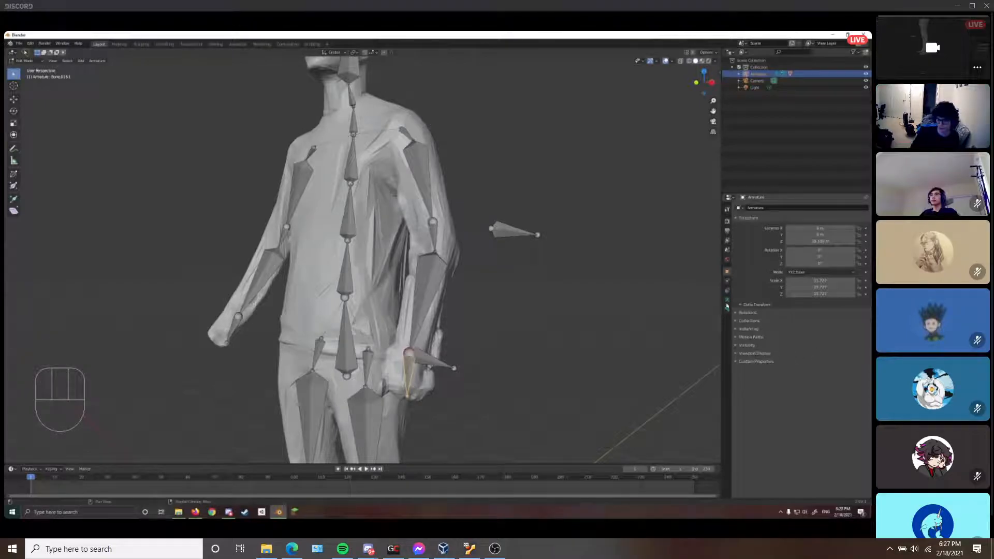
{"action": "left_click", "coordinate": [29, 66]}
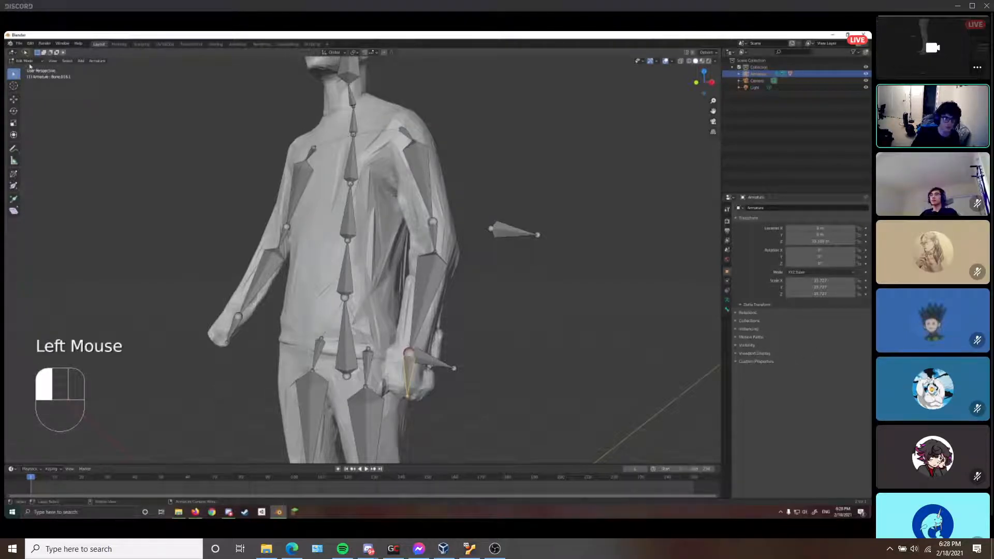
{"action": "left_click", "coordinate": [30, 62]}
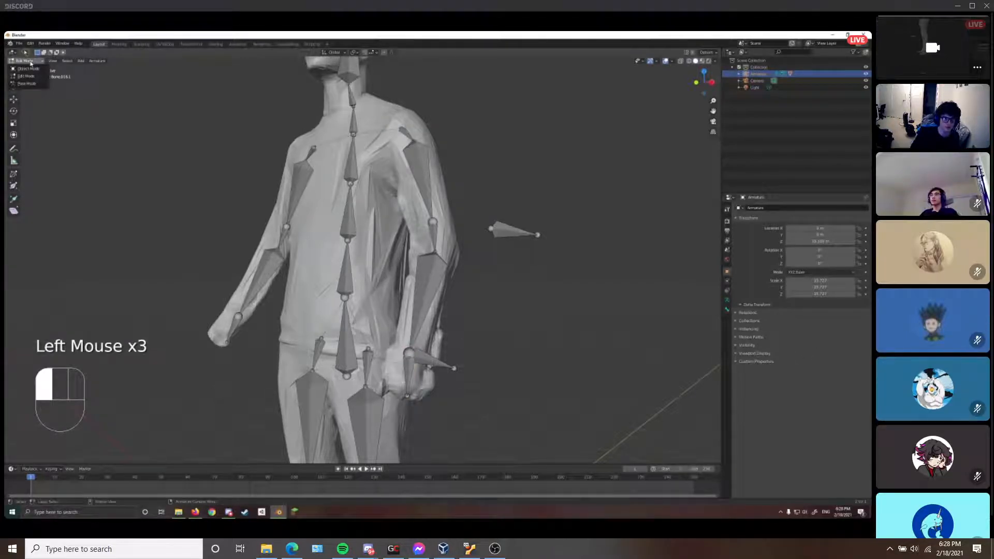
{"action": "left_click", "coordinate": [27, 83]}
{"action": "left_click", "coordinate": [408, 374]}
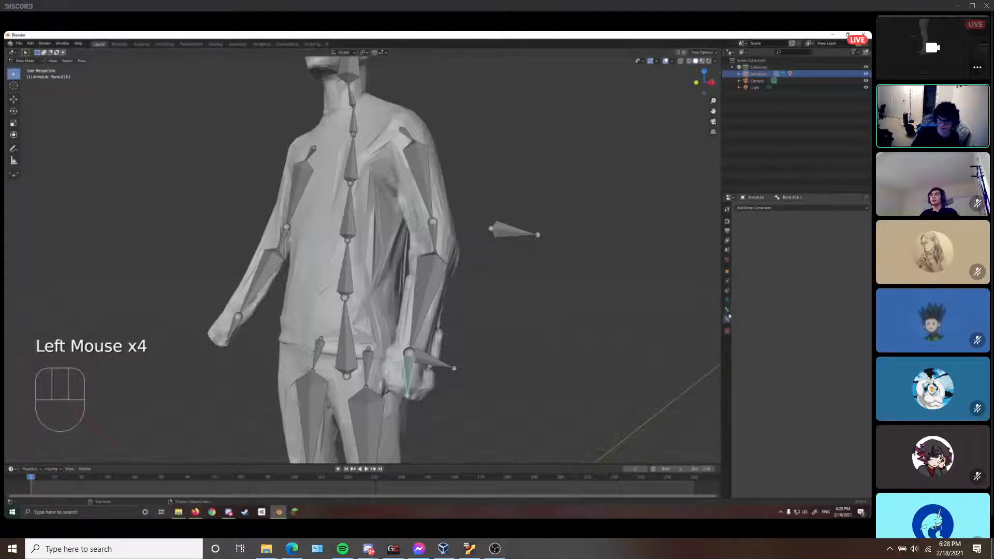
{"action": "left_click", "coordinate": [758, 208]}
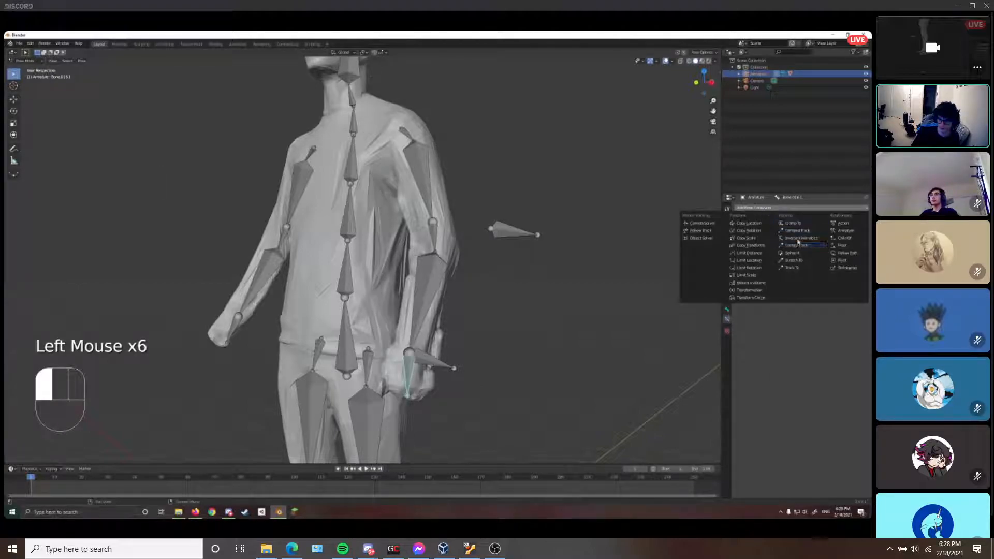
{"action": "left_click", "coordinate": [798, 237]}
Set the target of the left hand's IK constraint to the armature and its bone to the wrist control bone, Bone.013.L.001
{"action": "left_click", "coordinate": [858, 230]}
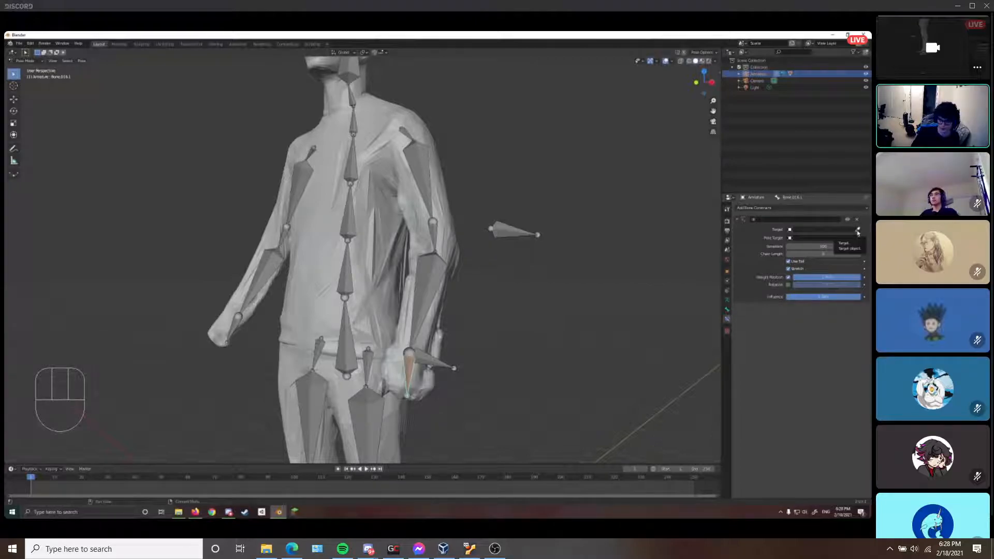
{"action": "left_click", "coordinate": [432, 357]}
{"action": "left_click", "coordinate": [810, 237]}
{"action": "left_click", "coordinate": [434, 358]}
{"action": "left_click", "coordinate": [434, 358]}
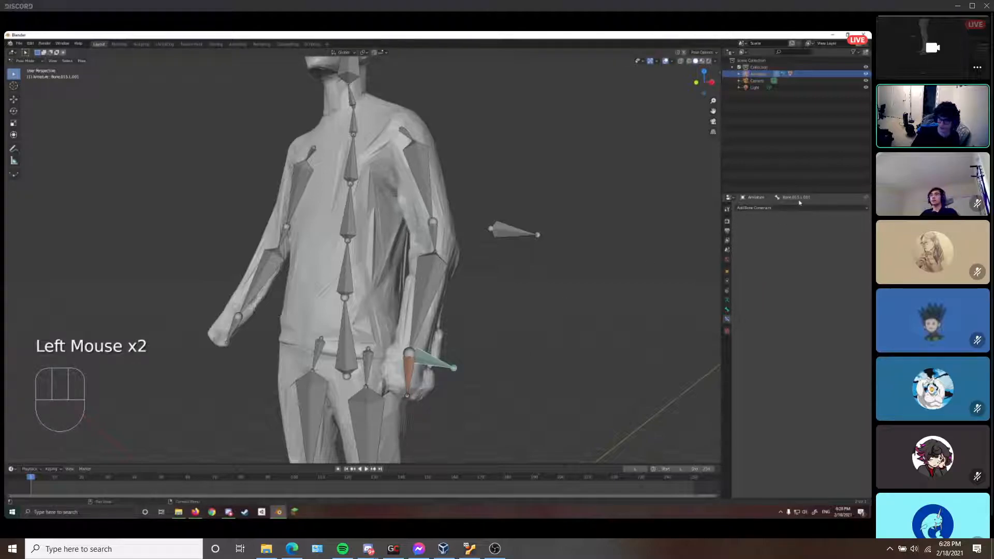
{"action": "left_click", "coordinate": [408, 374]}
{"action": "left_click", "coordinate": [810, 229]}
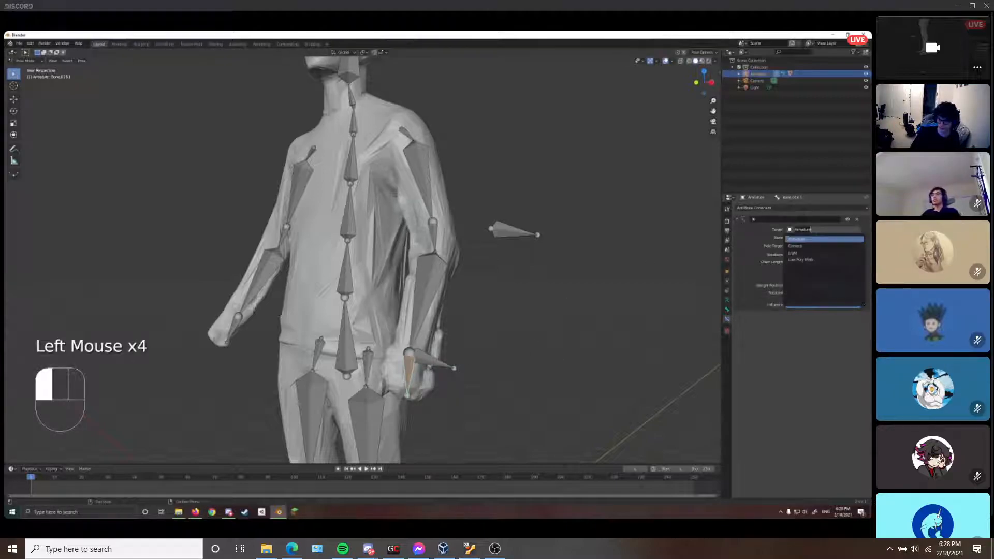
{"action": "key", "text": "Return"}
{"action": "left_click", "coordinate": [824, 237]}
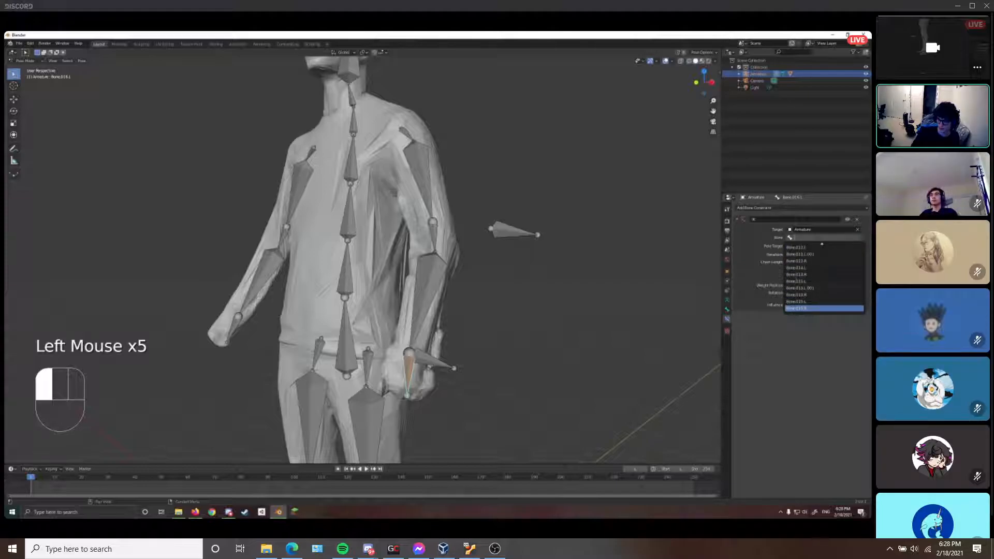
{"action": "left_click", "coordinate": [800, 288]}
Set the left hand IK constraint's pole target to the armature and its pole bone to the elbow control bone
{"action": "middle_click_drag", "start_coordinate": [469, 311], "coordinate": [372, 363]}
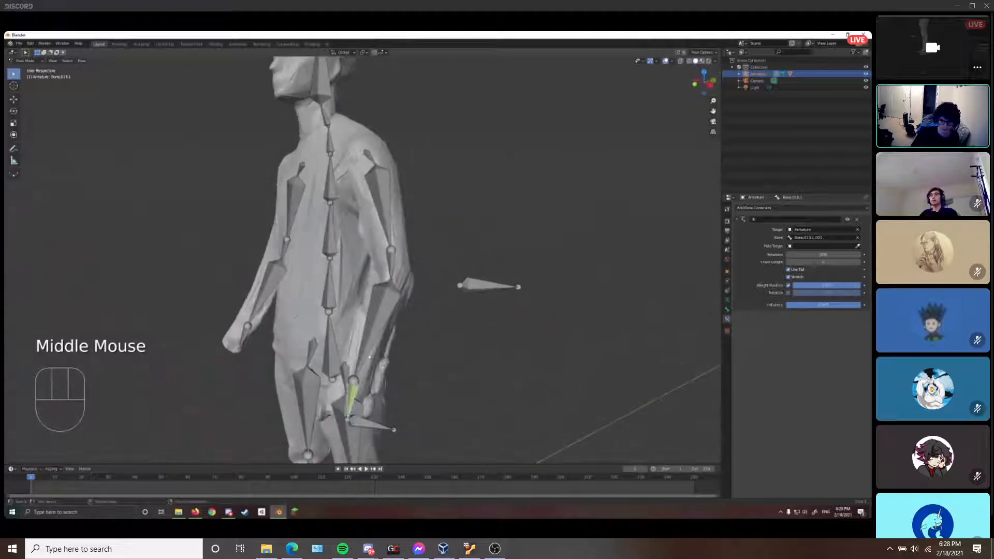
{"action": "left_click", "coordinate": [850, 247]}
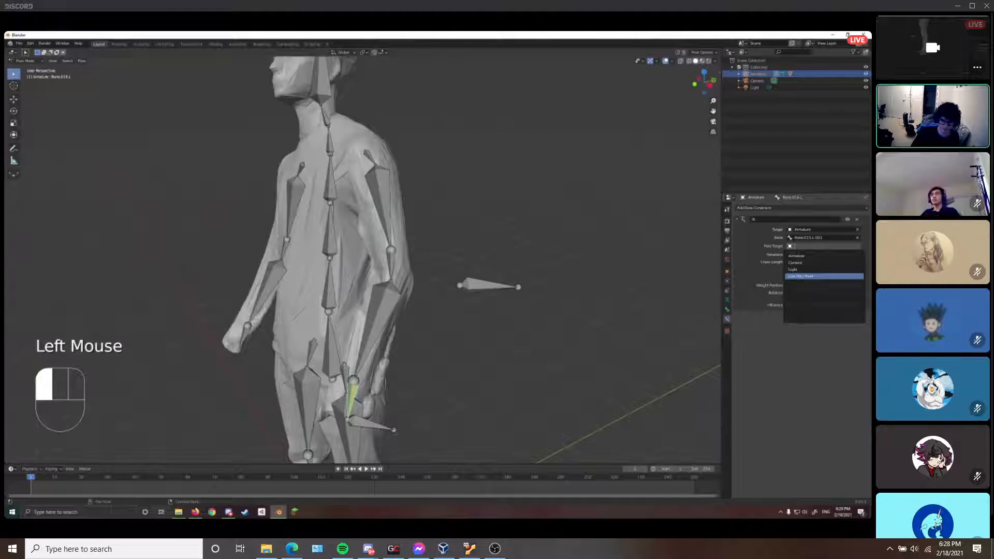
{"action": "left_click", "coordinate": [798, 256]}
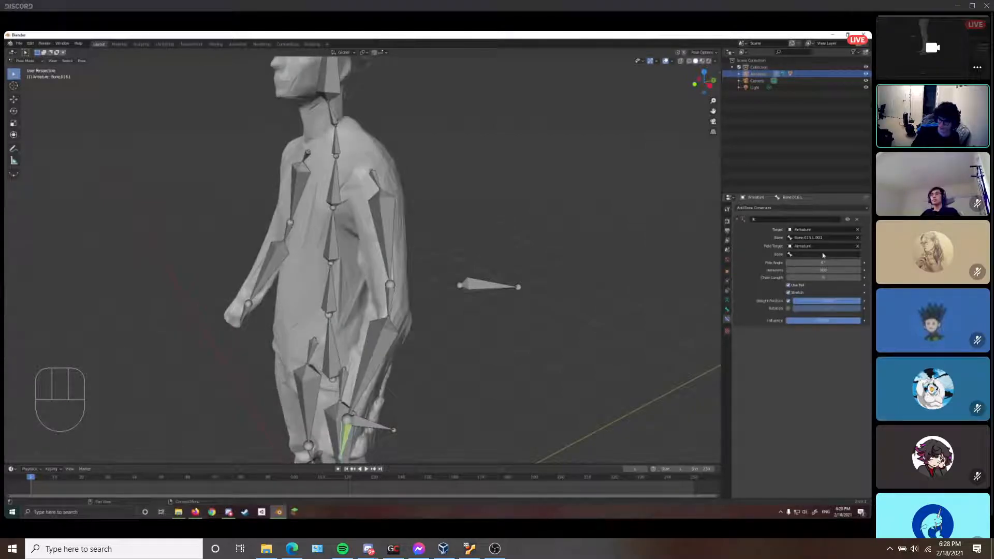
{"action": "left_click", "coordinate": [823, 255]}
{"action": "left_click", "coordinate": [485, 286]}
{"action": "left_click", "coordinate": [484, 285]}
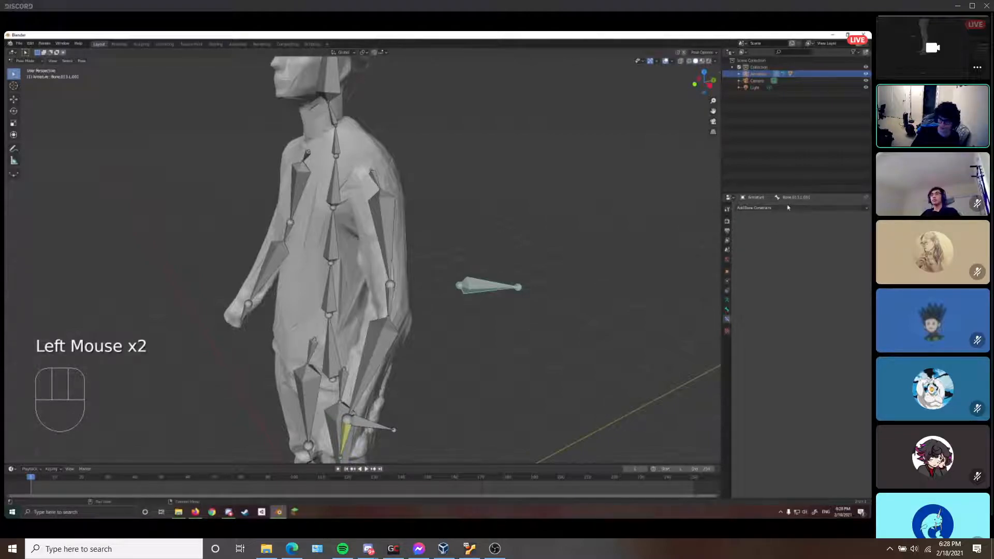
{"action": "left_click", "coordinate": [364, 424]}
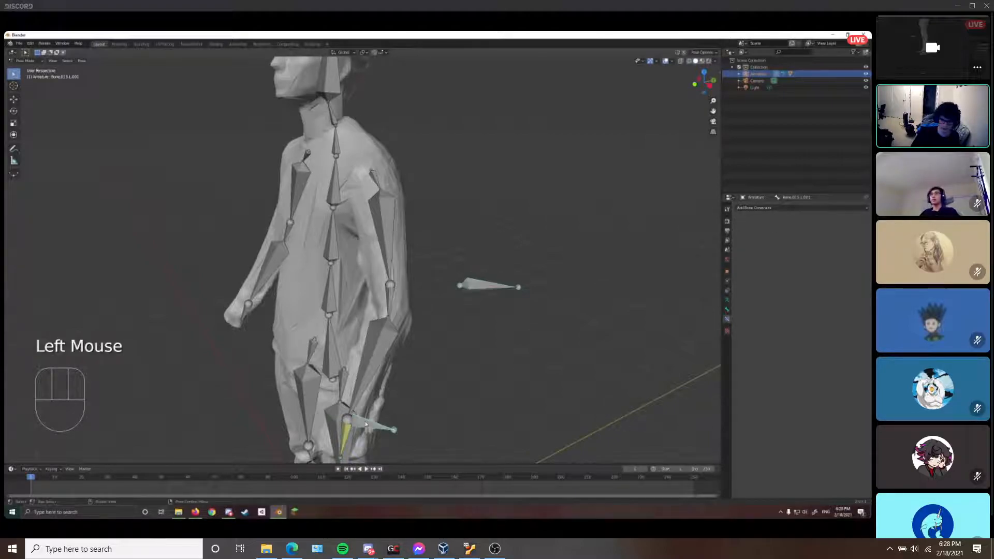
{"action": "left_click", "coordinate": [347, 432]}
{"action": "left_click", "coordinate": [823, 254]}
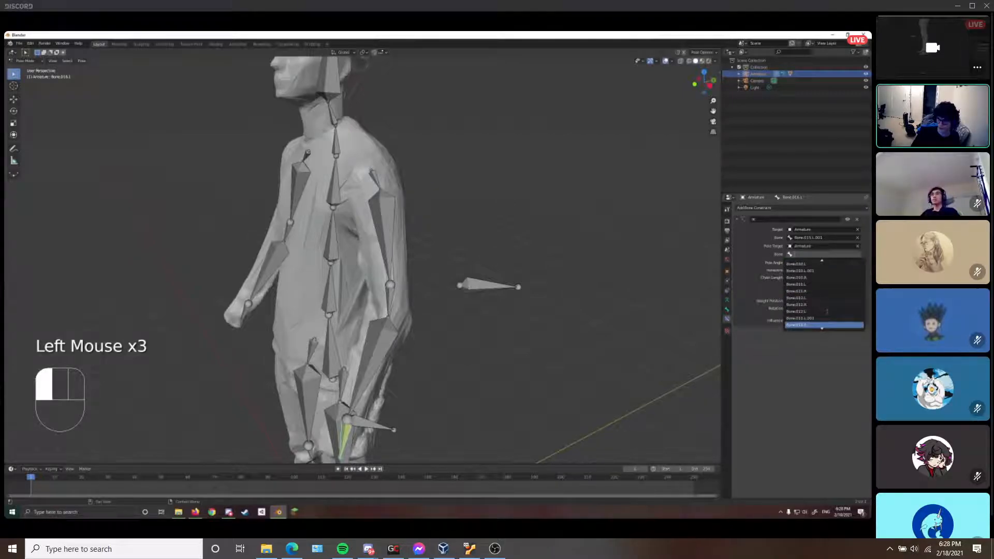
{"action": "left_click", "coordinate": [818, 318]}
{"action": "scroll", "coordinate": [389, 333], "scroll_direction": "down", "scroll_amount": 2}
{"action": "mouse_move", "coordinate": [390, 333]}
{"action": "middle_mouse_down"}
{"action": "mouse_move", "coordinate": [445, 292]}
{"action": "mouse_move", "coordinate": [373, 314]}
{"action": "mouse_move", "coordinate": [386, 352]}
{"action": "middle_mouse_up"}
Undo the left hand's IK constraint setup, going back to the armature's Edit Mode
{"action": "key", "text": "ctrl+z"}
{"action": "key", "text": "ctrl+z"}
{"action": "scroll", "coordinate": [373, 299], "scroll_direction": "up", "scroll_amount": 3}
{"action": "key", "text": "ctrl+z"}
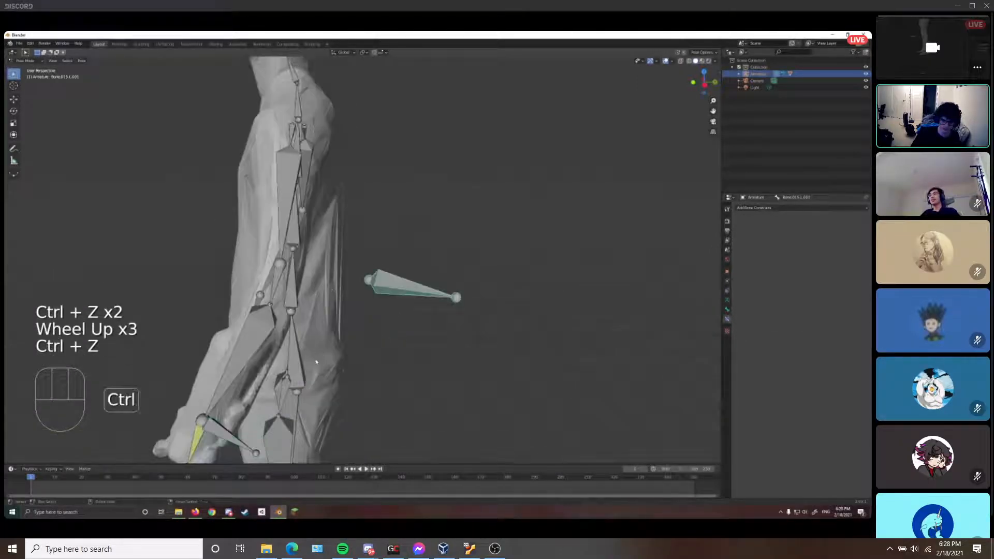
{"action": "key", "text": "ctrl+z"}
{"action": "key", "text": "ctrl+z"}
{"action": "key", "text": "ctrl+z"}
{"action": "key", "text": "ctrl+z"}
{"action": "key", "text": "ctrl+z"}
{"action": "key", "text": "ctrl+z"}
{"action": "key", "text": "ctrl+z"}
{"action": "key", "text": "ctrl+z"}
{"action": "key", "text": "ctrl+z"}
{"action": "left_click", "coordinate": [296, 392]}
{"action": "scroll", "coordinate": [295, 392], "scroll_direction": "down", "scroll_amount": 2}
Try to redo the undone armature and constraint changes
{"action": "key", "text": "ctrl+shift+z"}
{"action": "key", "text": "ctrl+shift+z"}
{"action": "key", "text": "ctrl+shift+z"}
{"action": "key", "text": "ctrl+shift+z"}
{"action": "key", "text": "ctrl+shift+z"}
{"action": "key", "text": "ctrl+shift+z"}
{"action": "key", "text": "ctrl+shift+z"}
{"action": "key", "text": "ctrl+shift+z"}
{"action": "key", "text": "ctrl+shift+z"}
{"action": "key", "text": "ctrl+shift+z"}
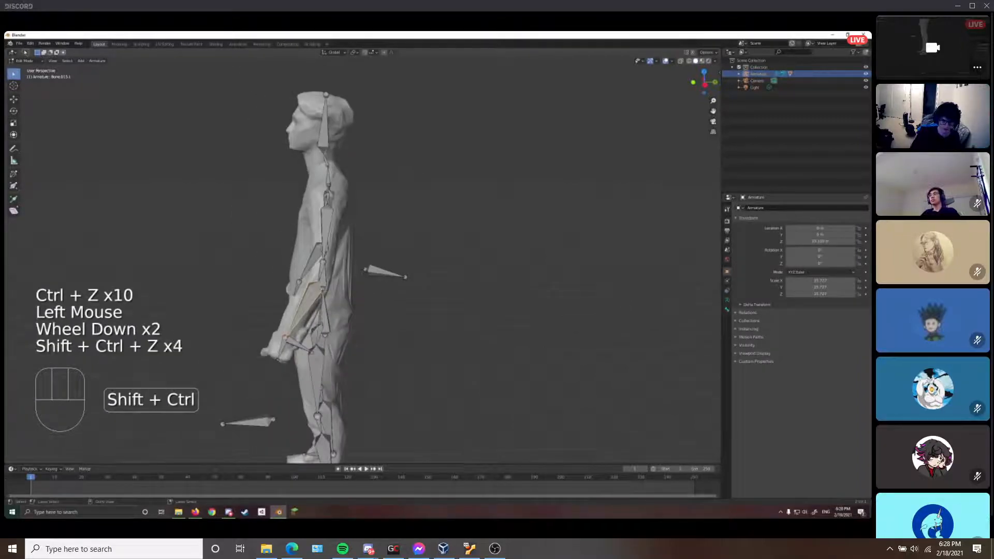
{"action": "key", "text": "ctrl+shift+z"}
{"action": "key", "text": "ctrl+shift+z"}
{"action": "key", "text": "ctrl+shift+z"}
{"action": "key", "text": "ctrl+shift+z"}
{"action": "key", "text": "ctrl+shift+z"}
{"action": "key", "text": "ctrl+shift+z"}
{"action": "key", "text": "ctrl+shift+z"}
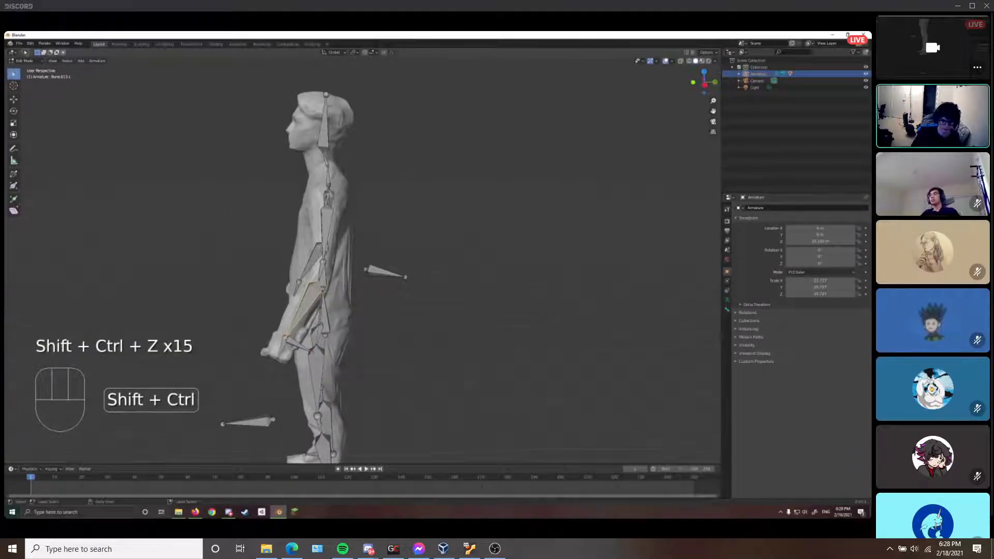
{"action": "key", "text": "ctrl+shift+z"}
{"action": "key", "text": "ctrl+shift+z"}
{"action": "key", "text": "ctrl+shift+z"}
Select the left forearm bone and switch the armature to Pose Mode
{"action": "scroll", "coordinate": [363, 259], "scroll_direction": "up", "scroll_amount": 2}
{"action": "middle_click_drag", "start_coordinate": [363, 259], "coordinate": [446, 227], "text": "shift"}
{"action": "scroll", "coordinate": [438, 225], "scroll_direction": "down", "scroll_amount": 2}
{"action": "left_click", "coordinate": [414, 411]}
{"action": "left_click", "coordinate": [415, 412]}
{"action": "scroll", "coordinate": [430, 259], "scroll_direction": "up", "scroll_amount": 2}
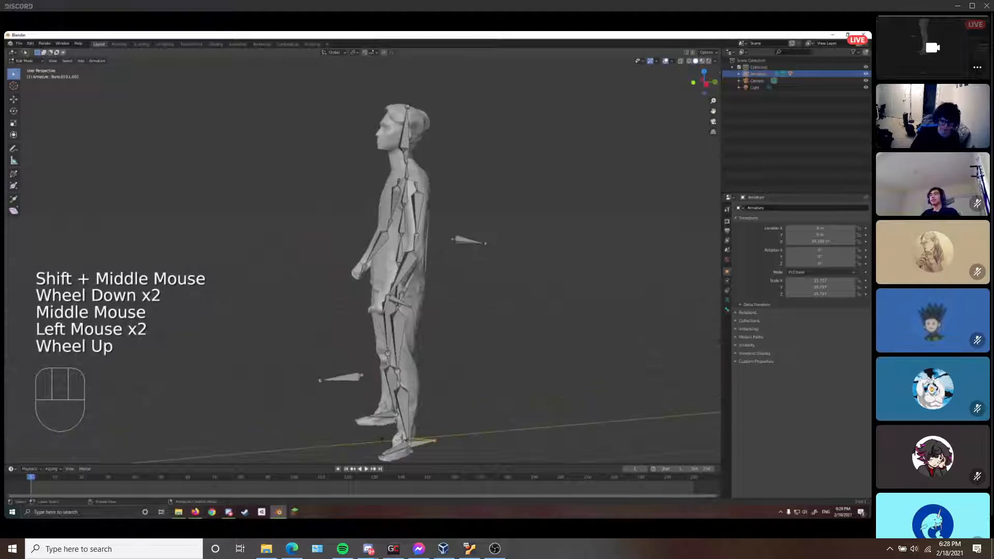
{"action": "left_click", "coordinate": [428, 277]}
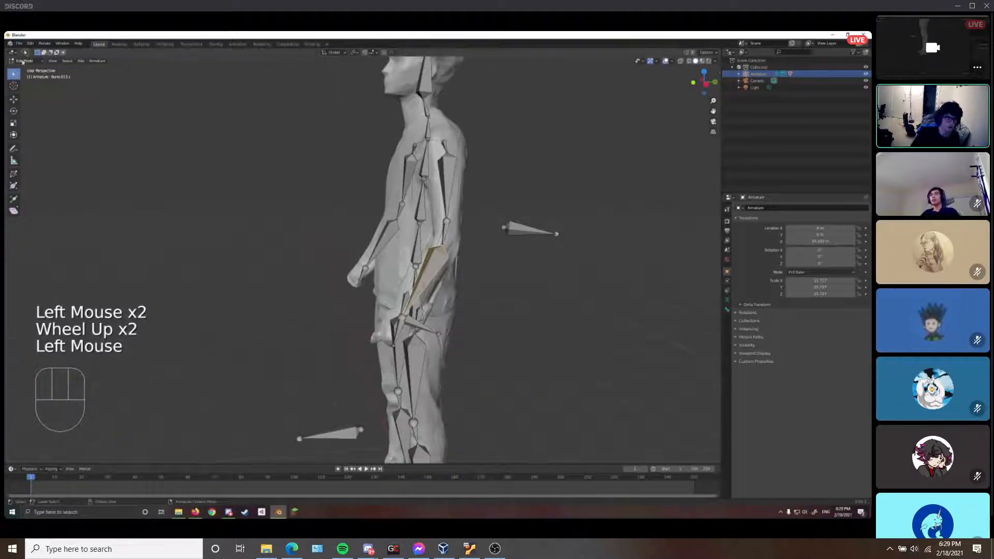
{"action": "left_click", "coordinate": [24, 61]}
{"action": "left_click", "coordinate": [28, 83]}
{"action": "scroll", "coordinate": [475, 250], "scroll_direction": "down", "scroll_amount": 1}
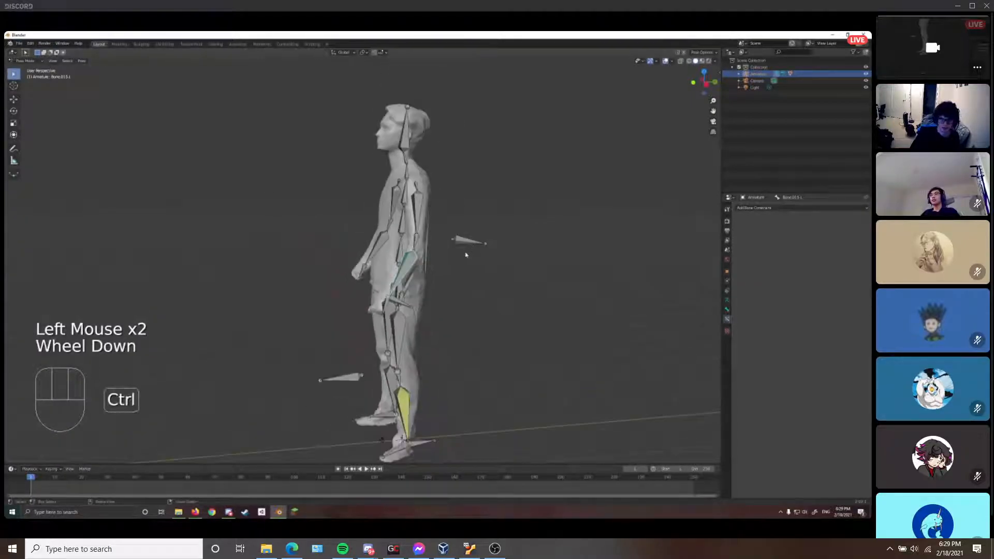
{"action": "scroll", "coordinate": [466, 255], "scroll_direction": "up", "scroll_amount": 1}
Add an Inverse Kinematics constraint to the left forearm bone
{"action": "left_click", "coordinate": [421, 311]}
{"action": "left_click", "coordinate": [421, 310]}
{"action": "scroll", "coordinate": [420, 301], "scroll_direction": "down", "scroll_amount": 1}
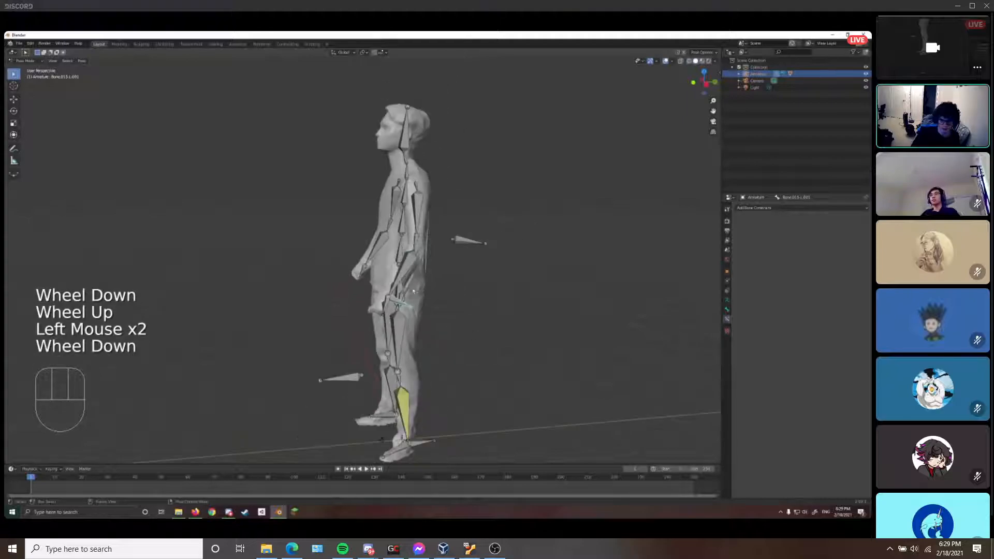
{"action": "left_click", "coordinate": [411, 282]}
{"action": "scroll", "coordinate": [543, 284], "scroll_direction": "up", "scroll_amount": 1}
{"action": "left_click", "coordinate": [760, 209]}
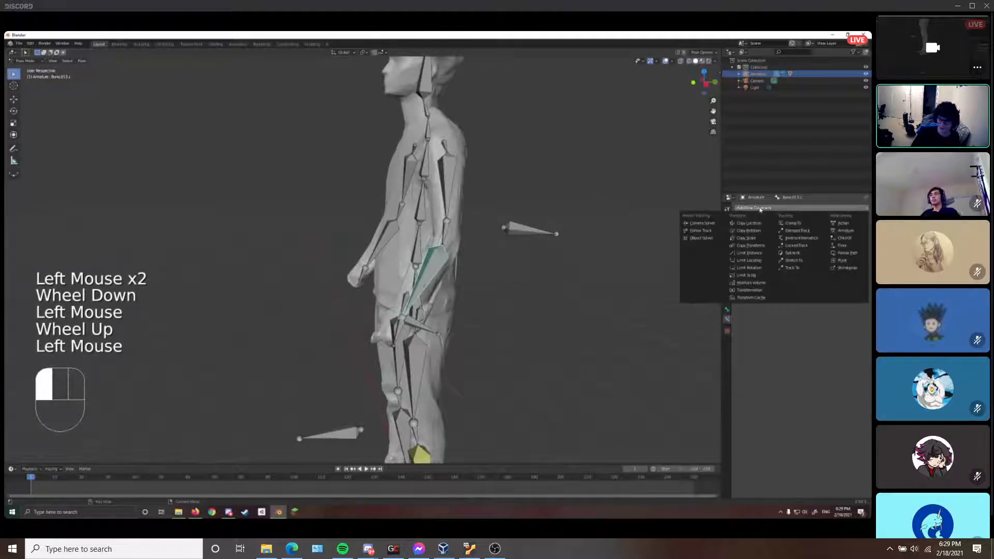
{"action": "left_click", "coordinate": [803, 239]}
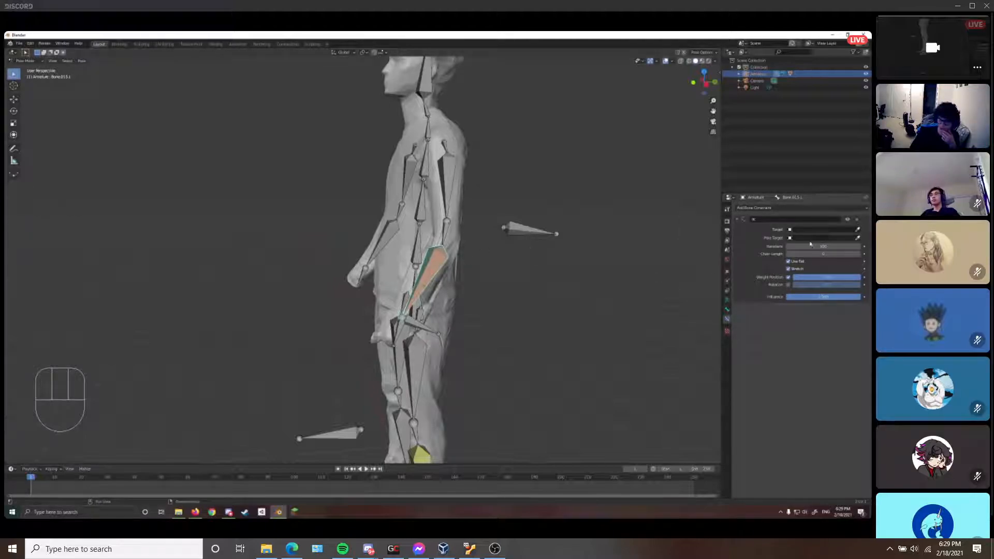
Set the forearm IK constraint's target to the armature and its bone to the wrist control bone, Bone.013.L.001
{"action": "left_click", "coordinate": [858, 229]}
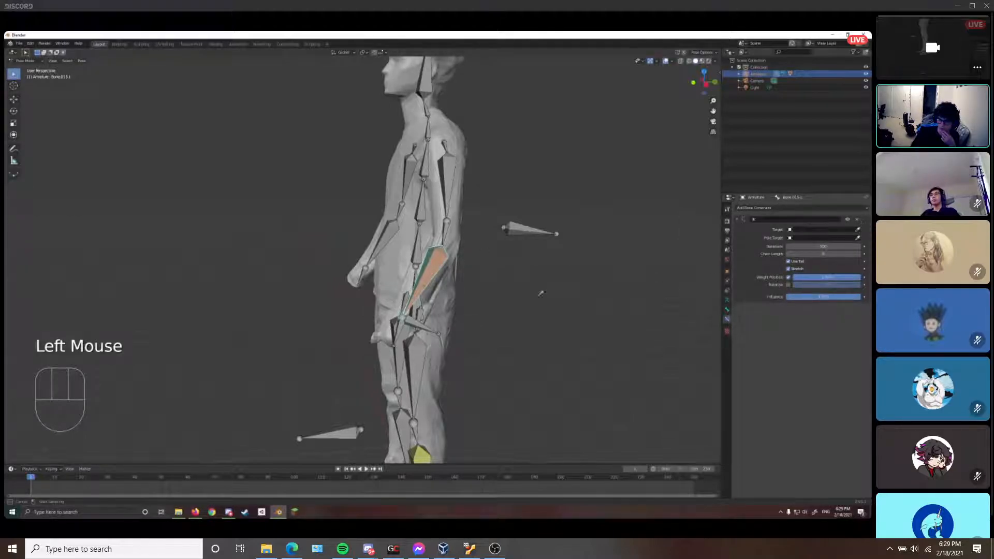
{"action": "left_click", "coordinate": [419, 314]}
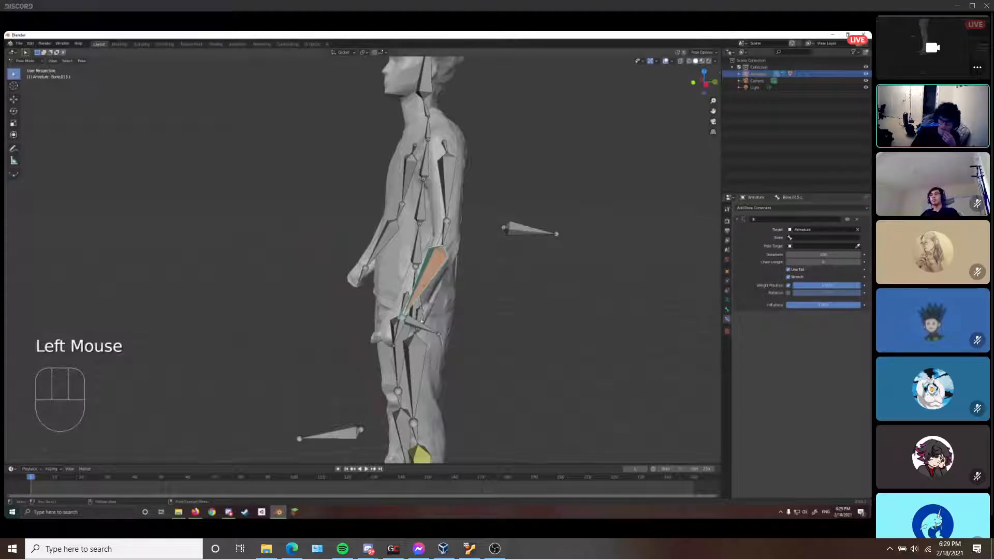
{"action": "left_click", "coordinate": [415, 327]}
{"action": "left_click", "coordinate": [765, 208]}
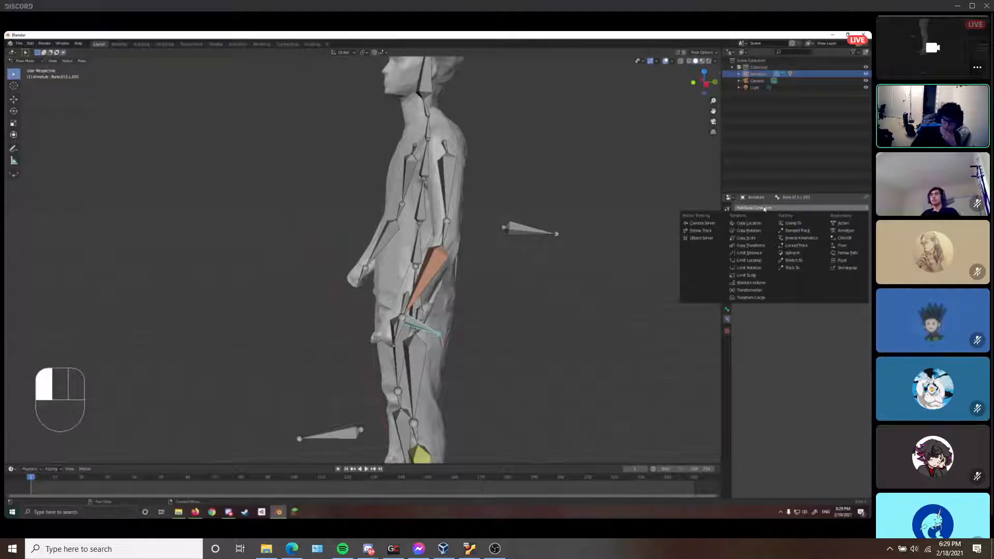
{"action": "left_click", "coordinate": [765, 208]}
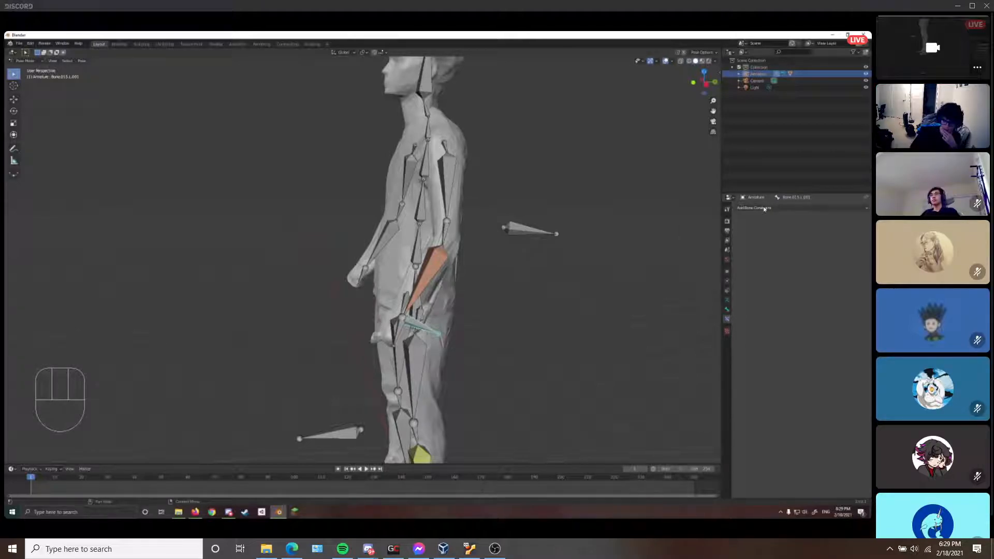
{"action": "left_click", "coordinate": [425, 279]}
{"action": "left_click", "coordinate": [425, 279]}
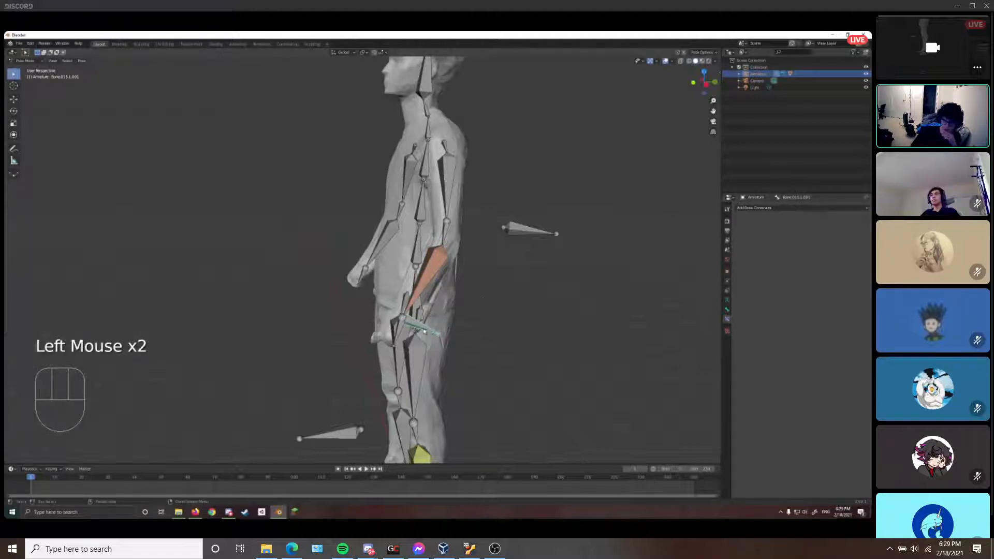
{"action": "left_click", "coordinate": [823, 237]}
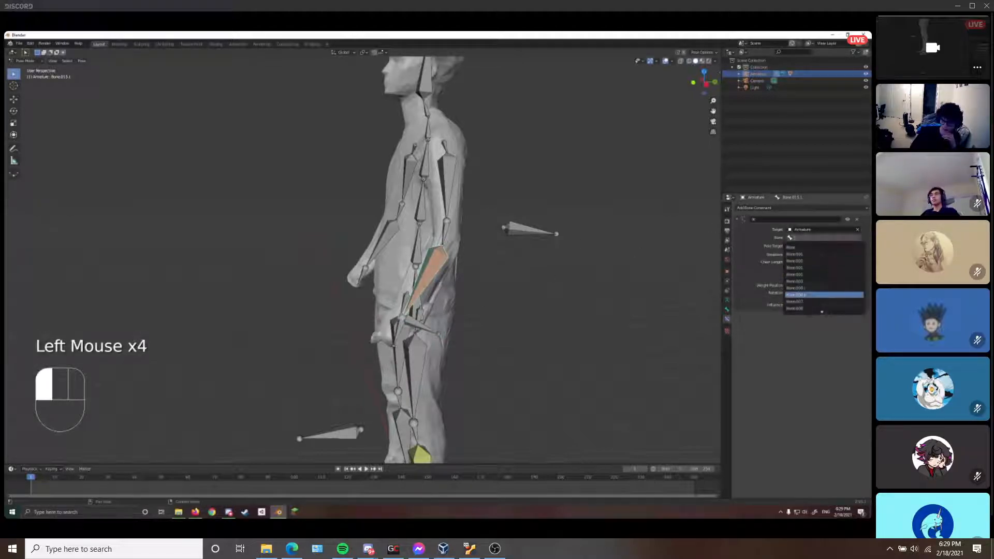
{"action": "scroll", "coordinate": [823, 309], "scroll_direction": "down", "scroll_amount": 8}
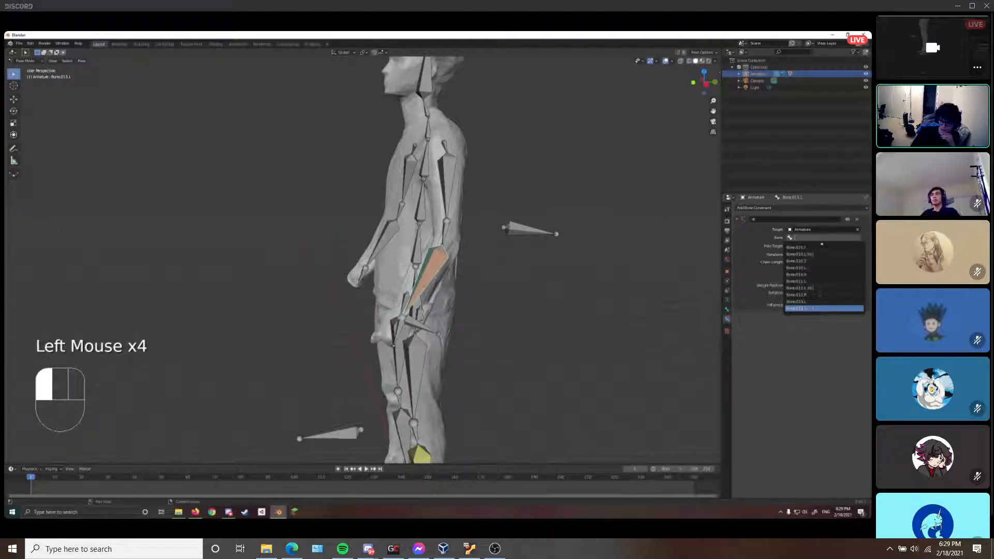
{"action": "left_click", "coordinate": [823, 309]}
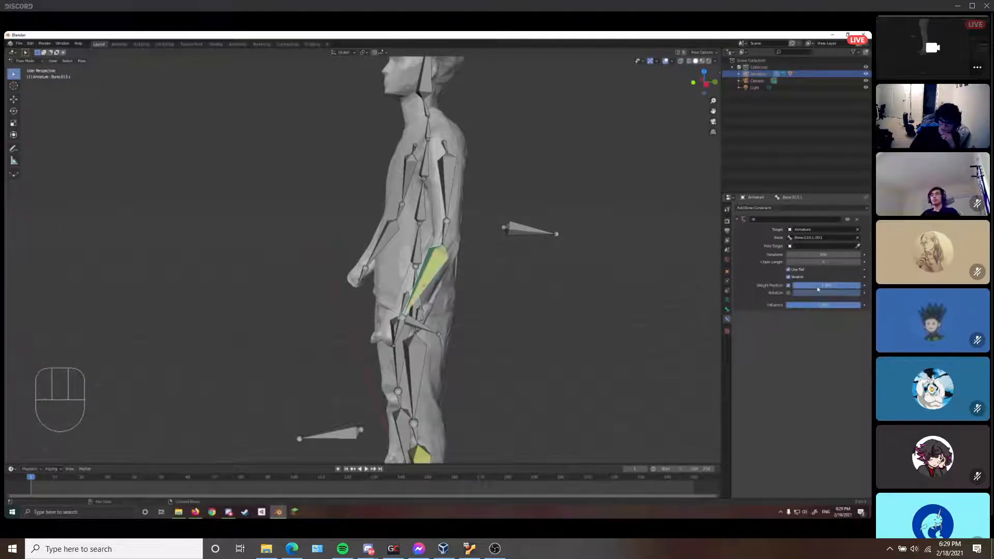
Test the left arm's IK by moving the wrist control bone, and cancel the move
{"action": "left_click", "coordinate": [410, 325]}
{"action": "key", "text": "g"}
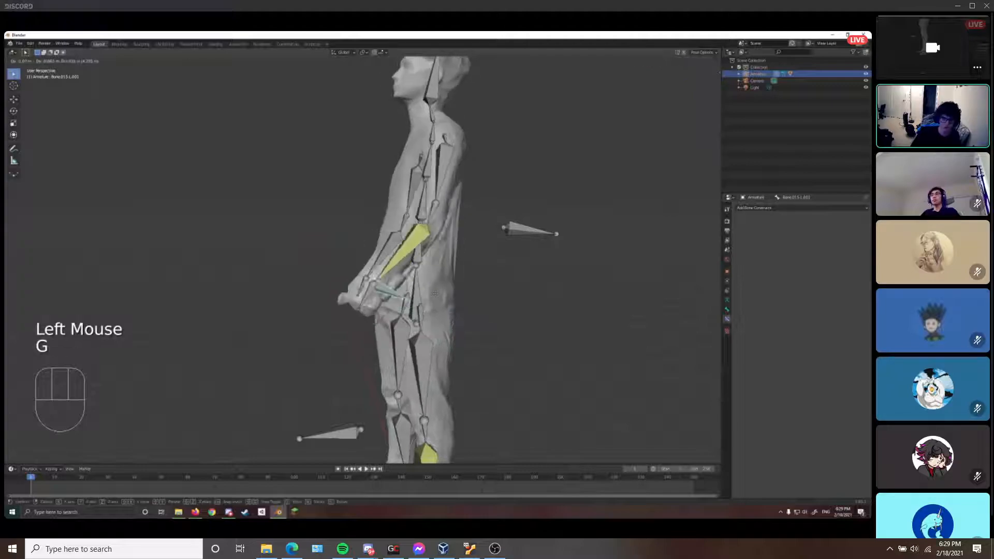
{"action": "right_click", "coordinate": [482, 319]}
Increase the chain length of the left forearm's IK constraint and test it by moving the wrist control bone
{"action": "left_click", "coordinate": [425, 286]}
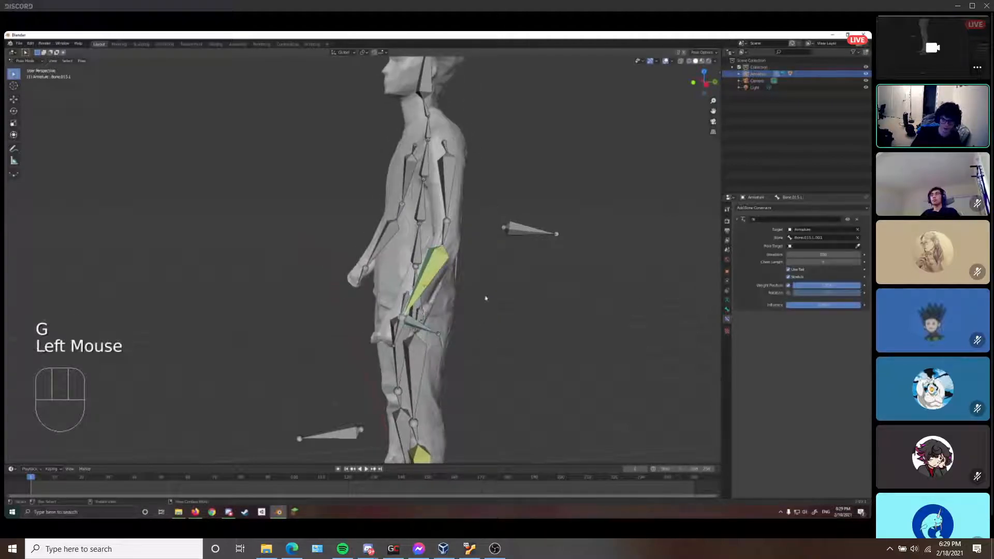
{"action": "left_click", "coordinate": [859, 263]}
{"action": "left_click", "coordinate": [859, 263]}
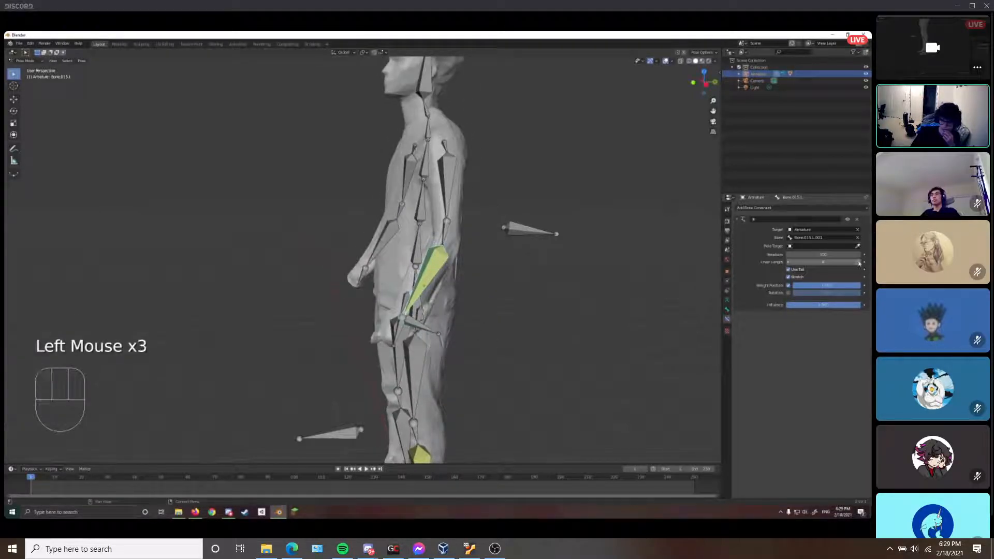
{"action": "left_click", "coordinate": [860, 262]}
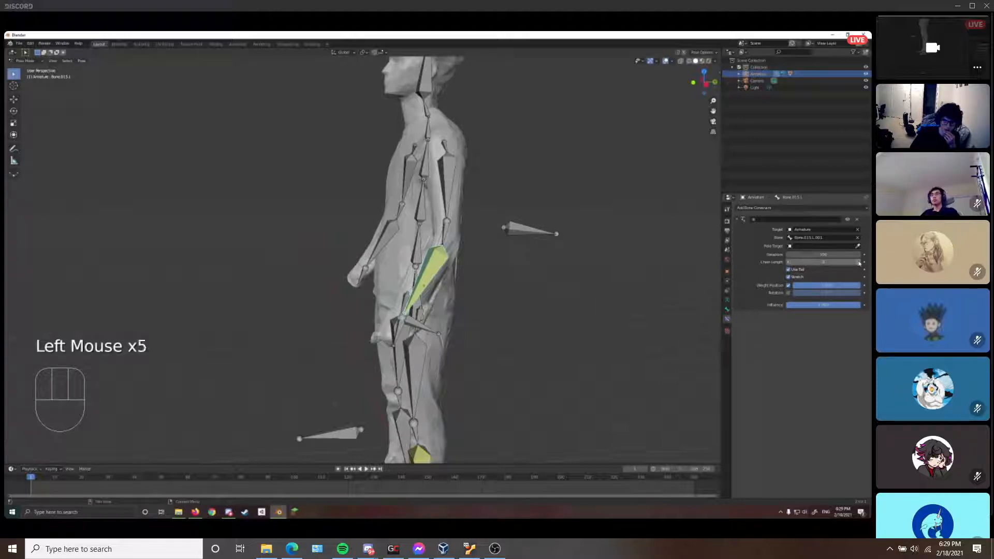
{"action": "left_click", "coordinate": [422, 322]}
{"action": "key", "text": "g"}
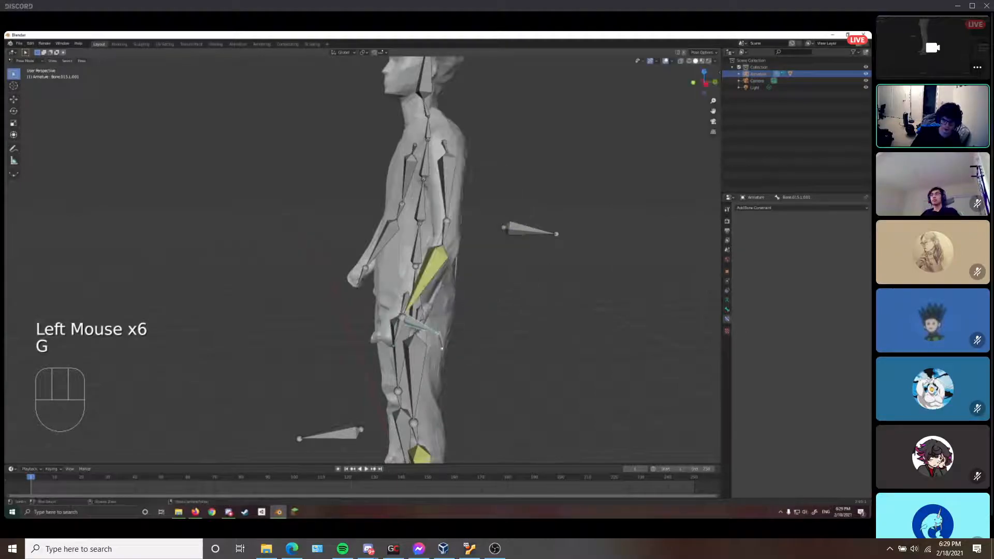
Set the forearm IK constraint's pole target to the armature and its pole bone to the elbow control bone
{"action": "left_click", "coordinate": [425, 285]}
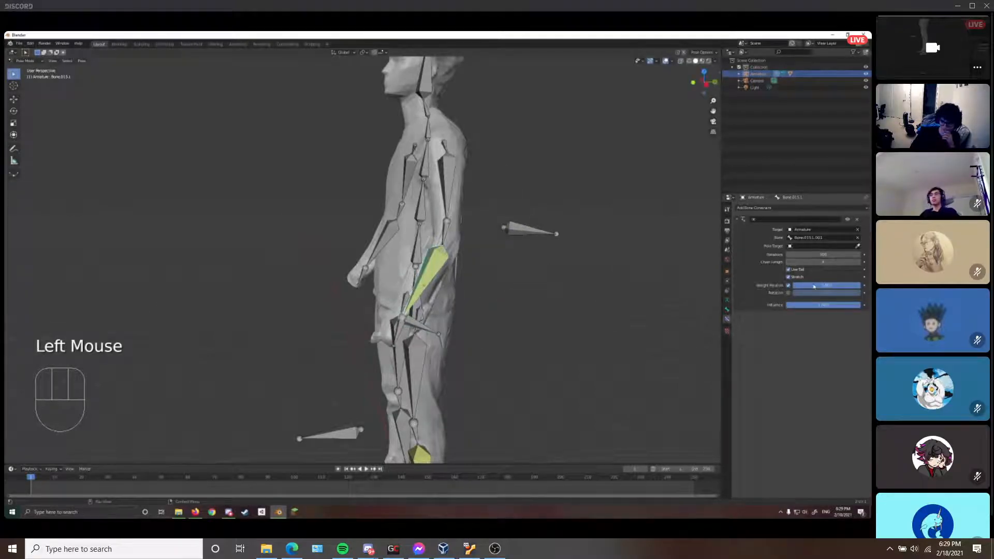
{"action": "left_click", "coordinate": [830, 247]}
{"action": "left_click", "coordinate": [833, 255]}
{"action": "left_click", "coordinate": [856, 255]}
{"action": "left_click", "coordinate": [533, 230]}
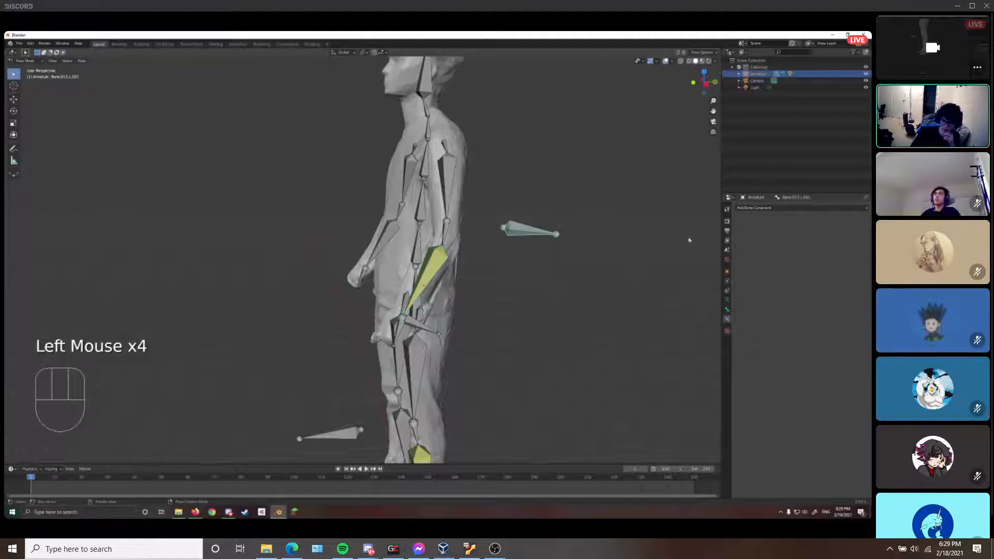
{"action": "left_click", "coordinate": [432, 264]}
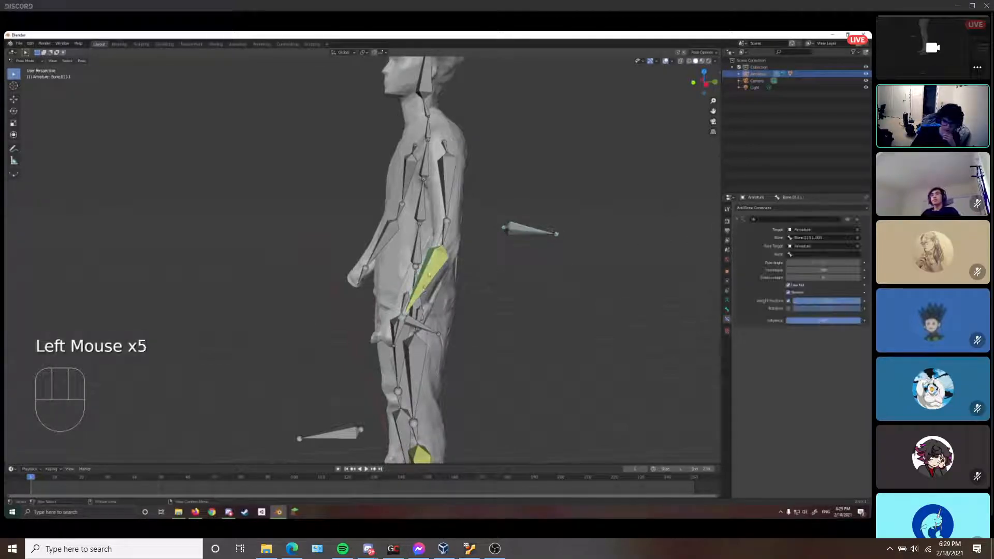
{"action": "left_click", "coordinate": [823, 254]}
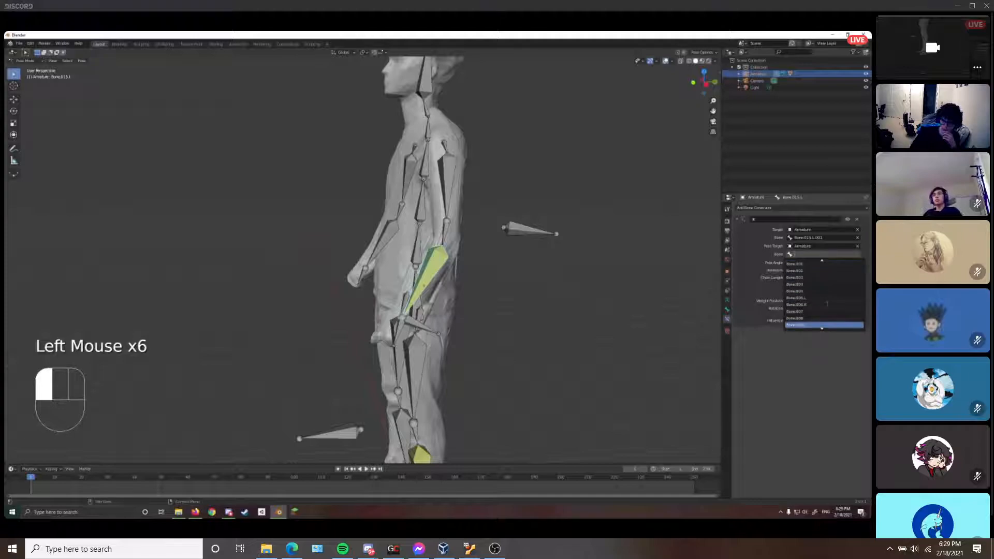
{"action": "scroll", "coordinate": [829, 306], "scroll_direction": "down", "scroll_amount": 5}
{"action": "left_click", "coordinate": [831, 311]}
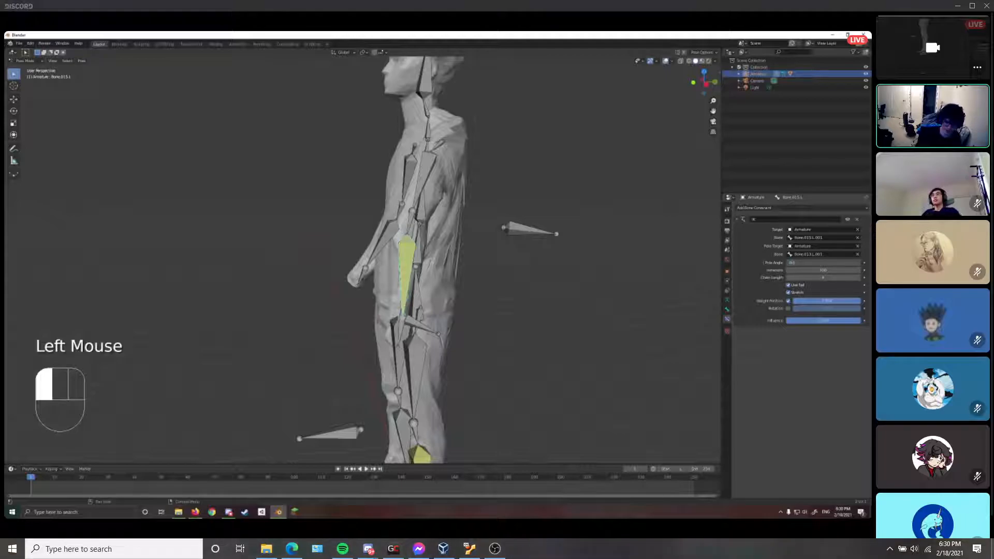
Test the left arm's IK by moving the wrist control bone from several viewing angles, and cancel the moves
{"action": "middle_click_drag", "start_coordinate": [570, 259], "coordinate": [479, 311]}
{"action": "left_click", "coordinate": [484, 282]}
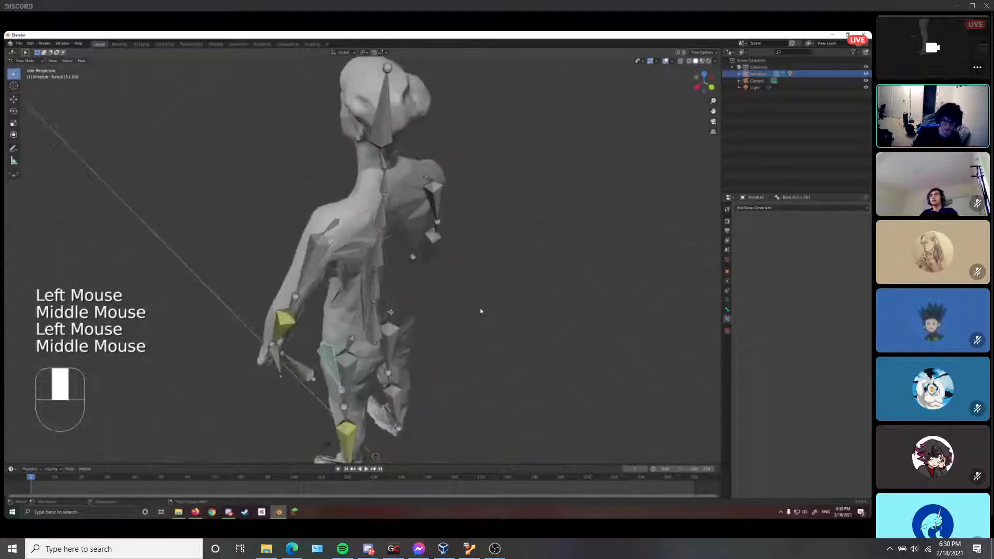
{"action": "key", "text": "g"}
{"action": "right_click", "coordinate": [544, 291]}
{"action": "middle_click_drag", "start_coordinate": [345, 309], "coordinate": [450, 283]}
{"action": "left_click", "coordinate": [505, 341]}
{"action": "key", "text": "g"}
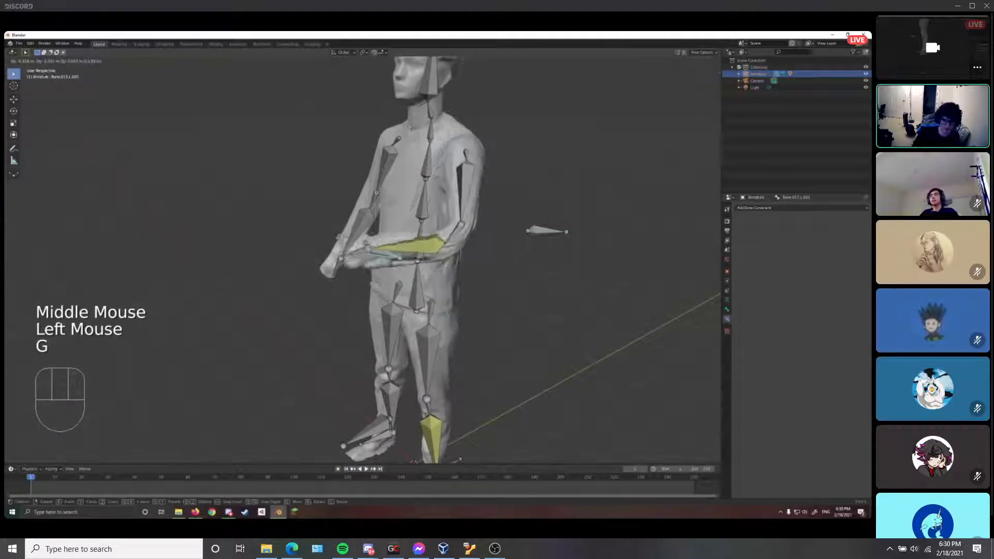
{"action": "scroll", "coordinate": [481, 342], "scroll_direction": "down", "scroll_amount": 2}
{"action": "middle_click_drag", "start_coordinate": [481, 341], "coordinate": [442, 337]}
{"action": "key", "text": "g"}
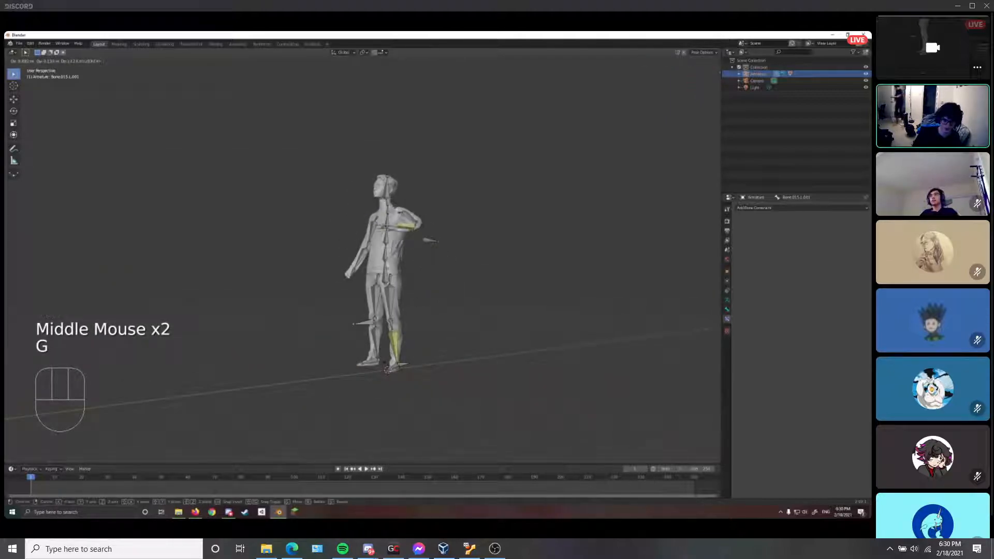
{"action": "right_click", "coordinate": [437, 309]}
Switch the 3D viewport to the front orthographic view
{"action": "middle_click_drag", "start_coordinate": [436, 309], "coordinate": [484, 313]}
{"action": "key", "text": "grave"}
{"action": "left_click", "coordinate": [419, 241]}
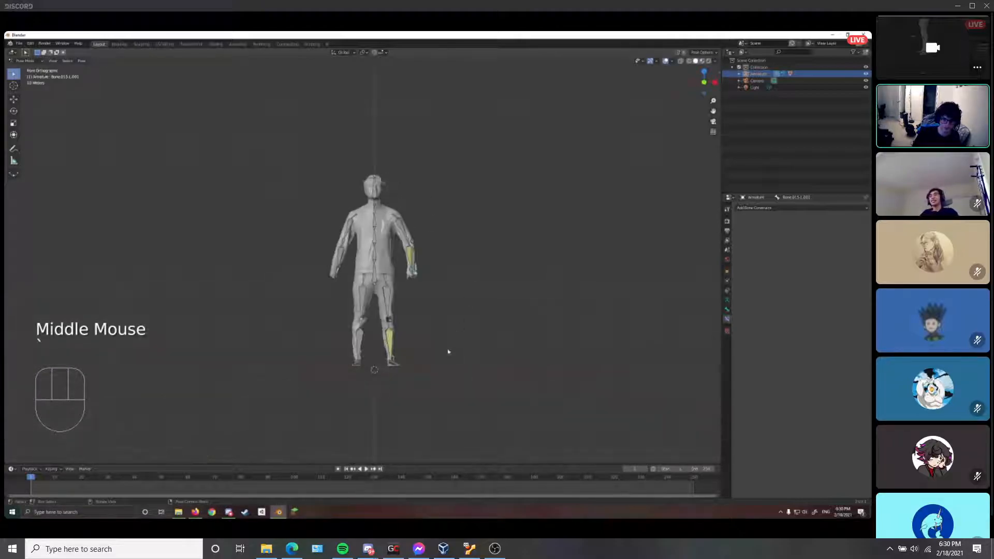
{"action": "key", "text": "b"}
{"action": "left_click_drag", "start_coordinate": [462, 398], "coordinate": [382, 182]}
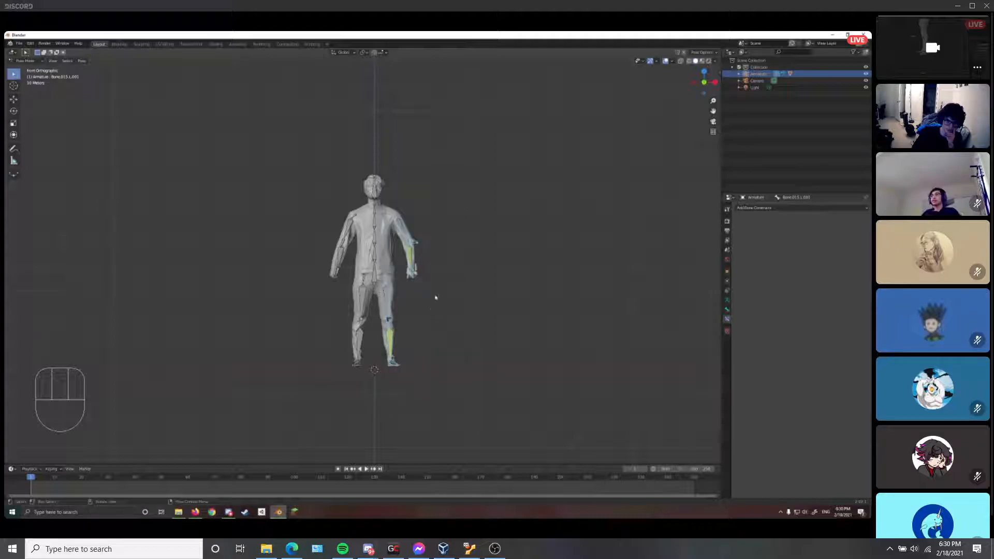
{"action": "right_click", "coordinate": [435, 297]}
{"action": "left_click", "coordinate": [417, 376]}
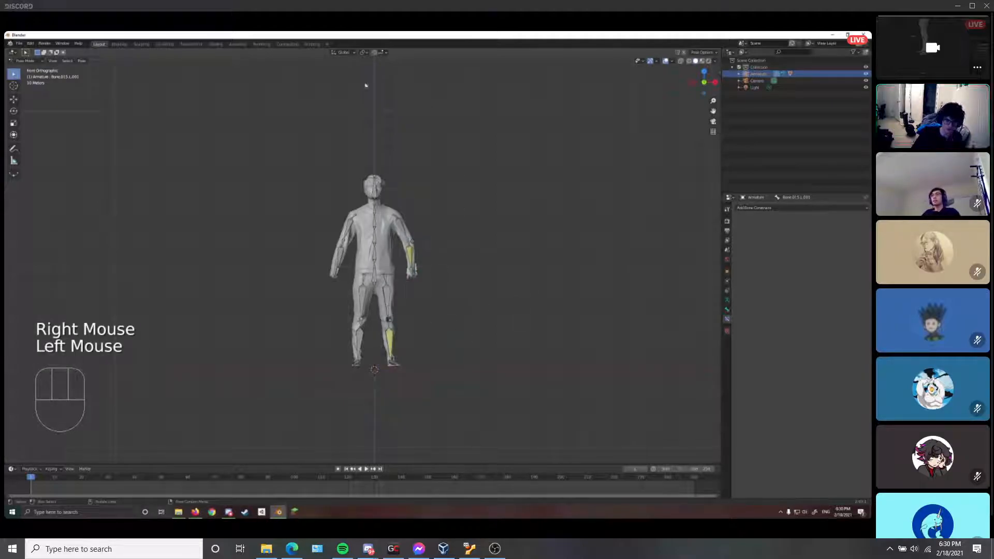
In Edit Mode, select all the left arm and leg bones, including their control bones, and symmetrize them to the other side
{"action": "left_click", "coordinate": [24, 60]}
{"action": "left_click", "coordinate": [23, 72]}
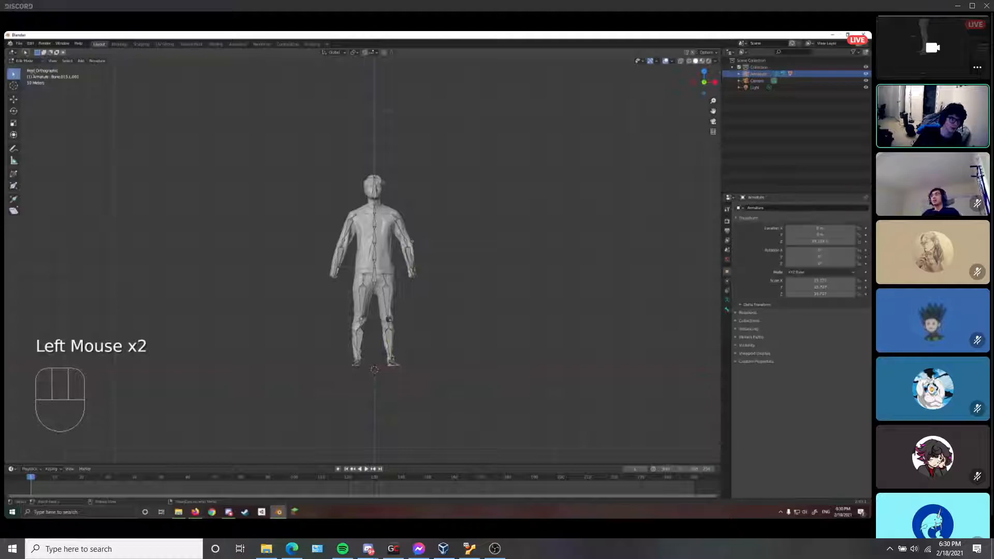
{"action": "key", "text": "b"}
{"action": "left_click_drag", "start_coordinate": [457, 386], "coordinate": [382, 196]}
{"action": "right_click", "coordinate": [413, 357]}
{"action": "mouse_move", "coordinate": [413, 357]}
{"action": "right_click", "coordinate": [415, 306]}
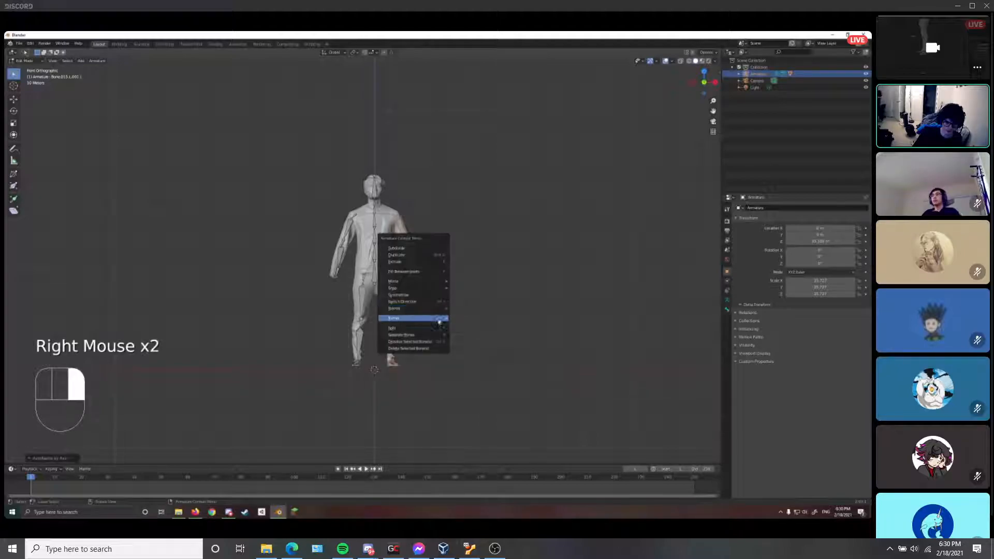
{"action": "left_click", "coordinate": [409, 293]}
{"action": "left_click", "coordinate": [459, 321]}
Return the armature to Pose Mode and test the right leg's IK with its foot control bone
{"action": "middle_click_drag", "start_coordinate": [459, 321], "coordinate": [421, 326]}
{"action": "scroll", "coordinate": [365, 317], "scroll_direction": "up", "scroll_amount": 2}
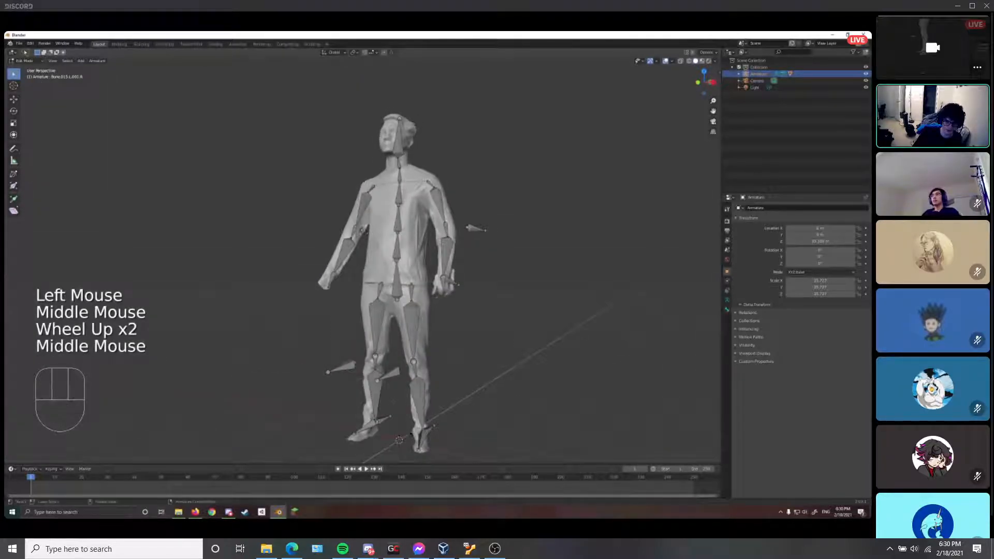
{"action": "left_click", "coordinate": [24, 61]}
{"action": "left_click", "coordinate": [26, 84]}
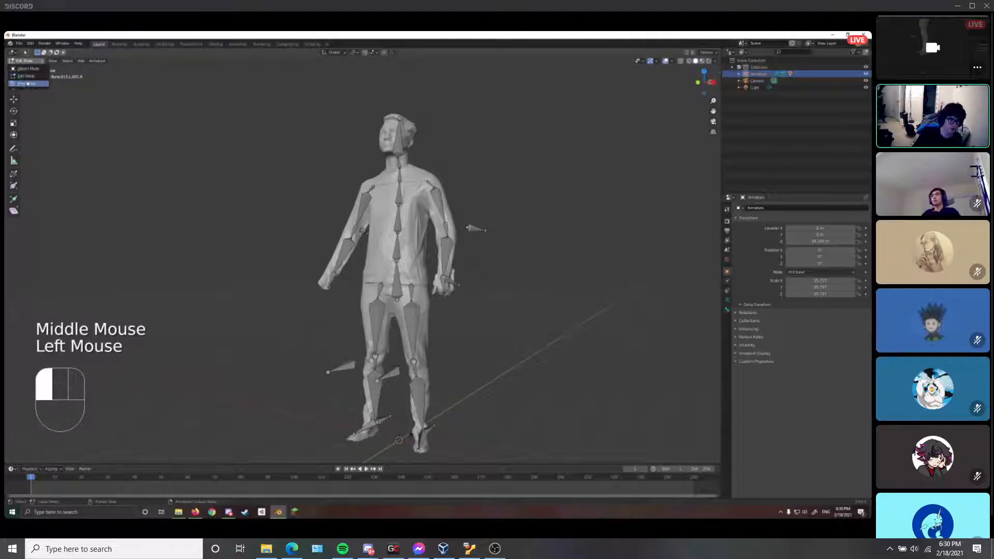
{"action": "left_click", "coordinate": [394, 439]}
{"action": "key", "text": "g"}
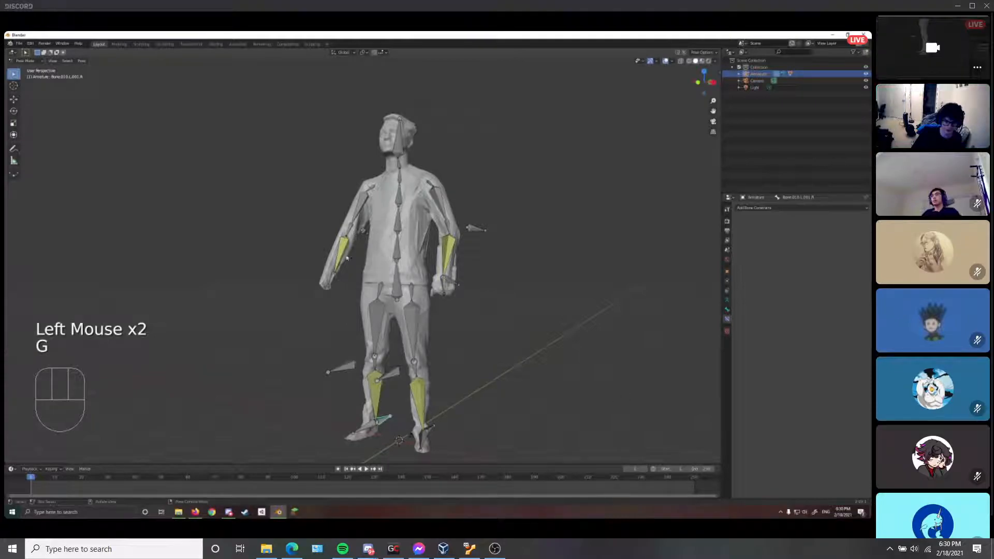
{"action": "left_click", "coordinate": [465, 297]}
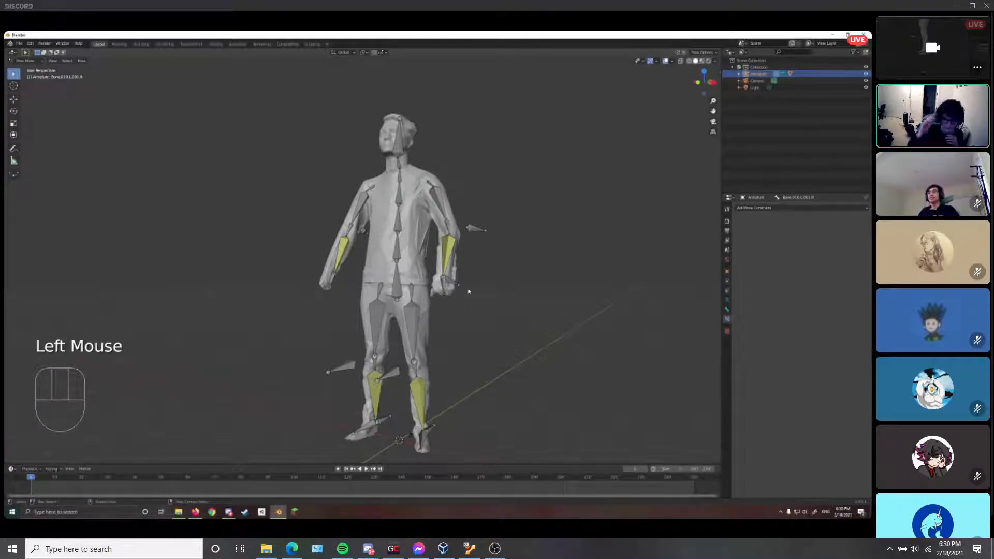
{"action": "middle_click_drag", "start_coordinate": [469, 291], "coordinate": [480, 307]}
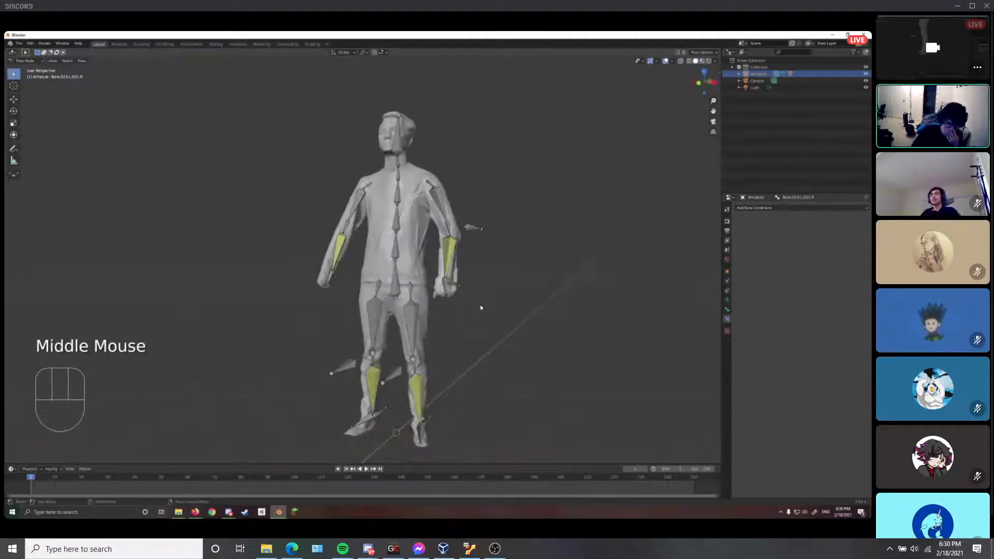
Test the left arm's deformation by raising its wrist control bone sideways, and cancel the moves
{"action": "middle_click_drag", "start_coordinate": [482, 269], "coordinate": [465, 273]}
{"action": "left_click", "coordinate": [445, 288]}
{"action": "mouse_move", "coordinate": [550, 312]}
{"action": "middle_mouse_down"}
{"action": "mouse_move", "coordinate": [523, 310]}
{"action": "mouse_move", "coordinate": [538, 303]}
{"action": "middle_mouse_up"}
{"action": "key", "text": "g"}
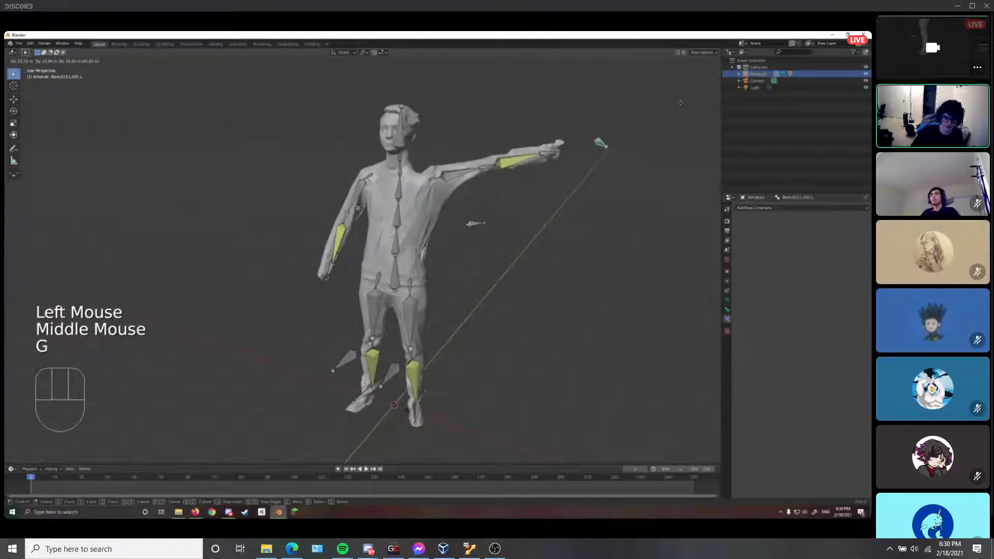
{"action": "right_click", "coordinate": [554, 255]}
{"action": "middle_click_drag", "start_coordinate": [554, 256], "coordinate": [571, 282]}
{"action": "key", "text": "g"}
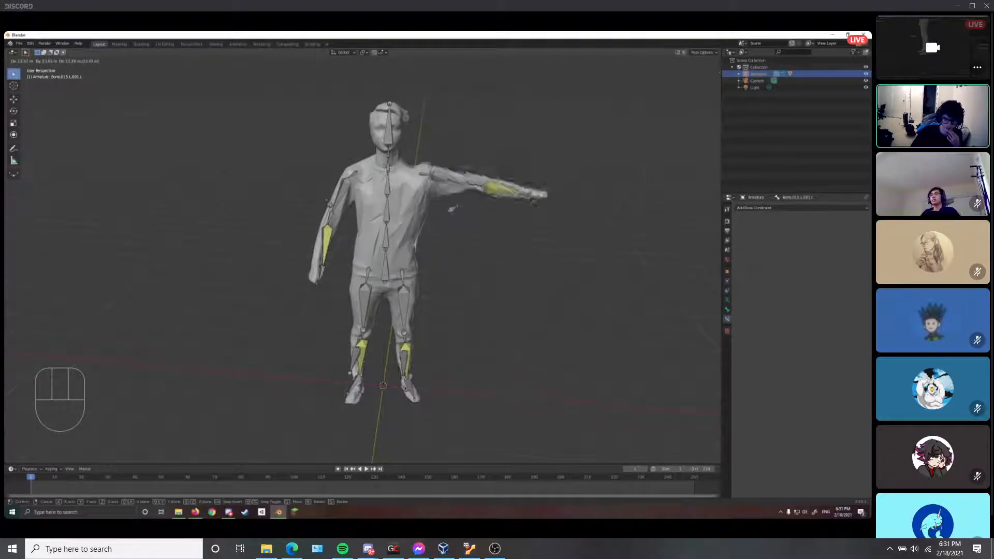
{"action": "right_click", "coordinate": [603, 305]}
Select the left shoulder bone and examine the mesh around the shoulder
{"action": "left_click", "coordinate": [423, 177]}
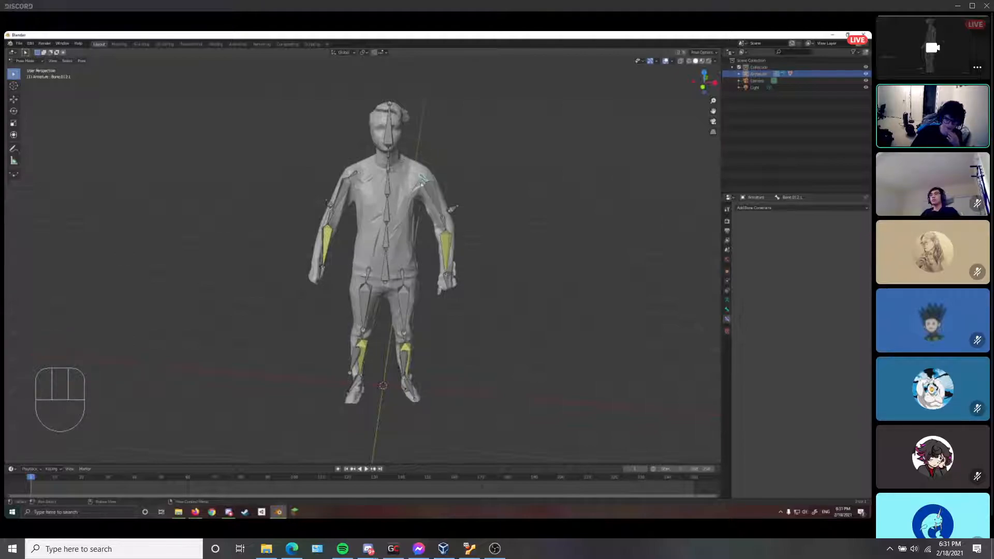
{"action": "scroll", "coordinate": [445, 180], "scroll_direction": "up", "scroll_amount": 2}
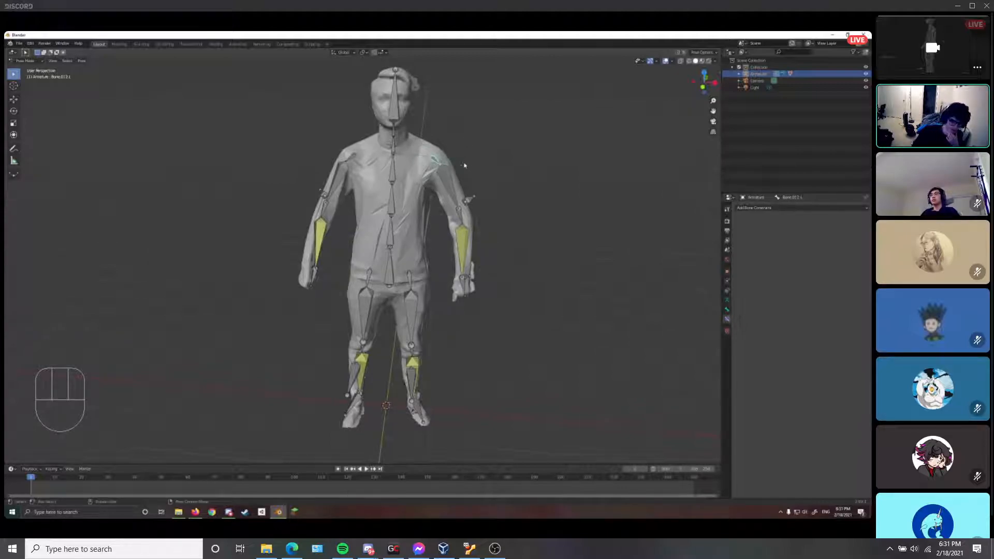
{"action": "left_click", "coordinate": [481, 156]}
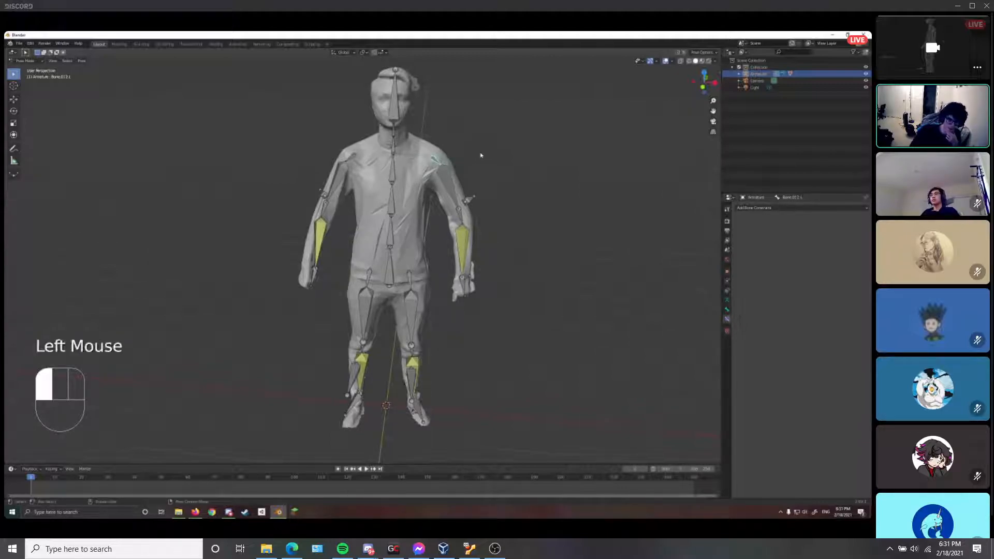
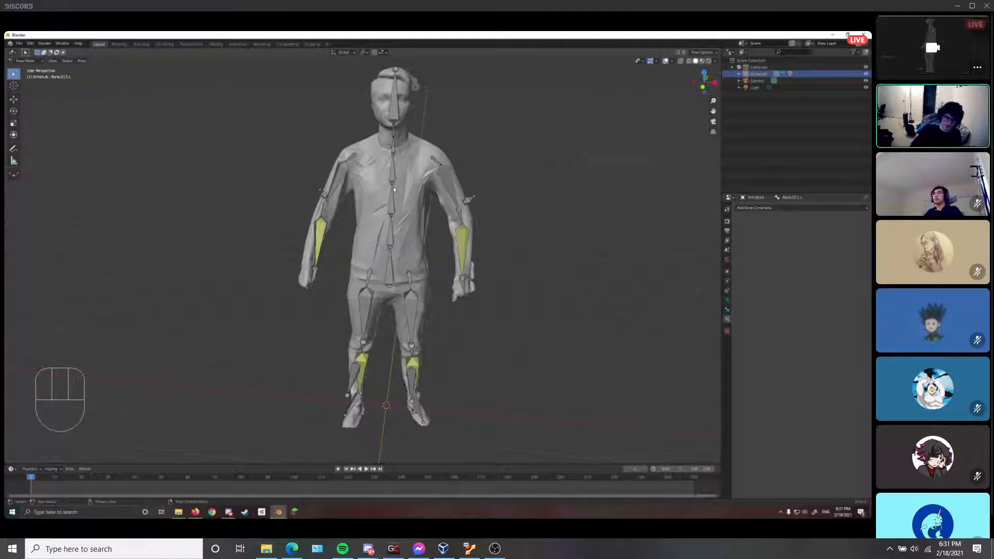
{"action": "middle_click_drag", "start_coordinate": [458, 139], "coordinate": [450, 155]}
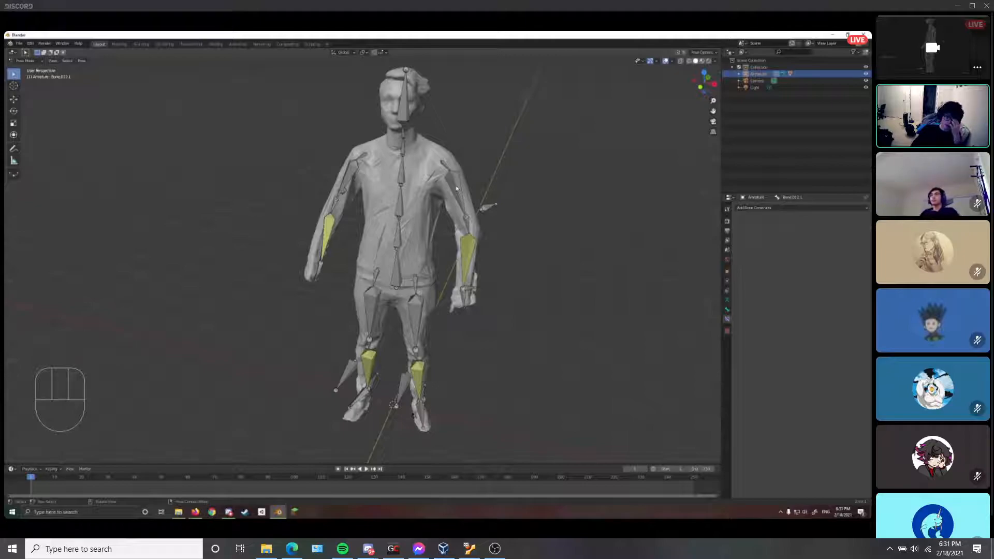
In Object Mode, select the armature and add the human mesh as the active object, and enter Weight Paint mode
{"action": "left_click", "coordinate": [25, 60]}
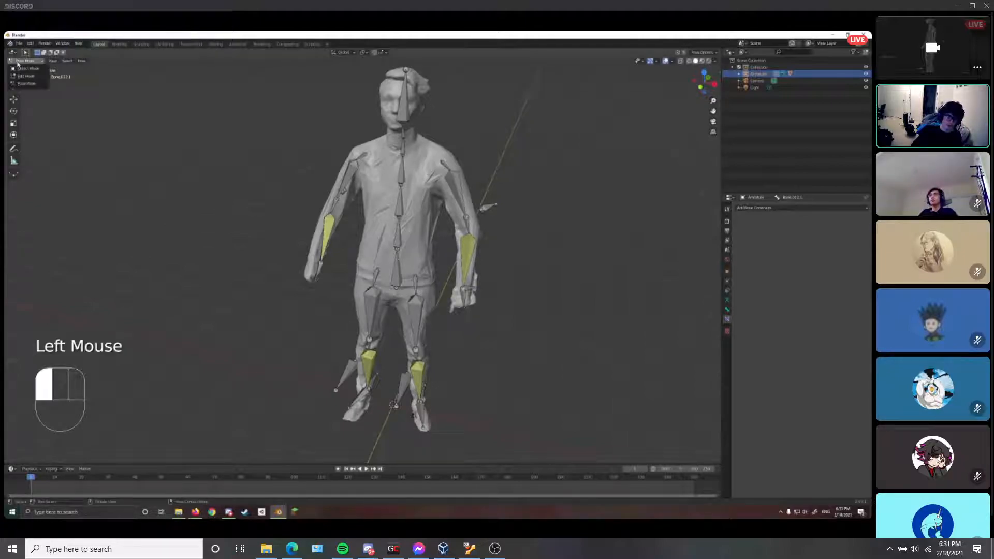
{"action": "left_click", "coordinate": [28, 66]}
{"action": "left_click", "coordinate": [450, 259]}
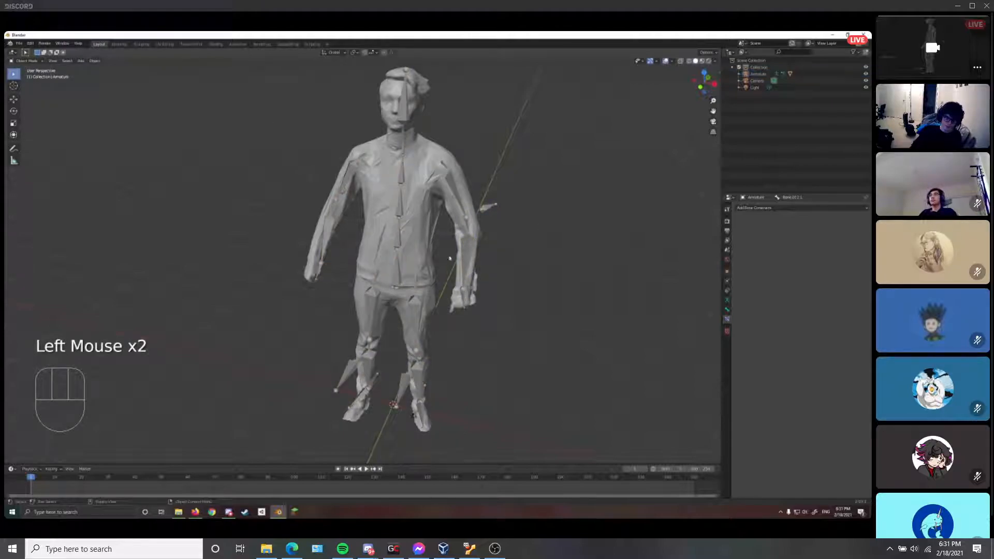
{"action": "left_click", "coordinate": [422, 224]}
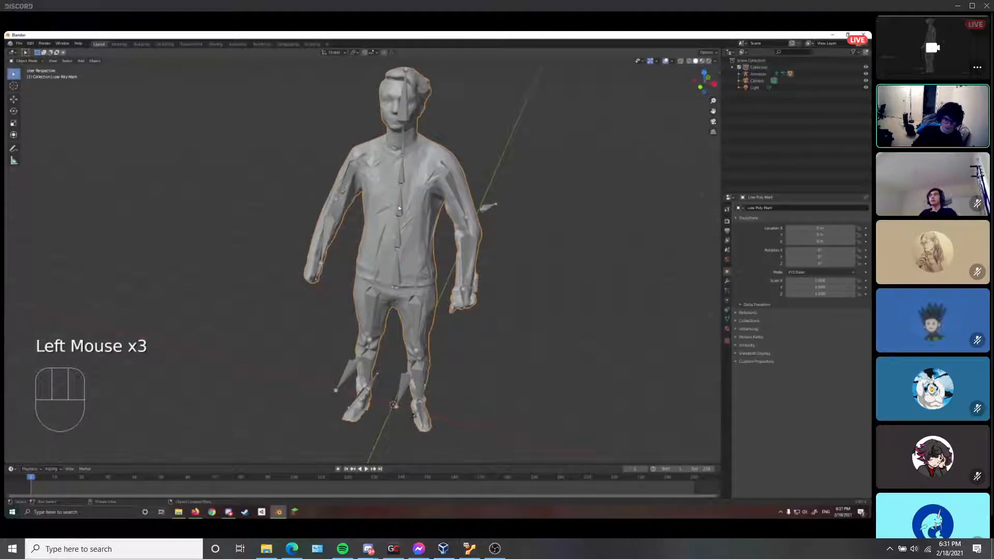
{"action": "left_click", "coordinate": [402, 209]}
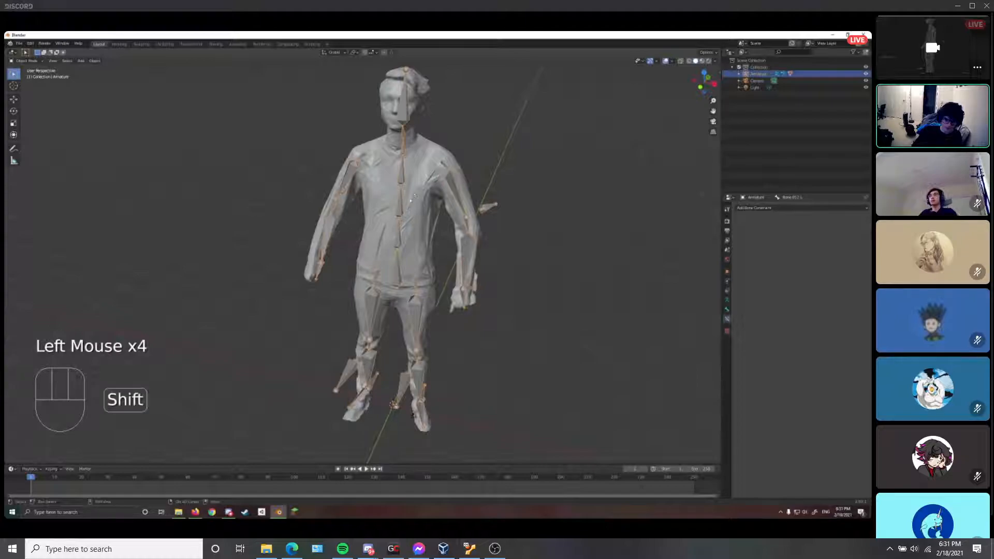
{"action": "left_click", "coordinate": [422, 202], "text": "shift"}
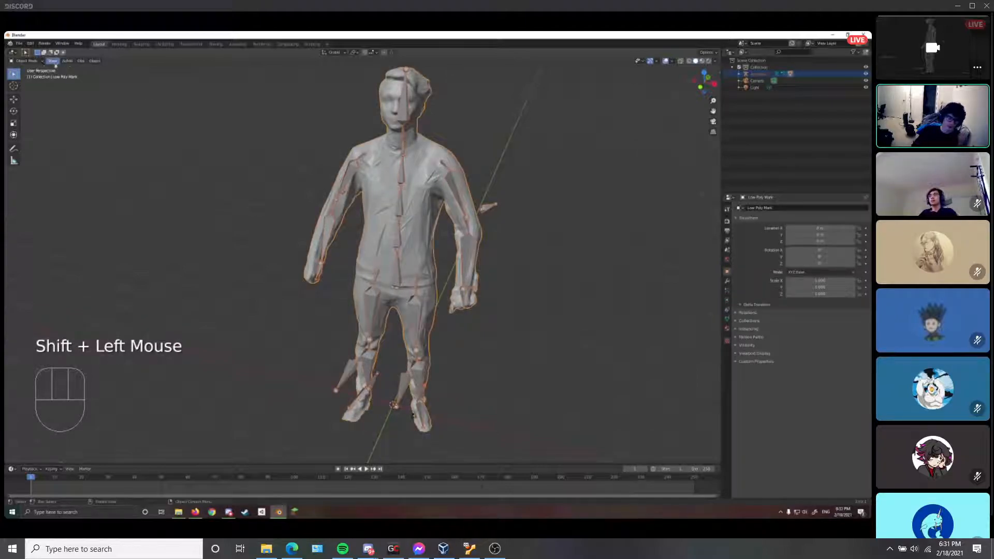
{"action": "left_click", "coordinate": [31, 65]}
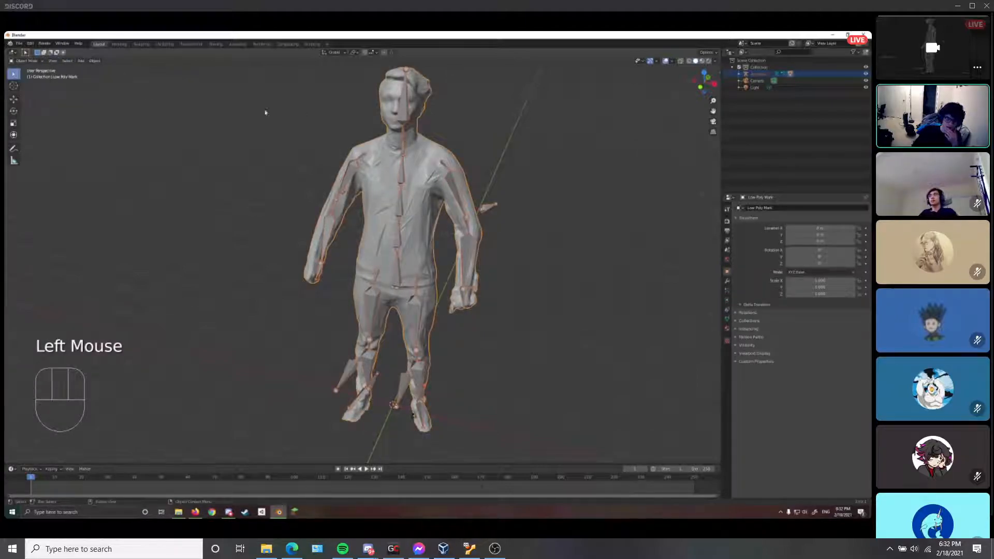
{"action": "left_click", "coordinate": [32, 62]}
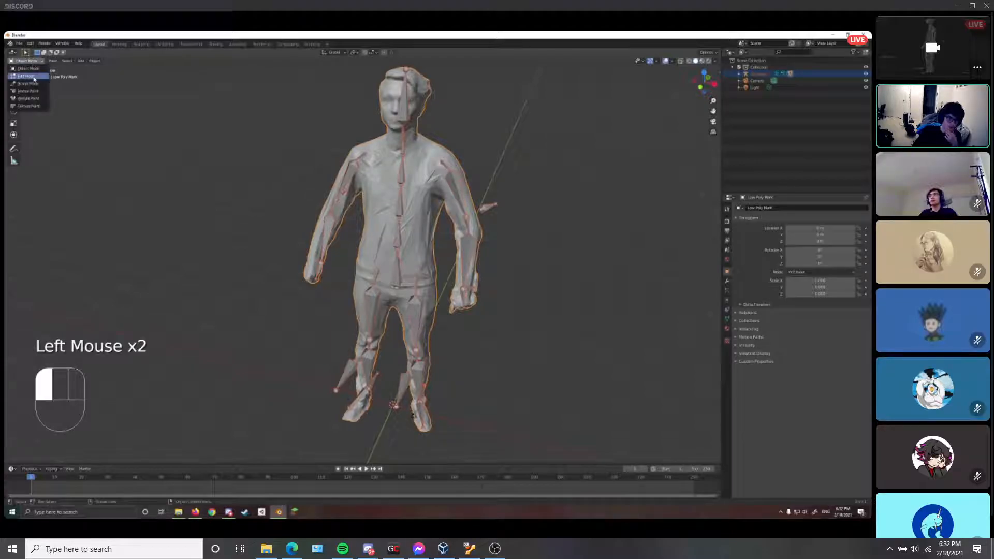
{"action": "left_click", "coordinate": [31, 98]}
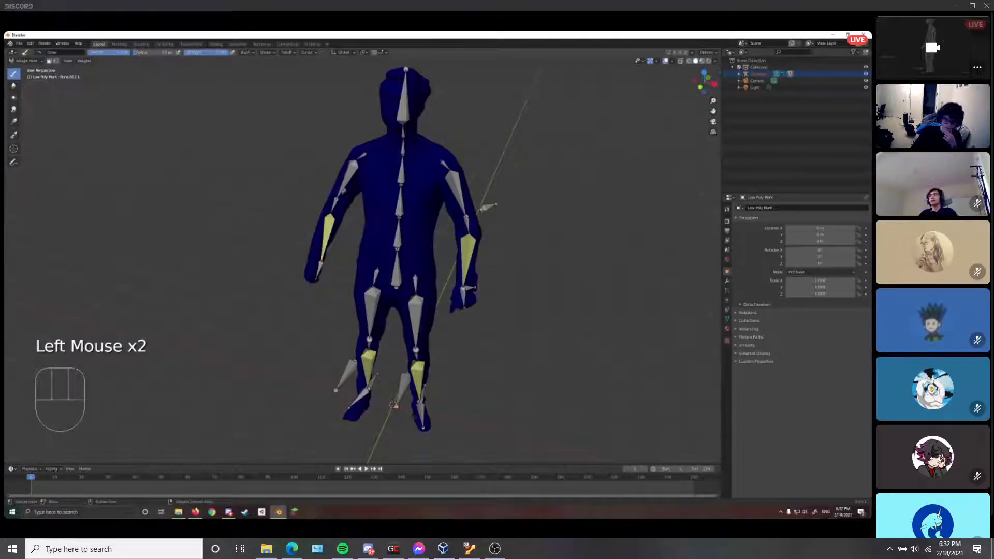
Select the left upper arm bone to display its vertex weights on the mesh
{"action": "middle_click_drag", "start_coordinate": [394, 405], "coordinate": [403, 425]}
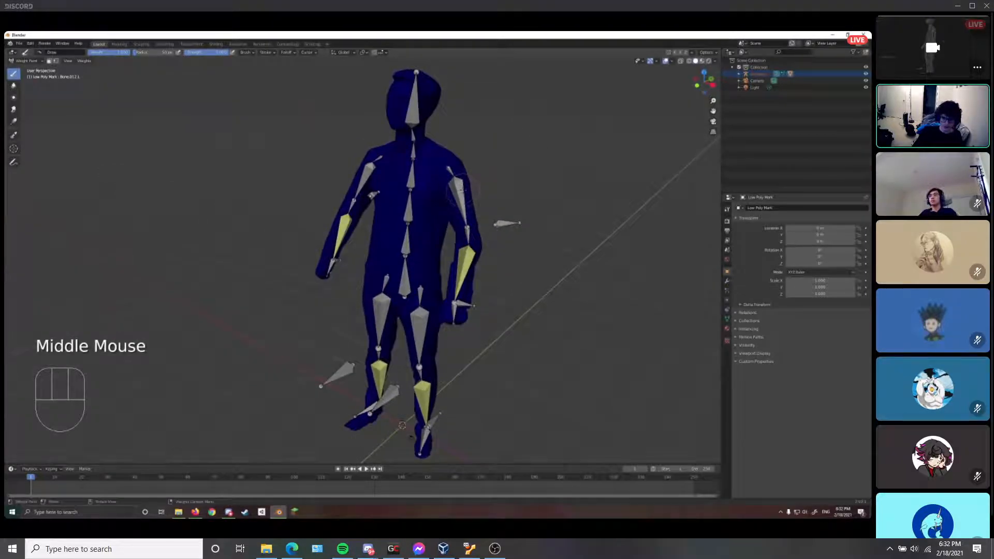
{"action": "key", "text": "shift"}
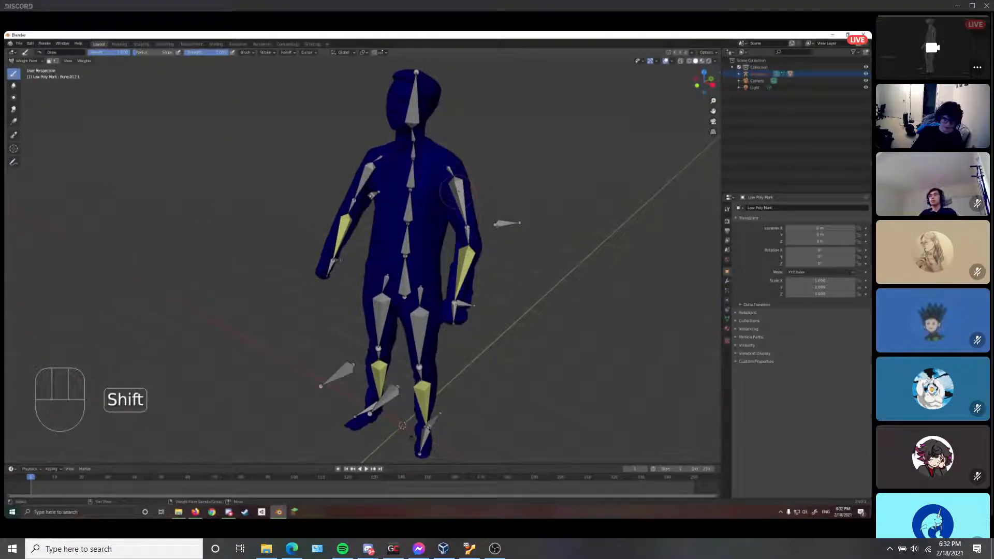
{"action": "left_click", "coordinate": [457, 191], "text": "shift"}
{"action": "middle_click_drag", "start_coordinate": [457, 192], "coordinate": [266, 196]}
{"action": "scroll", "coordinate": [425, 192], "scroll_direction": "up", "scroll_amount": 2}
{"action": "scroll", "coordinate": [588, 157], "scroll_direction": "up", "scroll_amount": 2}
{"action": "scroll", "coordinate": [588, 158], "scroll_direction": "down", "scroll_amount": 1}
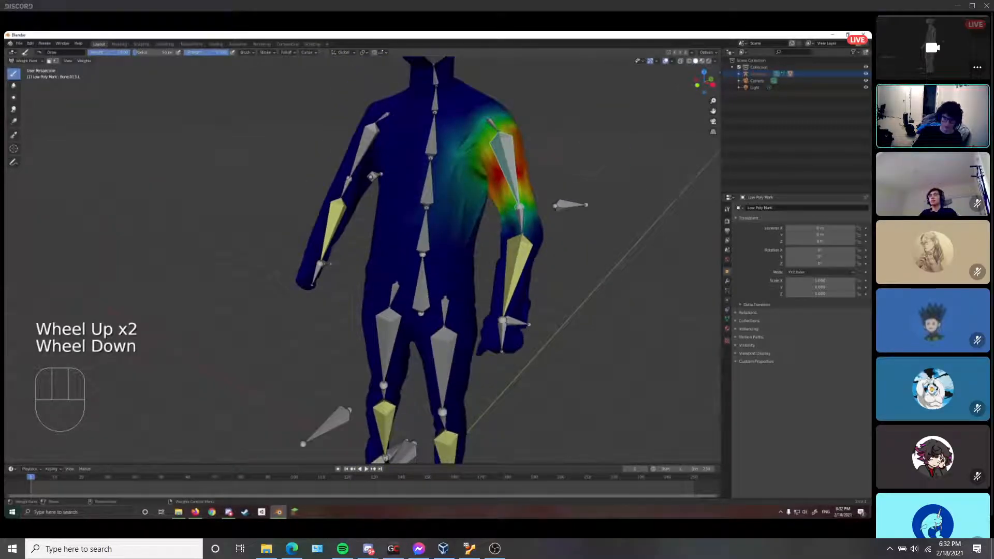
Test how the left upper arm's weights deform the shoulder by transforming the bone, and cancel the transforms
{"action": "middle_click_drag", "start_coordinate": [529, 163], "coordinate": [451, 201], "text": "shift"}
{"action": "scroll", "coordinate": [451, 199], "scroll_direction": "up", "scroll_amount": 1}
{"action": "key", "text": "r"}
{"action": "key", "text": "g"}
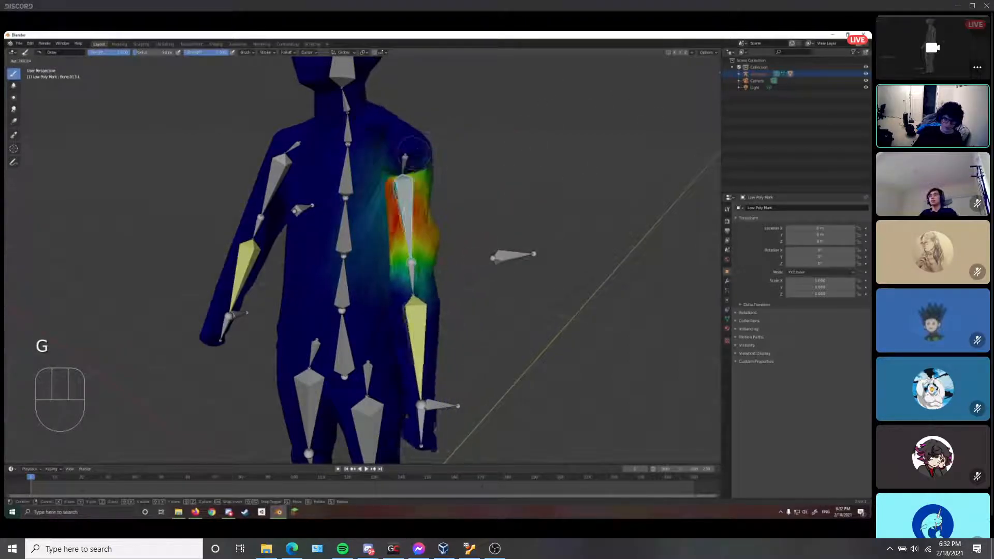
{"action": "right_click", "coordinate": [462, 181]}
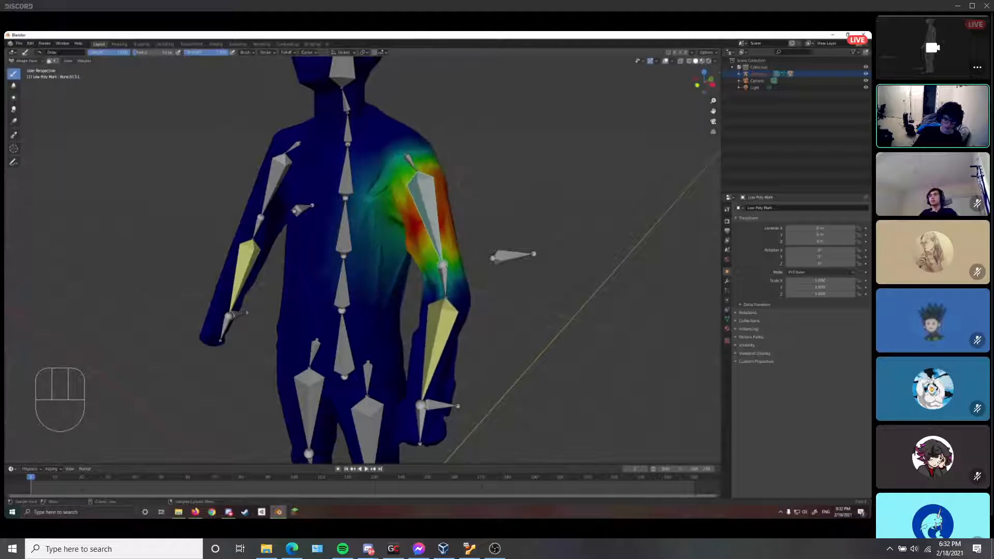
{"action": "key", "text": "g"}
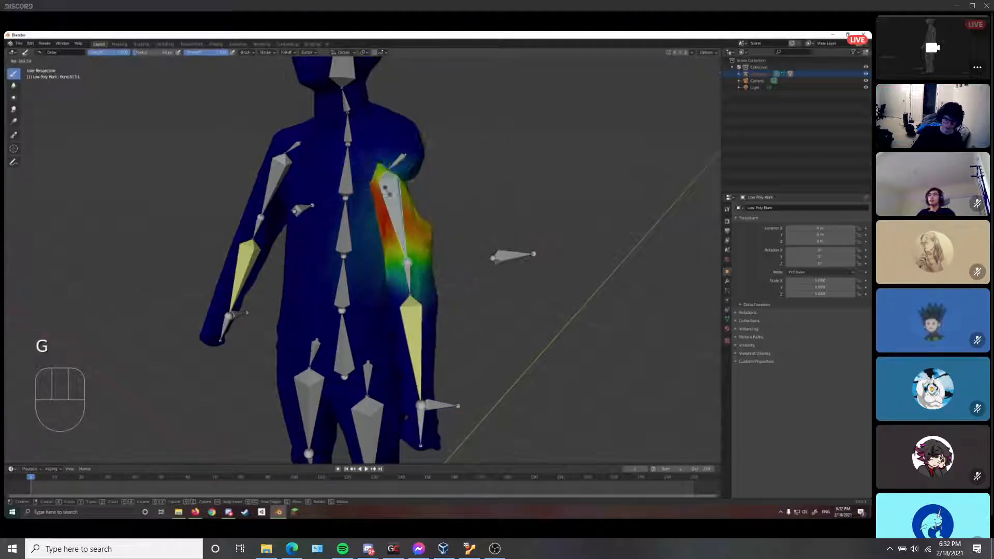
{"action": "right_click", "coordinate": [513, 179]}
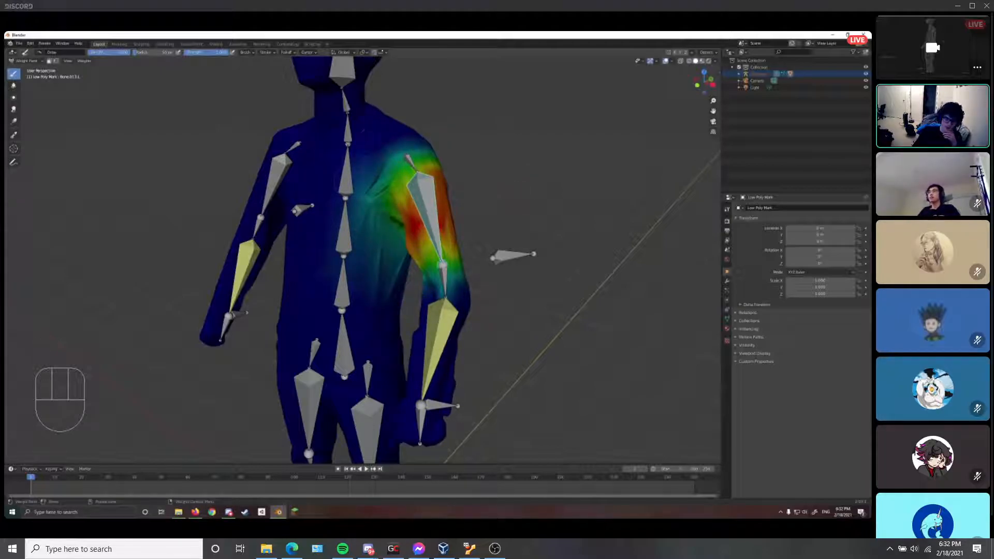
Try painting left upper arm bone weight down the middle of the chest and moving the bone, and undo the trial
{"action": "mouse_move", "coordinate": [318, 159]}
{"action": "left_mouse_down"}
{"action": "mouse_move", "coordinate": [326, 305]}
{"action": "mouse_move", "coordinate": [337, 156]}
{"action": "left_mouse_up"}
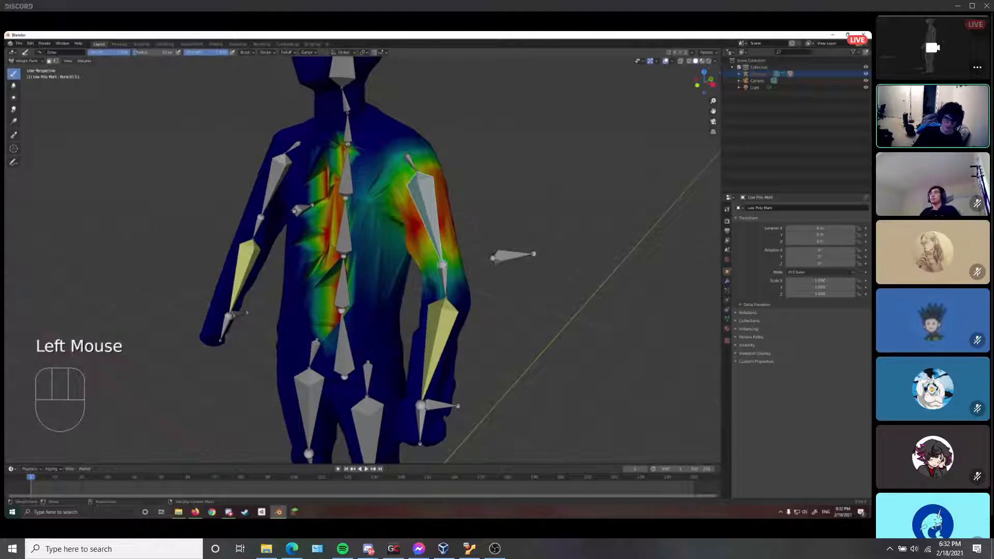
{"action": "key", "text": "g"}
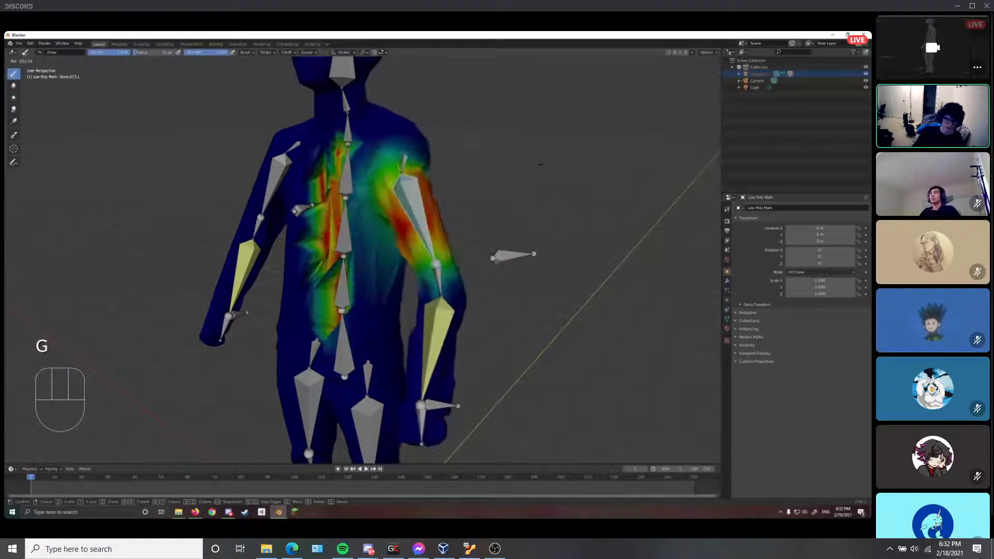
{"action": "left_click", "coordinate": [479, 226]}
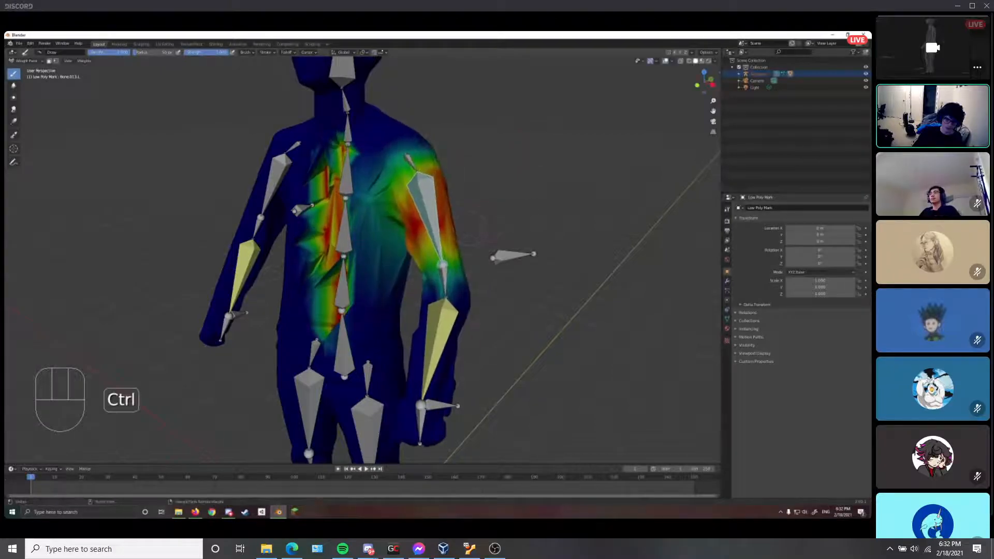
{"action": "key", "text": "ctrl+z"}
Switch between the Add and Subtract brushes and paint a trial patch of weight on the chest with Add
{"action": "left_click", "coordinate": [40, 53]}
{"action": "left_click", "coordinate": [48, 77]}
{"action": "left_click", "coordinate": [40, 53]}
{"action": "left_click", "coordinate": [73, 76]}
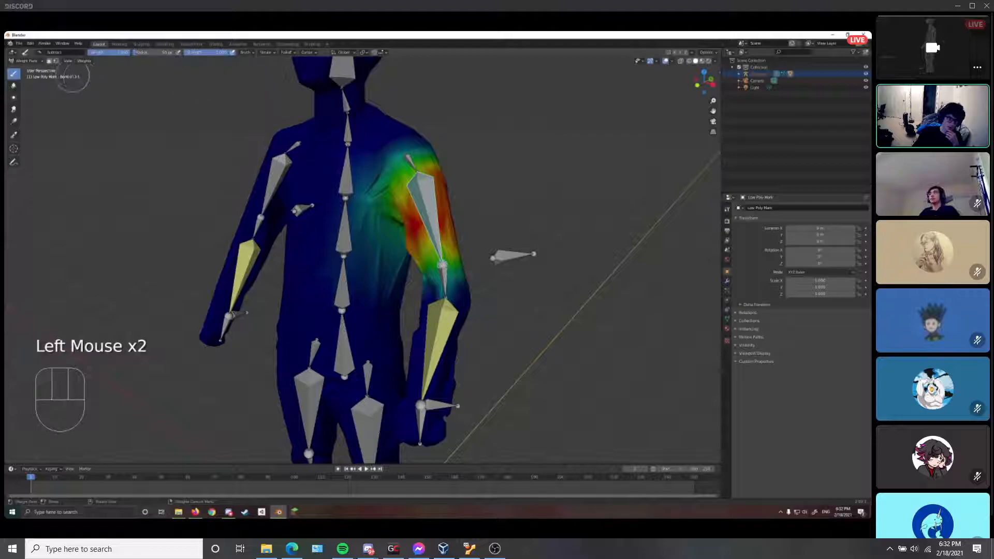
{"action": "left_click", "coordinate": [40, 53]}
{"action": "left_click", "coordinate": [48, 77]}
{"action": "mouse_move", "coordinate": [302, 228]}
{"action": "left_mouse_down"}
{"action": "mouse_move", "coordinate": [318, 186]}
{"action": "mouse_move", "coordinate": [311, 270]}
{"action": "left_mouse_up"}
Choose the Subtract brush, try it on the painted chest patch, and undo the trial strokes
{"action": "left_click", "coordinate": [60, 53]}
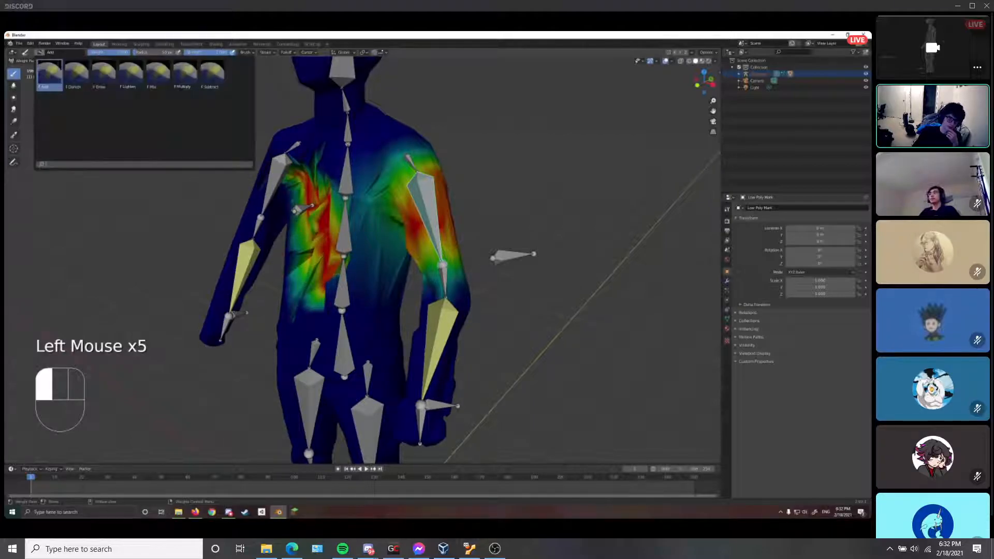
{"action": "left_click", "coordinate": [202, 77]}
{"action": "mouse_move", "coordinate": [311, 207]}
{"action": "left_mouse_down"}
{"action": "mouse_move", "coordinate": [307, 275]}
{"action": "mouse_move", "coordinate": [319, 194]}
{"action": "mouse_move", "coordinate": [316, 290]}
{"action": "mouse_move", "coordinate": [327, 208]}
{"action": "left_mouse_up"}
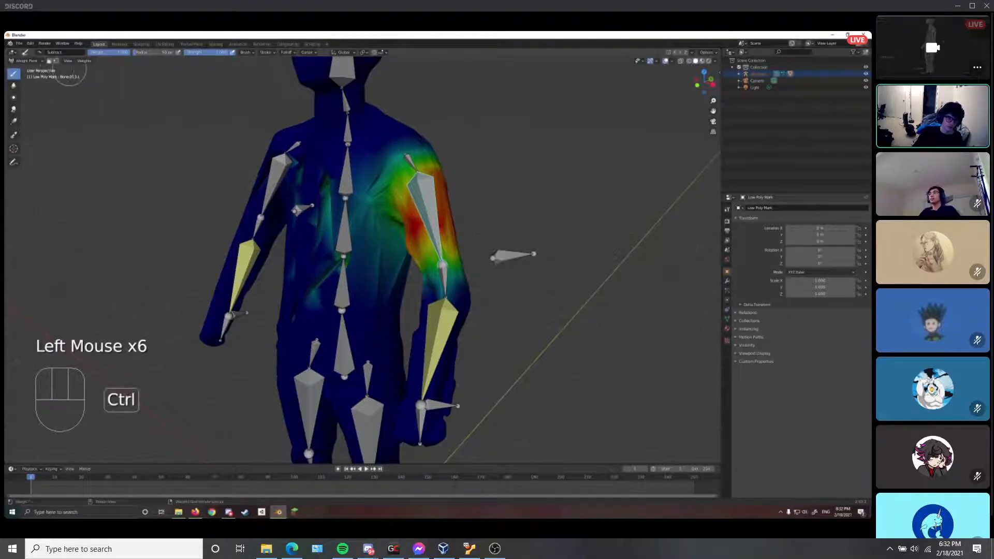
{"action": "key", "text": "ctrl+z"}
{"action": "key", "text": "ctrl+z"}
{"action": "key", "text": "ctrl+z"}
{"action": "key", "text": "ctrl+z"}
Compare the vertex weights of the left shoulder and upper arm bones, leaving the shoulder bone selected
{"action": "middle_click_drag", "start_coordinate": [442, 100], "coordinate": [412, 149]}
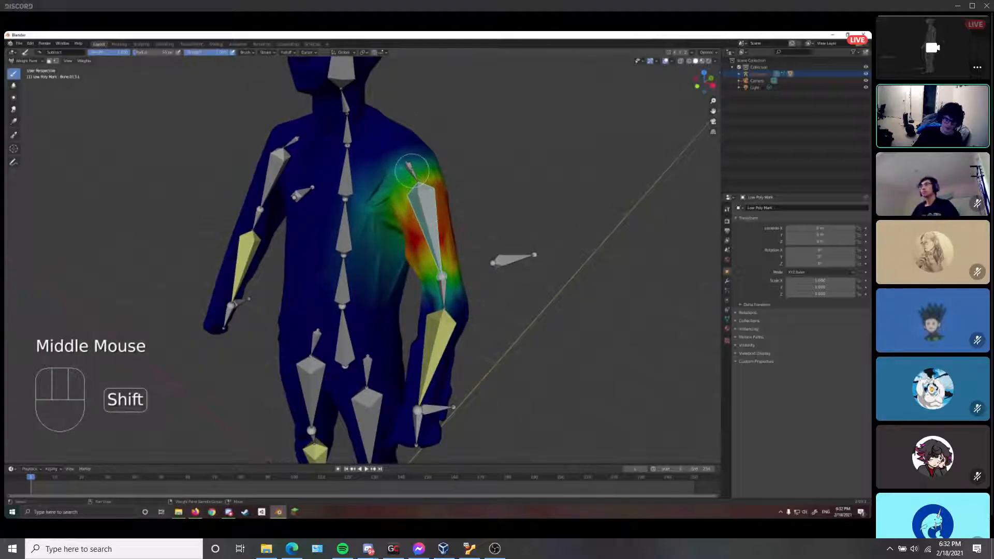
{"action": "left_click", "coordinate": [412, 171], "text": "shift"}
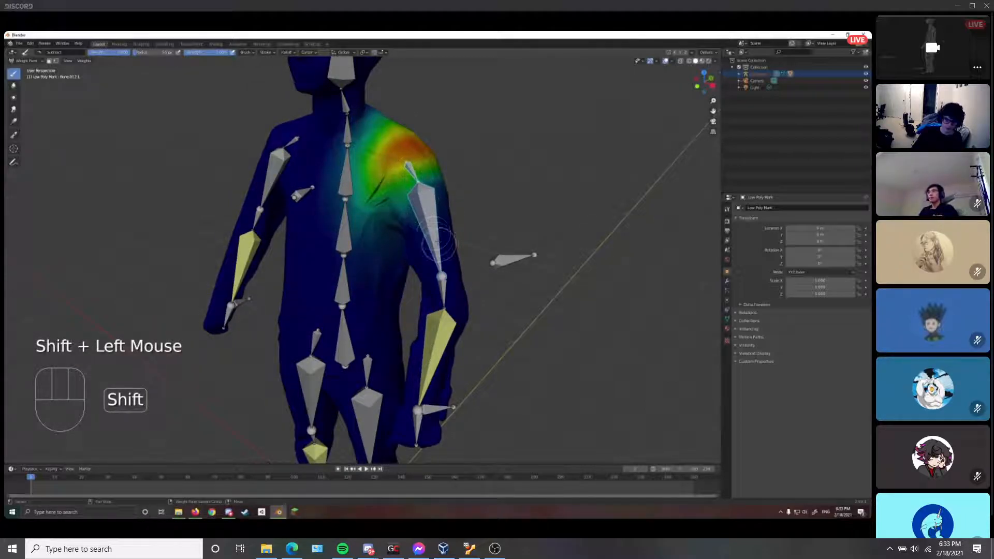
{"action": "left_click", "coordinate": [443, 291], "text": "shift"}
{"action": "left_click", "coordinate": [443, 286], "text": "shift"}
{"action": "left_click", "coordinate": [432, 241], "text": "shift"}
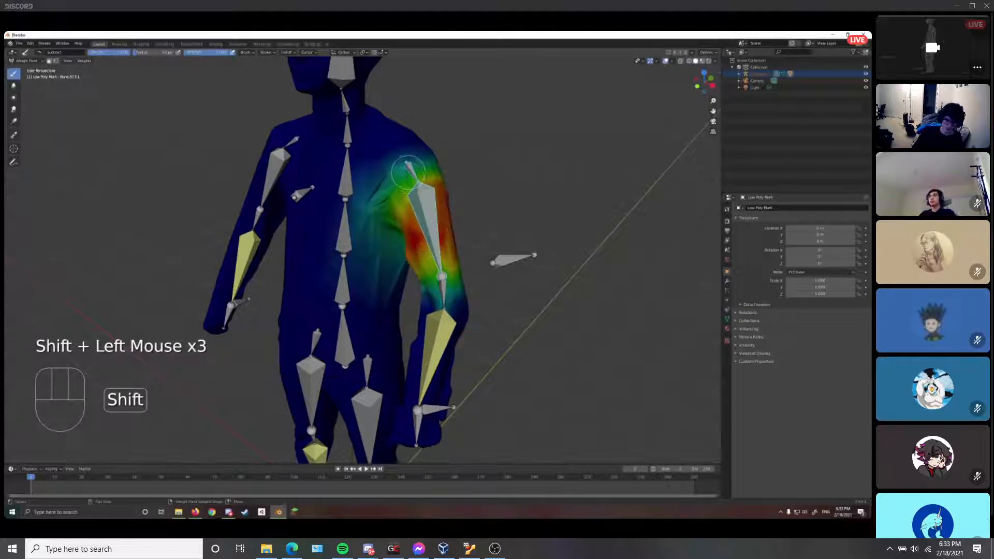
{"action": "left_click", "coordinate": [410, 168], "text": "shift"}
{"action": "left_click", "coordinate": [432, 208], "text": "shift"}
{"action": "left_click", "coordinate": [432, 208], "text": "shift"}
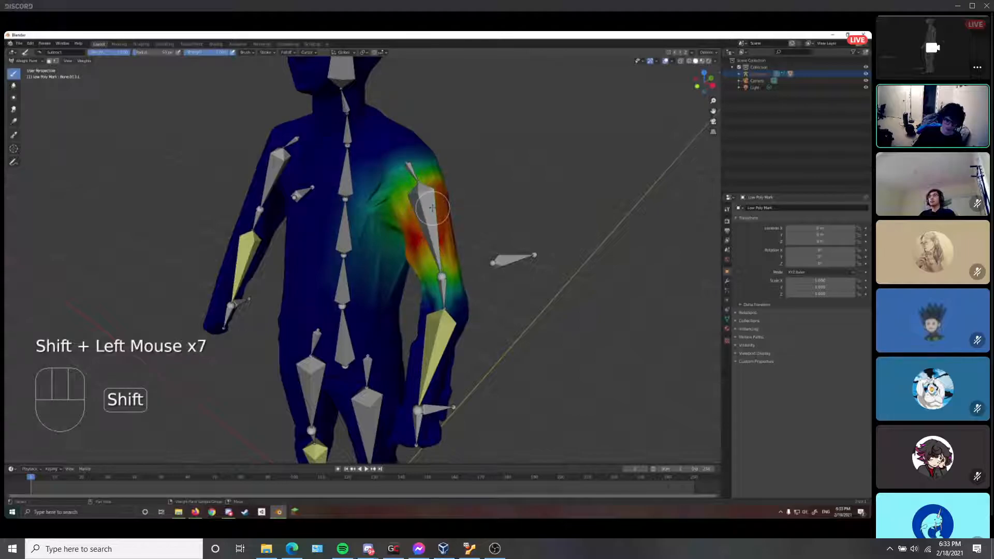
{"action": "left_click", "coordinate": [417, 169], "text": "shift"}
Test how the left shoulder bone's weights deform the mesh by rotating and moving it, and cancel the transform
{"action": "middle_click_drag", "start_coordinate": [399, 100], "coordinate": [461, 179]}
{"action": "scroll", "coordinate": [426, 204], "scroll_direction": "up", "scroll_amount": 2}
{"action": "key", "text": "r"}
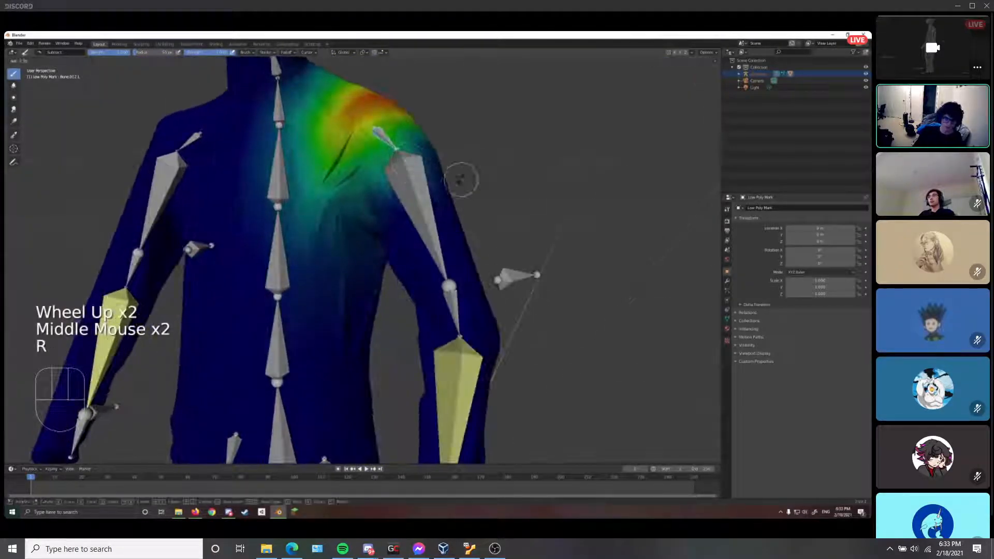
{"action": "key", "text": "g"}
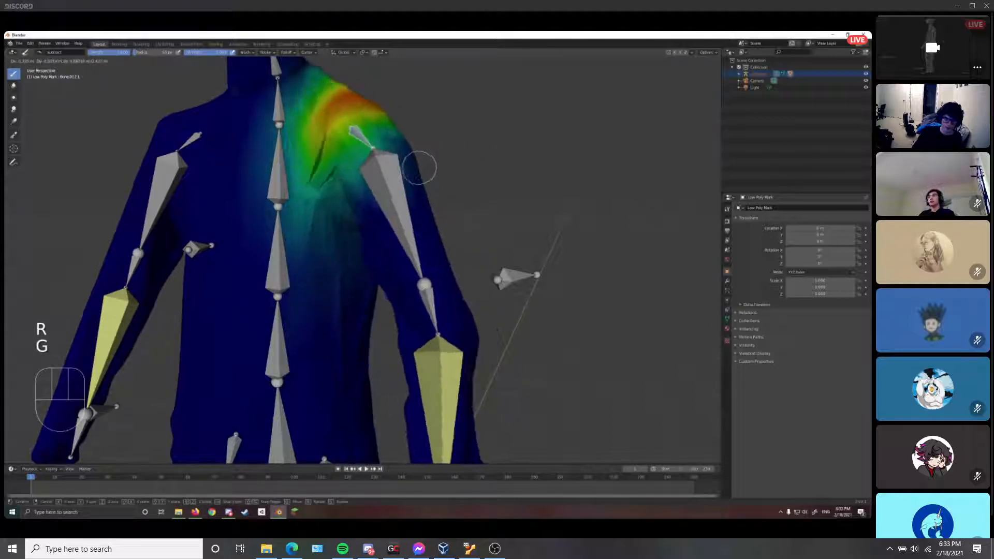
{"action": "right_click", "coordinate": [453, 151]}
Subtract the left shoulder bone's excess weights from the chest and the area towards the neck
{"action": "middle_click_drag", "start_coordinate": [390, 117], "coordinate": [328, 137]}
{"action": "mouse_move", "coordinate": [319, 235]}
{"action": "left_mouse_down"}
{"action": "mouse_move", "coordinate": [308, 181]}
{"action": "mouse_move", "coordinate": [319, 135]}
{"action": "mouse_move", "coordinate": [305, 124]}
{"action": "mouse_move", "coordinate": [301, 260]}
{"action": "mouse_move", "coordinate": [321, 271]}
{"action": "mouse_move", "coordinate": [321, 122]}
{"action": "mouse_move", "coordinate": [344, 94]}
{"action": "left_mouse_up"}
{"action": "scroll", "coordinate": [324, 133], "scroll_direction": "down", "scroll_amount": 1}
{"action": "mouse_move", "coordinate": [344, 94]}
{"action": "middle_mouse_down"}
{"action": "mouse_move", "coordinate": [325, 133]}
{"action": "mouse_move", "coordinate": [300, 119]}
{"action": "middle_mouse_up"}
{"action": "left_click_drag", "start_coordinate": [337, 228], "coordinate": [312, 242]}
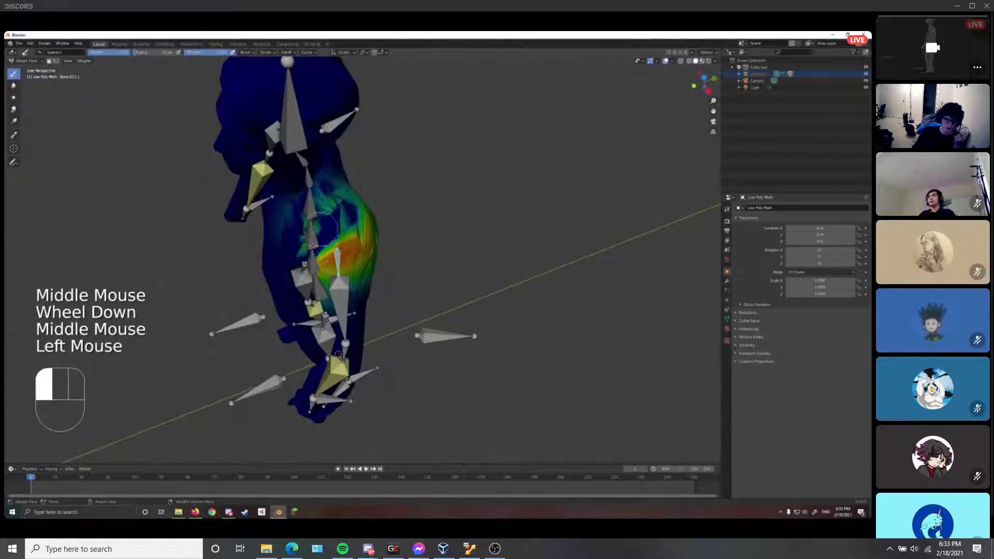
Subtract the left shoulder bone's excess weights from the upper back between the spine and the shoulder
{"action": "mouse_move", "coordinate": [395, 222]}
{"action": "middle_mouse_down"}
{"action": "mouse_move", "coordinate": [352, 202]}
{"action": "mouse_move", "coordinate": [331, 228]}
{"action": "middle_mouse_up"}
{"action": "left_click", "coordinate": [349, 202]}
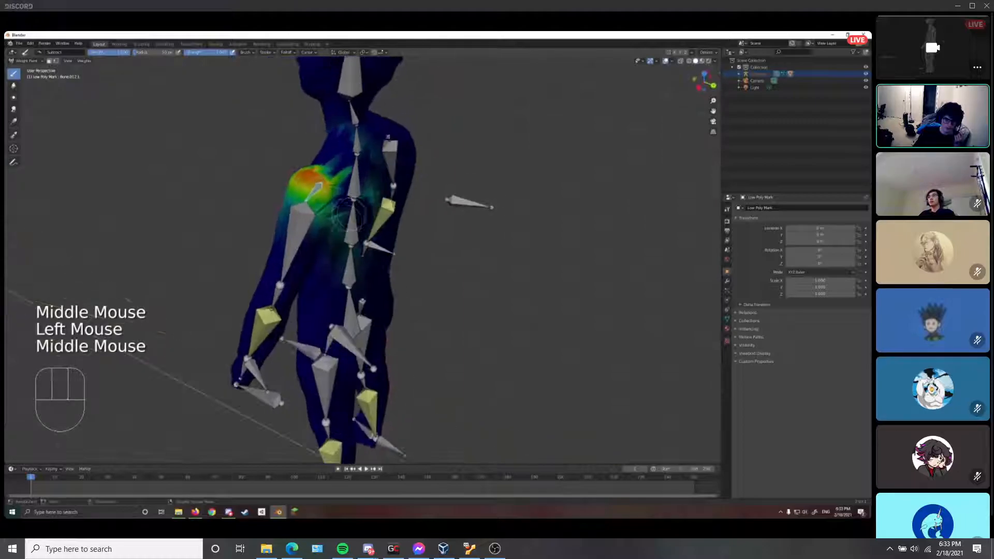
{"action": "left_click", "coordinate": [327, 223]}
{"action": "mouse_move", "coordinate": [326, 222]}
{"action": "left_mouse_down"}
{"action": "mouse_move", "coordinate": [365, 185]}
{"action": "mouse_move", "coordinate": [358, 167]}
{"action": "mouse_move", "coordinate": [325, 166]}
{"action": "left_mouse_up"}
{"action": "middle_click_drag", "start_coordinate": [325, 166], "coordinate": [362, 194]}
{"action": "left_click", "coordinate": [332, 180]}
{"action": "scroll", "coordinate": [399, 184], "scroll_direction": "up", "scroll_amount": 2}
{"action": "left_click", "coordinate": [327, 204]}
{"action": "left_click_drag", "start_coordinate": [322, 211], "coordinate": [326, 269]}
Undo the last stroke and subtract the left shoulder bone's weights from the front of the chest near the armpit
{"action": "middle_click_drag", "start_coordinate": [326, 269], "coordinate": [428, 122]}
{"action": "key", "text": "ctrl+z"}
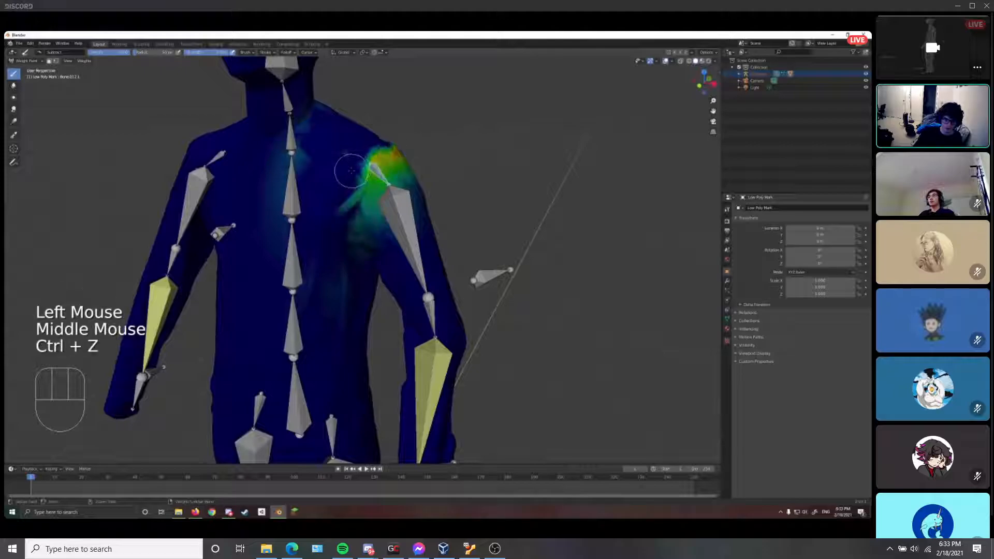
{"action": "left_click_drag", "start_coordinate": [351, 171], "coordinate": [349, 251]}
{"action": "left_click_drag", "start_coordinate": [342, 187], "coordinate": [348, 205]}
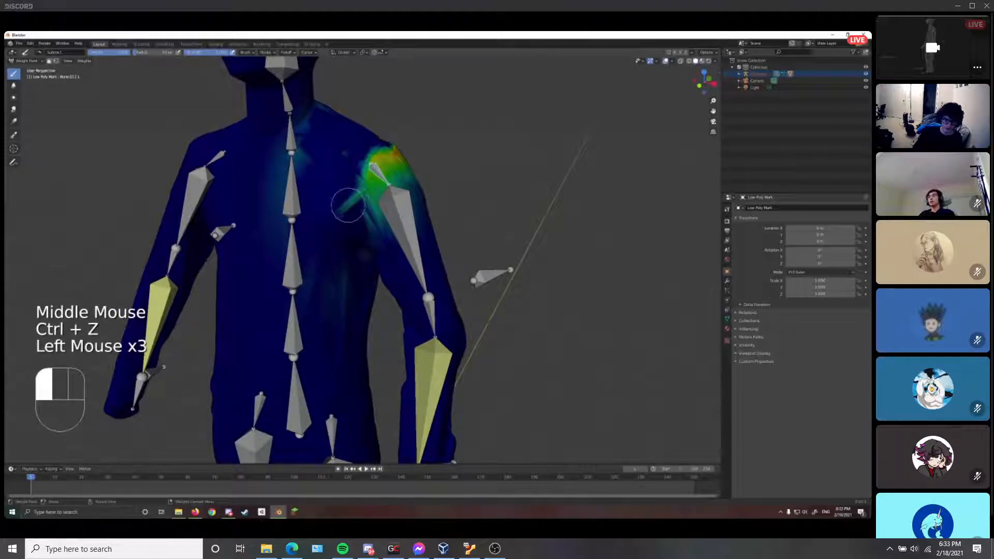
{"action": "left_click", "coordinate": [353, 202]}
Subtract shoulder bone weights around the outer side of the left shoulder, undoing one stroke and repainting it
{"action": "middle_click_drag", "start_coordinate": [437, 155], "coordinate": [337, 179]}
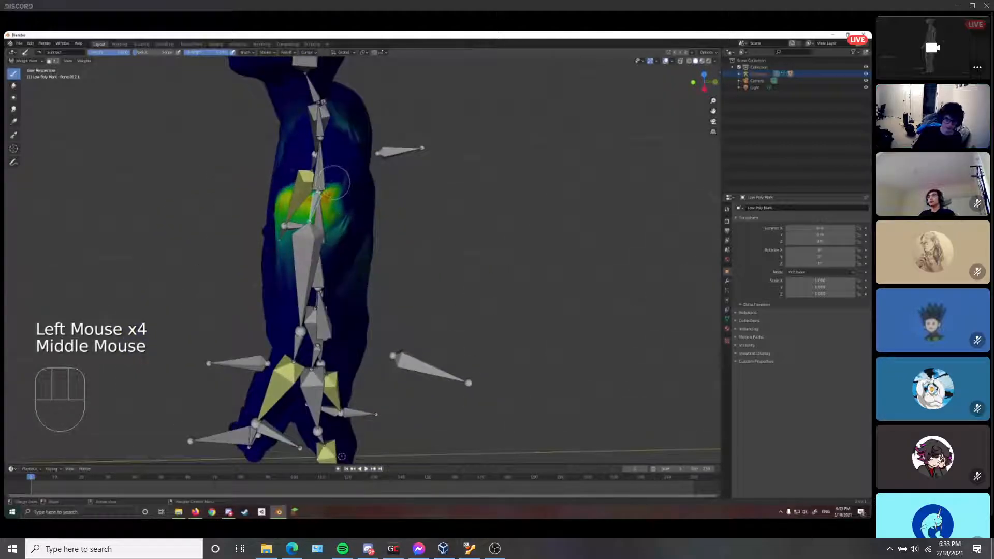
{"action": "left_click", "coordinate": [342, 220]}
{"action": "left_click", "coordinate": [342, 220]}
{"action": "middle_click_drag", "start_coordinate": [343, 222], "coordinate": [336, 228]}
{"action": "key", "text": "ctrl+z"}
{"action": "left_click_drag", "start_coordinate": [337, 228], "coordinate": [327, 212]}
Subtract the leftover streak of shoulder bone weight on the chest beside the left armpit
{"action": "middle_click_drag", "start_coordinate": [339, 233], "coordinate": [404, 236]}
{"action": "middle_click_drag", "start_coordinate": [418, 163], "coordinate": [383, 181]}
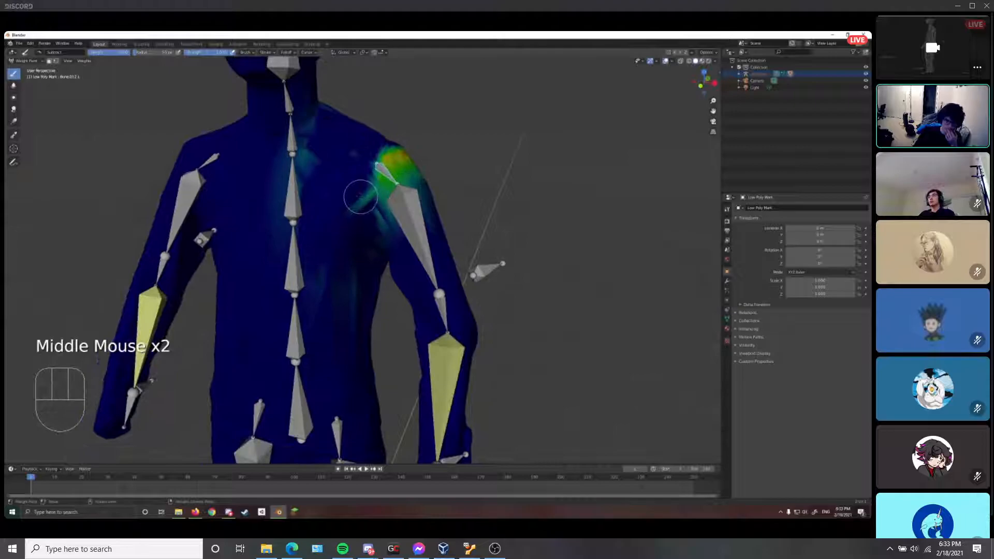
{"action": "left_click_drag", "start_coordinate": [360, 195], "coordinate": [368, 198]}
{"action": "scroll", "coordinate": [426, 165], "scroll_direction": "down", "scroll_amount": 1}
{"action": "right_click", "coordinate": [448, 150]}
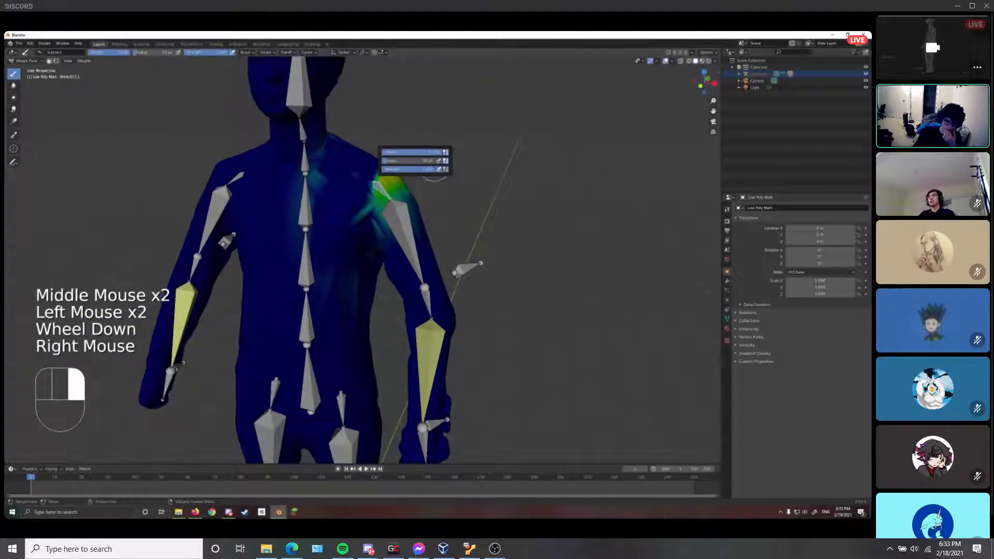
Examine the left shoulder bone's remaining weights on the shoulder, chest and back from several angles
{"action": "mouse_move", "coordinate": [472, 210]}
{"action": "middle_mouse_down"}
{"action": "mouse_move", "coordinate": [426, 177]}
{"action": "mouse_move", "coordinate": [400, 209]}
{"action": "middle_mouse_up"}
{"action": "scroll", "coordinate": [400, 209], "scroll_direction": "up", "scroll_amount": 1}
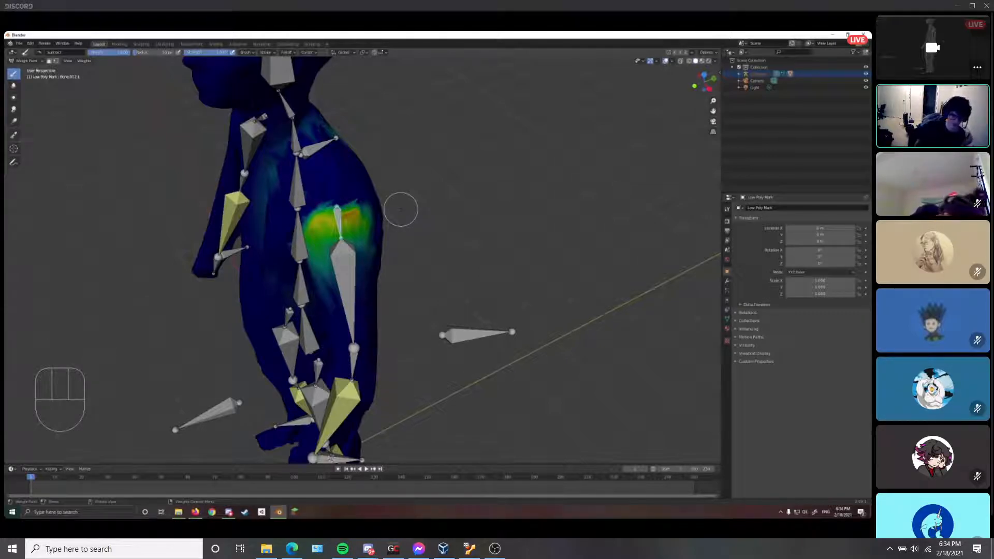
{"action": "middle_click_drag", "start_coordinate": [390, 77], "coordinate": [453, 83]}
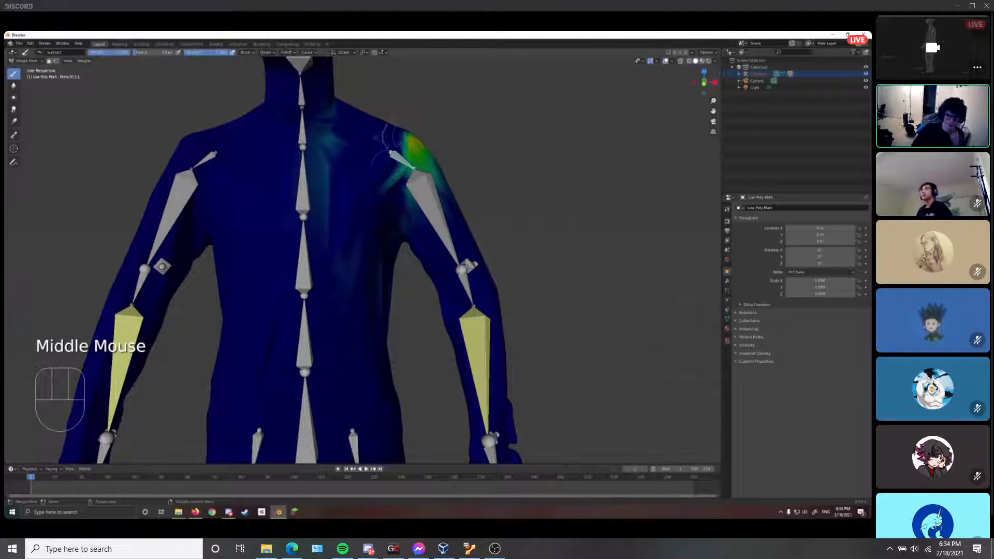
{"action": "scroll", "coordinate": [396, 148], "scroll_direction": "down", "scroll_amount": 3}
{"action": "middle_click_drag", "start_coordinate": [396, 148], "coordinate": [407, 254]}
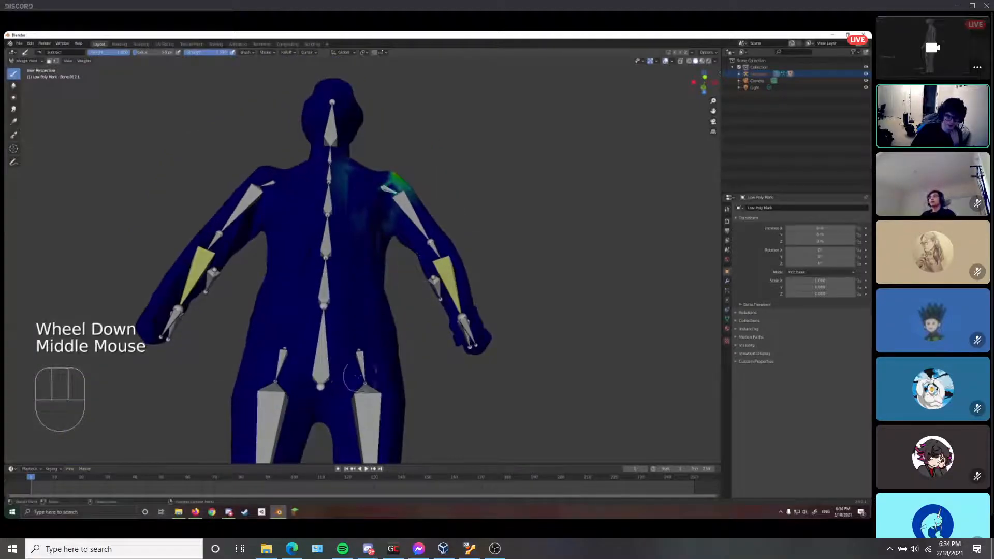
{"action": "middle_click_drag", "start_coordinate": [383, 288], "coordinate": [383, 234]}
{"action": "scroll", "coordinate": [385, 232], "scroll_direction": "up", "scroll_amount": 3}
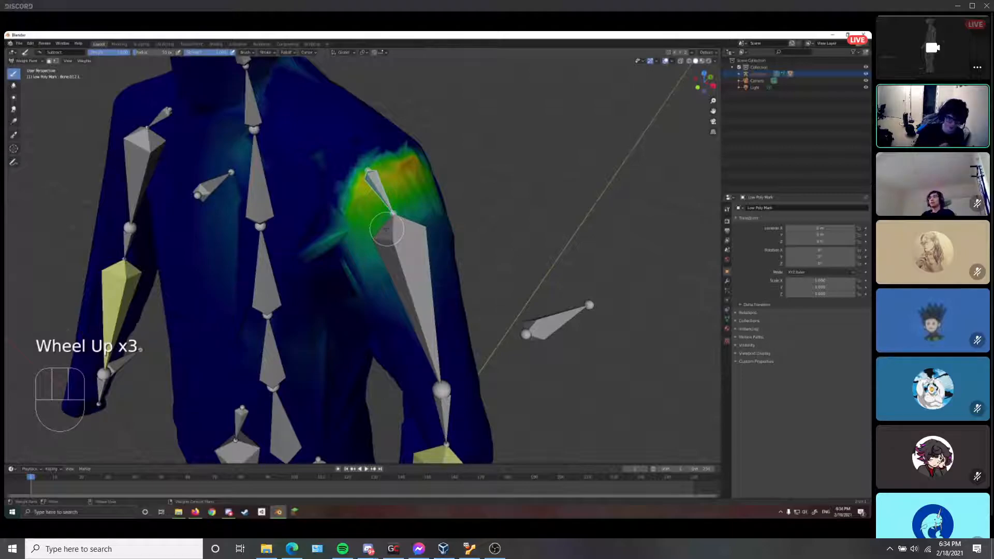
{"action": "scroll", "coordinate": [355, 117], "scroll_direction": "down", "scroll_amount": 1}
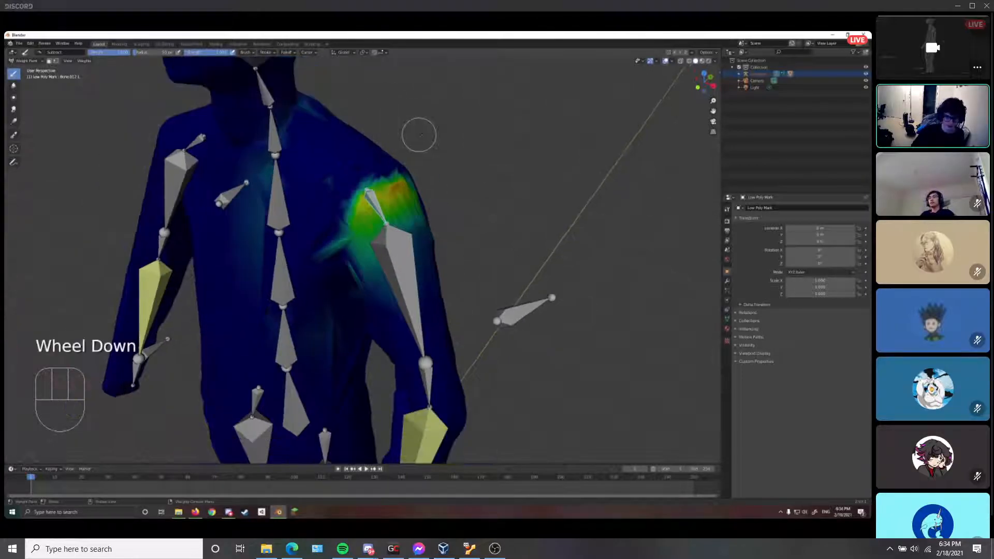
{"action": "middle_click_drag", "start_coordinate": [387, 196], "coordinate": [466, 226]}
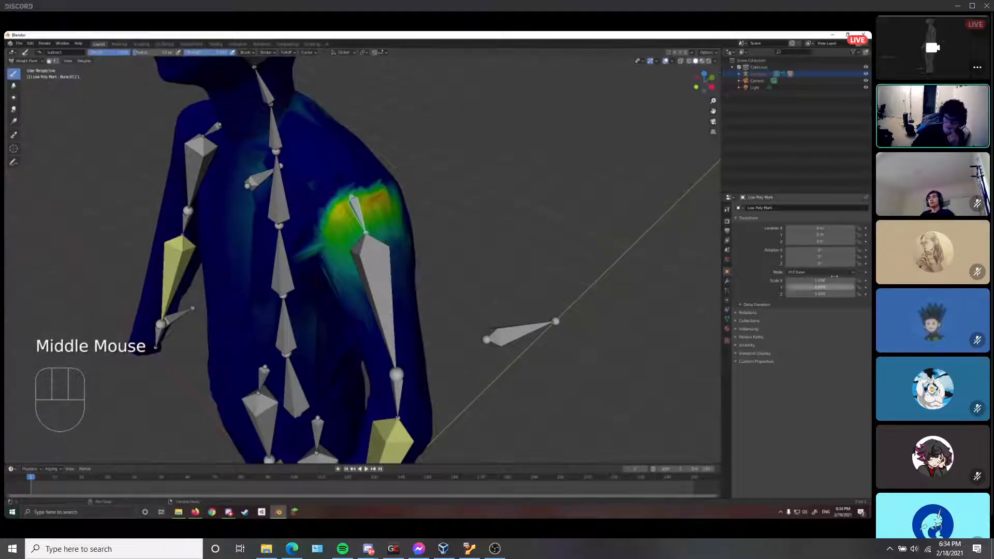
Look through the mesh's modifier, object and material settings and the scene, output and render properties
{"action": "left_click", "coordinate": [728, 283]}
{"action": "left_click", "coordinate": [729, 284]}
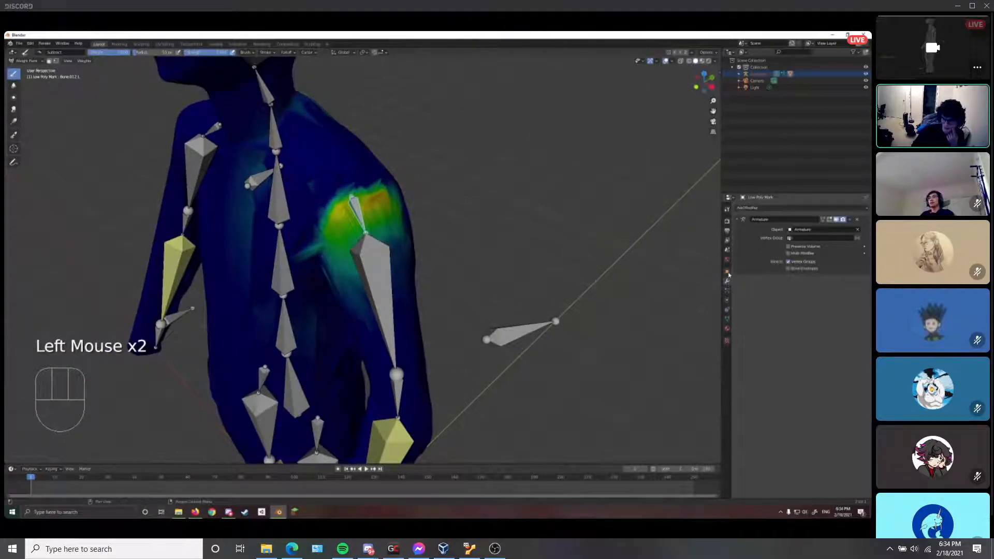
{"action": "left_click", "coordinate": [727, 271]}
{"action": "left_click", "coordinate": [727, 260]}
{"action": "left_click", "coordinate": [727, 251]}
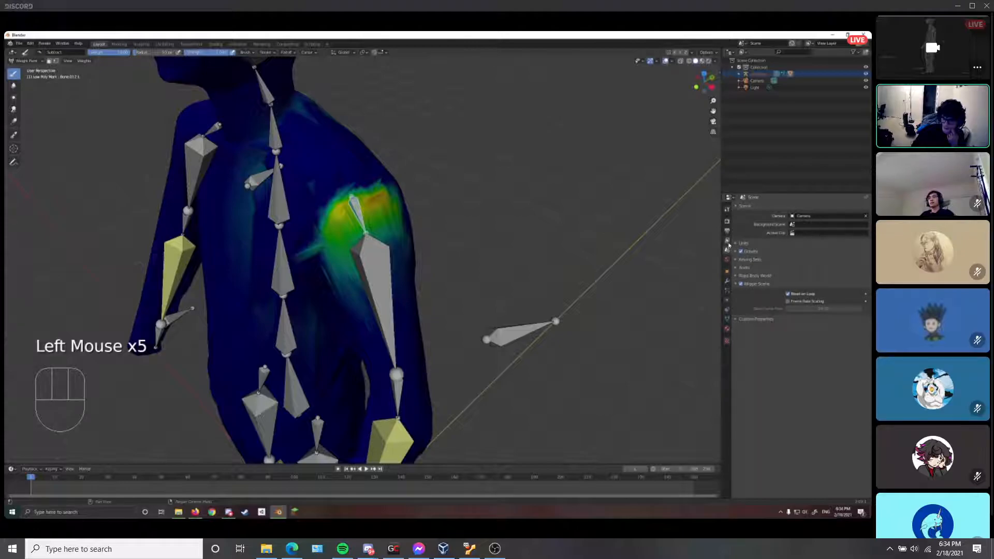
{"action": "left_click", "coordinate": [727, 241]}
{"action": "left_click", "coordinate": [728, 271]}
{"action": "left_click", "coordinate": [727, 282]}
{"action": "left_click", "coordinate": [727, 294]}
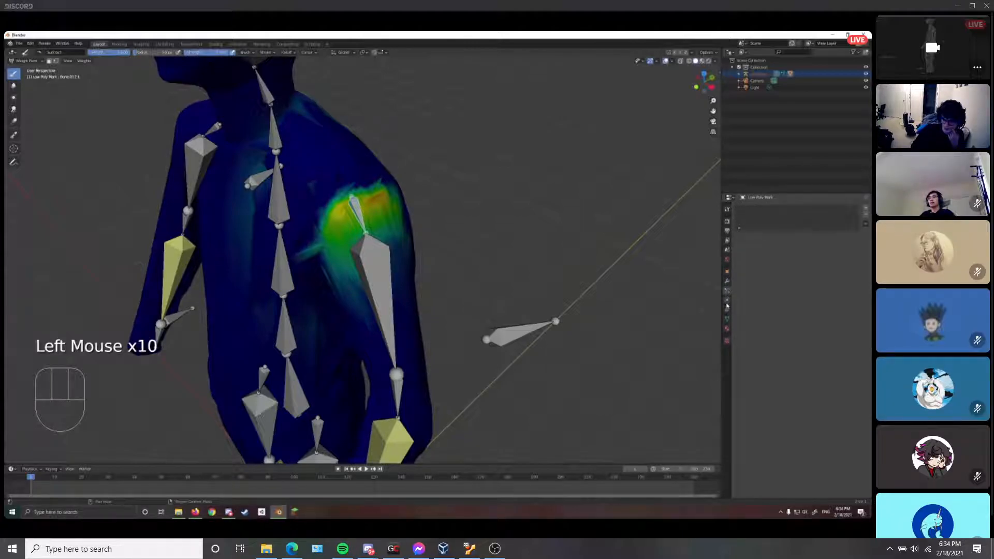
{"action": "left_click", "coordinate": [727, 309]}
{"action": "left_click", "coordinate": [727, 319]}
{"action": "left_click", "coordinate": [727, 328]}
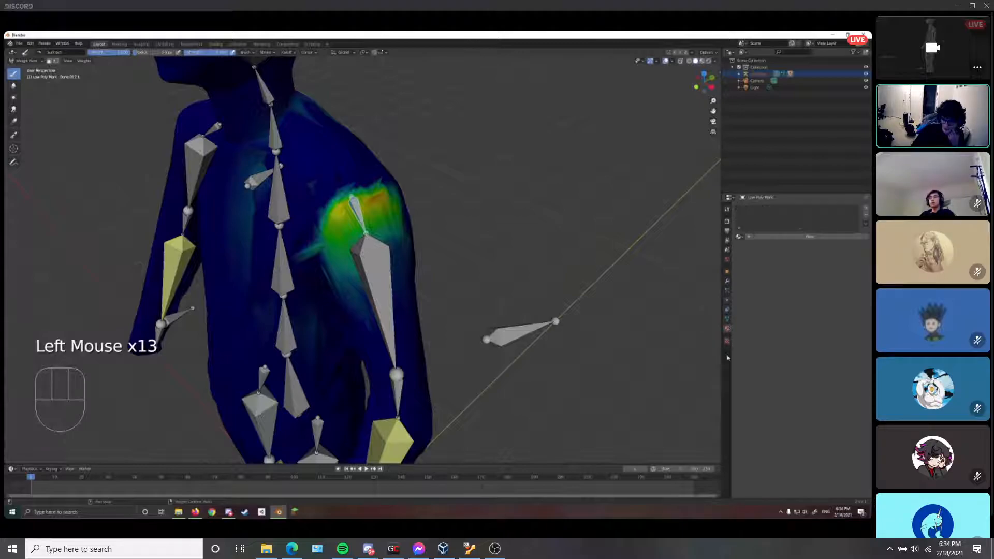
{"action": "left_click", "coordinate": [727, 250]}
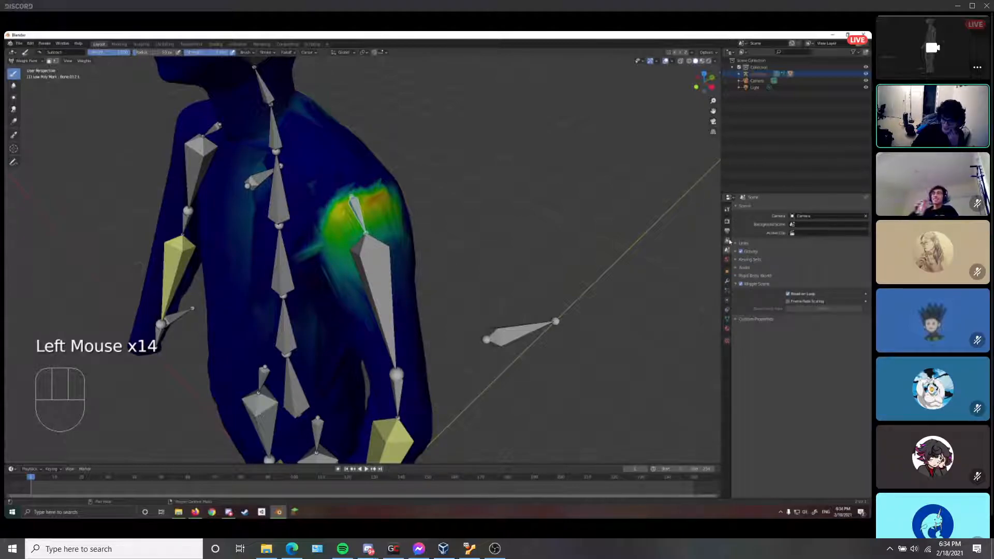
{"action": "left_click", "coordinate": [727, 241]}
{"action": "left_click", "coordinate": [727, 231]}
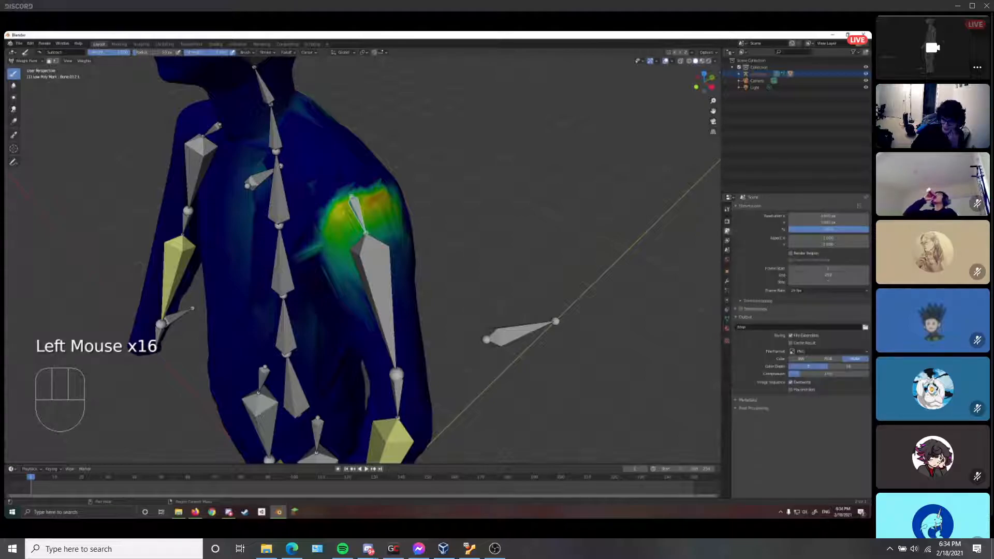
{"action": "left_click", "coordinate": [727, 221]}
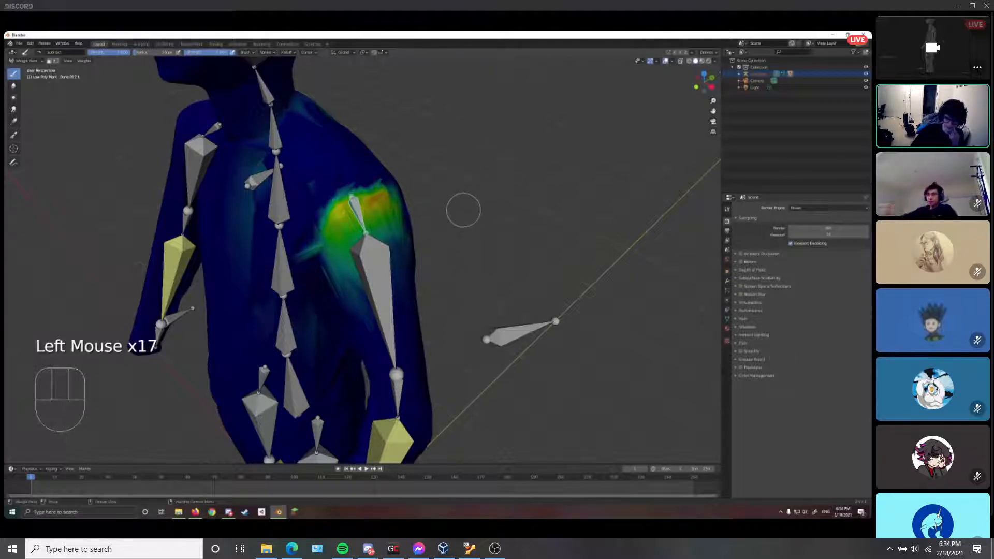
Try rotating the left shoulder bone, and select the left upper arm bone to display its weights
{"action": "middle_click_drag", "start_coordinate": [421, 246], "coordinate": [358, 148]}
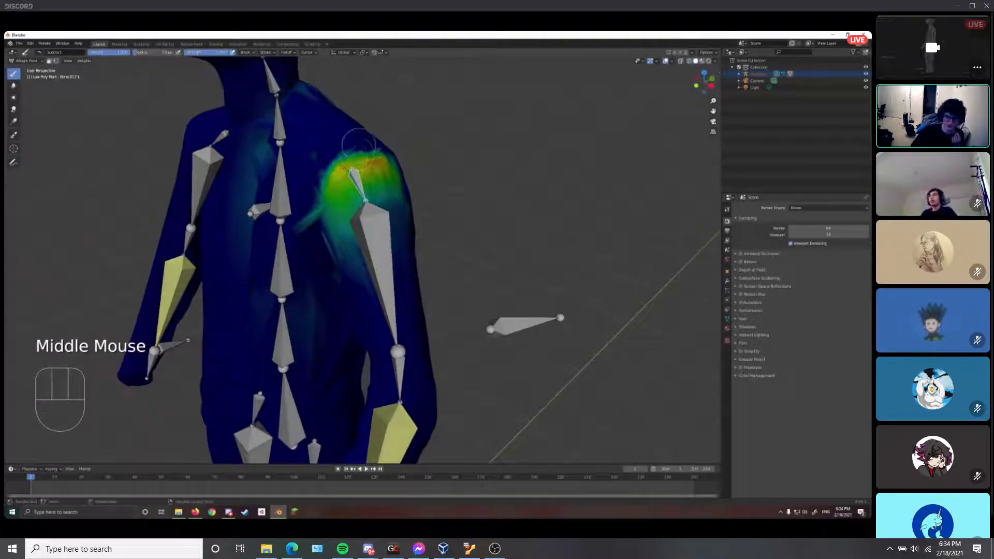
{"action": "key", "text": "r"}
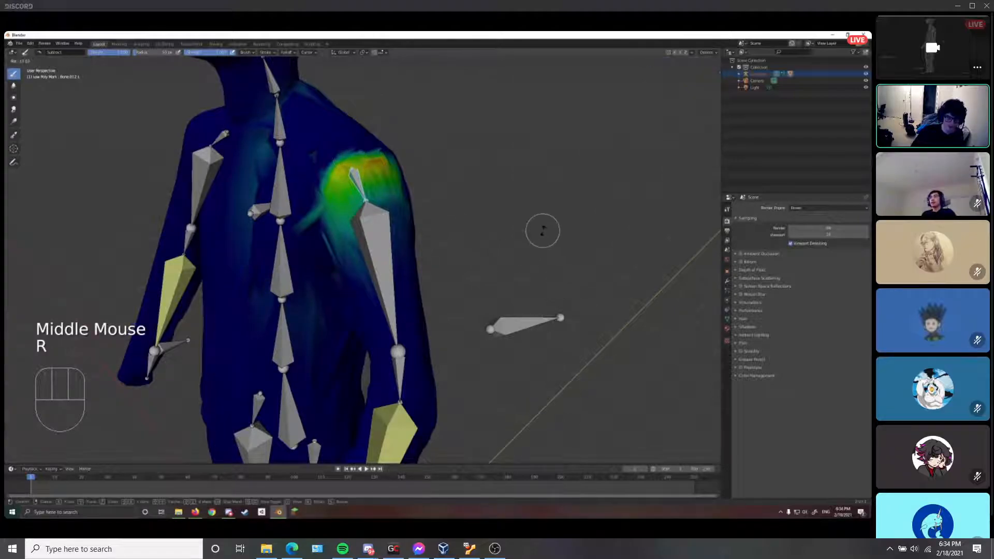
{"action": "left_click", "coordinate": [362, 185], "text": "shift"}
{"action": "left_click", "coordinate": [381, 257], "text": "shift"}
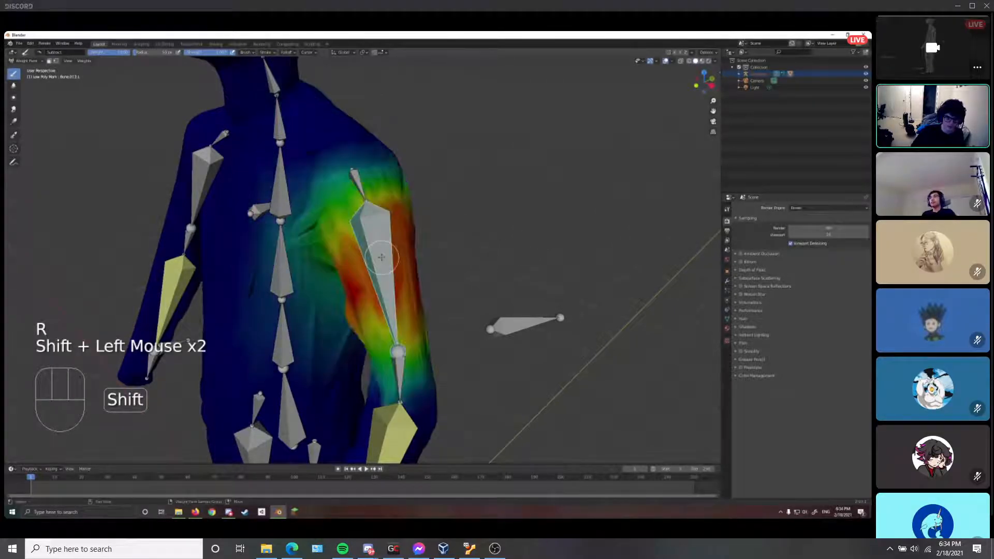
Rotate the left upper arm bone slightly and subtract its stray weight from the chest and around the left armpit
{"action": "key", "text": "r"}
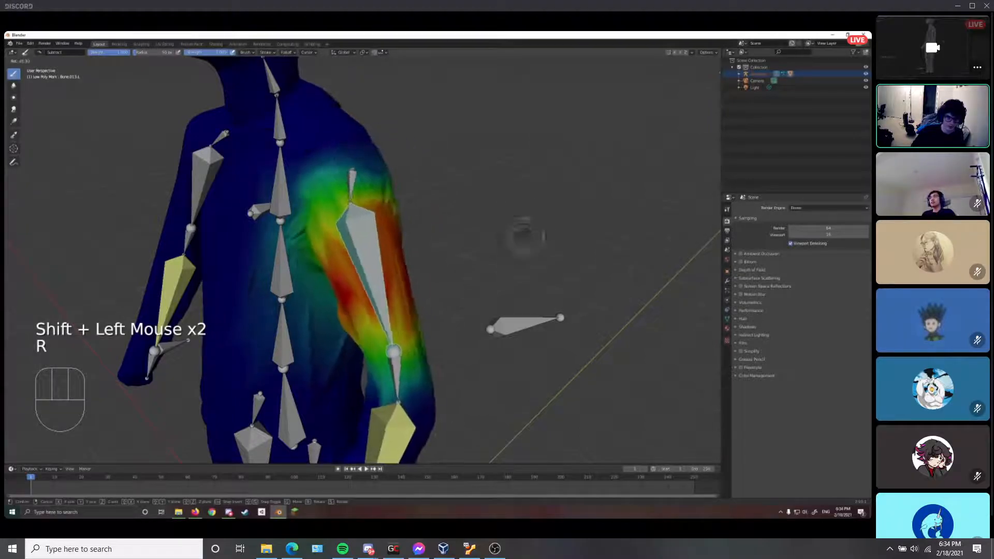
{"action": "left_click", "coordinate": [473, 222]}
{"action": "middle_click_drag", "start_coordinate": [437, 282], "coordinate": [472, 283]}
{"action": "mouse_move", "coordinate": [389, 201]}
{"action": "left_mouse_down"}
{"action": "mouse_move", "coordinate": [331, 243]}
{"action": "mouse_move", "coordinate": [349, 240]}
{"action": "mouse_move", "coordinate": [386, 263]}
{"action": "mouse_move", "coordinate": [384, 275]}
{"action": "mouse_move", "coordinate": [392, 209]}
{"action": "mouse_move", "coordinate": [438, 169]}
{"action": "left_mouse_up"}
{"action": "mouse_move", "coordinate": [437, 171]}
{"action": "middle_mouse_down"}
{"action": "mouse_move", "coordinate": [321, 202]}
{"action": "mouse_move", "coordinate": [309, 226]}
{"action": "middle_mouse_up"}
{"action": "left_click_drag", "start_coordinate": [308, 225], "coordinate": [385, 244]}
{"action": "middle_click_drag", "start_coordinate": [402, 253], "coordinate": [309, 238]}
{"action": "mouse_move", "coordinate": [315, 228]}
{"action": "left_mouse_down"}
{"action": "mouse_move", "coordinate": [316, 248]}
{"action": "mouse_move", "coordinate": [334, 190]}
{"action": "mouse_move", "coordinate": [321, 170]}
{"action": "left_mouse_up"}
{"action": "mouse_move", "coordinate": [322, 170]}
{"action": "middle_mouse_down"}
{"action": "mouse_move", "coordinate": [340, 259]}
{"action": "mouse_move", "coordinate": [331, 277]}
{"action": "middle_mouse_up"}
{"action": "mouse_move", "coordinate": [331, 279]}
{"action": "left_mouse_down"}
{"action": "mouse_move", "coordinate": [324, 266]}
{"action": "mouse_move", "coordinate": [296, 283]}
{"action": "mouse_move", "coordinate": [339, 303]}
{"action": "left_mouse_up"}
{"action": "left_click_drag", "start_coordinate": [280, 361], "coordinate": [306, 343]}
Subtract the left upper arm bone's leftover weight from the back beside the shoulder and from the chest
{"action": "middle_click_drag", "start_coordinate": [306, 344], "coordinate": [350, 198]}
{"action": "left_click_drag", "start_coordinate": [349, 199], "coordinate": [349, 199]}
{"action": "left_click_drag", "start_coordinate": [328, 249], "coordinate": [318, 155]}
{"action": "left_click_drag", "start_coordinate": [321, 196], "coordinate": [322, 181]}
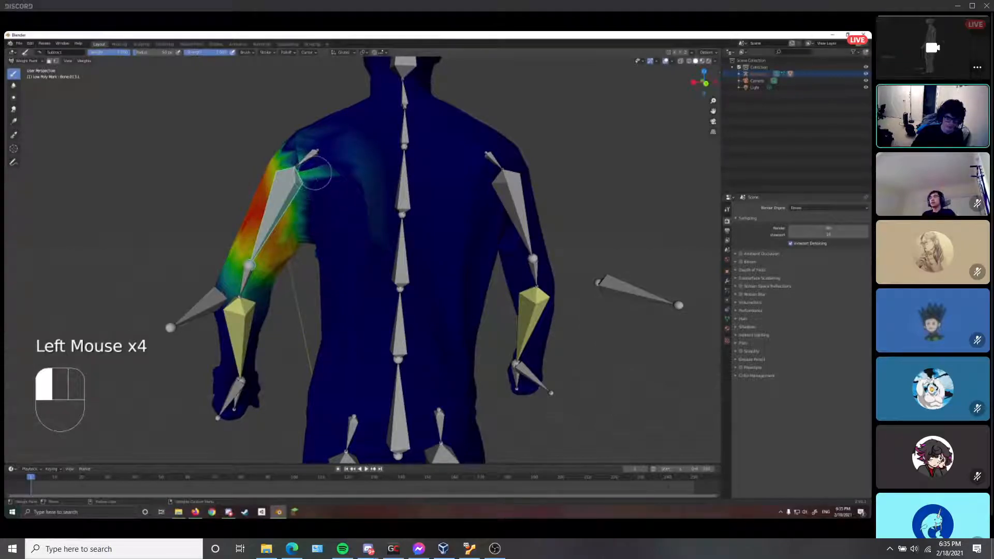
{"action": "mouse_move", "coordinate": [359, 166]}
{"action": "middle_mouse_down"}
{"action": "mouse_move", "coordinate": [329, 146]}
{"action": "mouse_move", "coordinate": [388, 138]}
{"action": "middle_mouse_up"}
{"action": "left_click", "coordinate": [328, 147]}
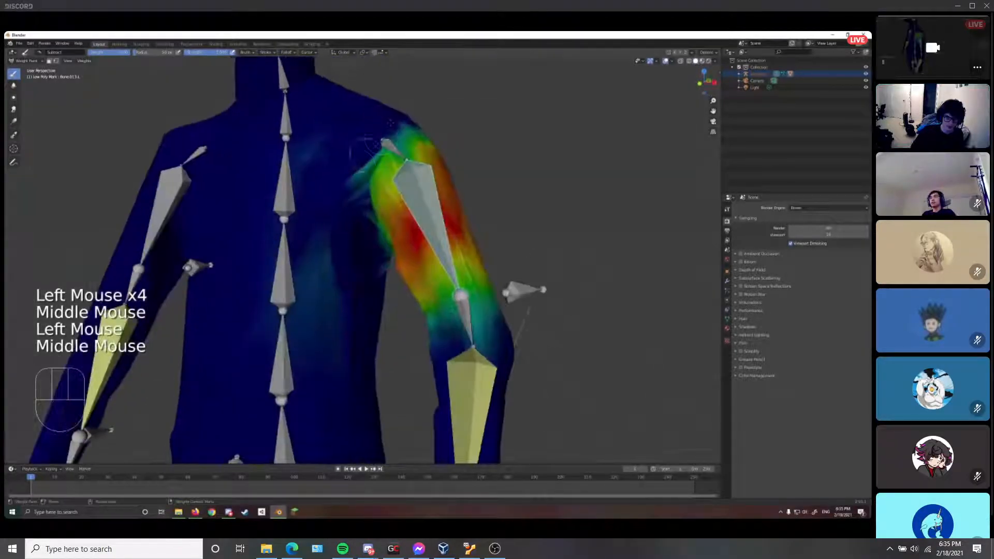
{"action": "left_click", "coordinate": [348, 176]}
{"action": "left_click_drag", "start_coordinate": [332, 300], "coordinate": [318, 311]}
Leave Weight Paint mode for Object Mode, select the armature and switch it to Pose Mode
{"action": "scroll", "coordinate": [318, 311], "scroll_direction": "down", "scroll_amount": 5}
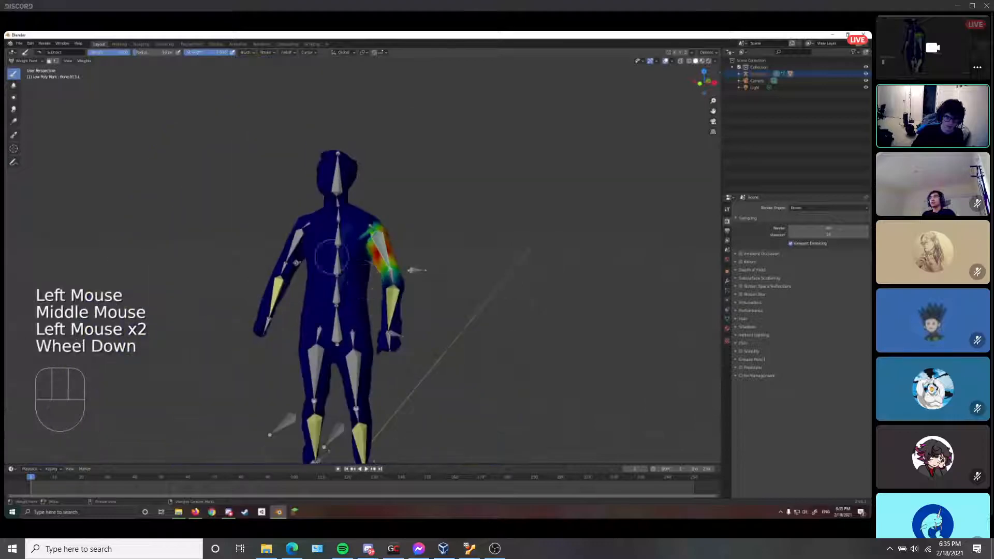
{"action": "left_click", "coordinate": [24, 60]}
{"action": "left_click", "coordinate": [26, 65]}
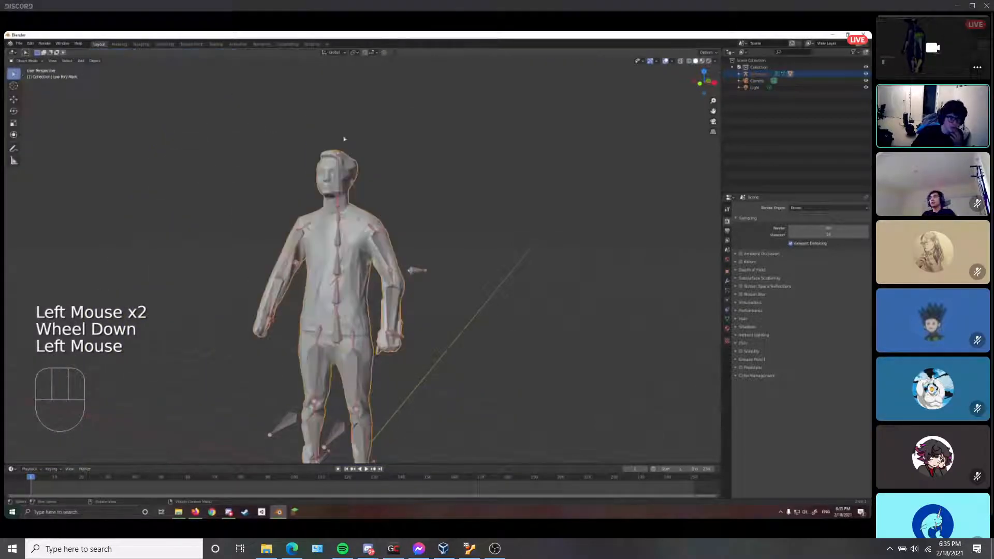
{"action": "left_click", "coordinate": [378, 234]}
{"action": "left_click_drag", "start_coordinate": [37, 63], "coordinate": [34, 83]}
Try rotating the left upper arm bone, and try rotating and moving the left hand's IK bone
{"action": "key", "text": "r"}
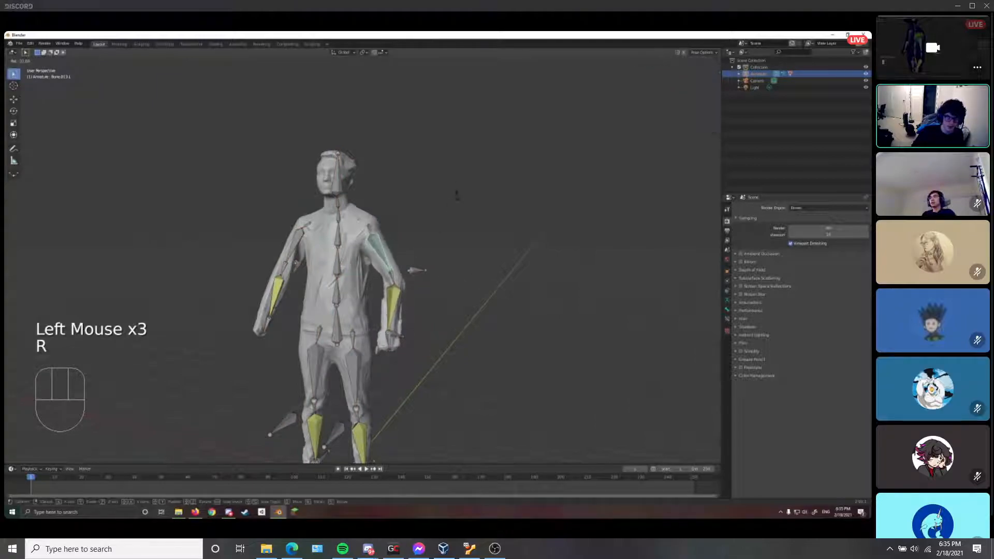
{"action": "key", "text": "r"}
{"action": "middle_click_drag", "start_coordinate": [444, 215], "coordinate": [382, 344]}
{"action": "left_click", "coordinate": [379, 346]}
{"action": "key", "text": "r"}
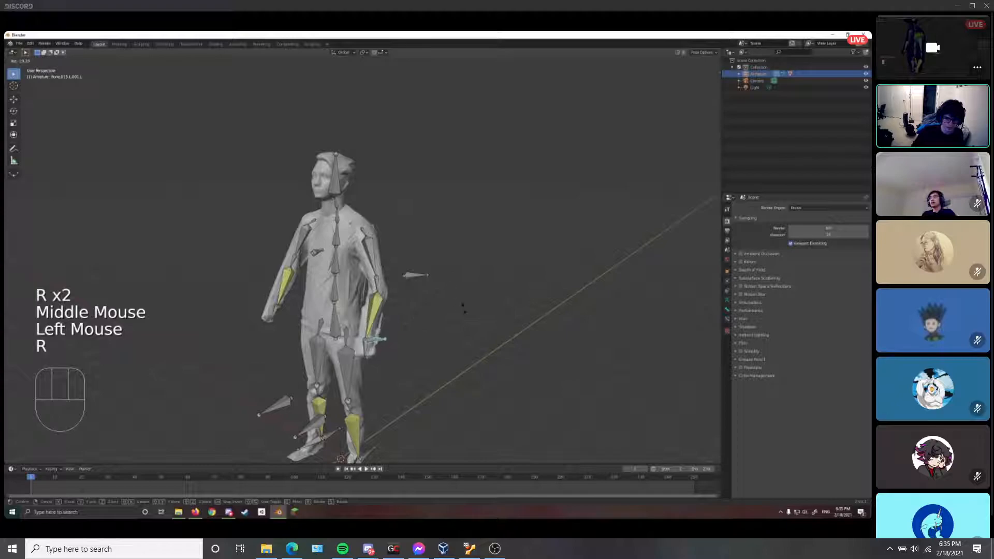
{"action": "key", "text": "g"}
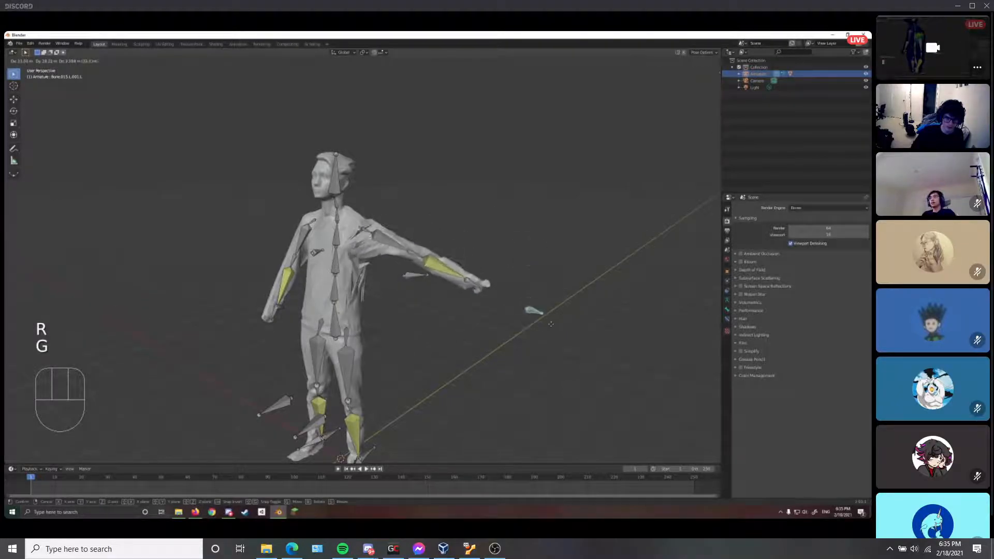
{"action": "right_click", "coordinate": [528, 354]}
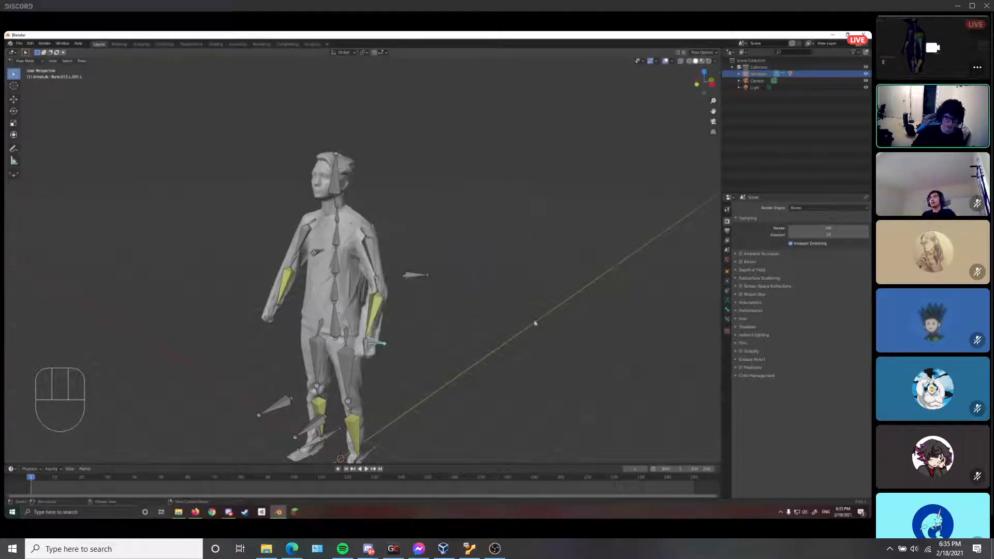
Move the left hand's IK bone away from the body to lift the arm out to the side
{"action": "middle_click_drag", "start_coordinate": [528, 353], "coordinate": [473, 262]}
{"action": "key", "text": "g"}
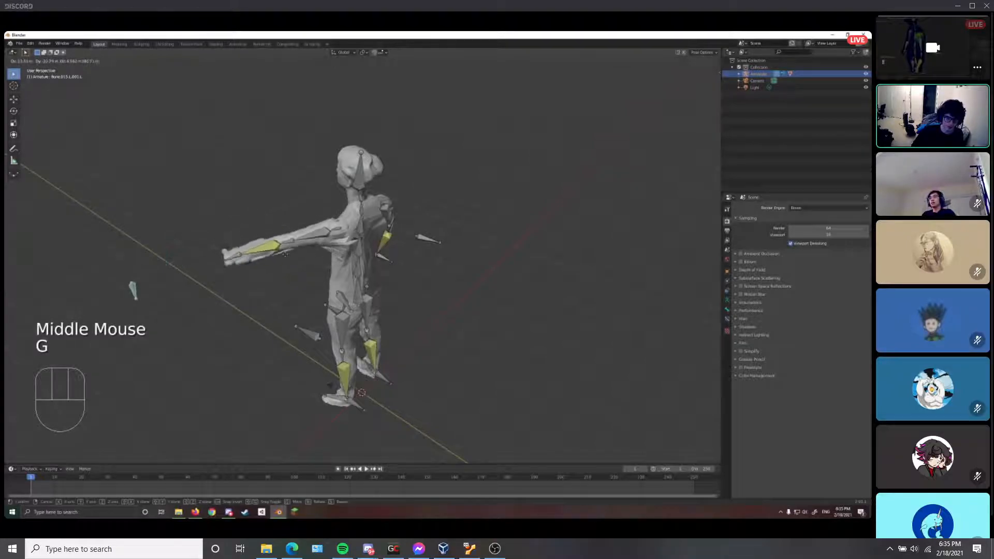
{"action": "left_click", "coordinate": [310, 334]}
{"action": "middle_click_drag", "start_coordinate": [393, 318], "coordinate": [331, 294]}
{"action": "key", "text": "g"}
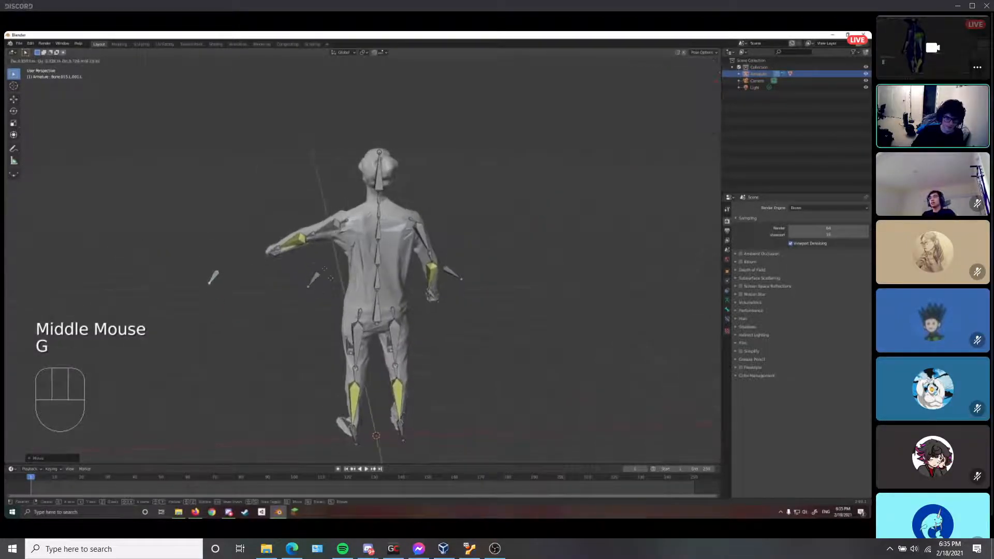
{"action": "left_click", "coordinate": [356, 210]}
Move the left hand's IK bone up and outward until the straight arm points diagonally above shoulder height
{"action": "middle_click_drag", "start_coordinate": [318, 200], "coordinate": [468, 213]}
{"action": "key", "text": "g"}
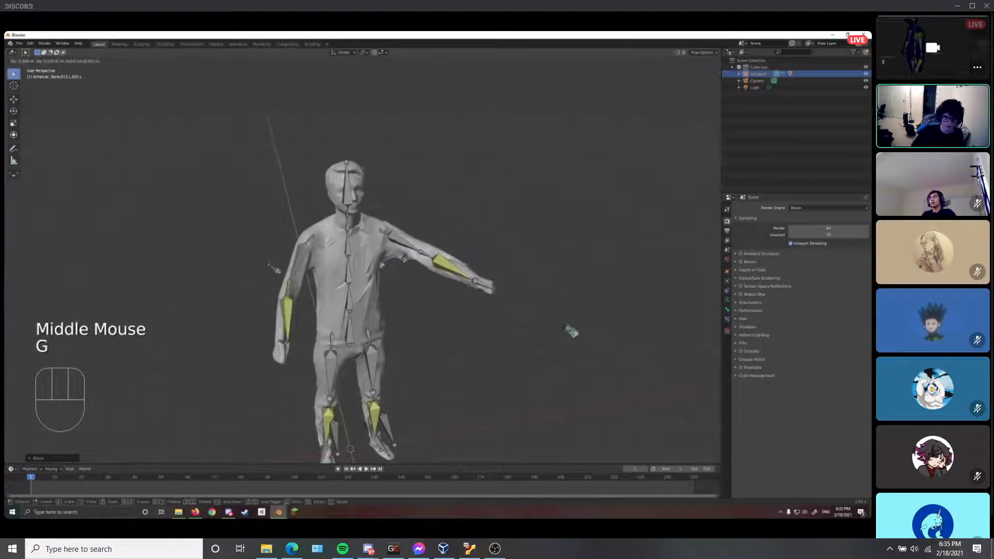
{"action": "left_click", "coordinate": [587, 149]}
{"action": "middle_click_drag", "start_coordinate": [587, 149], "coordinate": [527, 224]}
{"action": "scroll", "coordinate": [389, 250], "scroll_direction": "up", "scroll_amount": 3}
{"action": "scroll", "coordinate": [396, 200], "scroll_direction": "down", "scroll_amount": 3}
{"action": "middle_click_drag", "start_coordinate": [396, 201], "coordinate": [437, 237]}
{"action": "key", "text": "g"}
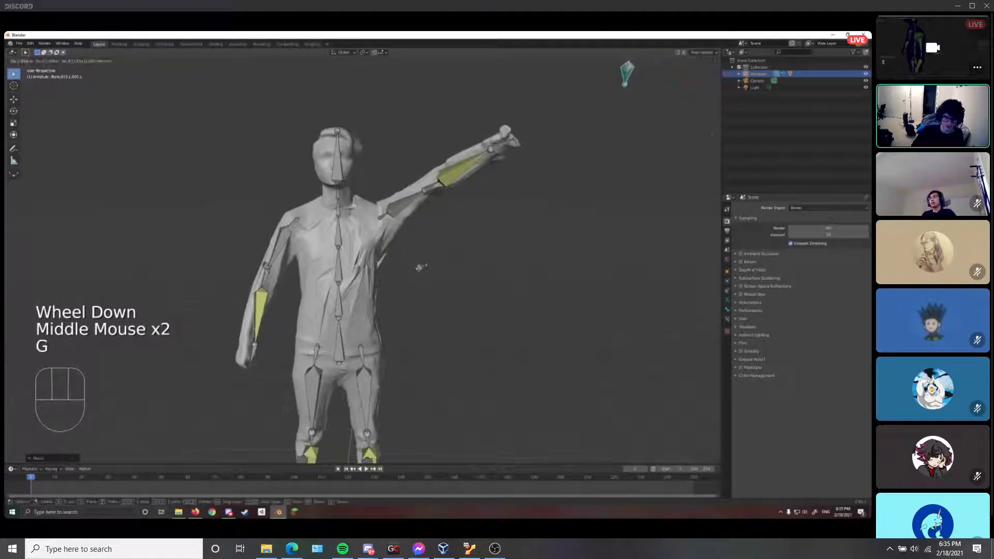
{"action": "left_click", "coordinate": [450, 249]}
Move the right hand's IK bone up in front of the chest so the right arm bends at the elbow
{"action": "left_click", "coordinate": [254, 357]}
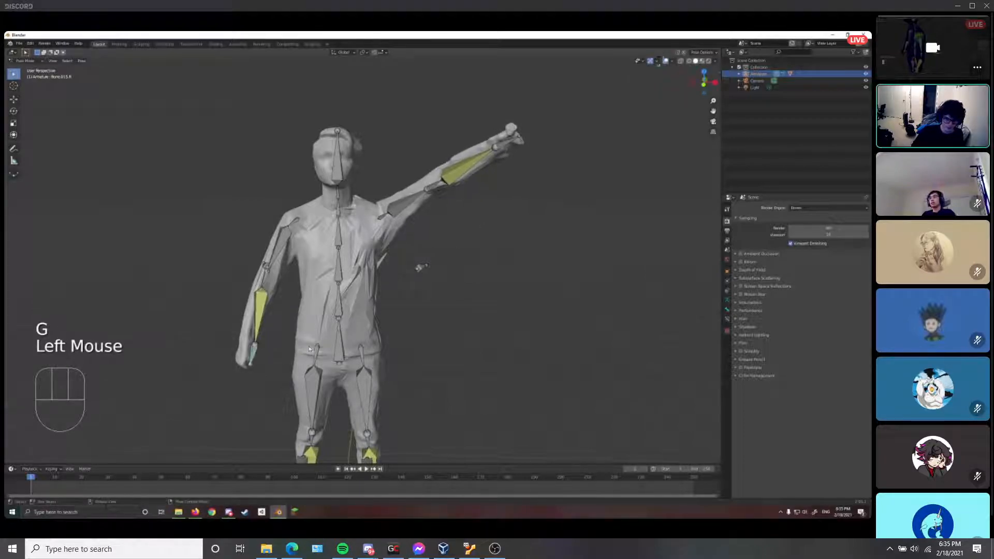
{"action": "middle_click_drag", "start_coordinate": [254, 358], "coordinate": [347, 357]}
{"action": "left_click", "coordinate": [347, 356]}
{"action": "key", "text": "g"}
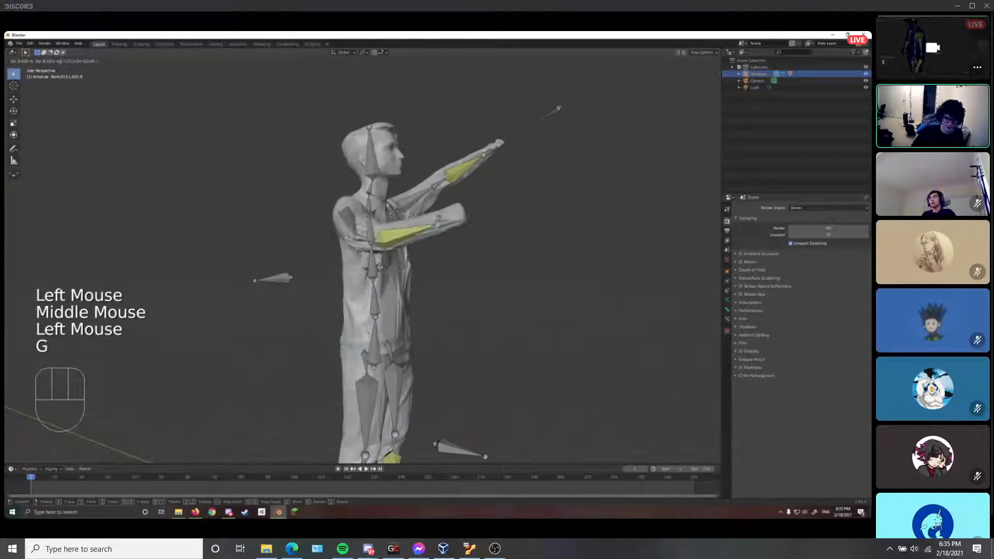
{"action": "left_click", "coordinate": [406, 176]}
Bend the head and neck bones forward so the face drops toward the bent right arm
{"action": "middle_click_drag", "start_coordinate": [407, 176], "coordinate": [371, 214]}
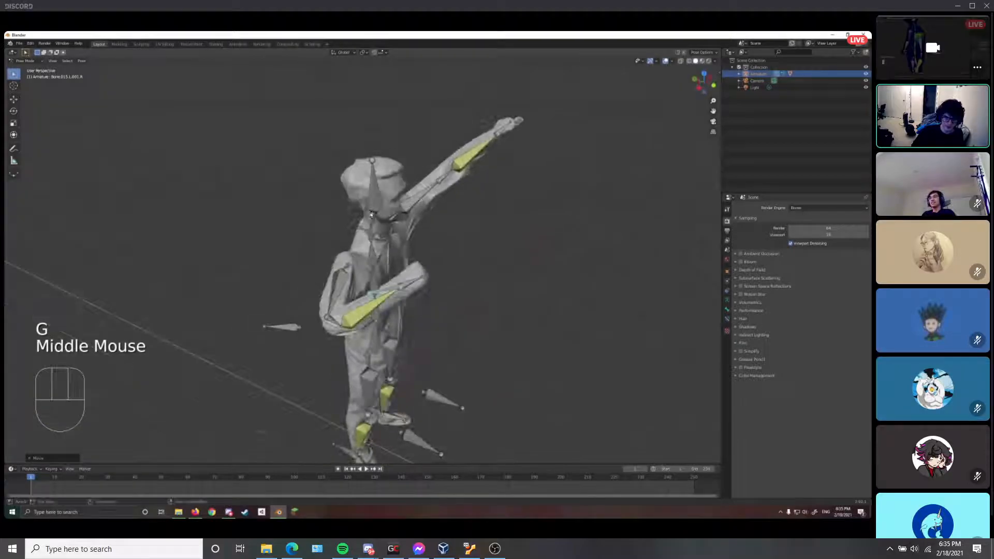
{"action": "left_click", "coordinate": [380, 203]}
{"action": "key", "text": "g"}
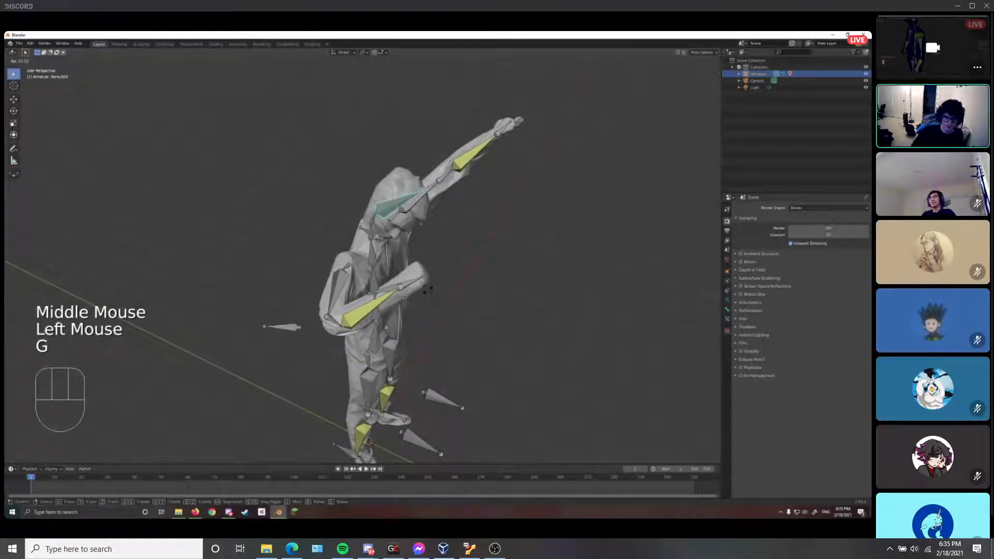
{"action": "left_click", "coordinate": [368, 224]}
{"action": "key", "text": "g"}
{"action": "left_click", "coordinate": [370, 234]}
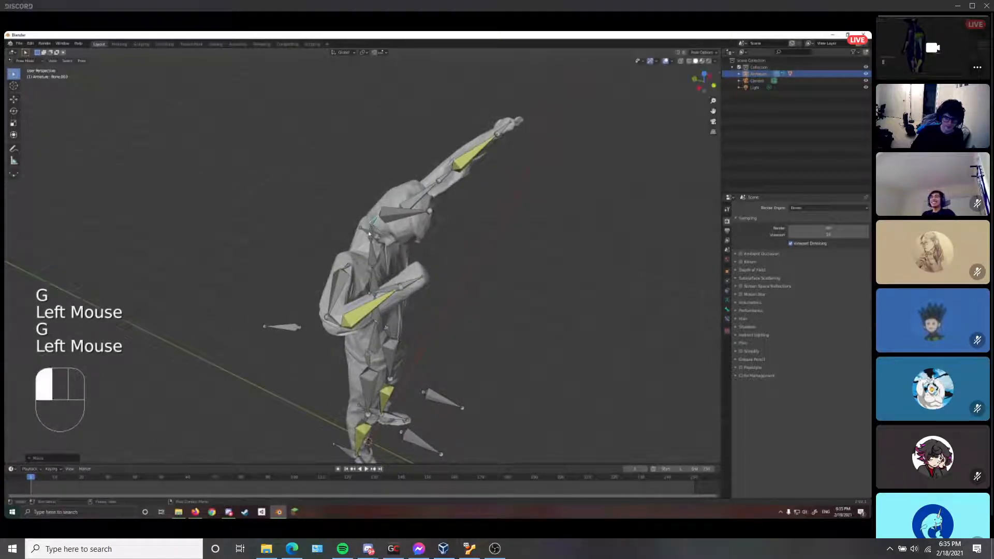
{"action": "key", "text": "g"}
{"action": "left_click", "coordinate": [405, 241]}
{"action": "left_click", "coordinate": [415, 228]}
{"action": "key", "text": "g"}
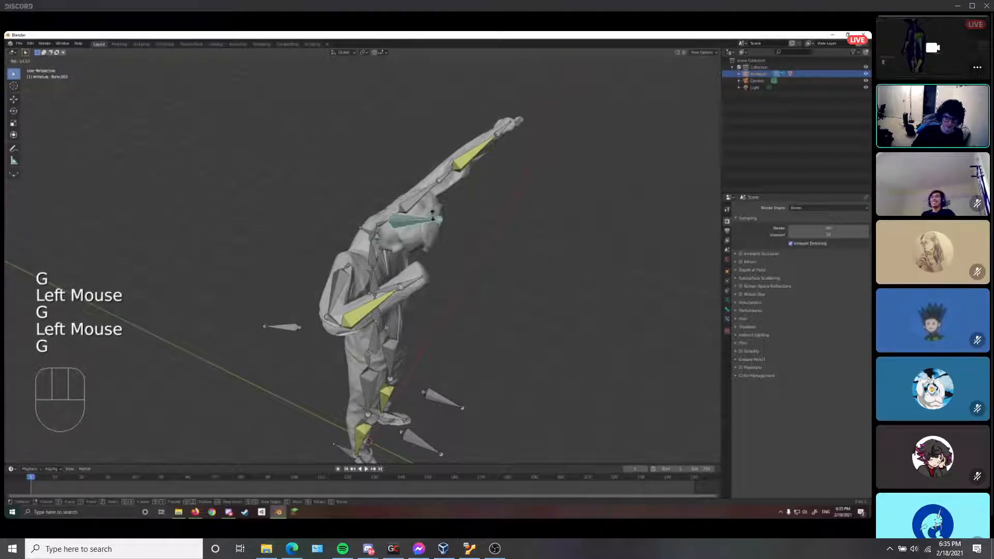
{"action": "left_click", "coordinate": [434, 211]}
Refine the rotation of the head bone and the neck bone to tuck the face behind the right forearm
{"action": "middle_click_drag", "start_coordinate": [464, 252], "coordinate": [406, 283]}
{"action": "key", "text": "r"}
{"action": "middle_click_drag", "start_coordinate": [402, 246], "coordinate": [486, 205]}
{"action": "key", "text": "r"}
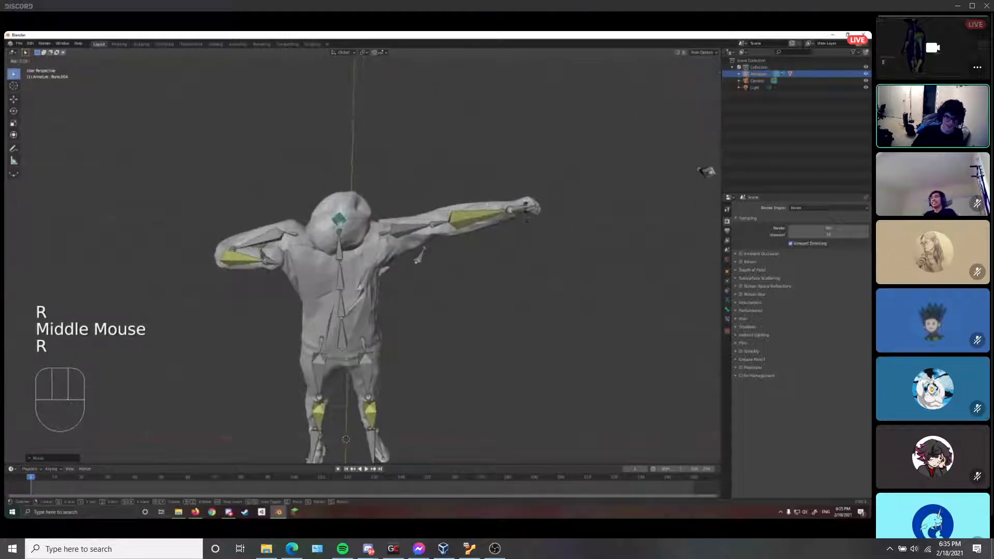
{"action": "left_click", "coordinate": [484, 147]}
{"action": "middle_click_drag", "start_coordinate": [484, 147], "coordinate": [552, 91]}
{"action": "left_click", "coordinate": [377, 210]}
{"action": "key", "text": "r"}
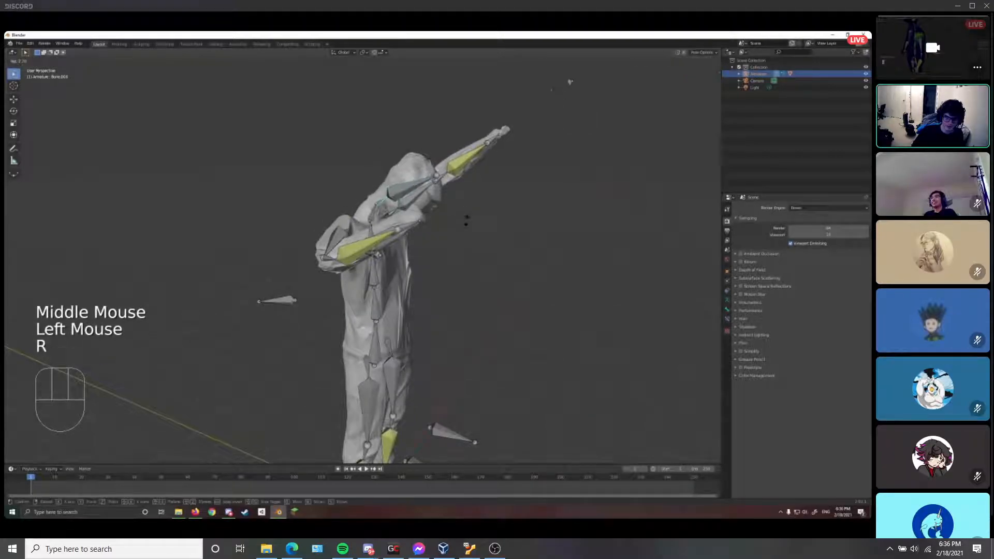
{"action": "left_click", "coordinate": [473, 229]}
{"action": "middle_click_drag", "start_coordinate": [477, 232], "coordinate": [464, 262]}
{"action": "left_click", "coordinate": [455, 287]}
Try moving the right foot's IK bone upward and out to the side to test the leg's bending
{"action": "middle_click_drag", "start_coordinate": [449, 301], "coordinate": [484, 213]}
{"action": "left_click", "coordinate": [379, 403]}
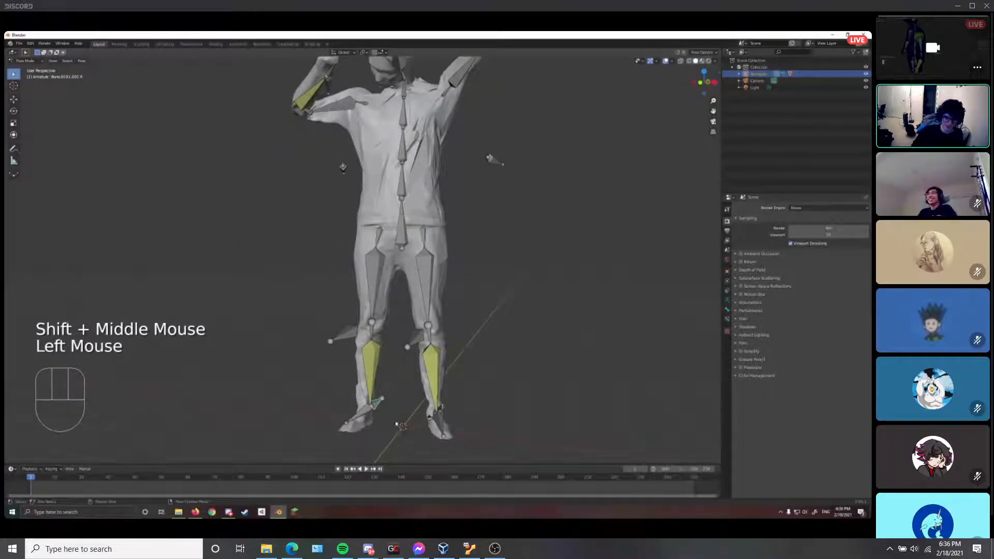
{"action": "key", "text": "g"}
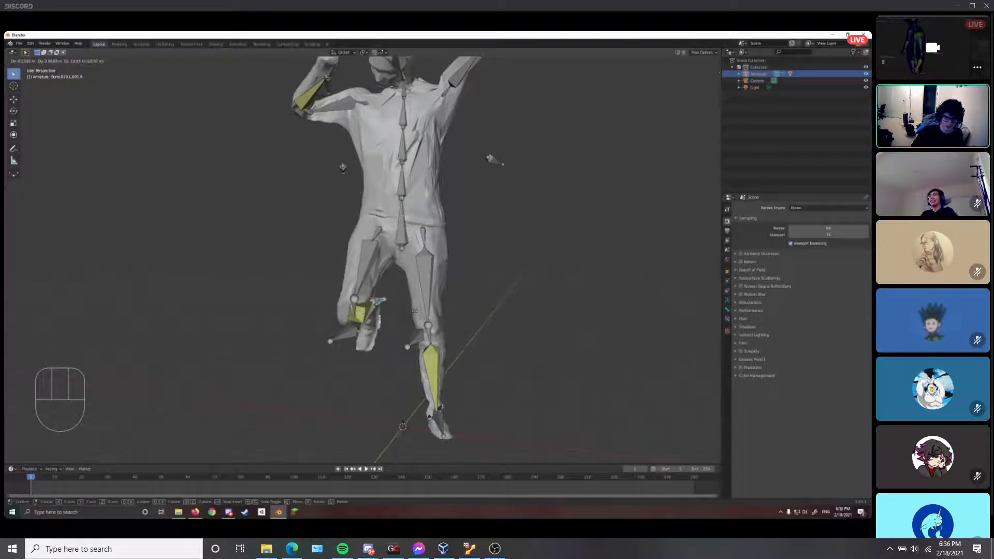
{"action": "right_click", "coordinate": [389, 327]}
{"action": "middle_click_drag", "start_coordinate": [399, 264], "coordinate": [423, 294]}
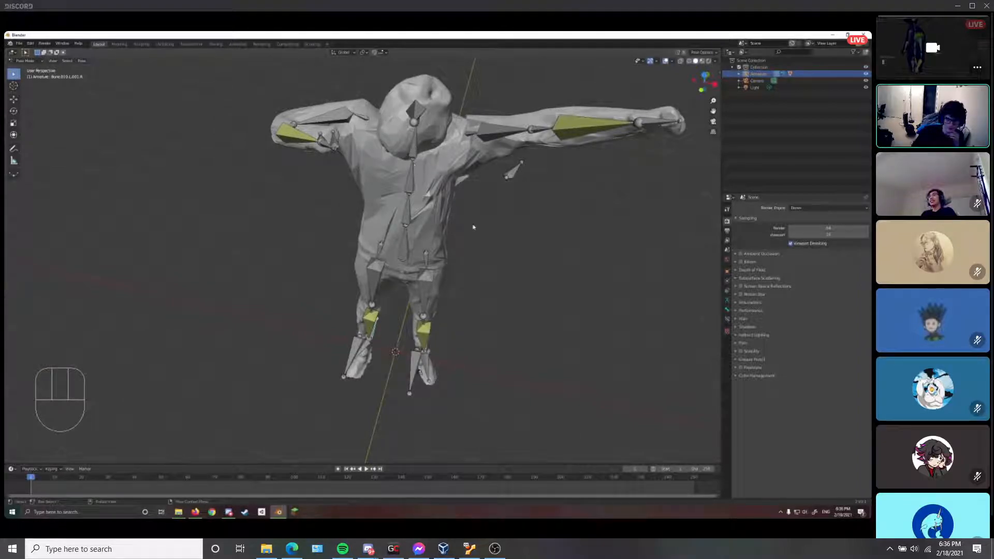
{"action": "middle_click_drag", "start_coordinate": [441, 302], "coordinate": [448, 270]}
{"action": "key", "text": "g"}
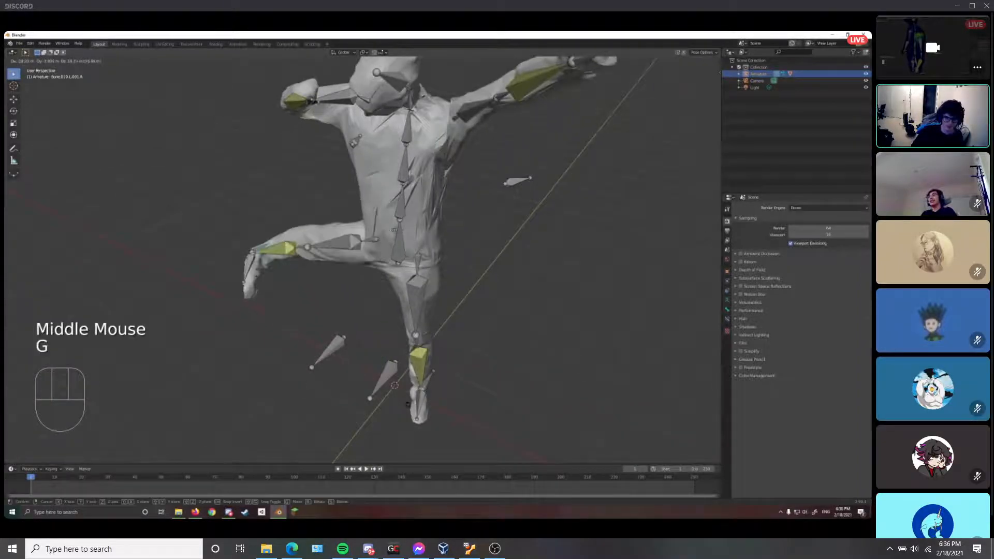
{"action": "right_click", "coordinate": [470, 310]}
Lift the right foot with its IK bone and reposition the right knee's pole bone
{"action": "middle_click_drag", "start_coordinate": [470, 316], "coordinate": [656, 315]}
{"action": "key", "text": "g"}
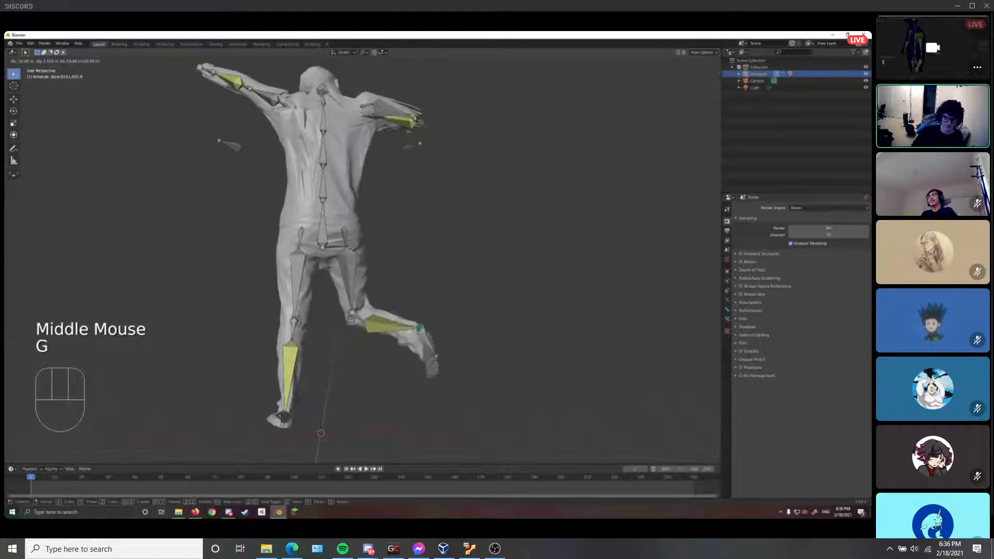
{"action": "left_click", "coordinate": [557, 262]}
{"action": "middle_click_drag", "start_coordinate": [557, 262], "coordinate": [378, 336]}
{"action": "scroll", "coordinate": [378, 337], "scroll_direction": "down", "scroll_amount": 1}
{"action": "left_click", "coordinate": [371, 330]}
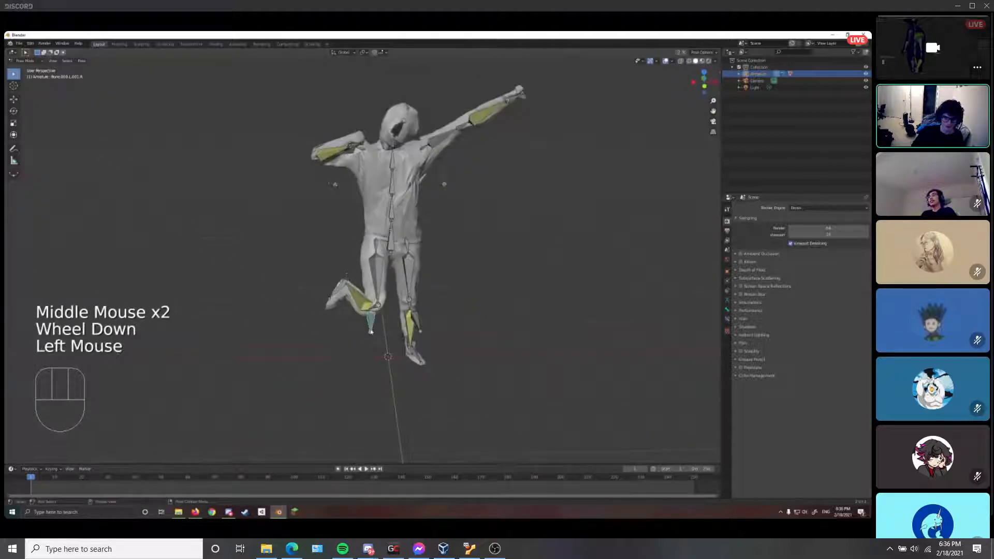
{"action": "key", "text": "g"}
{"action": "left_click", "coordinate": [336, 294]}
Move the right foot's IK bone so the thigh lifts forward and the knee stays bent
{"action": "middle_click_drag", "start_coordinate": [336, 294], "coordinate": [451, 320]}
{"action": "left_click", "coordinate": [338, 273]}
{"action": "key", "text": "g"}
{"action": "left_click", "coordinate": [361, 296]}
Rotate the right foot bone until the raised foot is roughly level
{"action": "scroll", "coordinate": [449, 320], "scroll_direction": "up", "scroll_amount": 2}
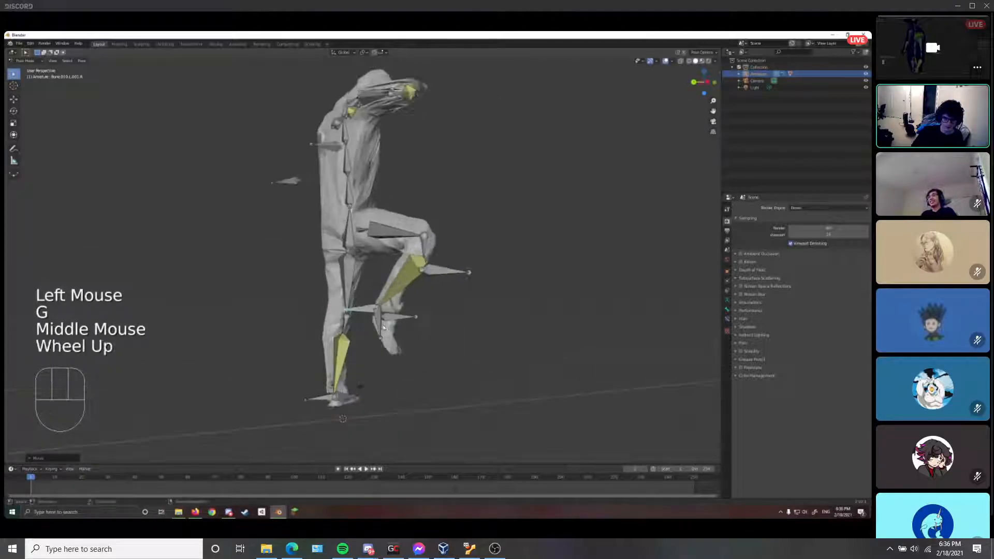
{"action": "left_click", "coordinate": [381, 328]}
{"action": "key", "text": "r"}
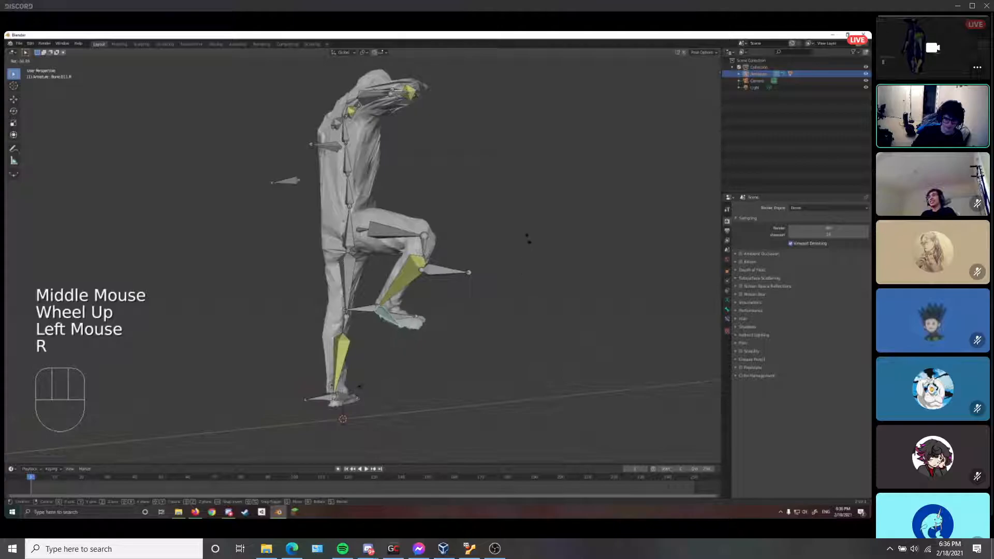
{"action": "middle_click_drag", "start_coordinate": [510, 266], "coordinate": [392, 311]}
{"action": "key", "text": "r"}
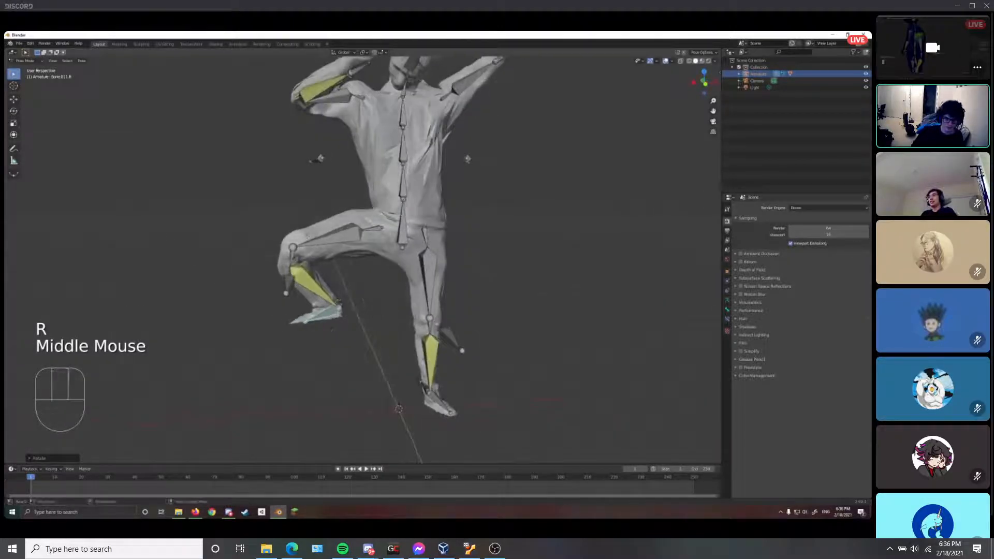
{"action": "middle_click_drag", "start_coordinate": [461, 352], "coordinate": [365, 349]}
Move the left foot's IK bone outward and up so the left leg stretches out to the side
{"action": "left_click", "coordinate": [429, 434]}
{"action": "middle_click_drag", "start_coordinate": [431, 434], "coordinate": [515, 422]}
{"action": "left_click", "coordinate": [442, 420]}
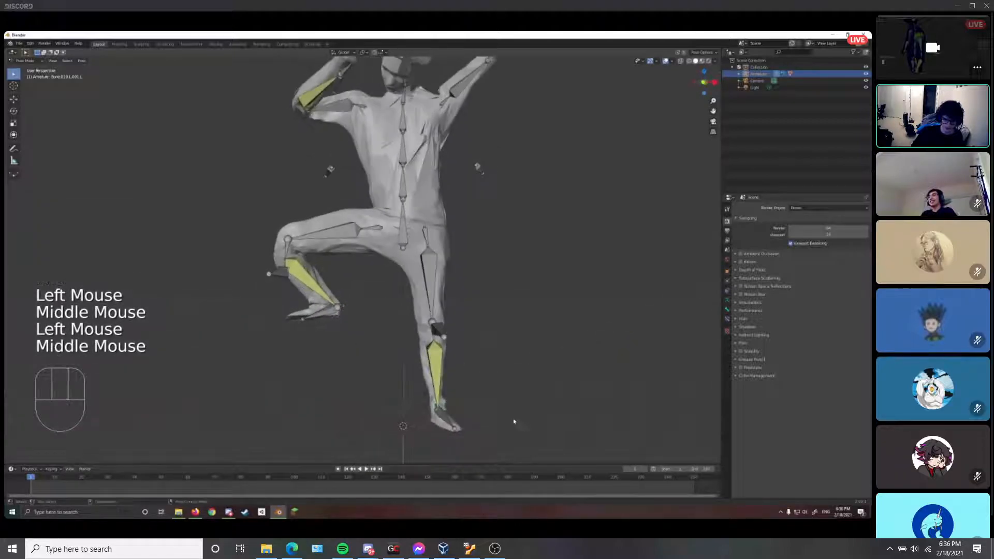
{"action": "key", "text": "g"}
{"action": "left_click", "coordinate": [679, 341]}
Reposition the right hand's IK bone so the forearm folds up in front of the face
{"action": "mouse_move", "coordinate": [573, 237]}
{"action": "middle_mouse_down"}
{"action": "mouse_move", "coordinate": [566, 257]}
{"action": "mouse_move", "coordinate": [559, 252]}
{"action": "middle_mouse_up"}
{"action": "scroll", "coordinate": [508, 219], "scroll_direction": "down", "scroll_amount": 2}
{"action": "middle_click_drag", "start_coordinate": [508, 220], "coordinate": [495, 231]}
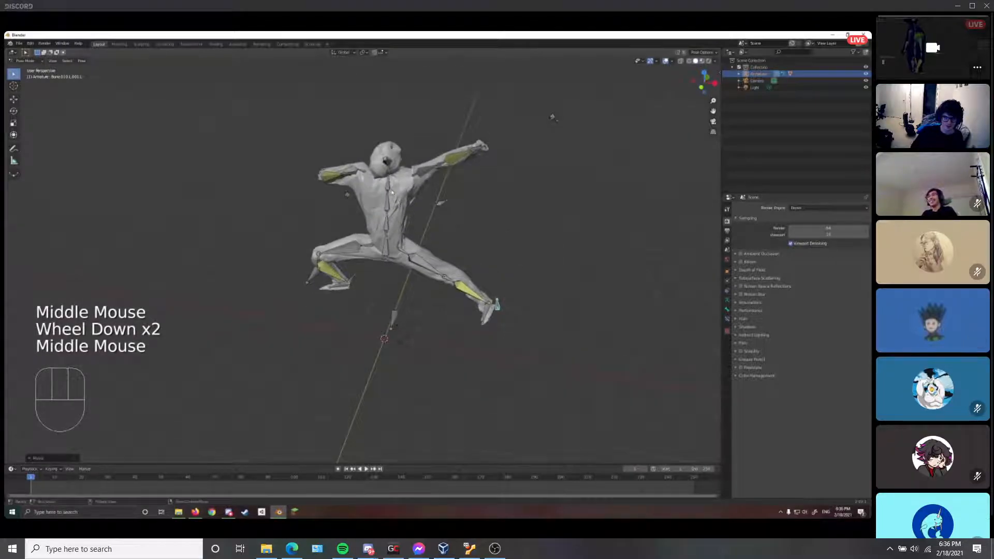
{"action": "scroll", "coordinate": [340, 177], "scroll_direction": "down", "scroll_amount": 1}
{"action": "scroll", "coordinate": [339, 177], "scroll_direction": "up", "scroll_amount": 3}
{"action": "middle_click_drag", "start_coordinate": [340, 176], "coordinate": [424, 174]}
{"action": "middle_click_drag", "start_coordinate": [345, 147], "coordinate": [380, 241]}
{"action": "left_click", "coordinate": [346, 243]}
{"action": "key", "text": "g"}
{"action": "left_click", "coordinate": [411, 284]}
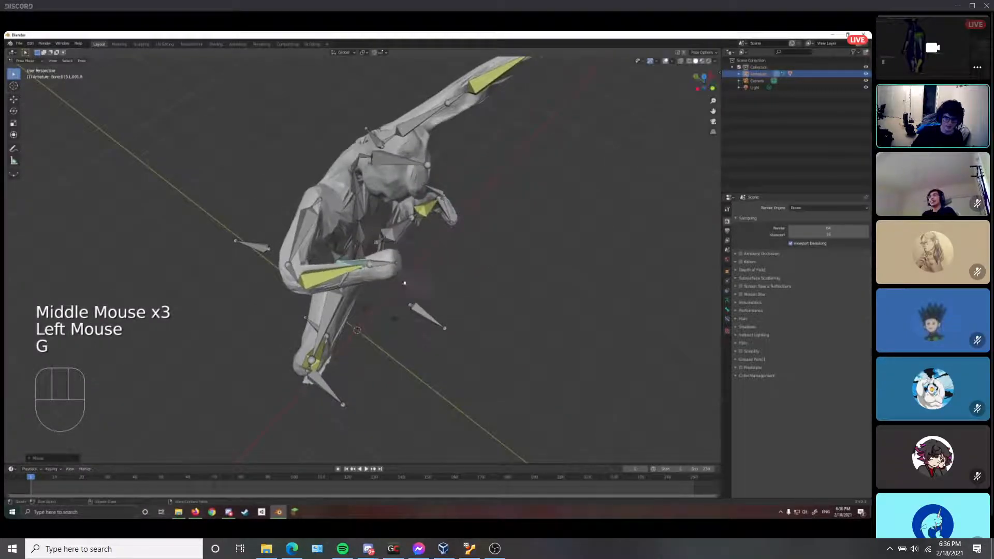
{"action": "middle_click_drag", "start_coordinate": [410, 284], "coordinate": [357, 220]}
{"action": "key", "text": "g"}
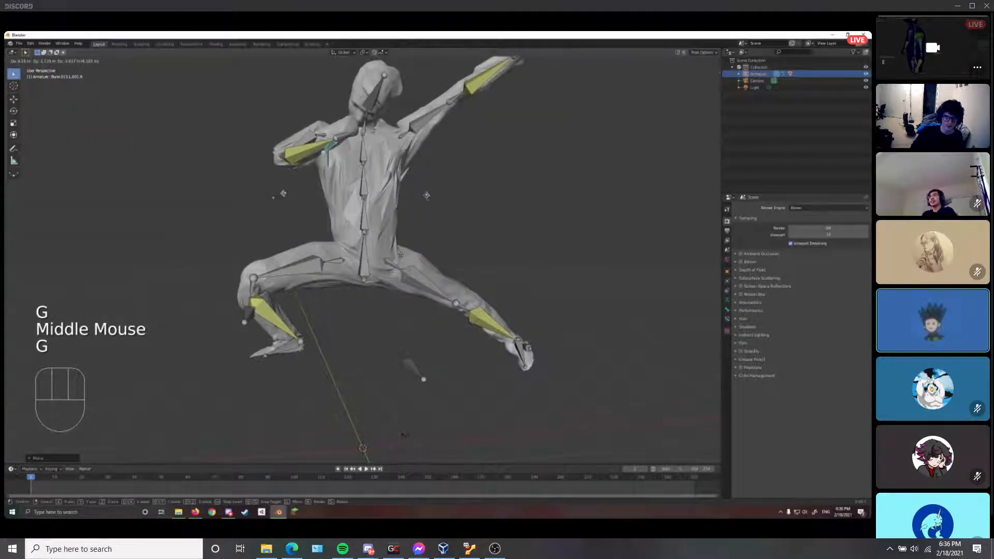
{"action": "middle_click_drag", "start_coordinate": [437, 249], "coordinate": [471, 189]}
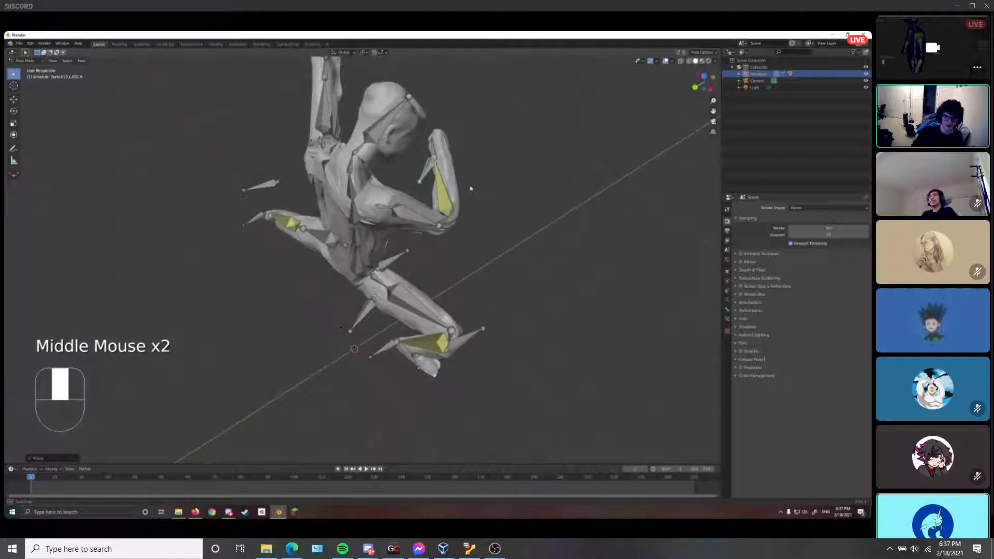
Shift the right upper-arm bone slightly so the shoulder comes forward towards the raised forearm
{"action": "left_click", "coordinate": [383, 221]}
{"action": "key", "text": "g"}
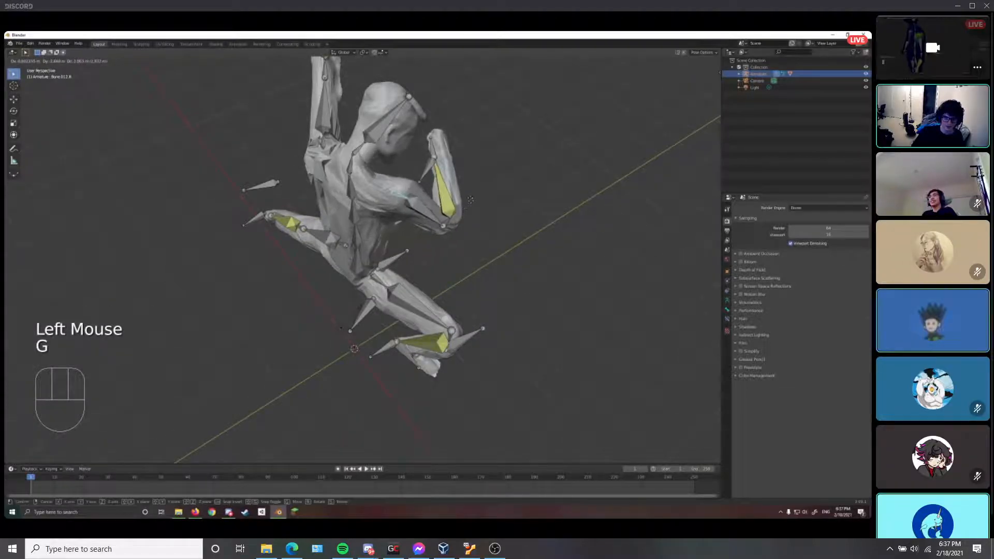
{"action": "left_click", "coordinate": [472, 194]}
Rotate the lower, middle and upper spine bones forward in turn so the torso hunches over
{"action": "middle_click_drag", "start_coordinate": [473, 195], "coordinate": [401, 236]}
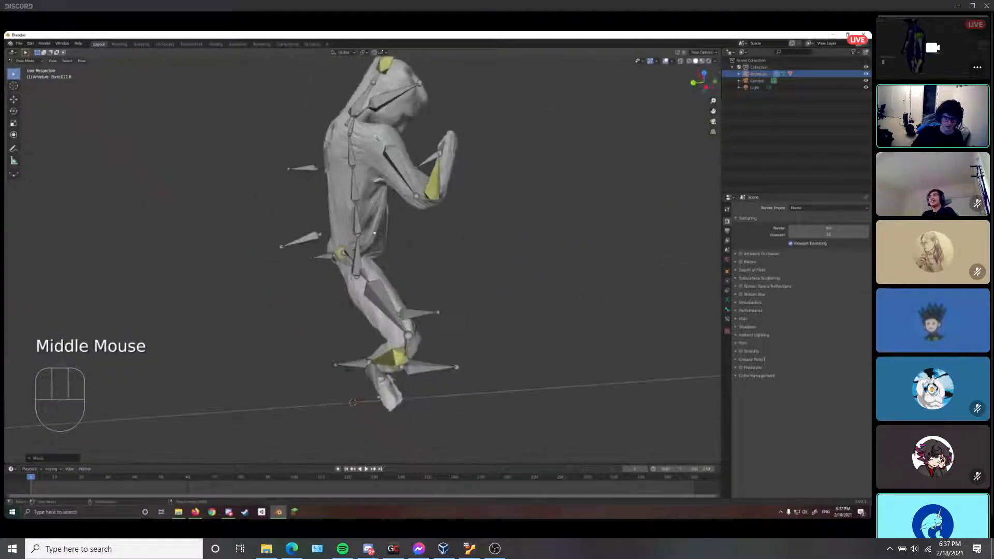
{"action": "left_click", "coordinate": [358, 220]}
{"action": "key", "text": "r"}
{"action": "left_click", "coordinate": [480, 227]}
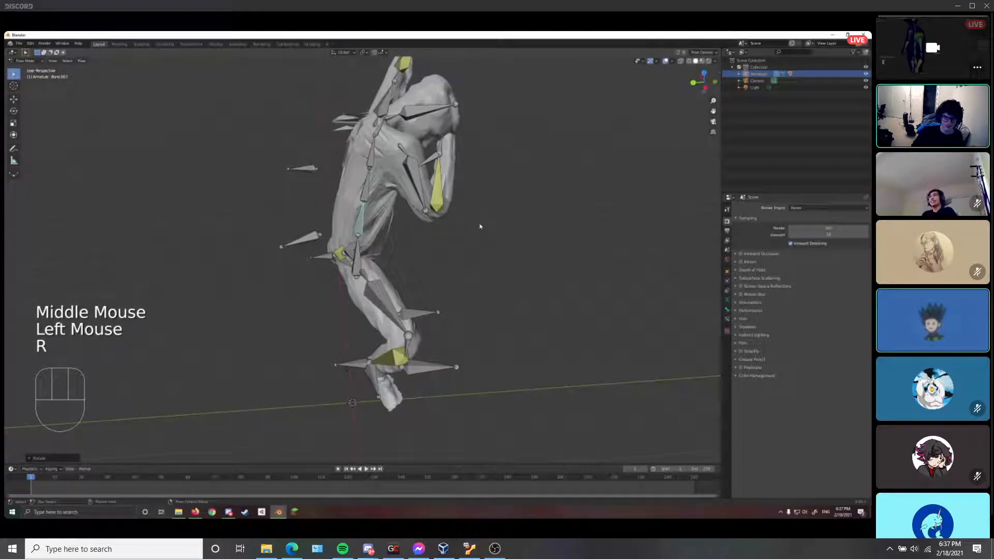
{"action": "left_click", "coordinate": [365, 201]}
{"action": "key", "text": "r"}
{"action": "left_click", "coordinate": [454, 166]}
{"action": "key", "text": "r"}
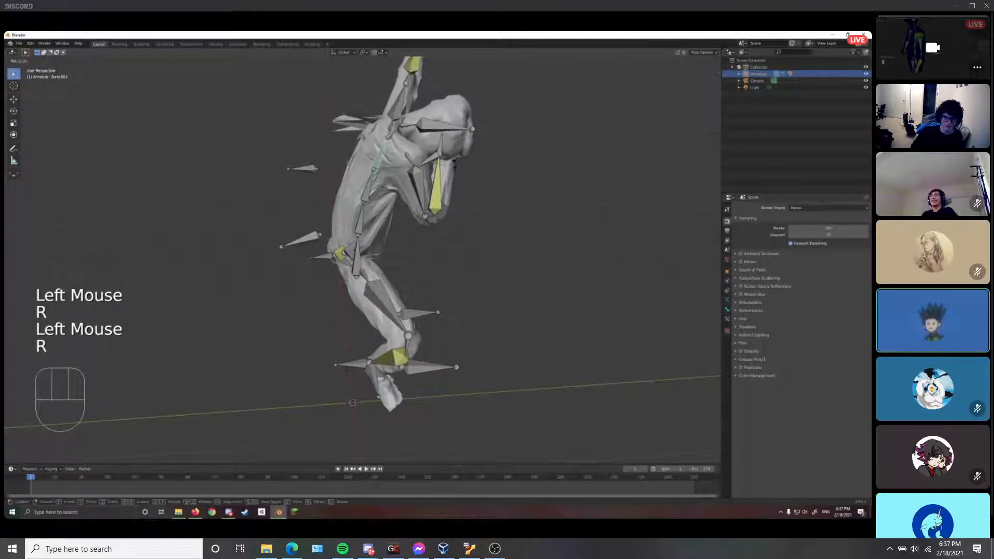
Move the right hand's IK bone so the forearm folds across the chest, just below the lowered head
{"action": "middle_click_drag", "start_coordinate": [454, 165], "coordinate": [380, 162]}
{"action": "left_click", "coordinate": [371, 165]}
{"action": "key", "text": "g"}
{"action": "left_click", "coordinate": [399, 408]}
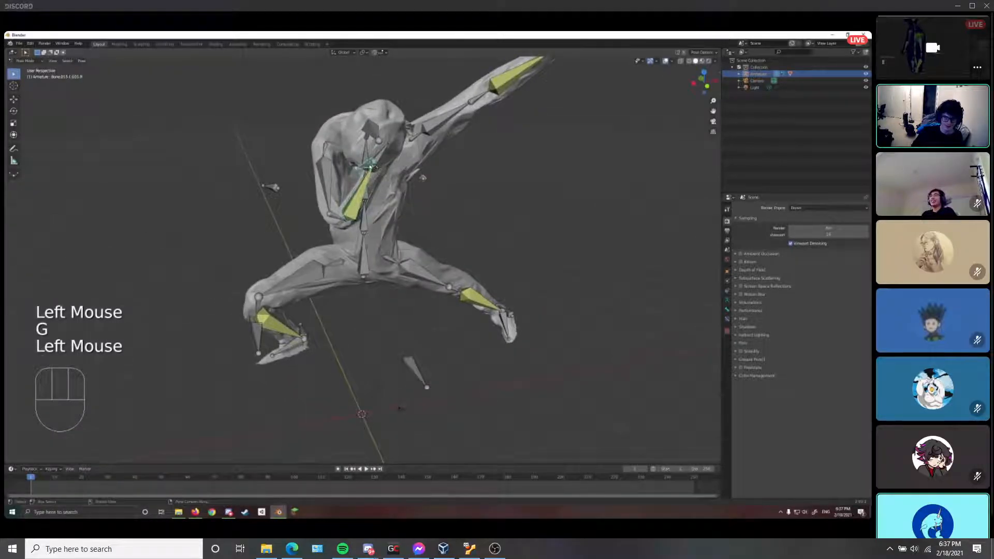
{"action": "key", "text": "g"}
{"action": "left_click", "coordinate": [422, 199]}
{"action": "scroll", "coordinate": [433, 192], "scroll_direction": "down", "scroll_amount": 2}
{"action": "mouse_move", "coordinate": [422, 199]}
{"action": "middle_mouse_down"}
{"action": "mouse_move", "coordinate": [433, 192]}
{"action": "mouse_move", "coordinate": [416, 217]}
{"action": "middle_mouse_up"}
{"action": "middle_click_drag", "start_coordinate": [443, 181], "coordinate": [414, 220]}
{"action": "left_click", "coordinate": [397, 223]}
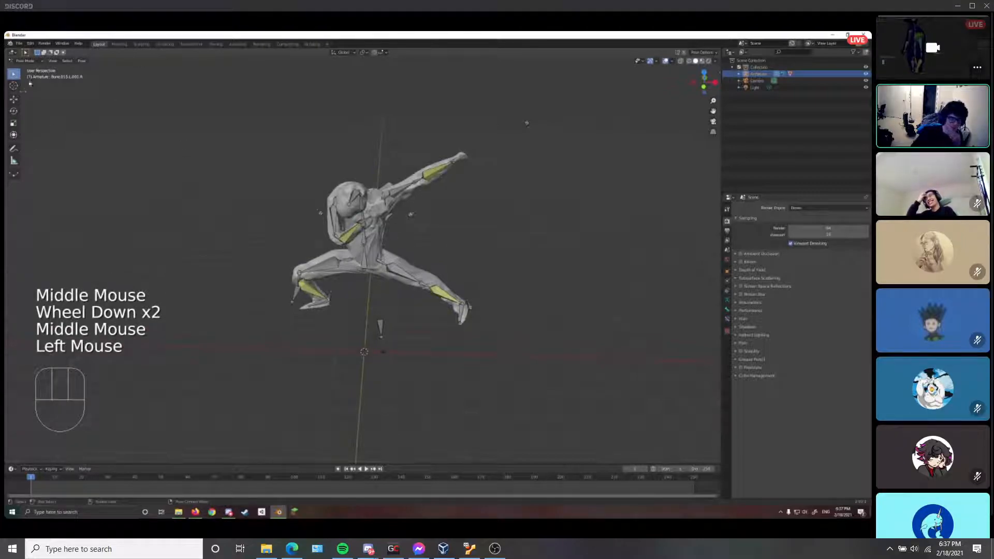
Switch from Pose Mode to Object Mode and select the posed body mesh
{"action": "left_click", "coordinate": [21, 61]}
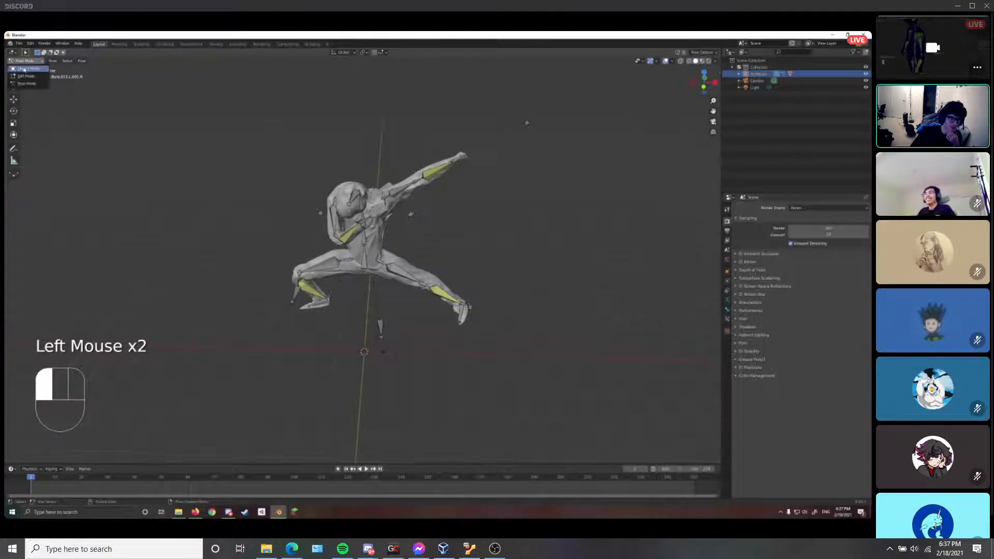
{"action": "left_click", "coordinate": [24, 69]}
{"action": "left_click", "coordinate": [376, 238]}
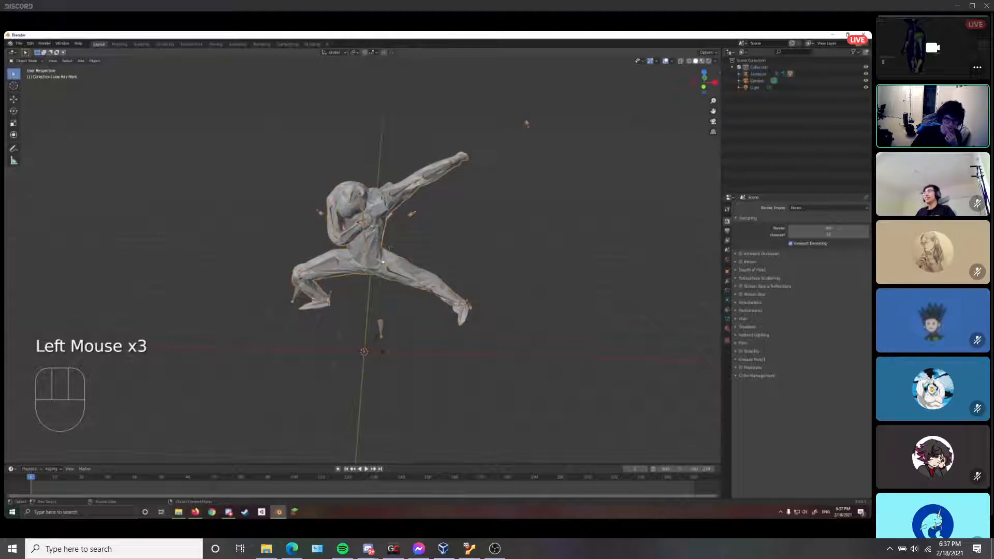
{"action": "middle_click_drag", "start_coordinate": [161, 150], "coordinate": [184, 158]}
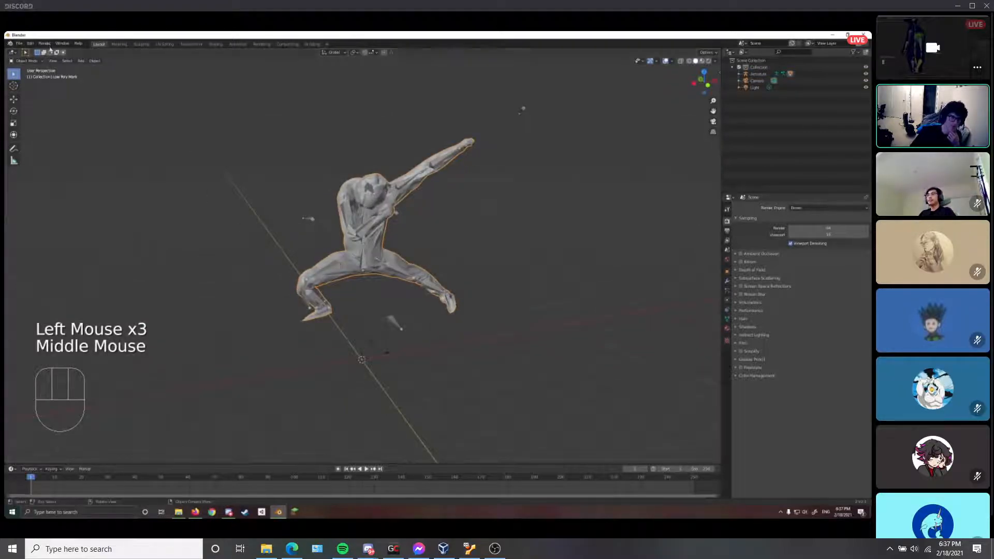
Export the posed model in STL format as badwrong into the model subfolder of Downloads
{"action": "left_click", "coordinate": [19, 43]}
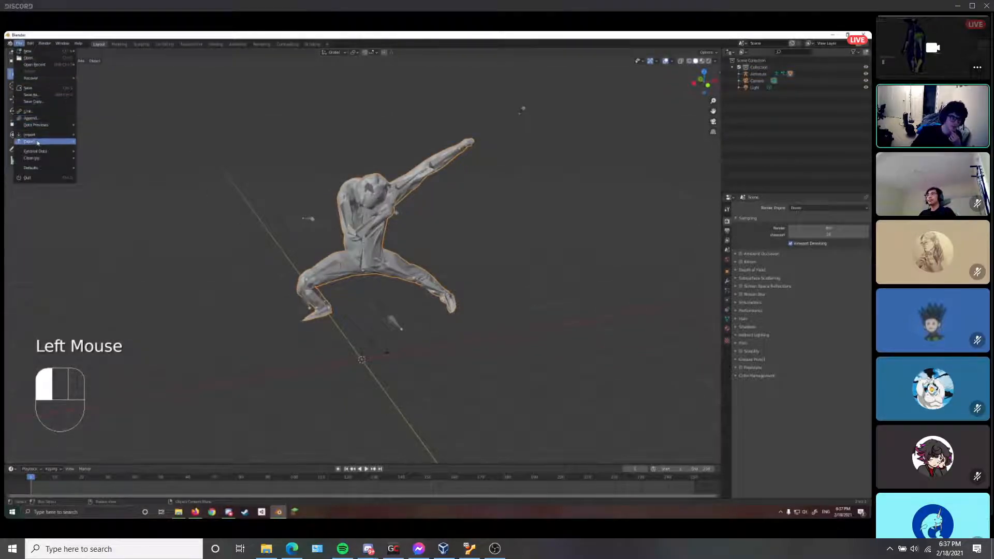
{"action": "mouse_move", "coordinate": [42, 142]}
{"action": "left_click", "coordinate": [115, 183]}
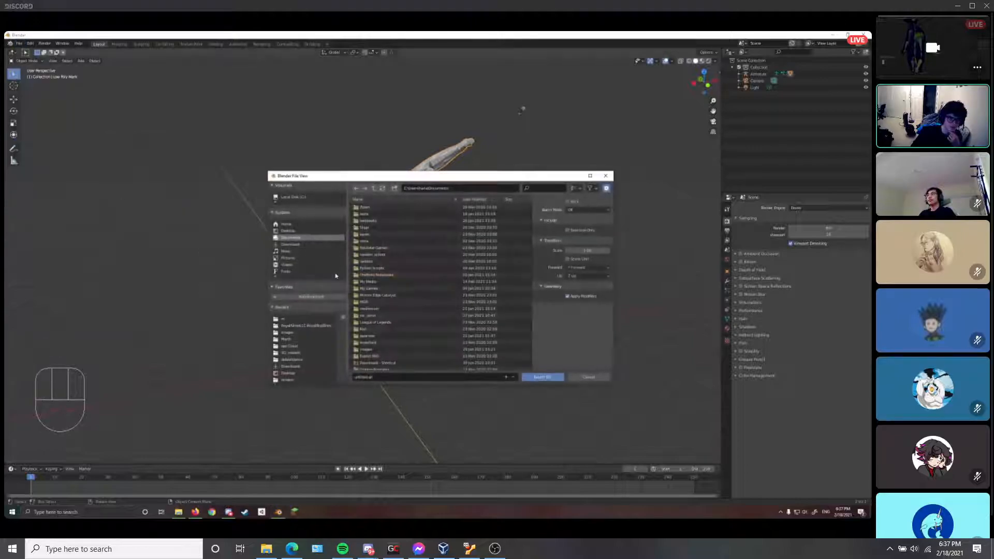
{"action": "left_click", "coordinate": [291, 245]}
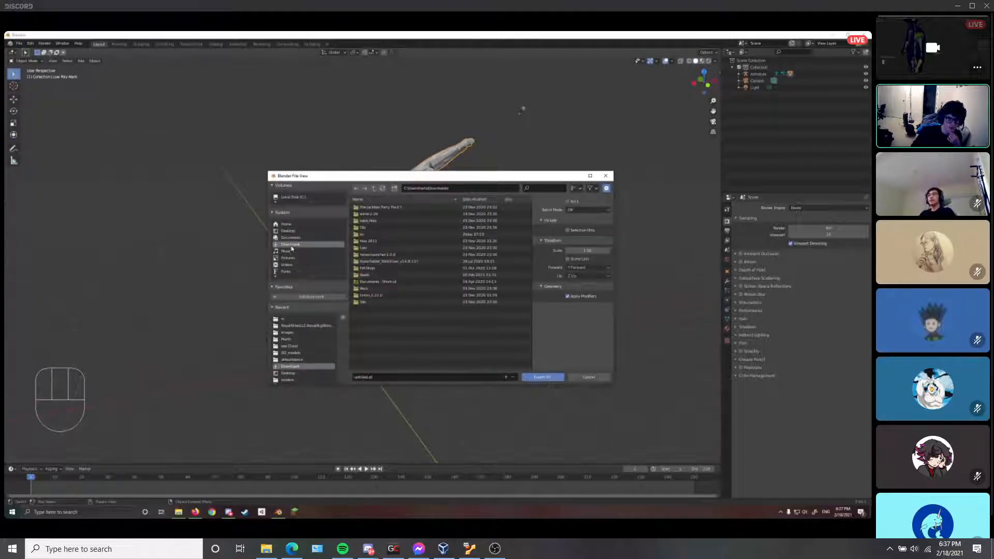
{"action": "double_click", "coordinate": [374, 235]}
{"action": "left_click", "coordinate": [378, 377]}
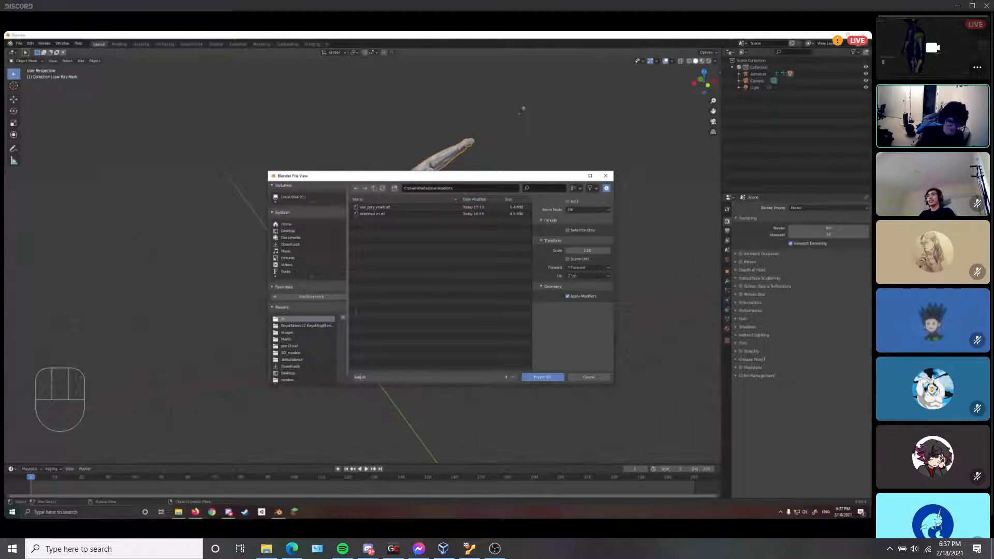
{"action": "type", "text": "badwron"}
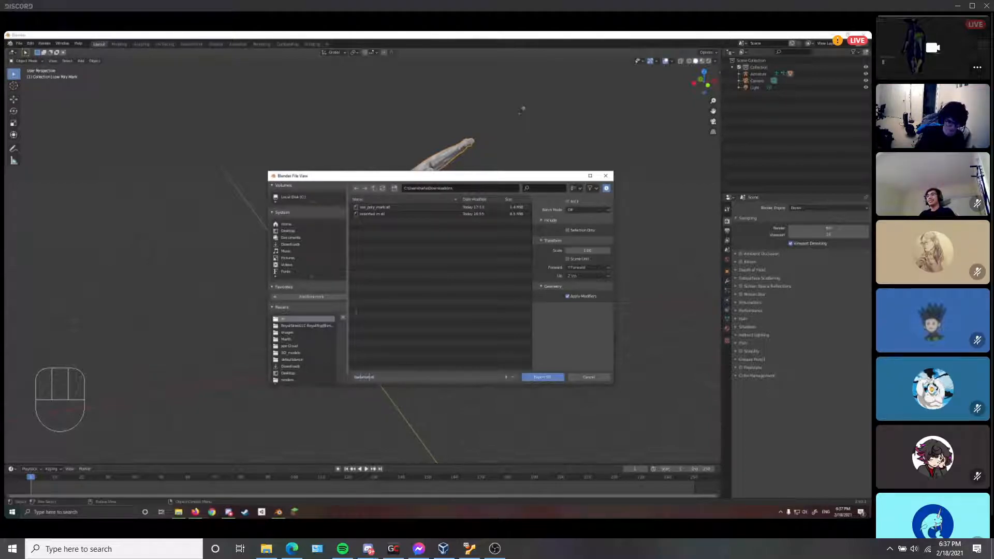
{"action": "type", "text": "g"}
{"action": "key", "text": "Return"}
{"action": "left_click", "coordinate": [542, 377]}
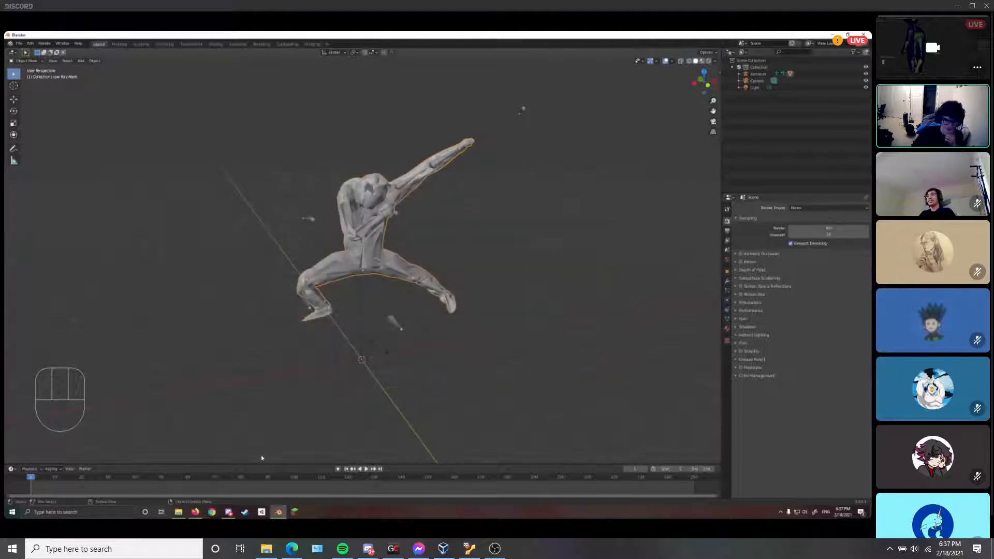
Find the exported badwrong STL file in File Explorer and open it in 3D Builder
{"action": "left_click", "coordinate": [179, 512]}
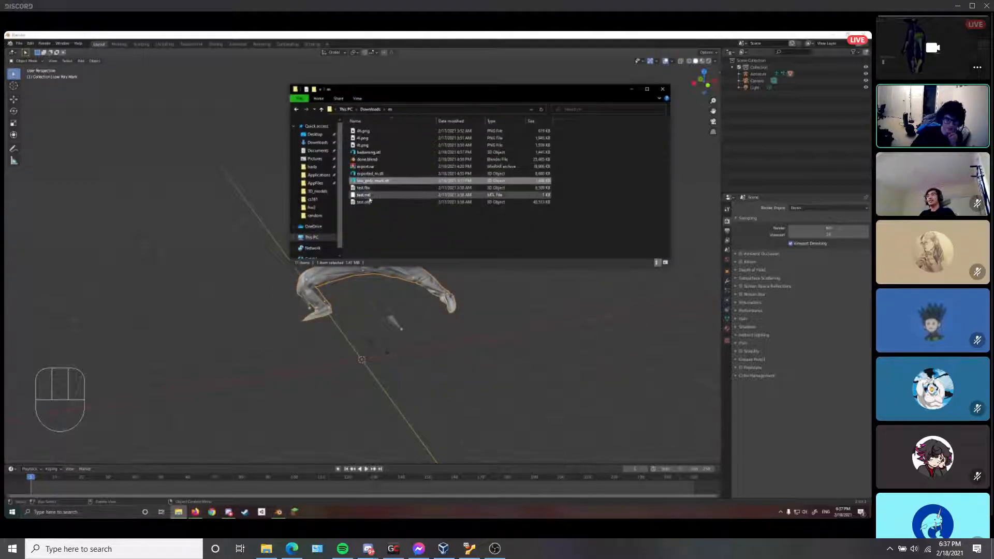
{"action": "double_click", "coordinate": [372, 152]}
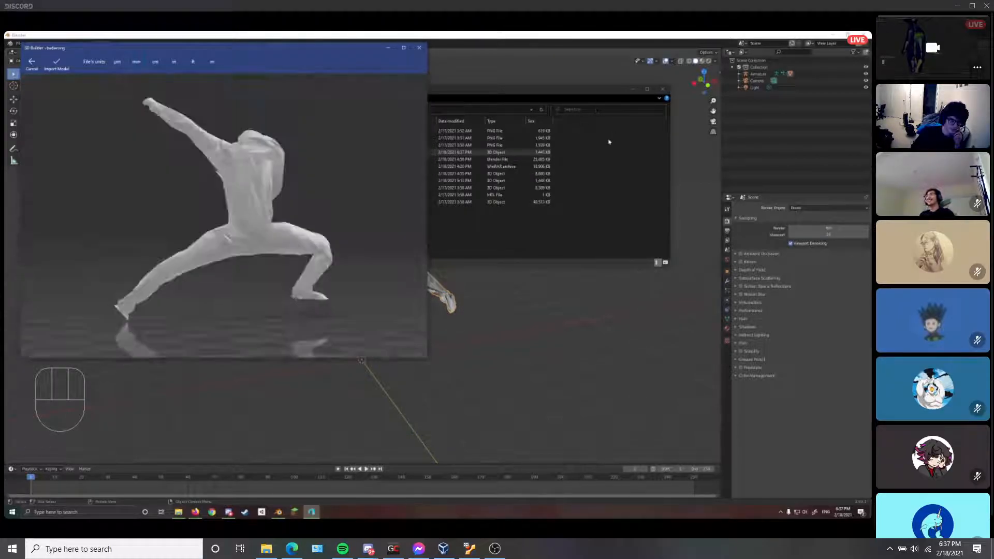
Return to Blender, select the armature and examine the posed figure's torso, arms and legs from several angles
{"action": "left_click", "coordinate": [582, 379]}
{"action": "middle_click_drag", "start_coordinate": [487, 203], "coordinate": [341, 197]}
{"action": "scroll", "coordinate": [383, 258], "scroll_direction": "up", "scroll_amount": 2}
{"action": "scroll", "coordinate": [383, 258], "scroll_direction": "up", "scroll_amount": 1}
{"action": "middle_click_drag", "start_coordinate": [351, 110], "coordinate": [369, 252]}
{"action": "left_click", "coordinate": [326, 129]}
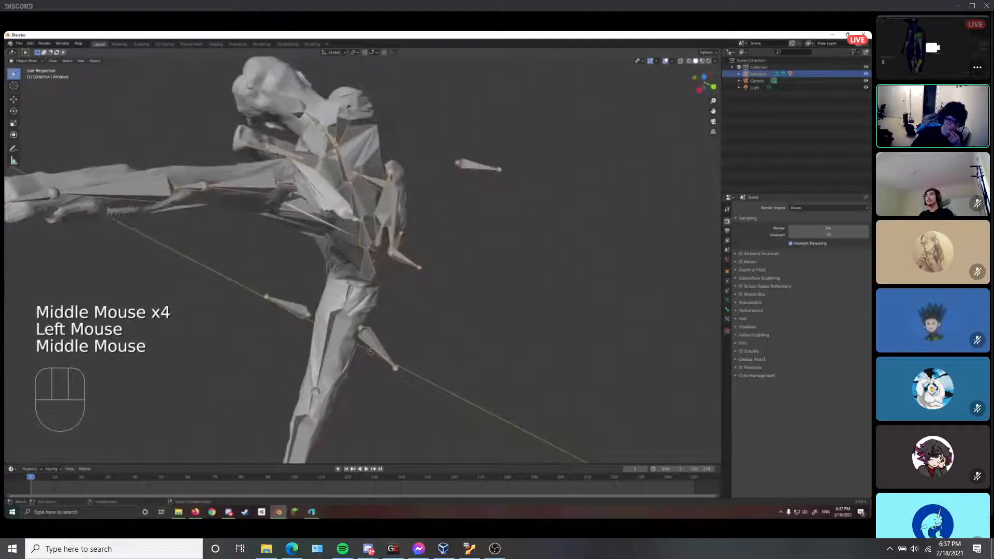
{"action": "scroll", "coordinate": [385, 229], "scroll_direction": "down", "scroll_amount": 2}
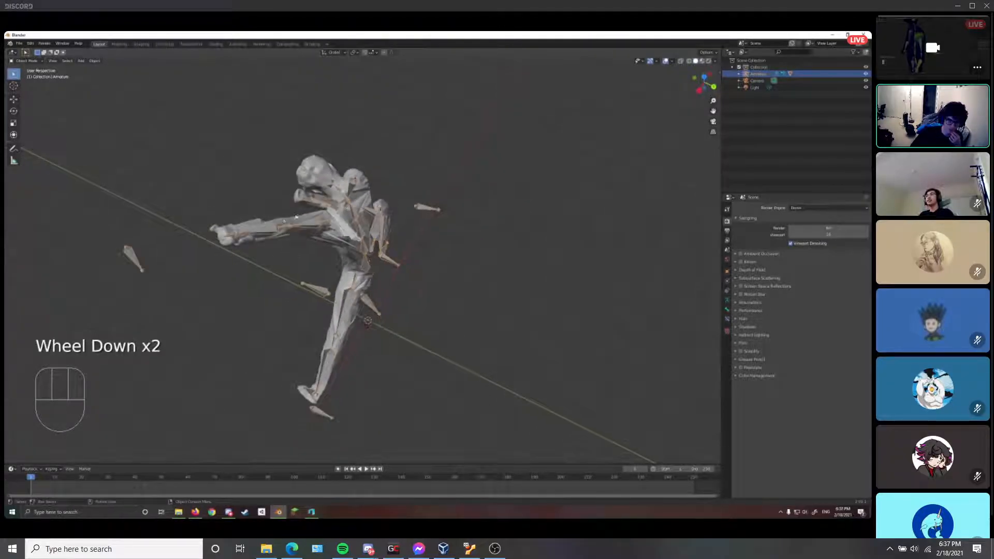
{"action": "middle_click_drag", "start_coordinate": [385, 229], "coordinate": [389, 195]}
{"action": "middle_click_drag", "start_coordinate": [377, 250], "coordinate": [409, 216]}
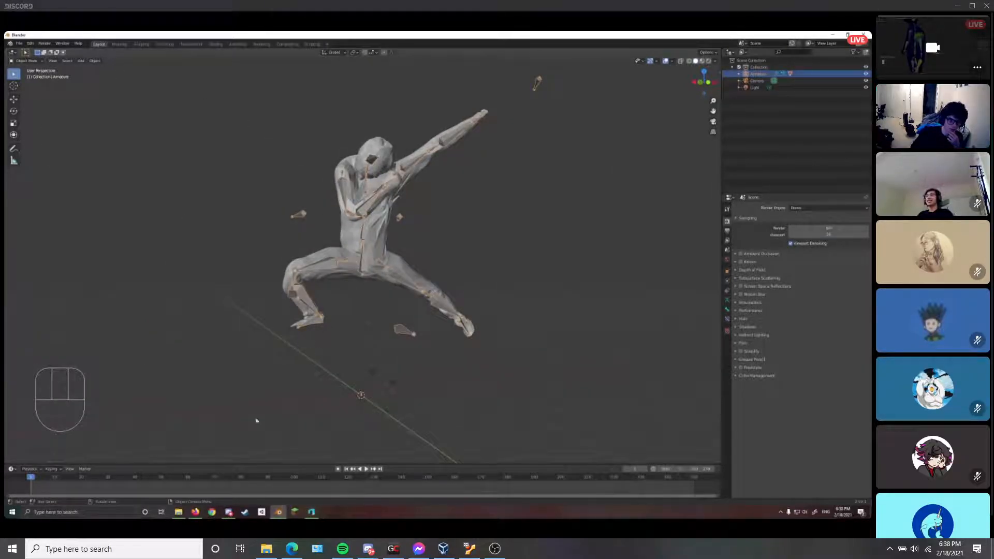
Examine the exported STL's torso and arms close up in 3D Builder, then return to Blender with nothing selected
{"action": "left_click", "coordinate": [311, 513]}
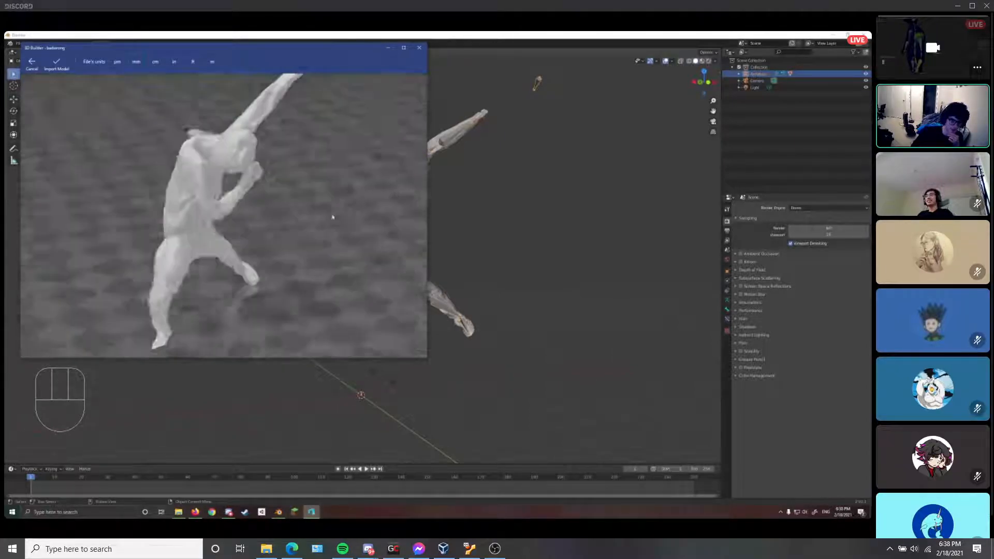
{"action": "scroll", "coordinate": [241, 263], "scroll_direction": "up", "scroll_amount": 3}
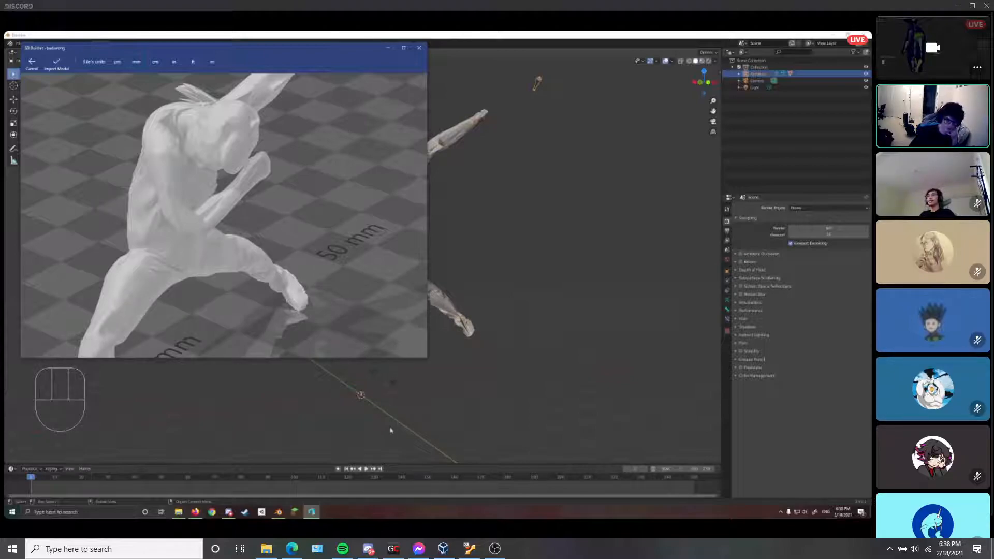
{"action": "left_click", "coordinate": [391, 396]}
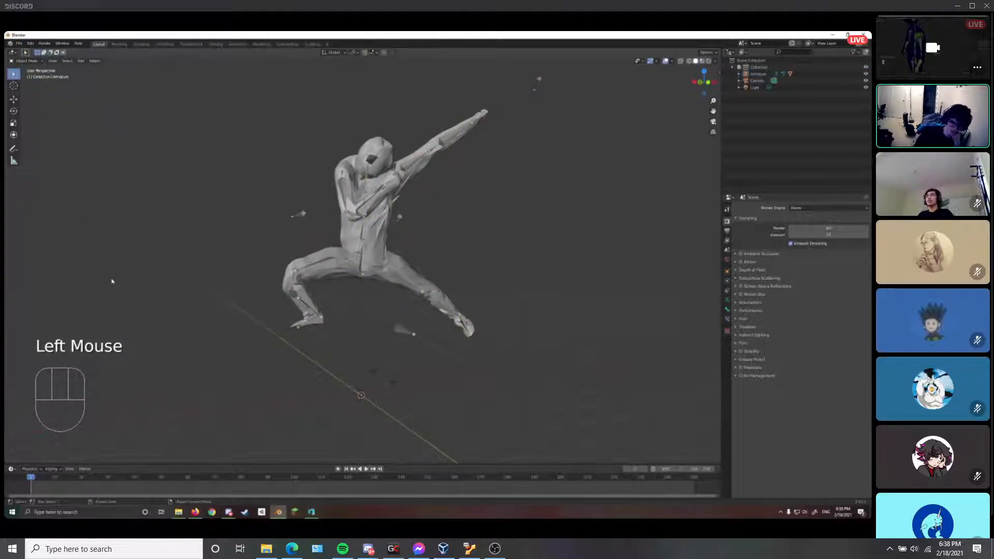